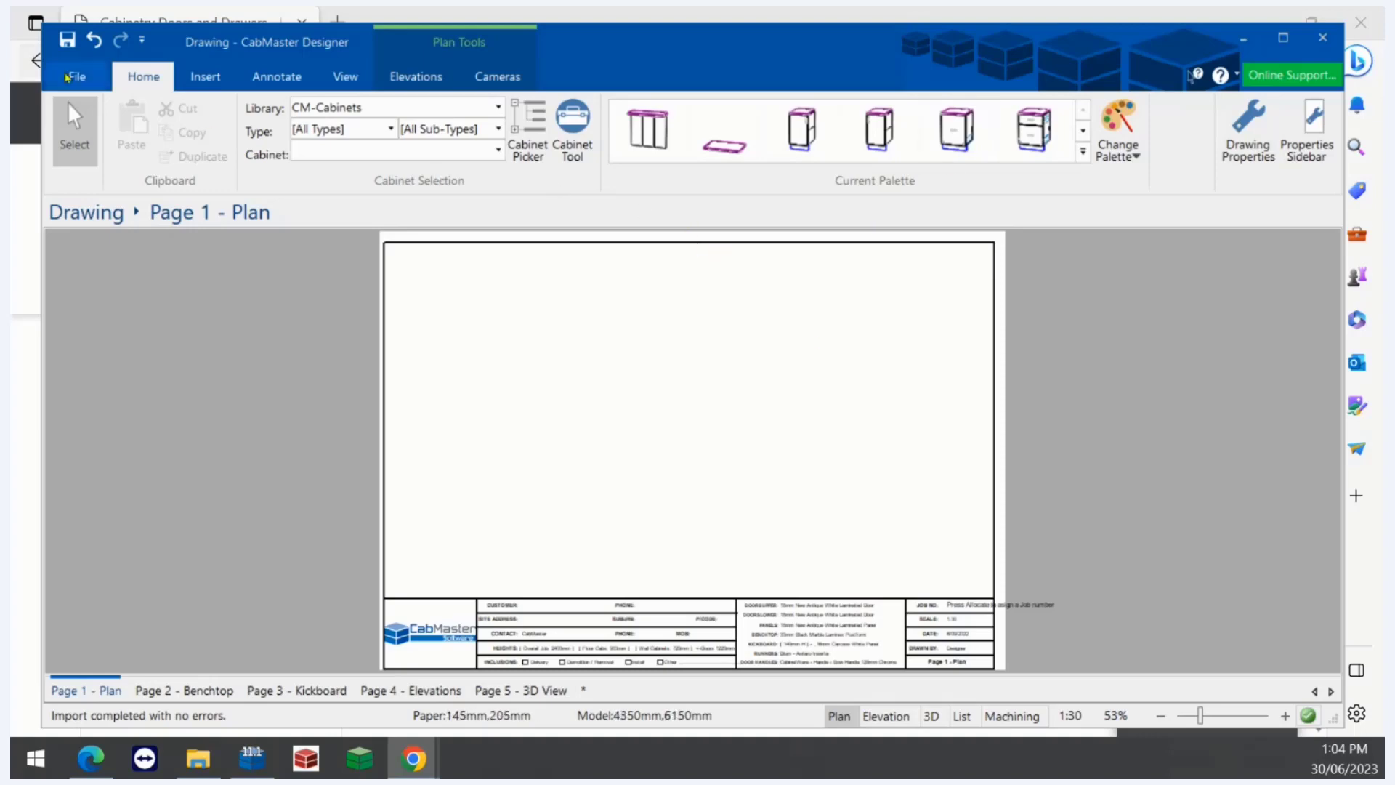
- Open the program Options and go to the File Locations page
left_click(52, 80)
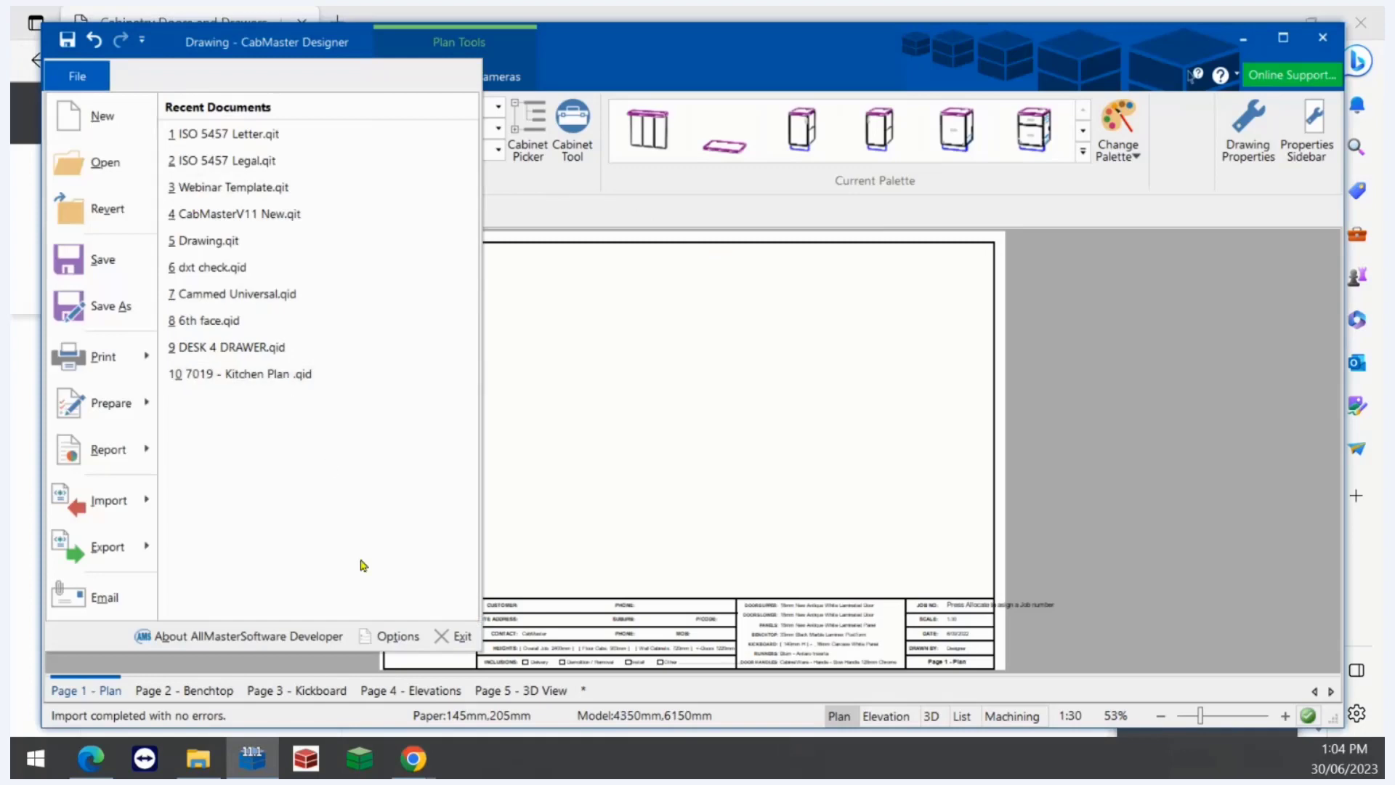
left_click(391, 639)
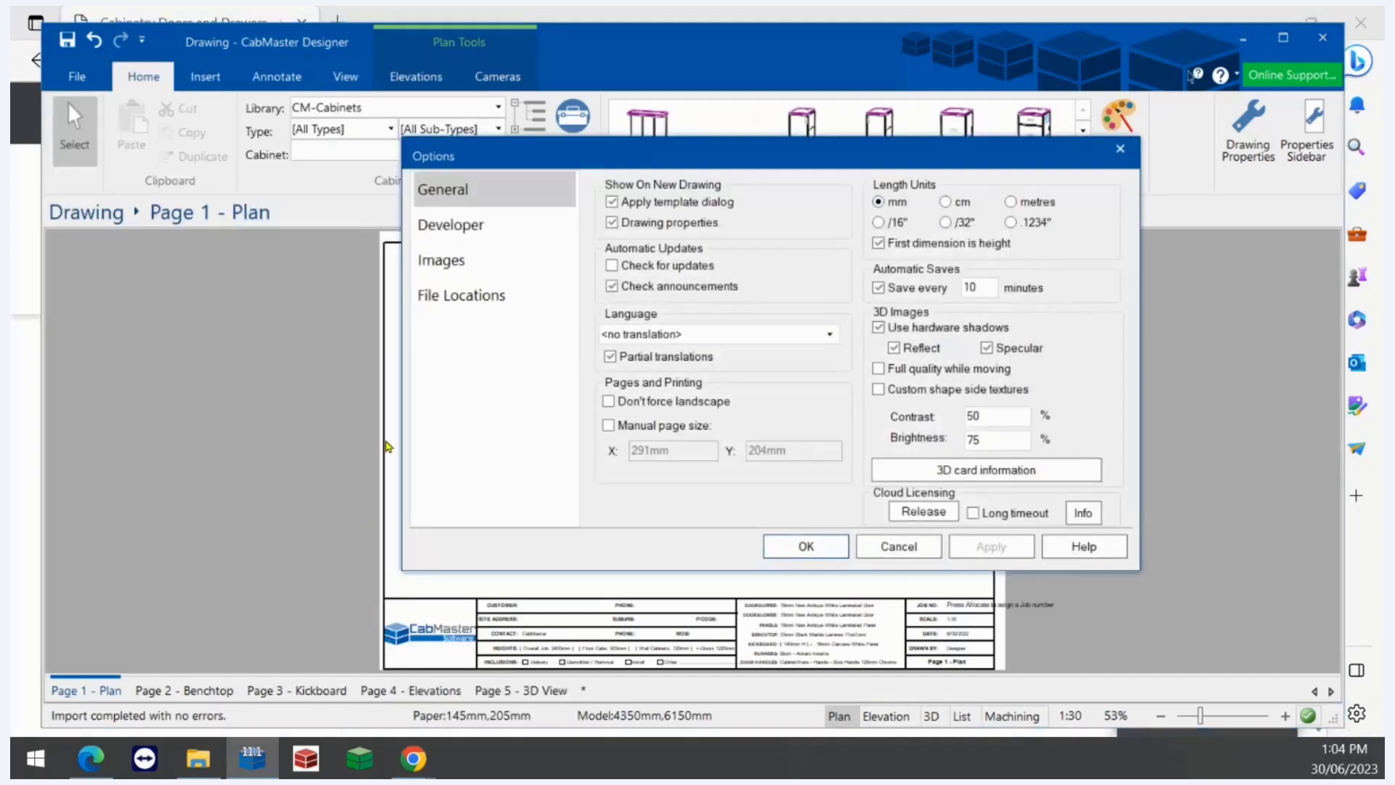
left_click(480, 298)
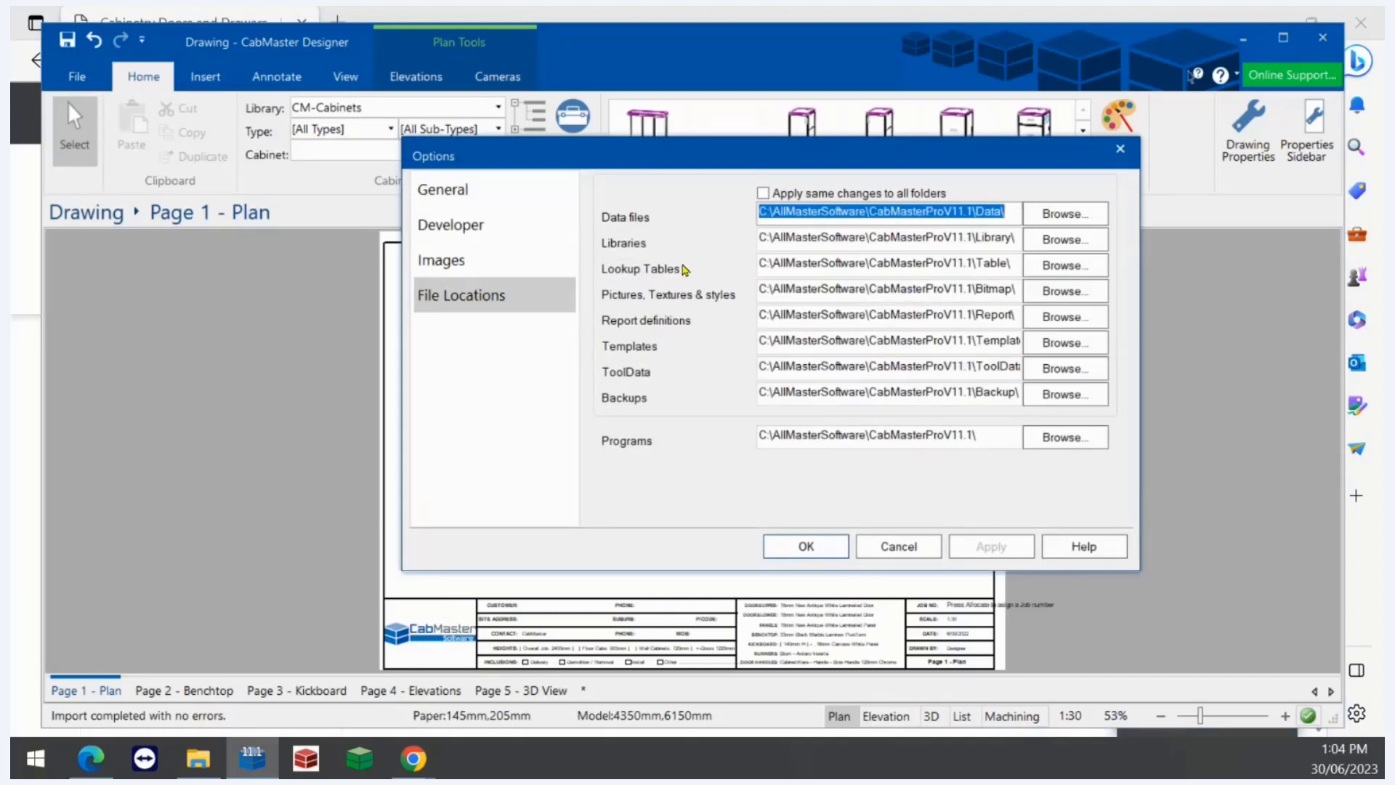
- Select and copy the full Lookup Tables folder path
left_click(779, 264)
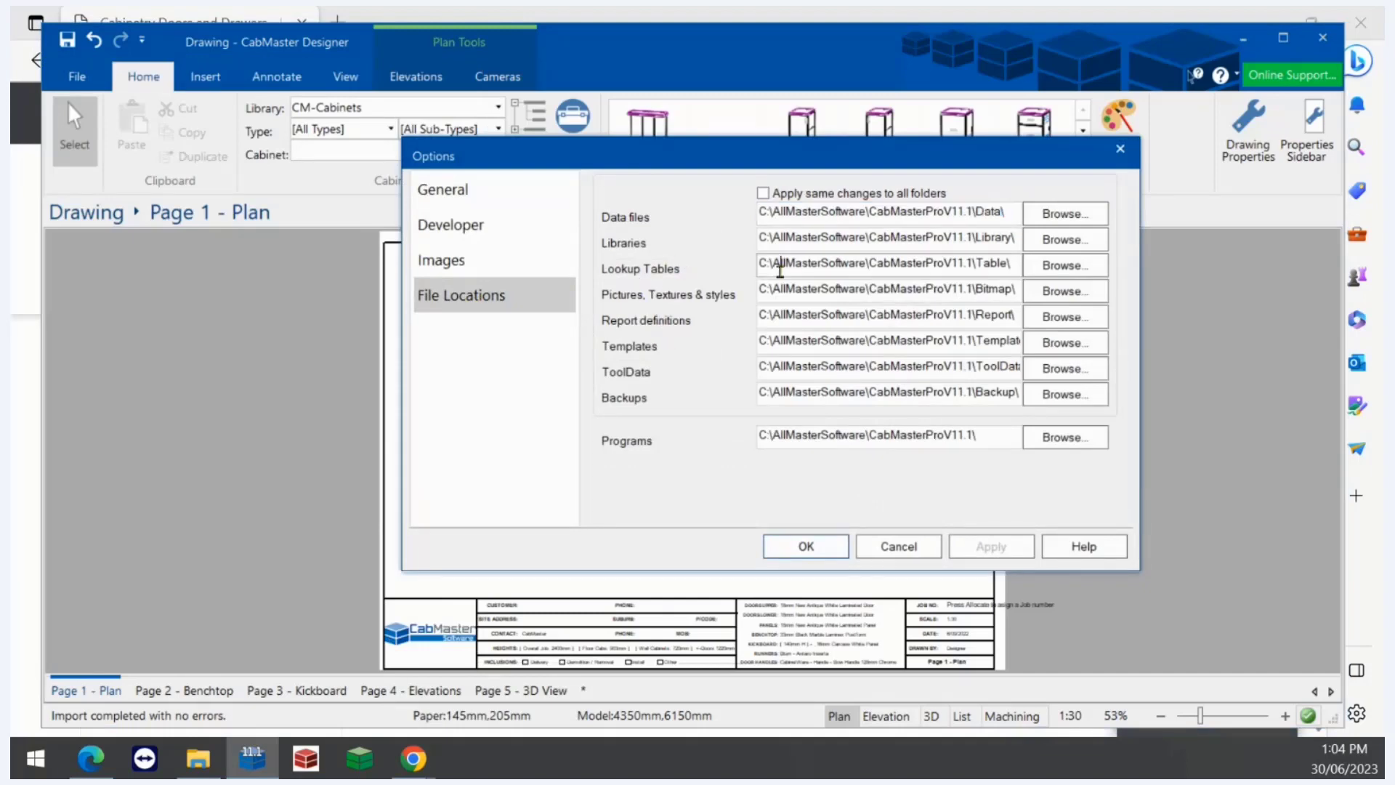
key("Right")
key("Right")
key("Right")
key("Right")
key("Right")
key("Right")
key("Right")
key("Right")
key("Right")
key("Right")
key("Right")
key("Right")
key("Right")
key("Right")
key("Right")
key("Right")
key("Right")
key("Right")
key("Right")
key("Right")
right_click(853, 267)
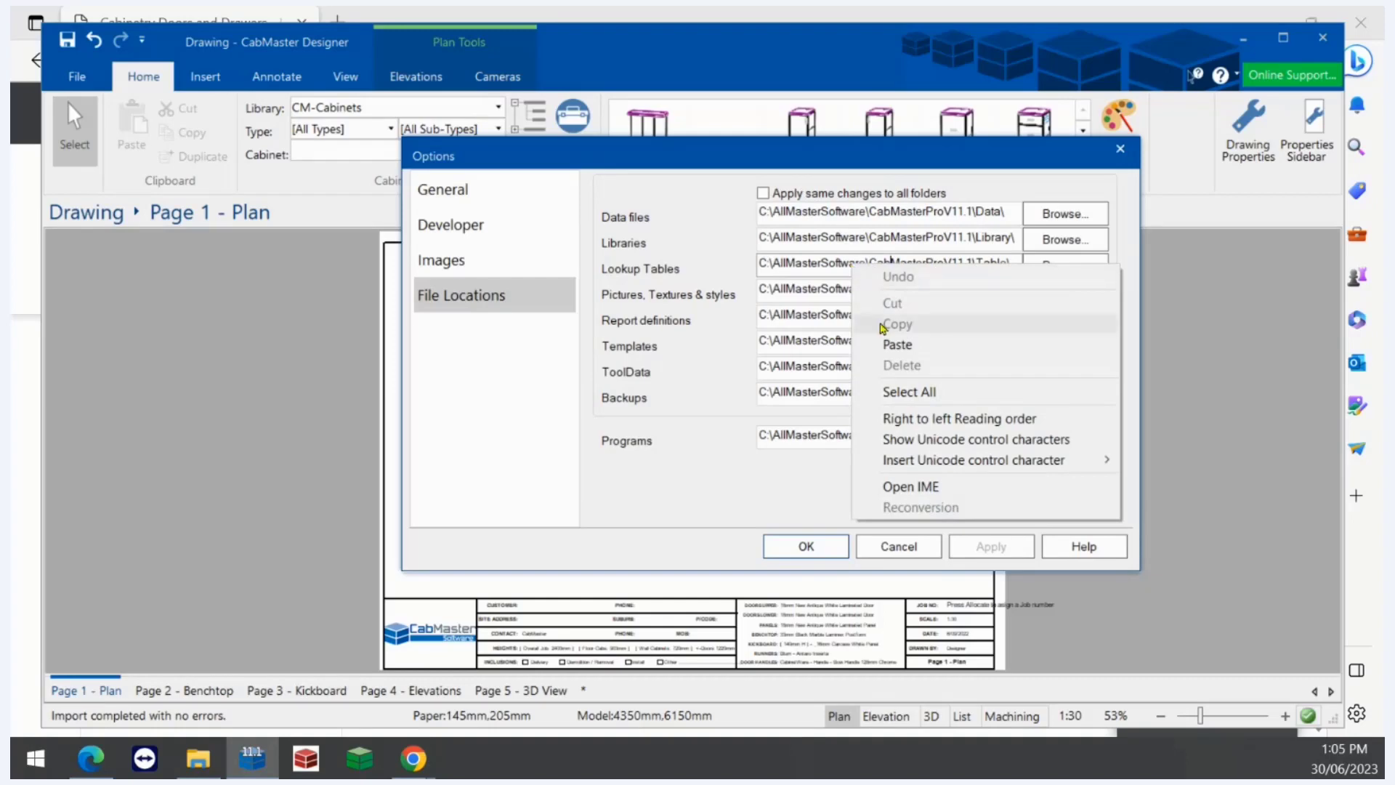
left_click(911, 391)
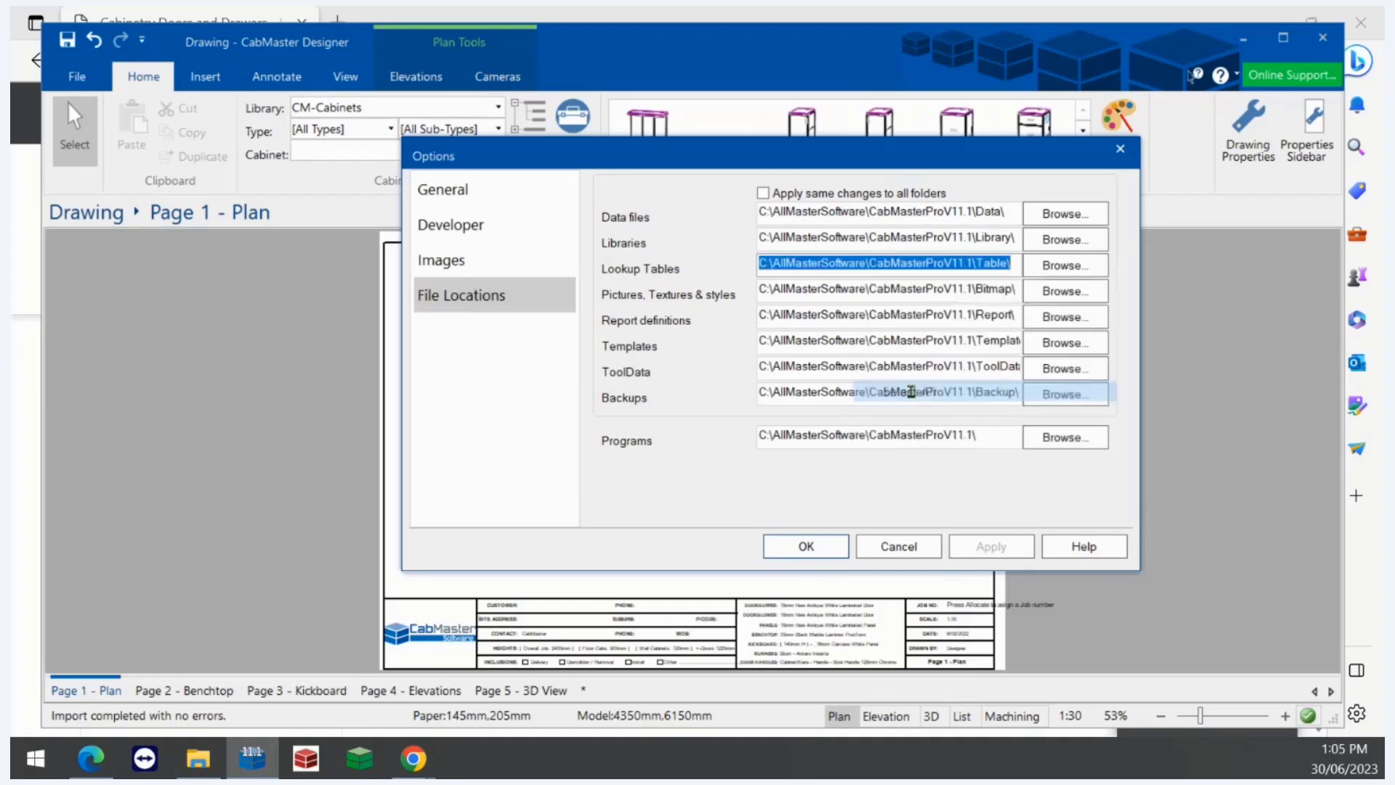
right_click(861, 268)
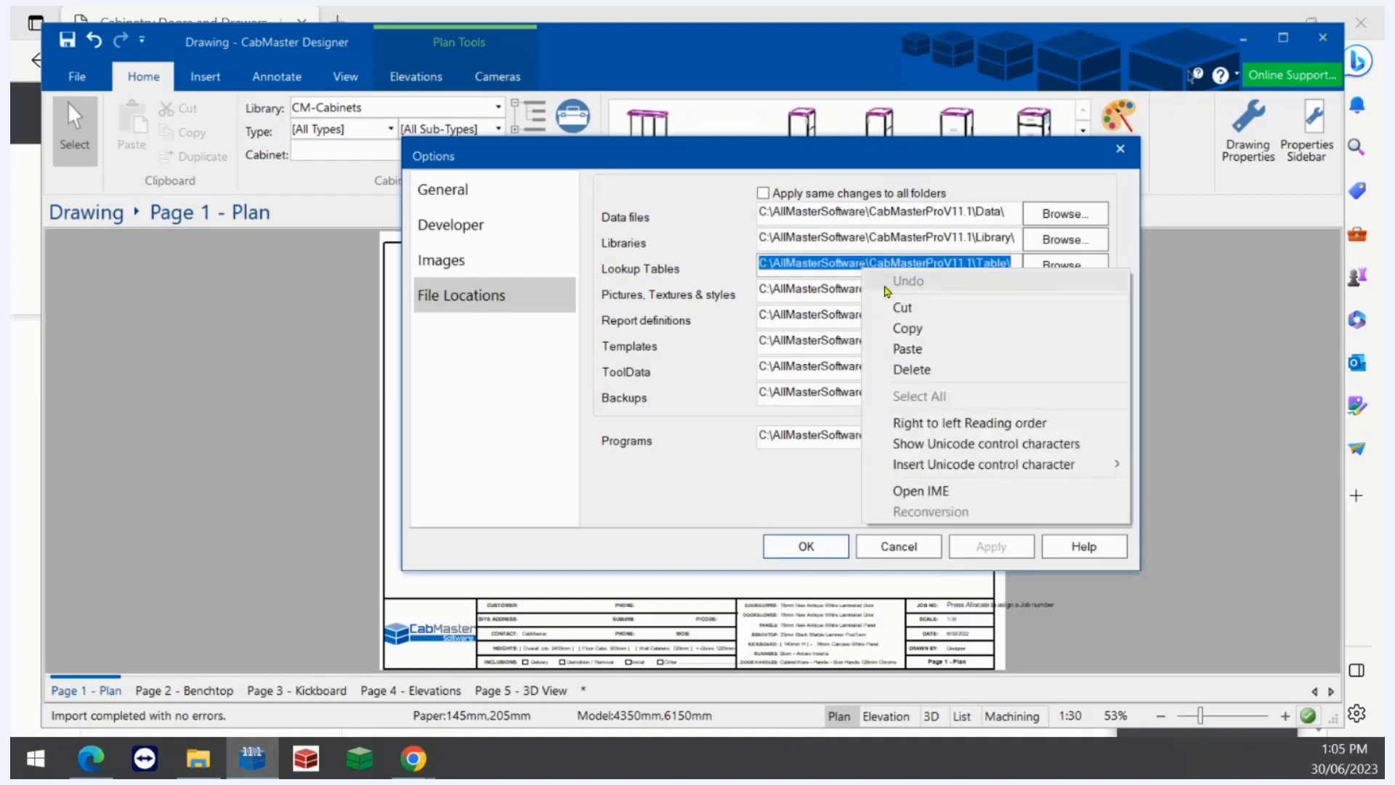
left_click(902, 327)
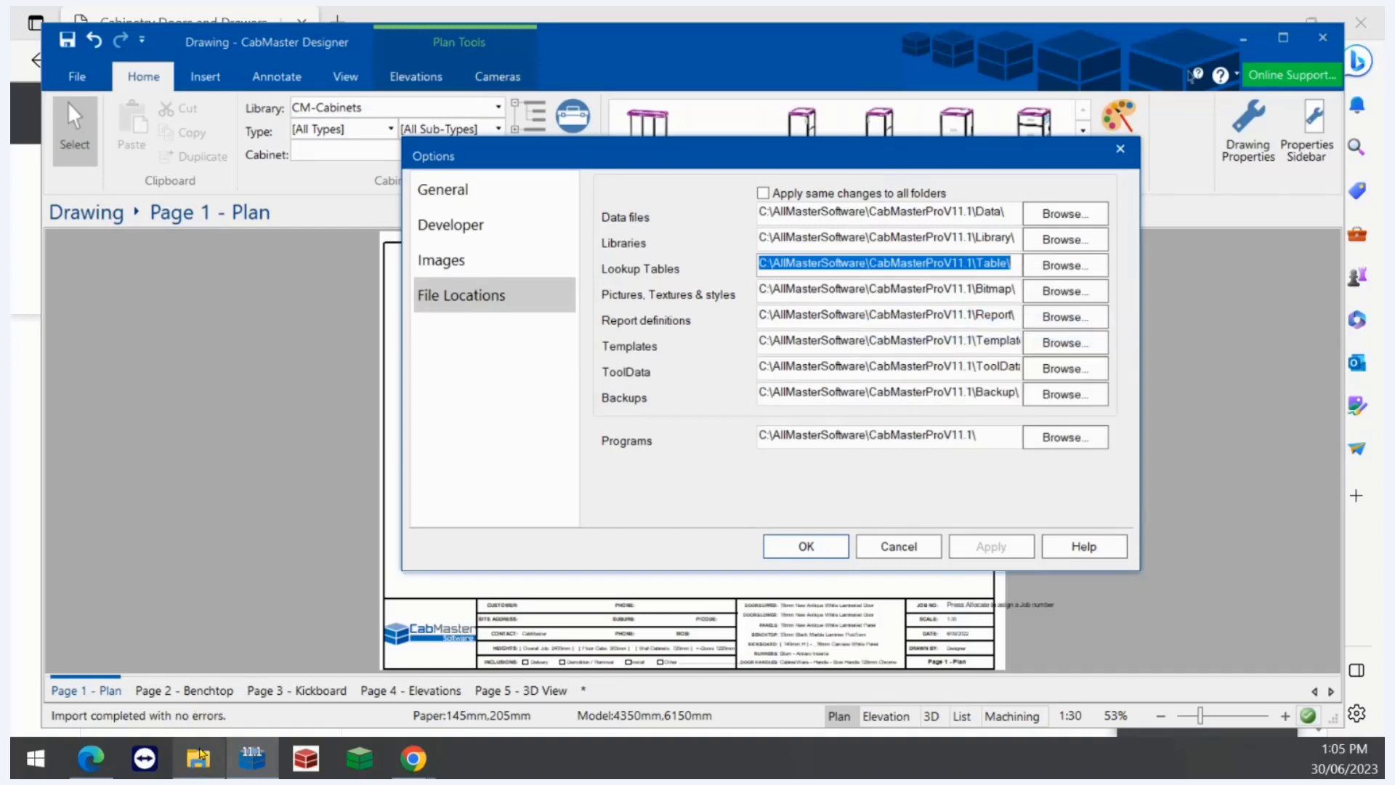
- Switch to File Explorer and paste the copied path into the address bar to open the Table folder
left_click(222, 756)
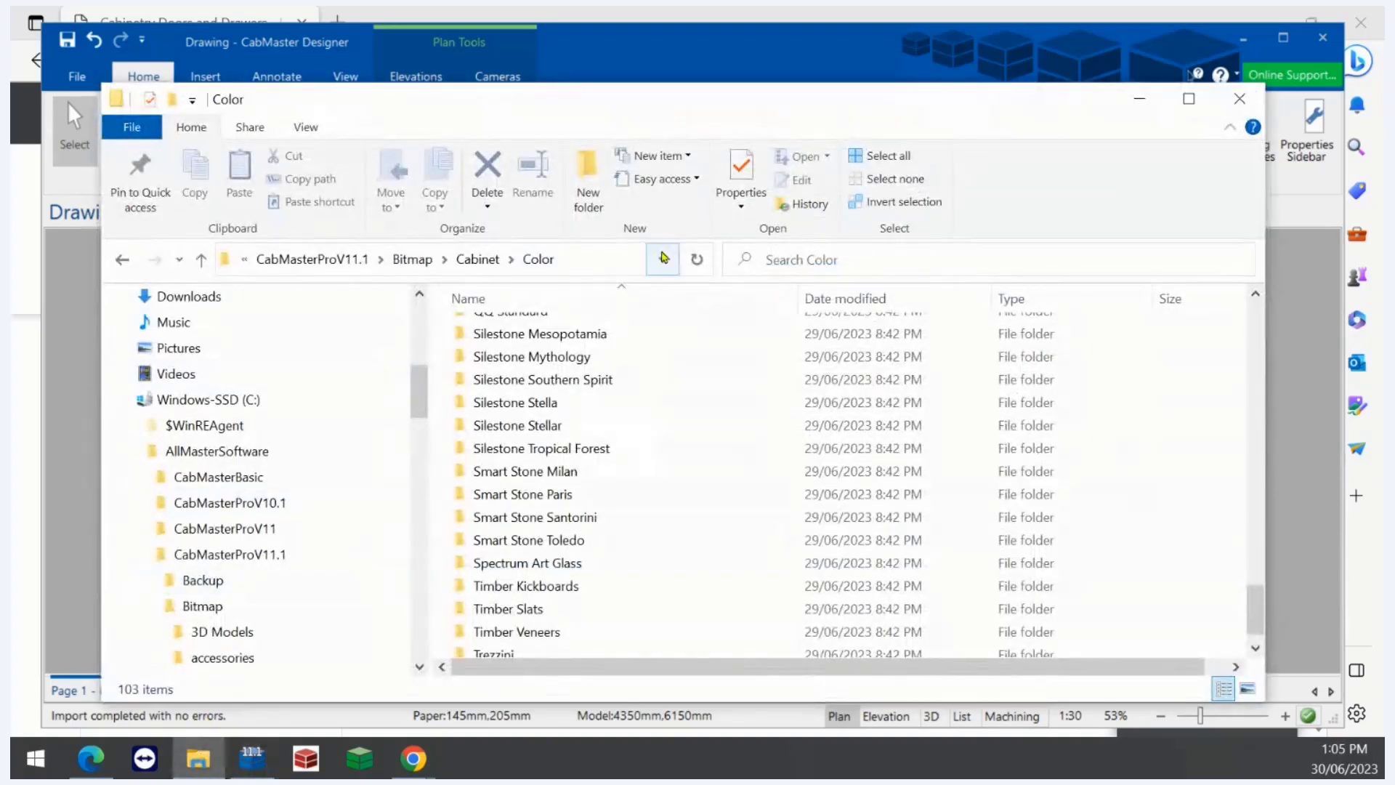
left_click(611, 263)
right_click(619, 261)
left_click(668, 346)
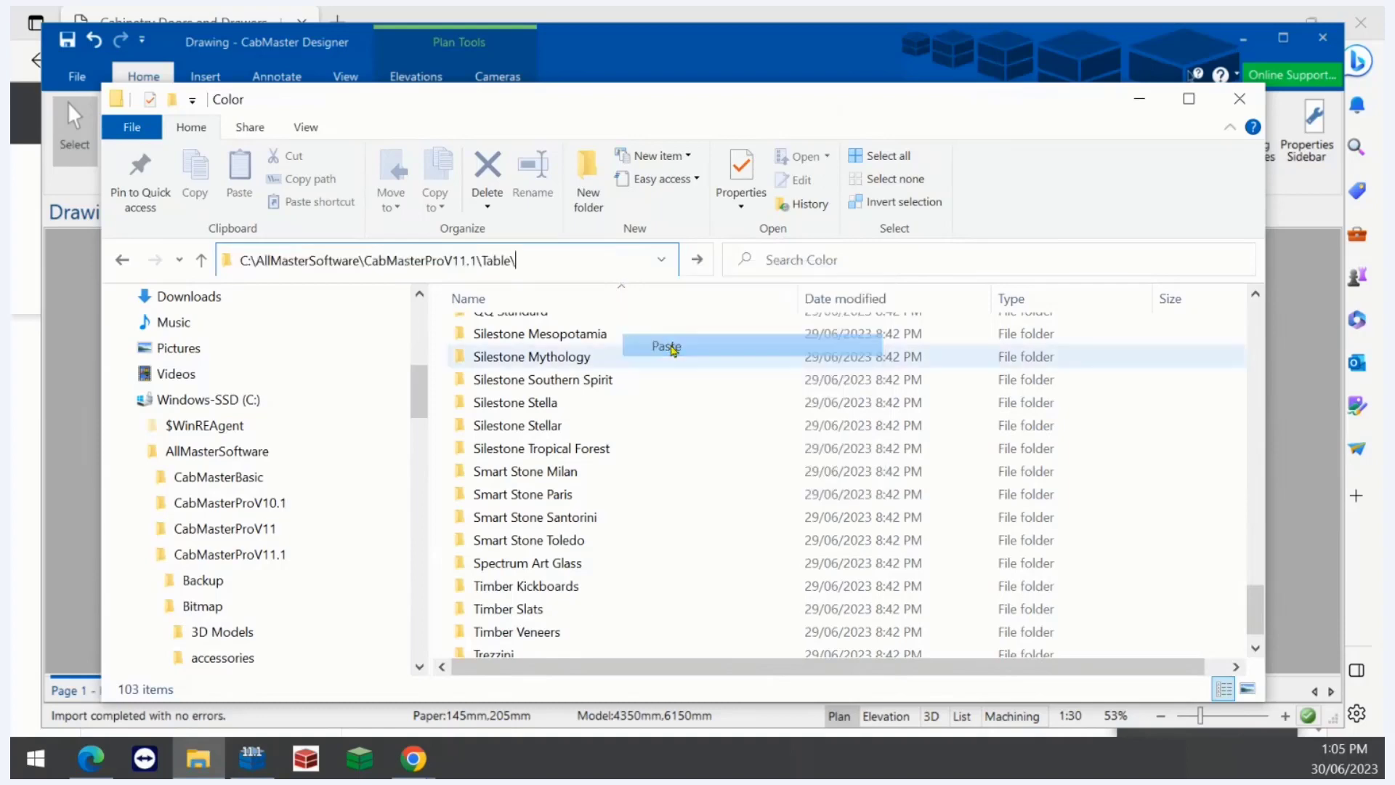
key("Return")
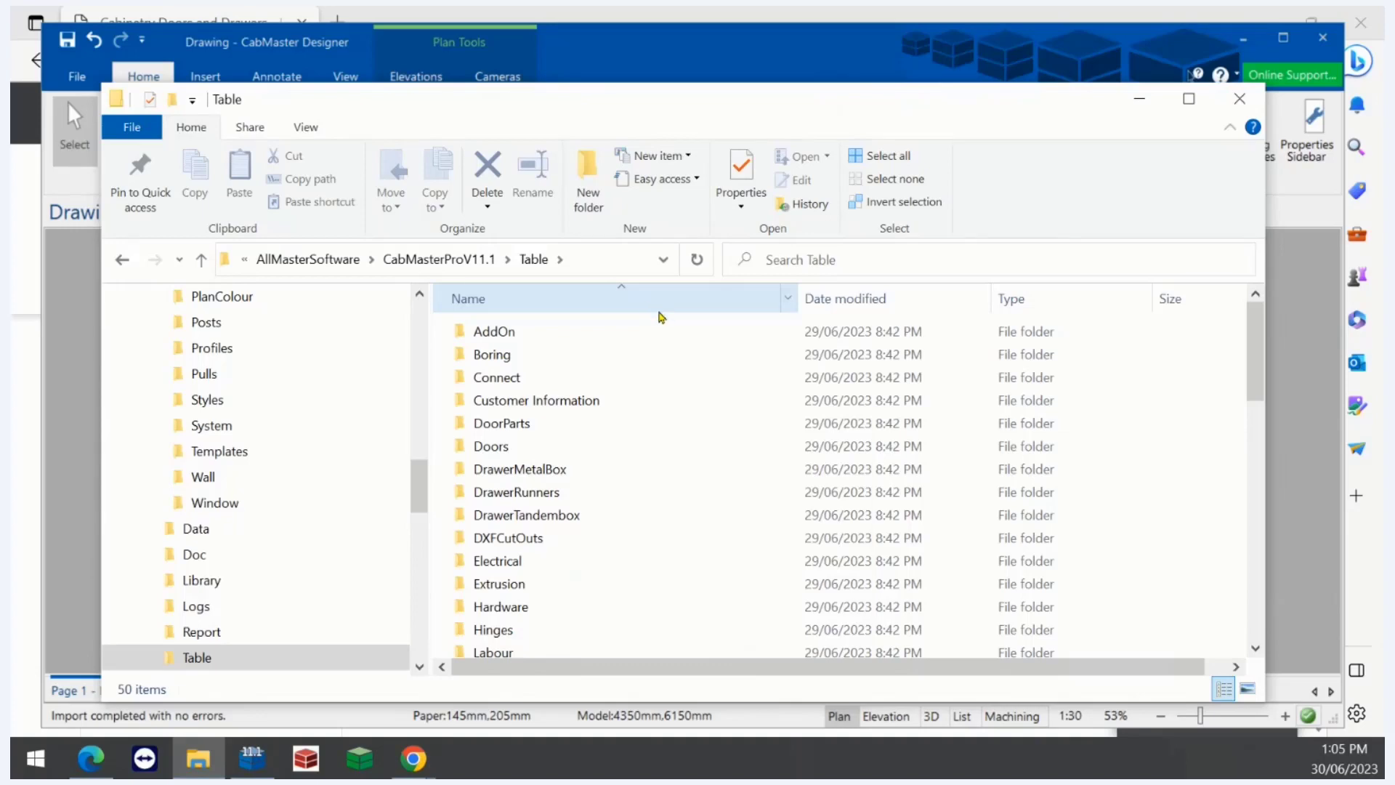
- Browse the Table folder's material lookup files and its Materials subfolder
scroll(635, 334, "down", 12)
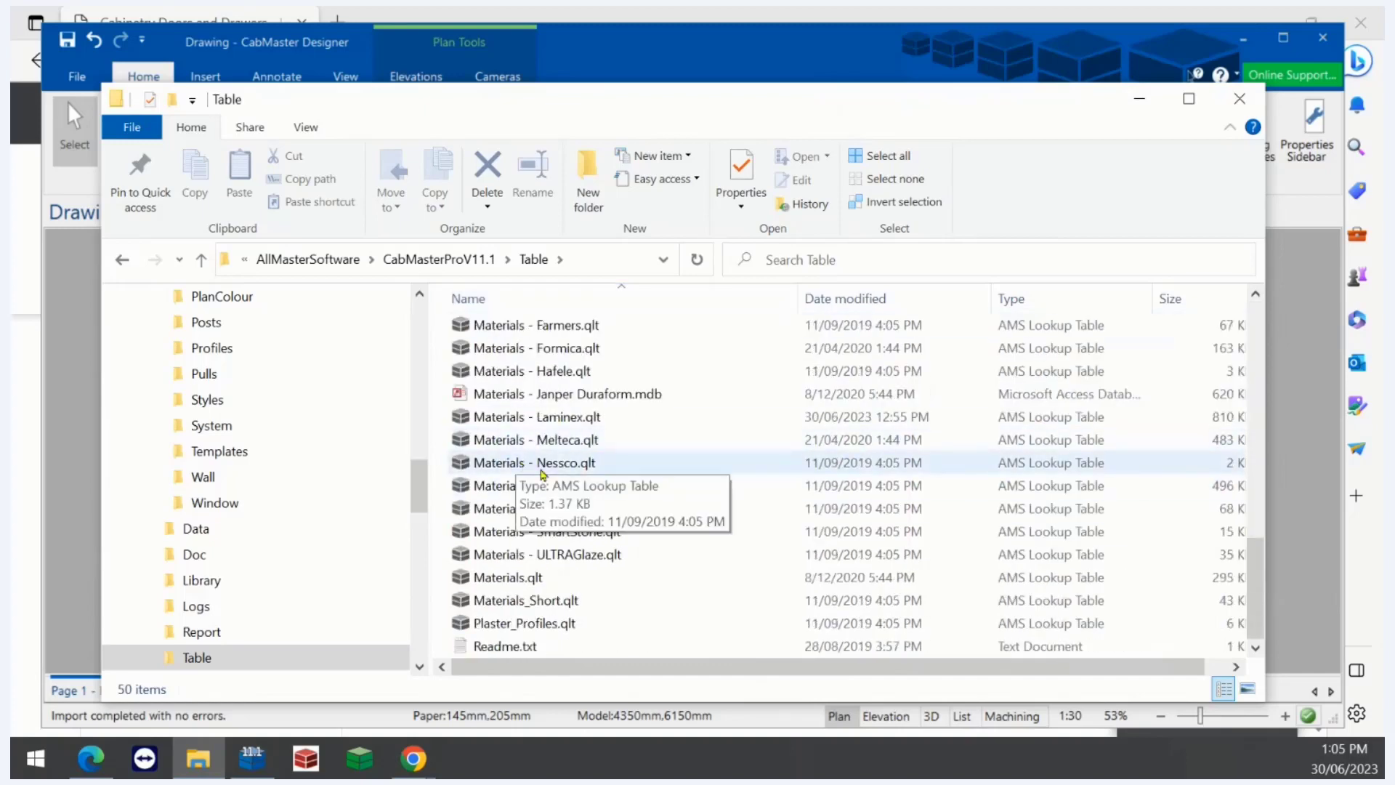
scroll(520, 469, "up", 8)
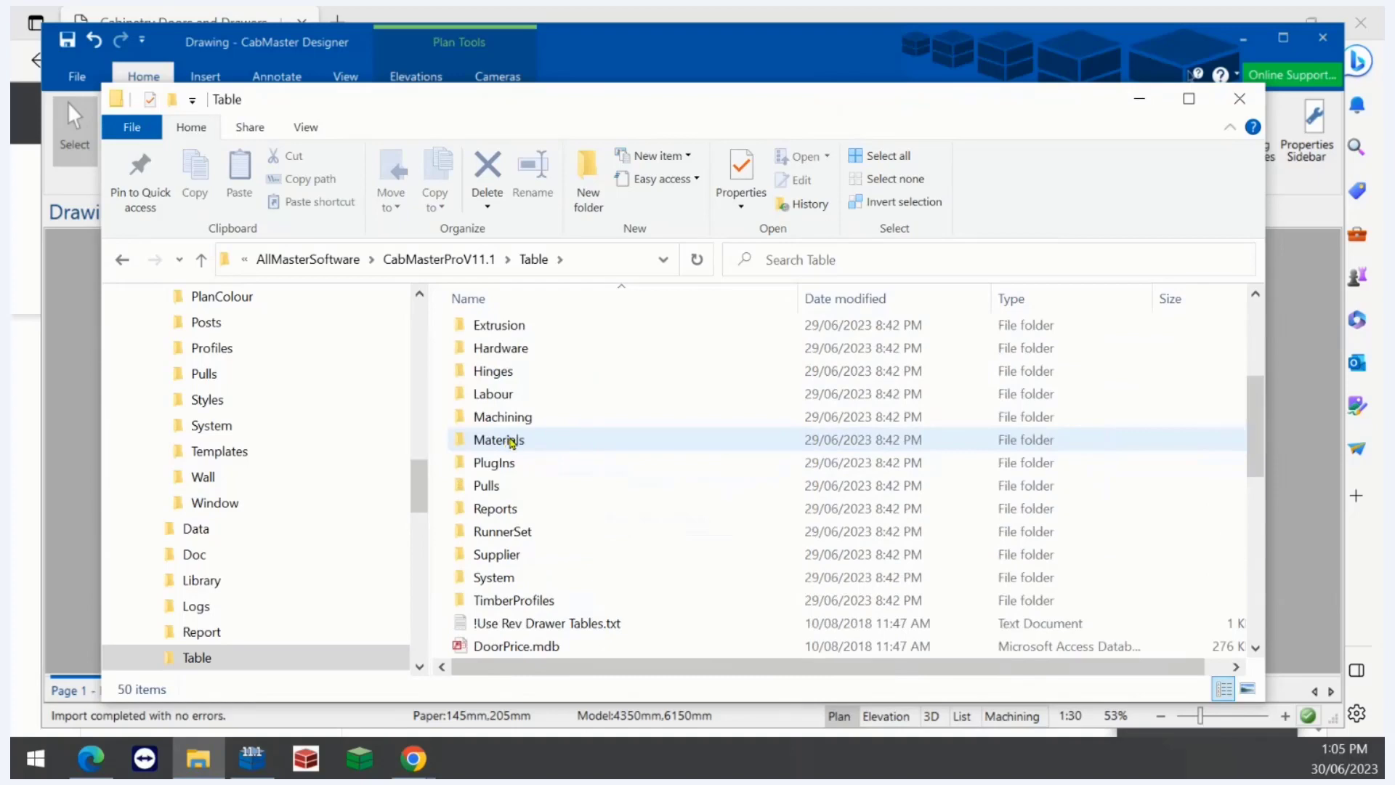
double_click(506, 441)
scroll(515, 445, "down", 5)
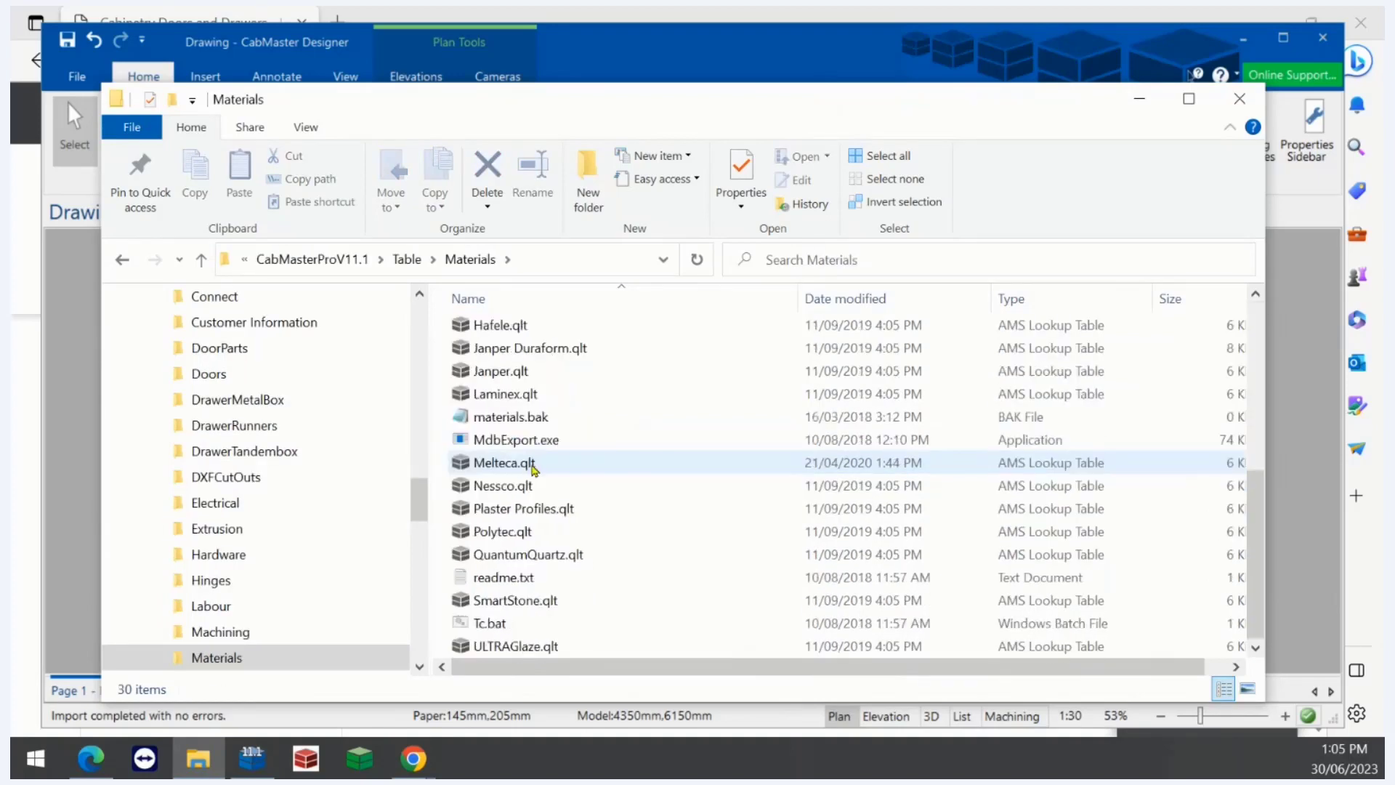
left_click(418, 259)
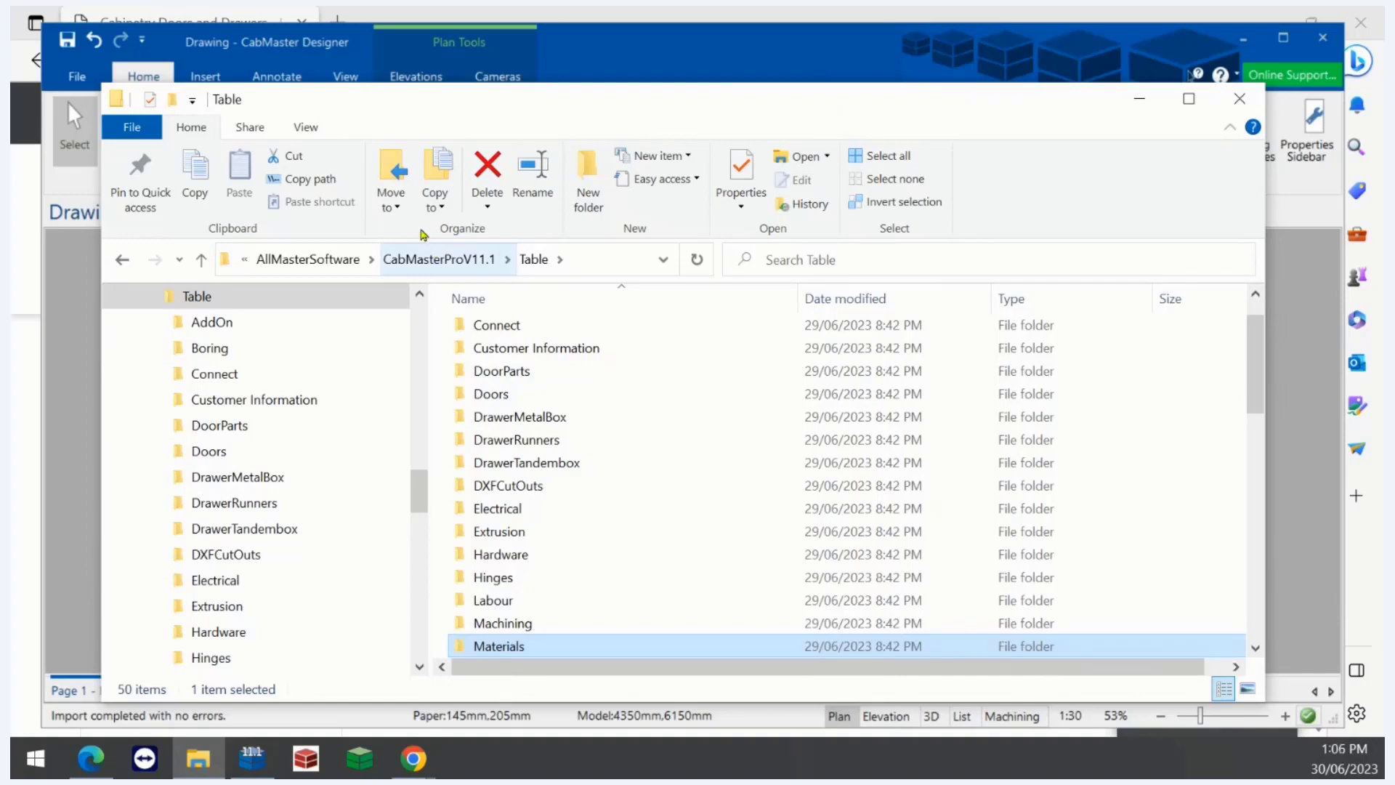
- Go up to the CabMasterProV11.1 folder and reopen the Table folder to review the material lookup files
scroll(643, 465, "down", 4)
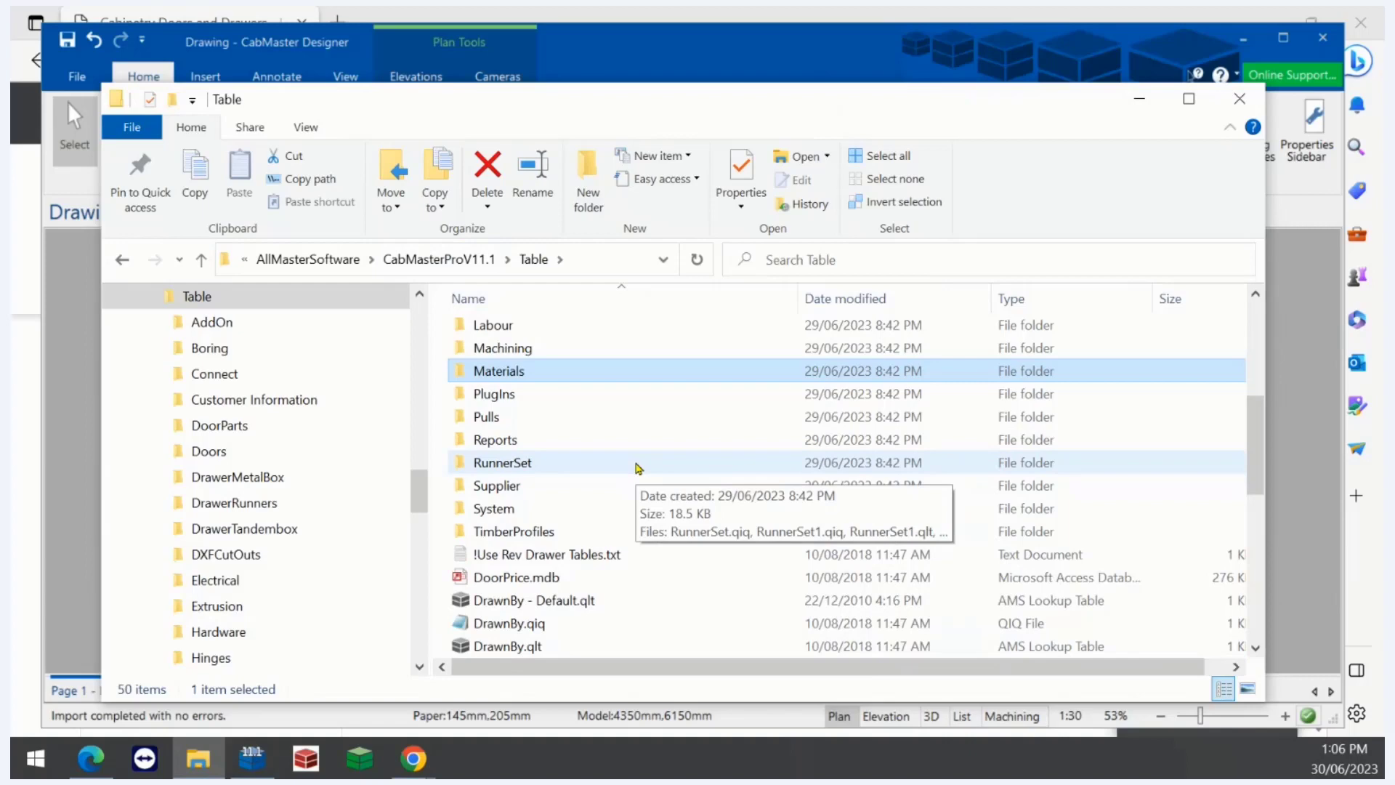
left_click(439, 260)
right_click_drag(510, 494, 513, 489)
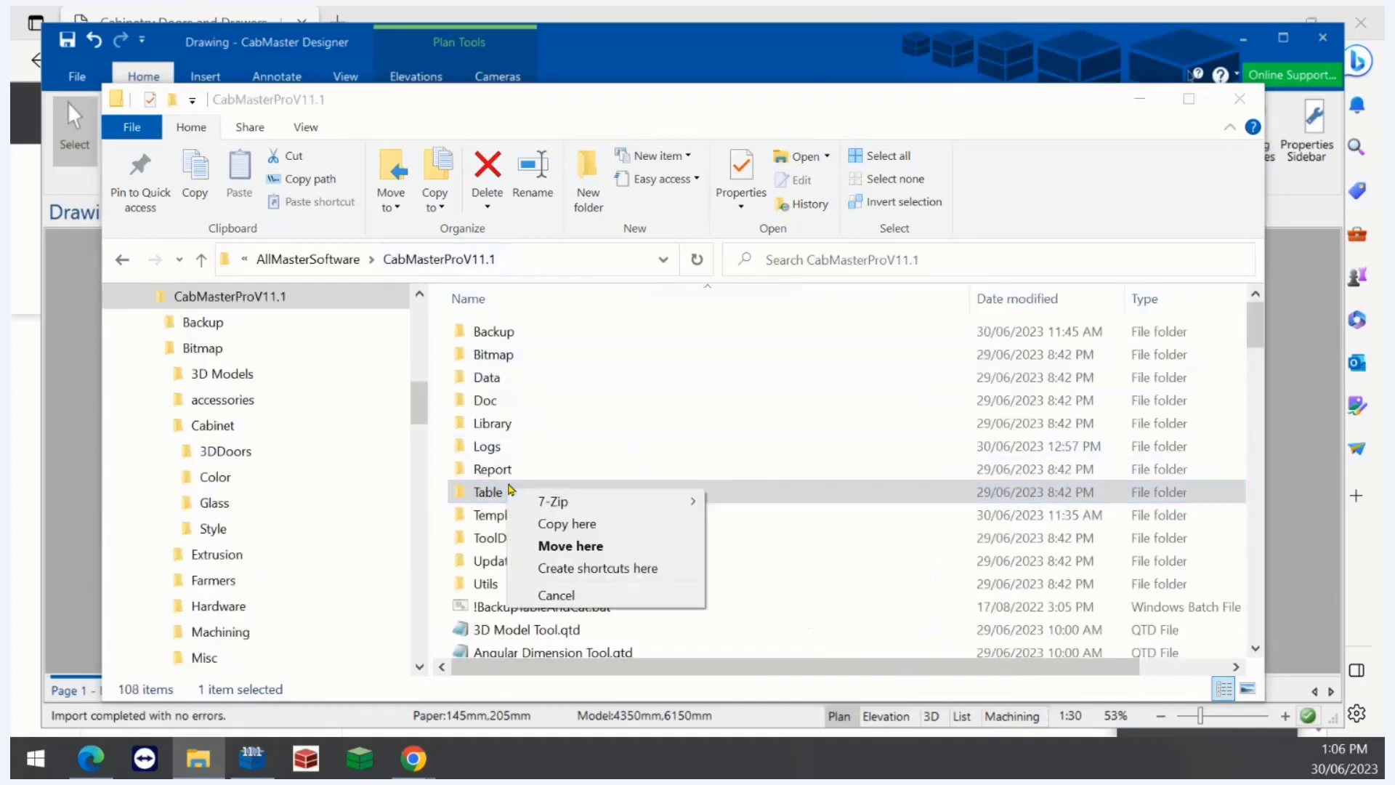
left_click(487, 491)
right_click(485, 491)
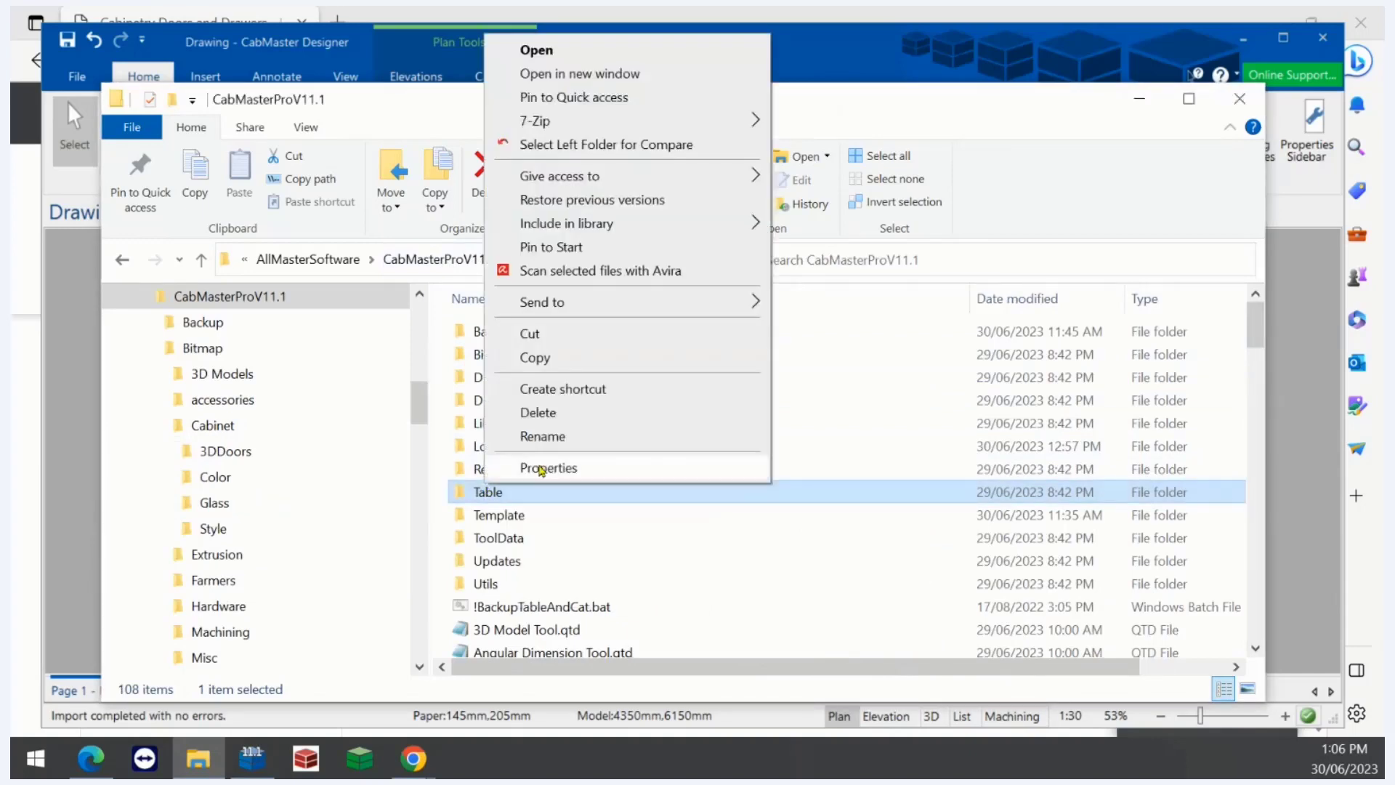
mouse_move(627, 304)
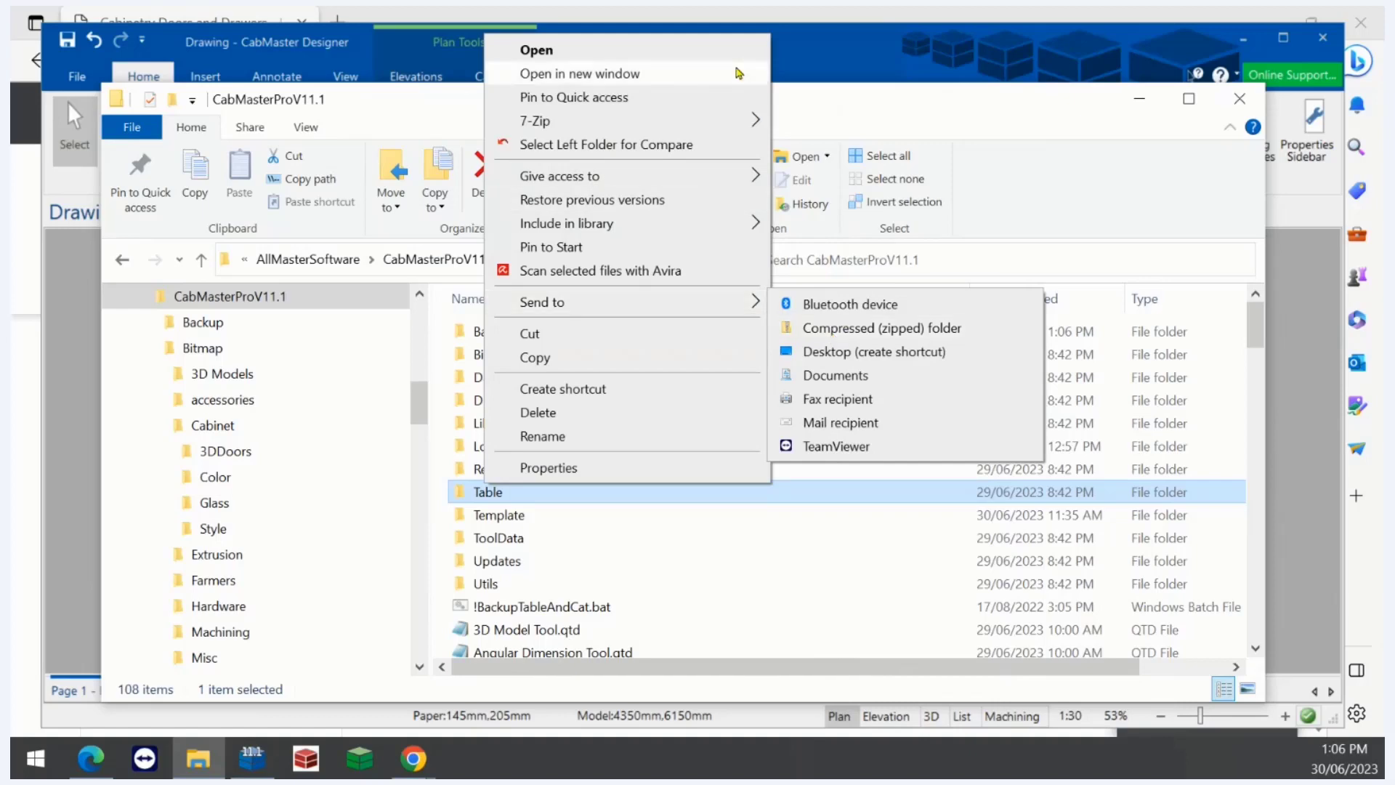
left_click(812, 129)
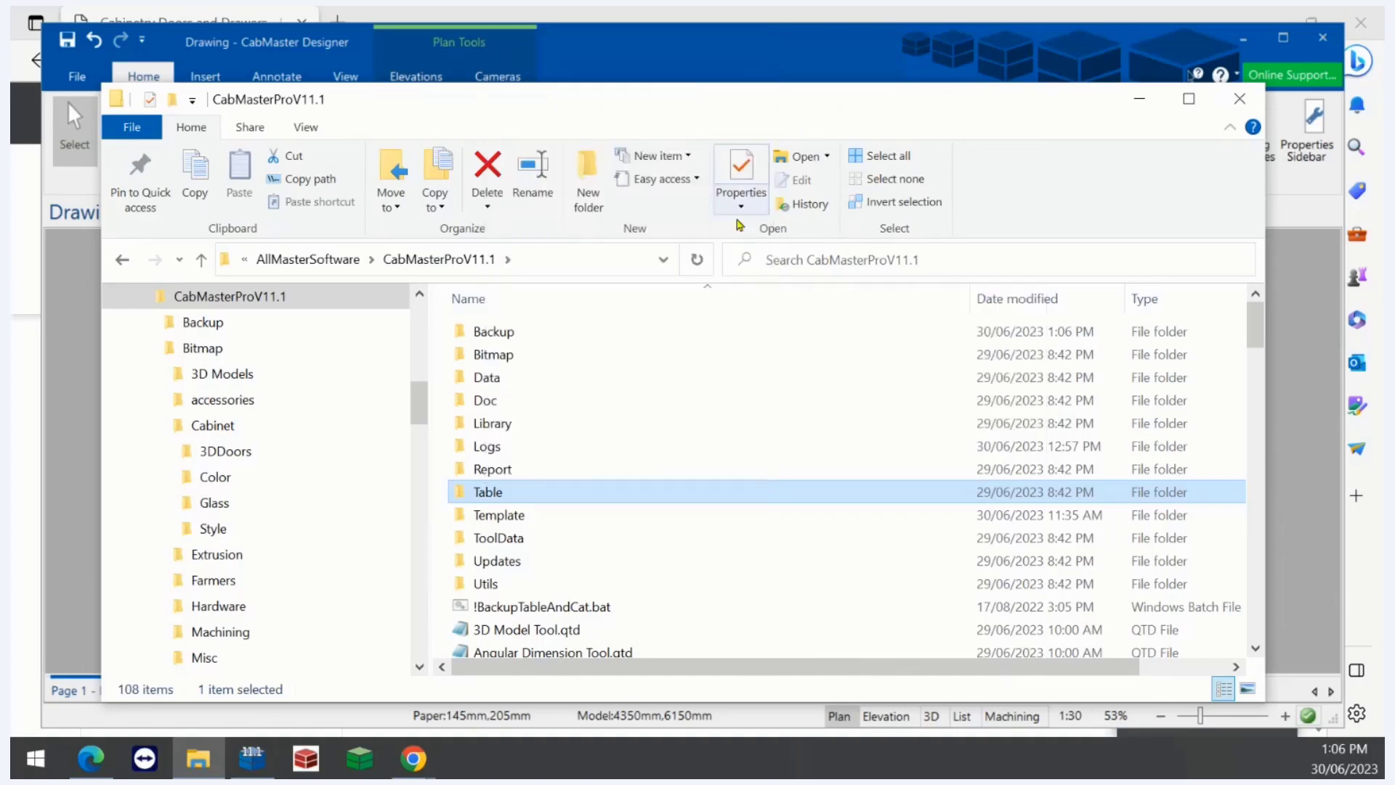
double_click(524, 500)
scroll(526, 505, "down", 10)
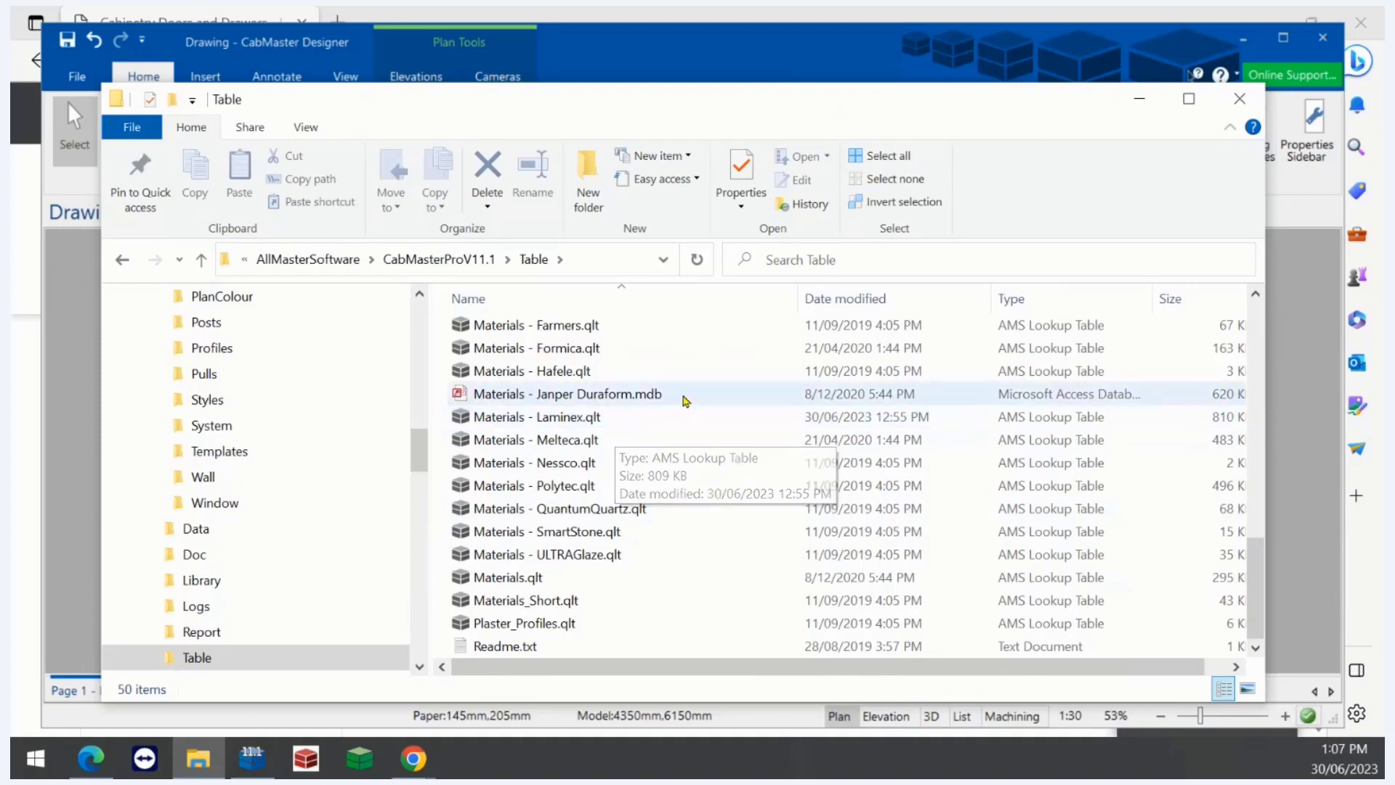
- Back in Options, select and copy the Pictures, Textures & styles folder path
left_click(1045, 56)
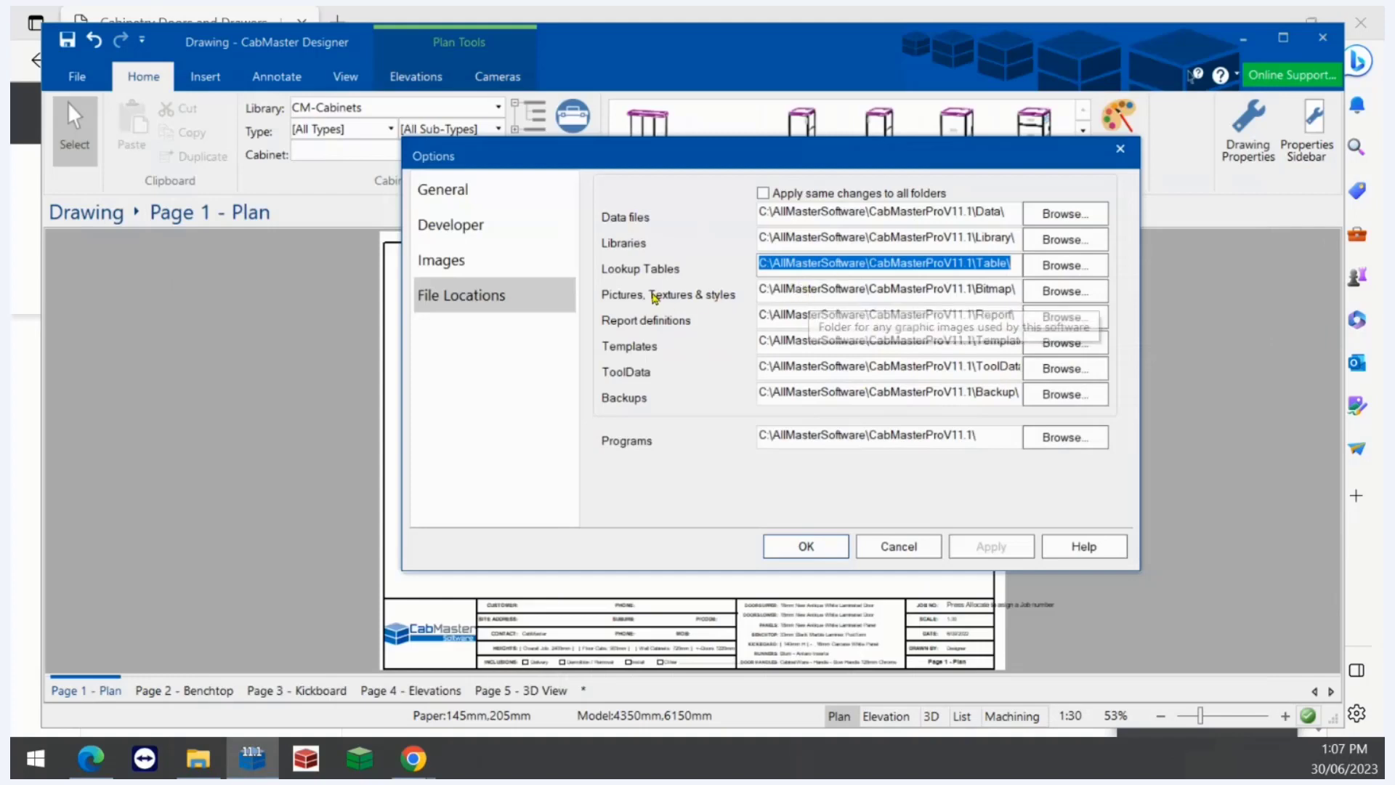
right_click(777, 289)
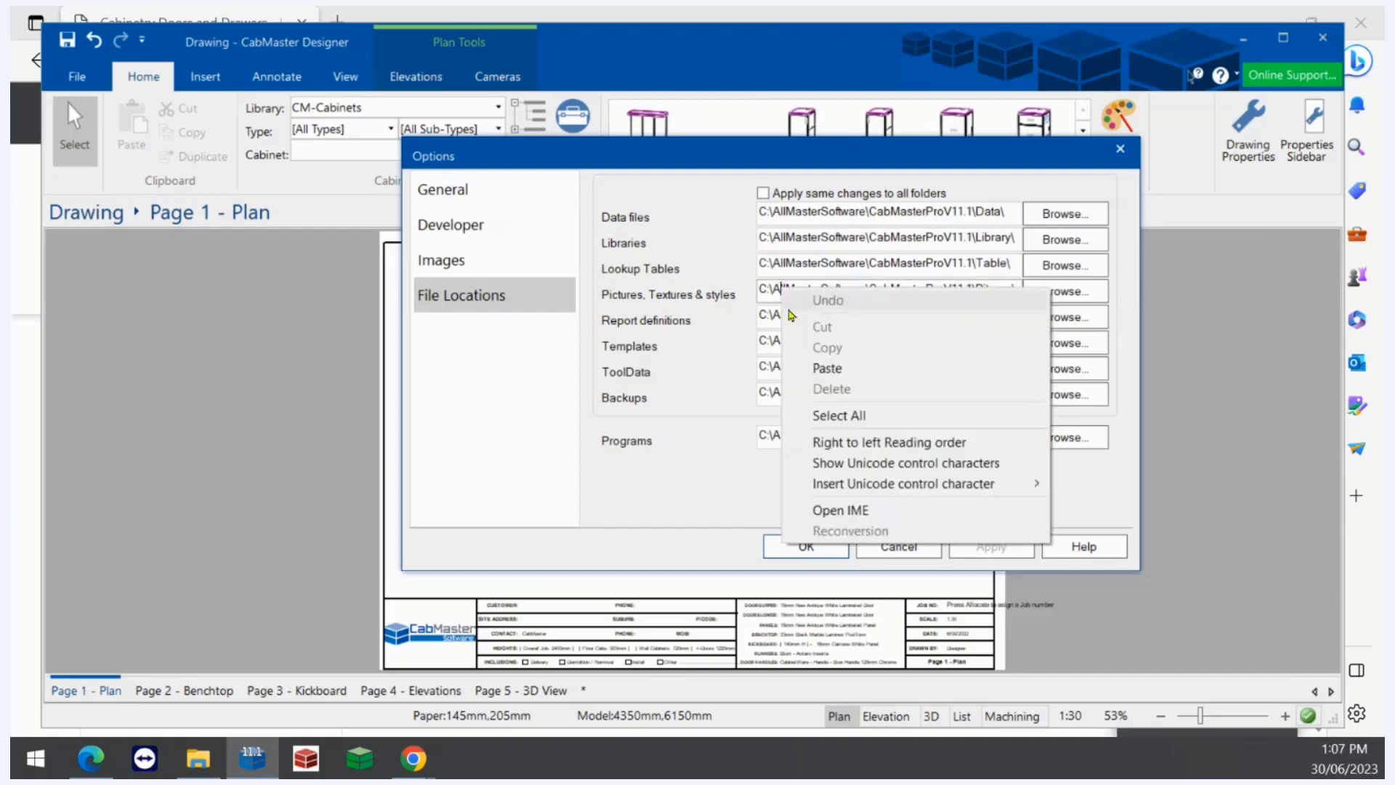
left_click(835, 415)
right_click(803, 293)
left_click(845, 347)
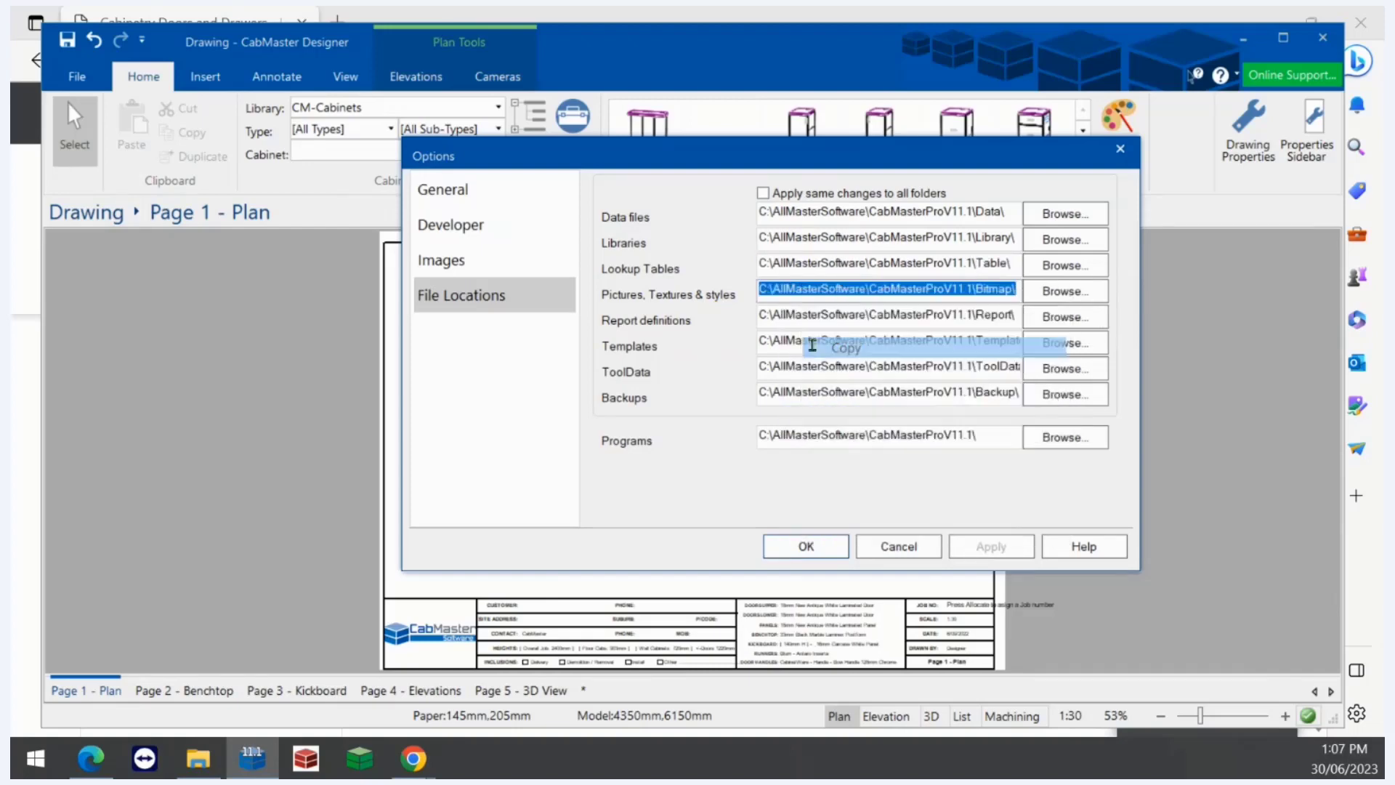
- Paste the copied path into File Explorer's address bar to open the Bitmap folder
left_click(196, 760)
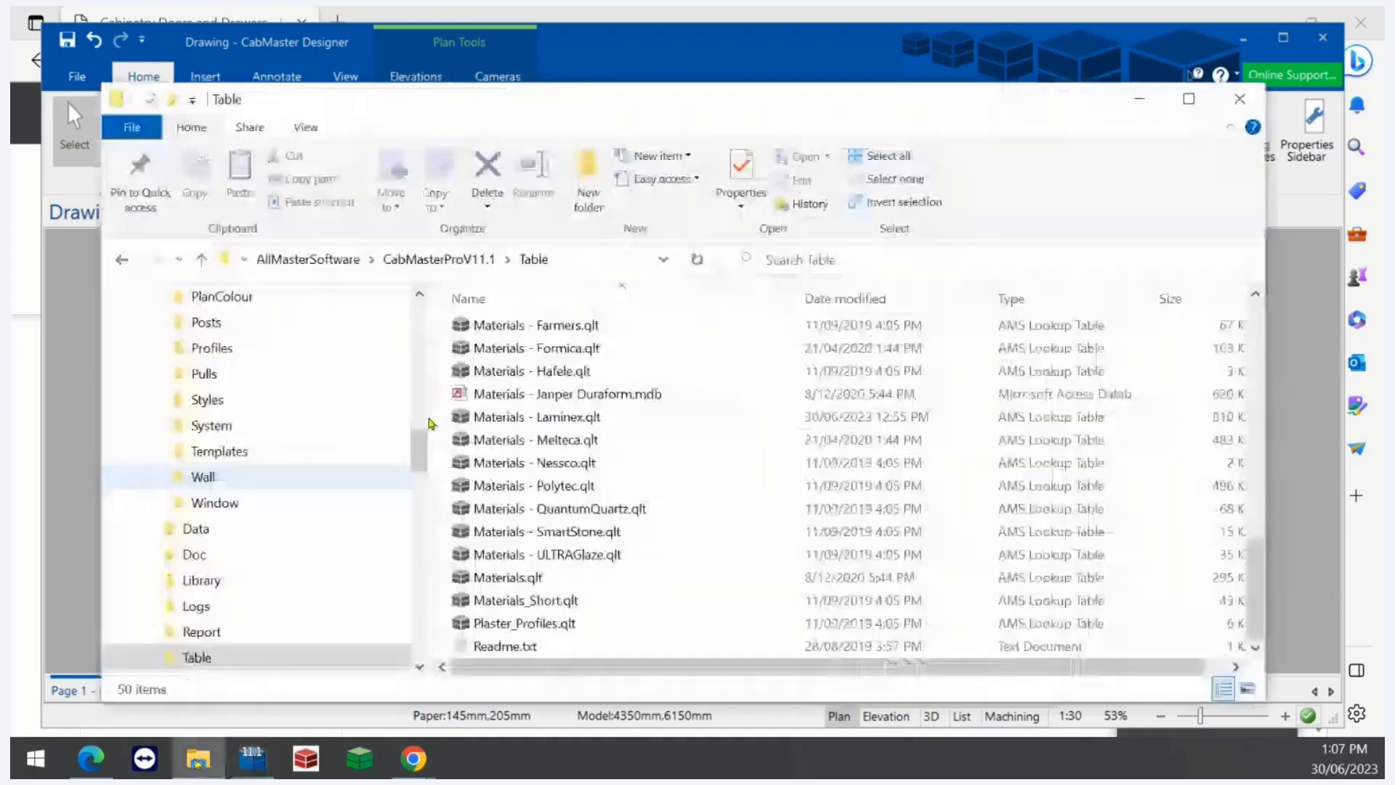
left_click(585, 256)
right_click(584, 256)
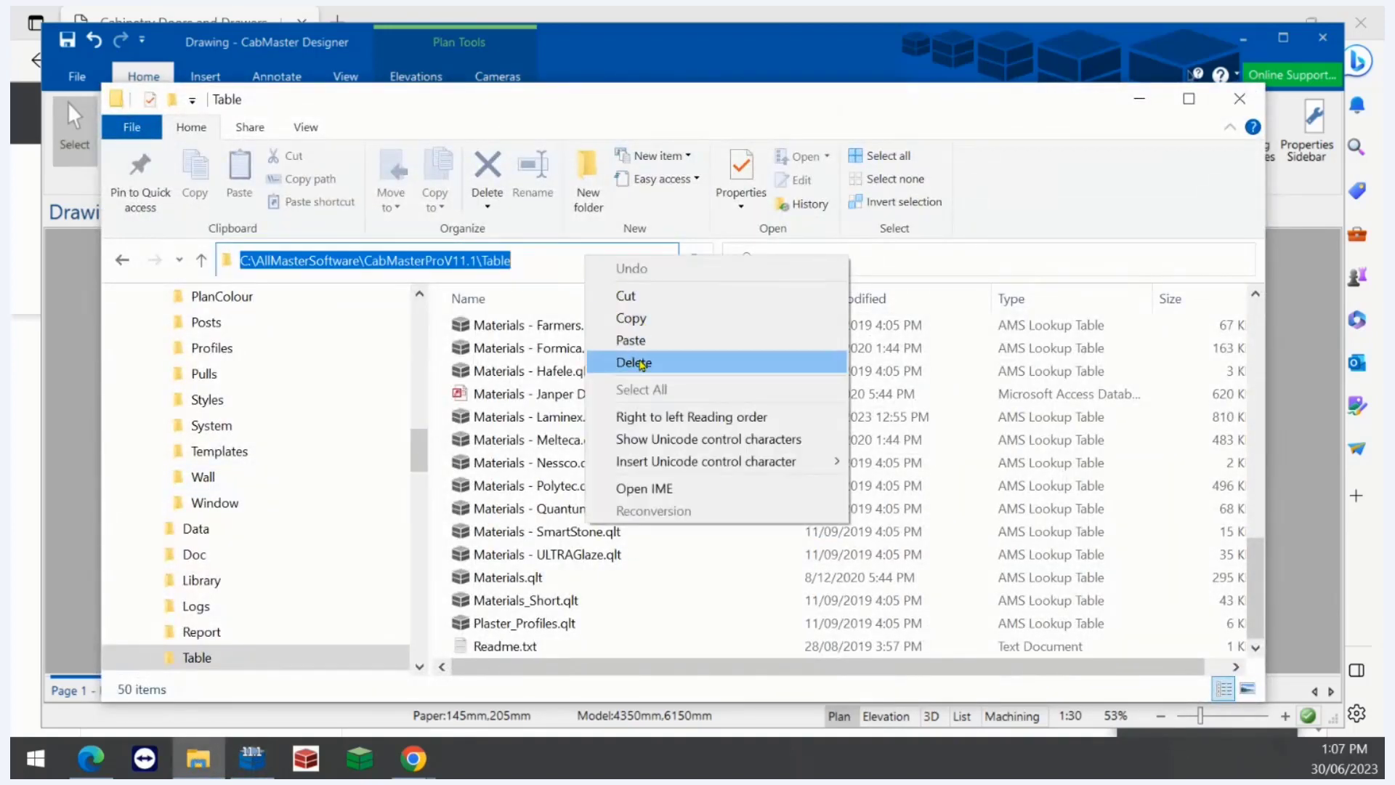
left_click(629, 340)
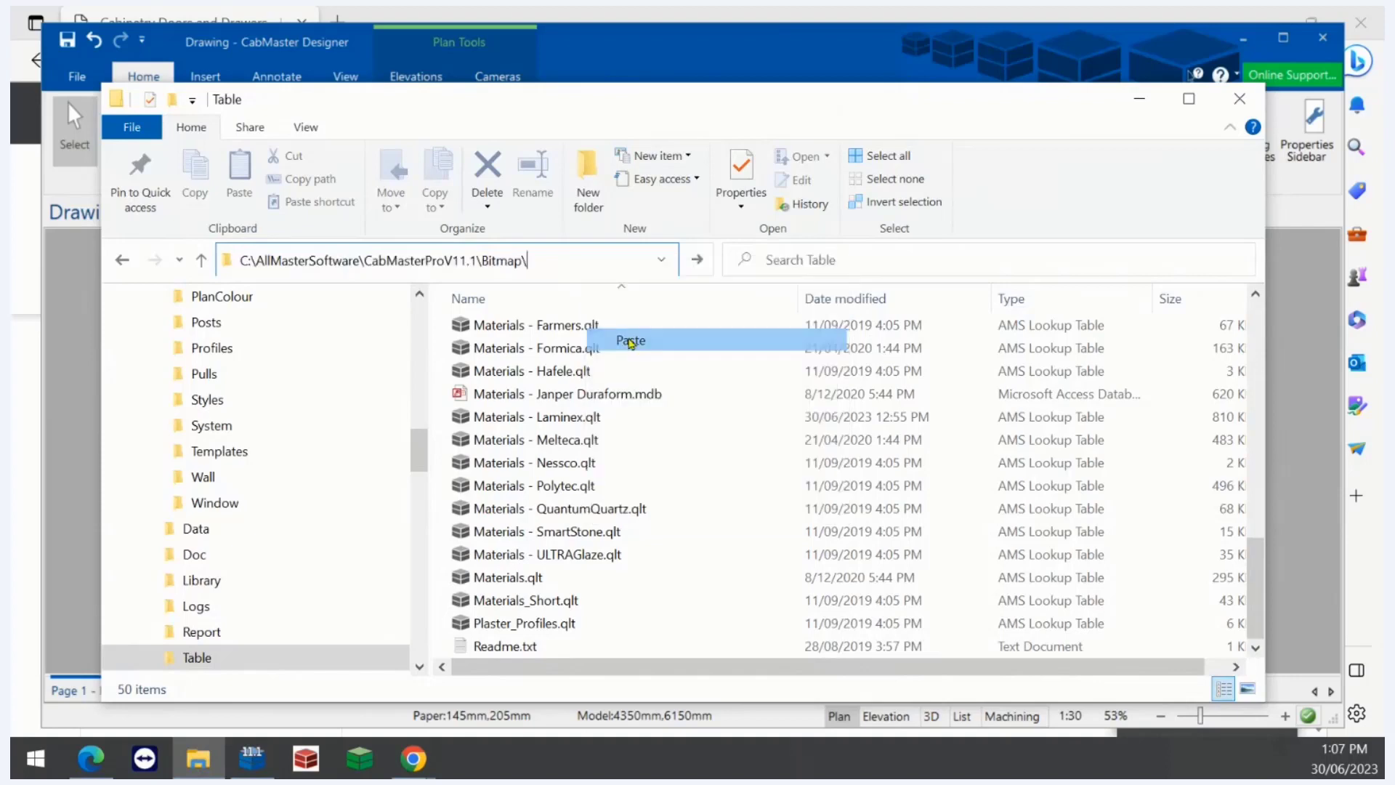
key("Return")
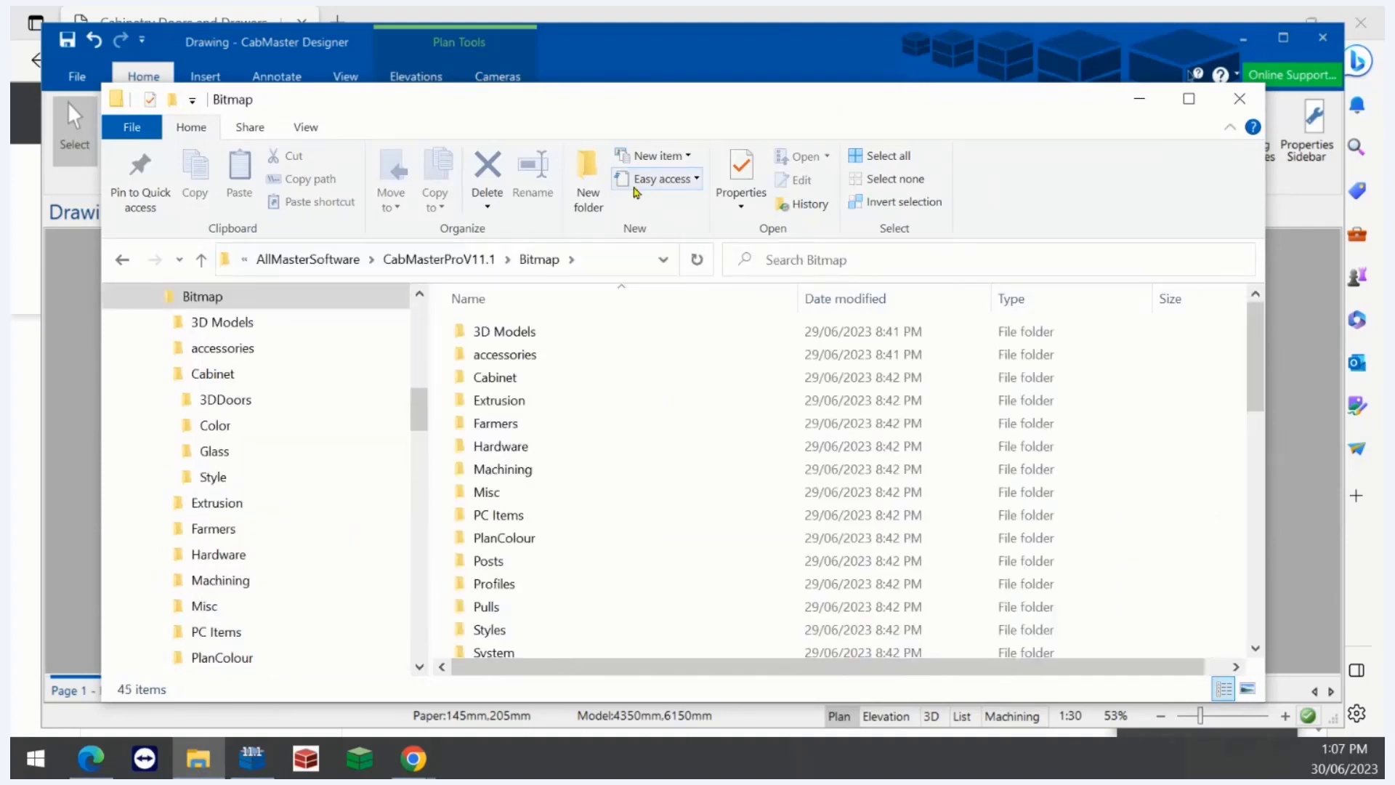
- Open Cabinet, then Color, and browse the colour range folders
double_click(492, 378)
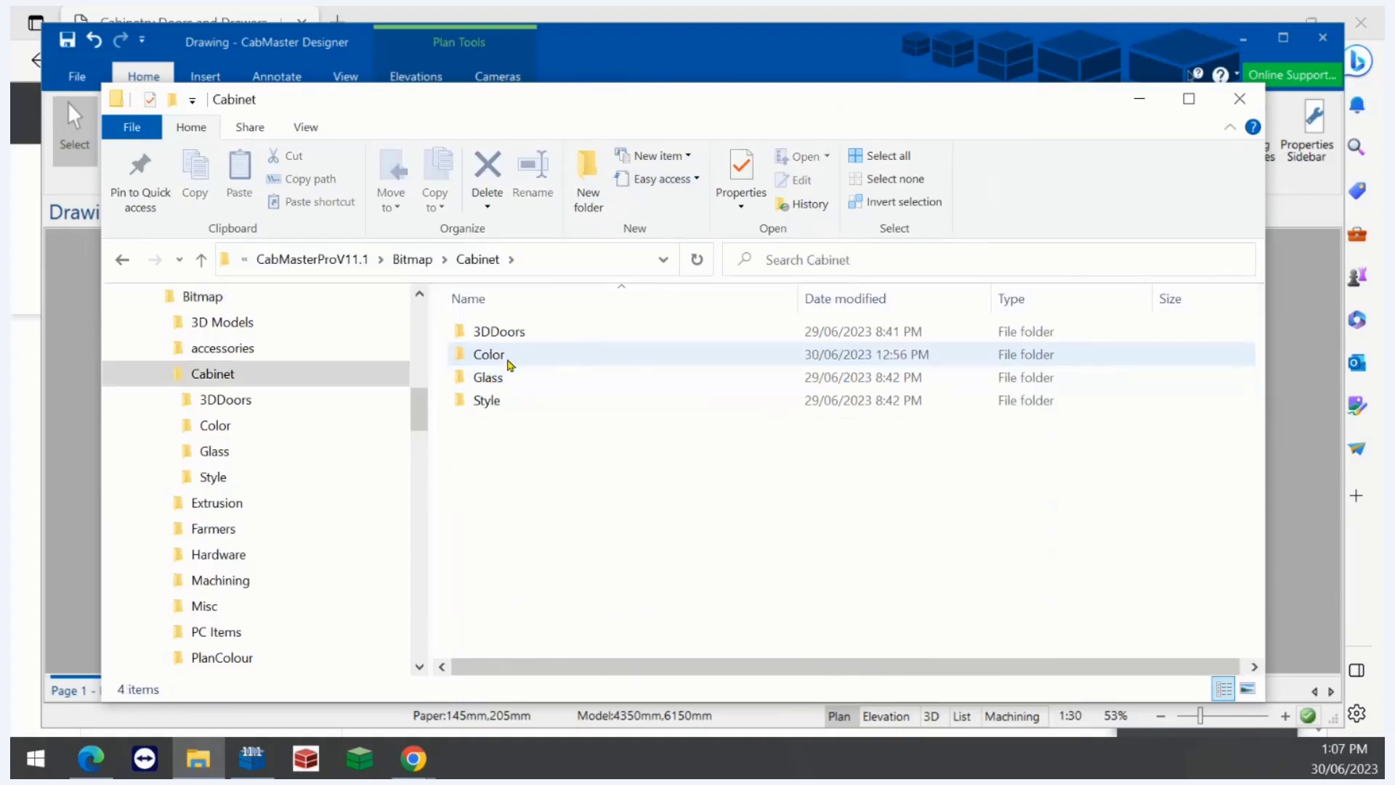
double_click(508, 356)
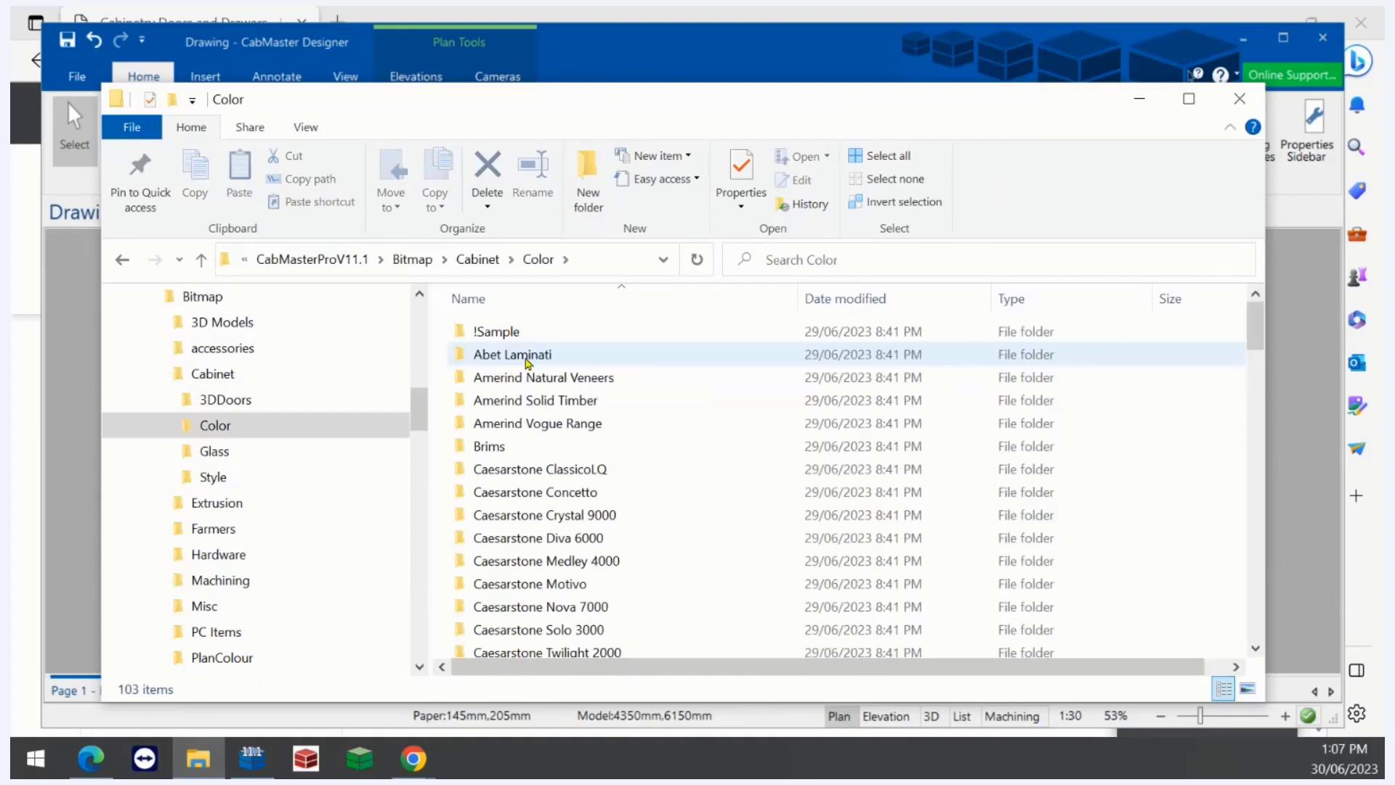
scroll(535, 367, "down", 20)
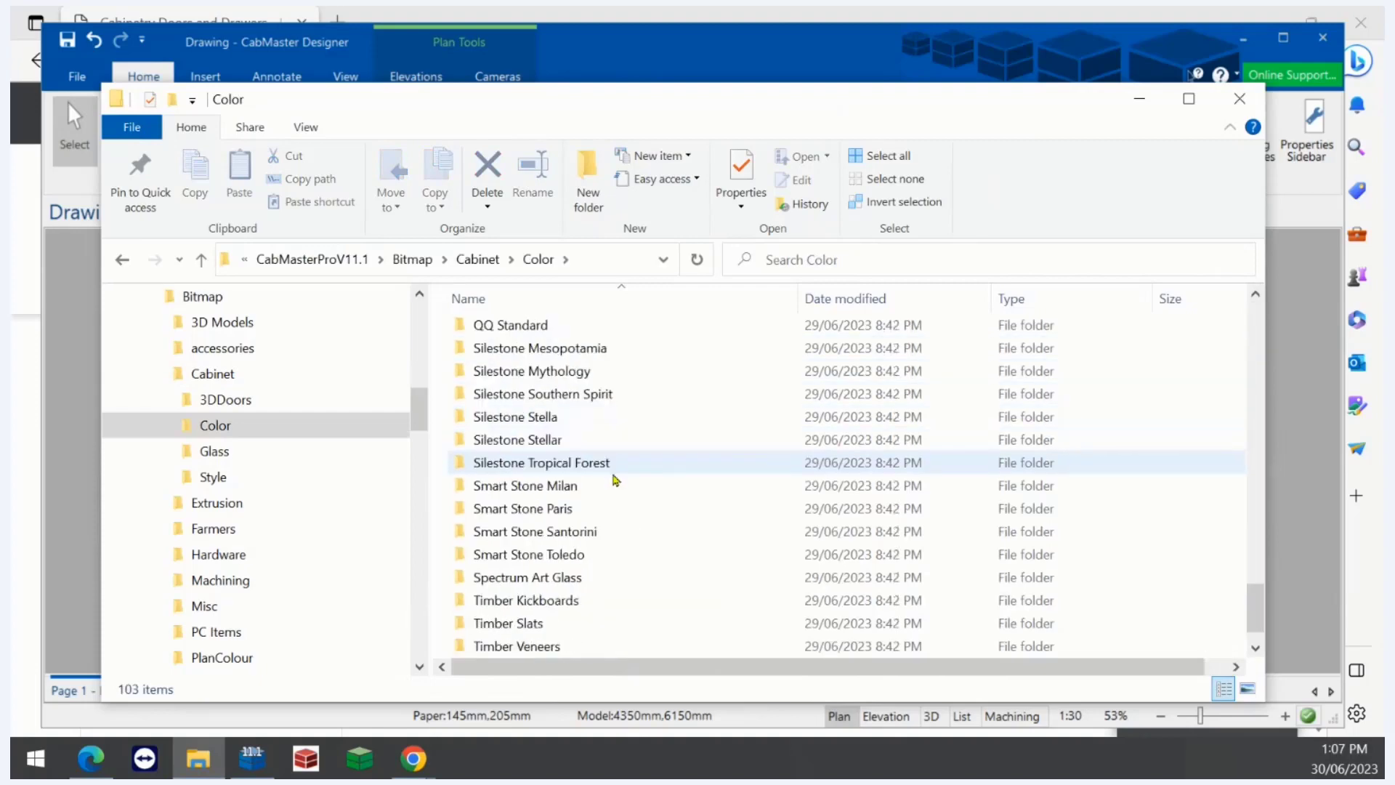
scroll(615, 479, "down", 1)
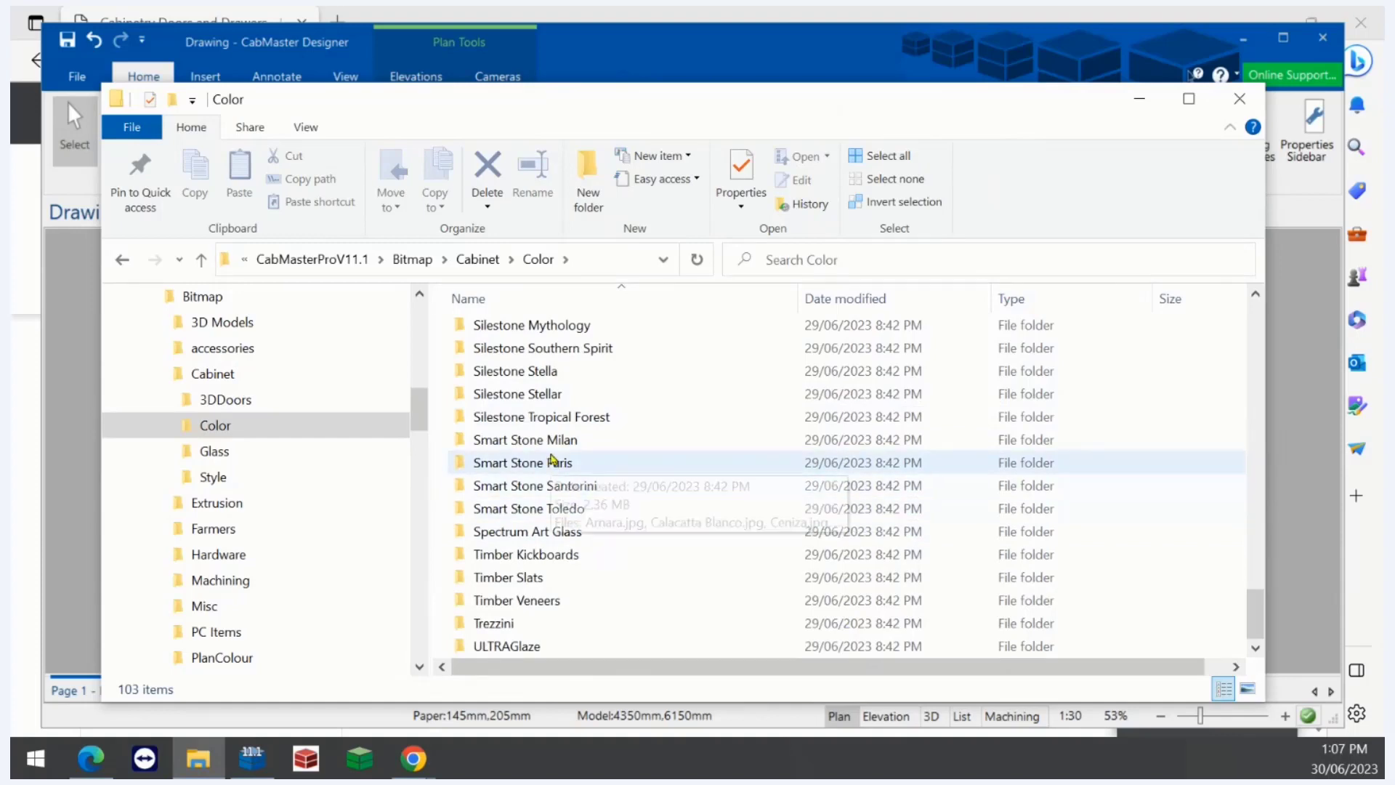
scroll(552, 458, "up", 6)
scroll(552, 457, "up", 3)
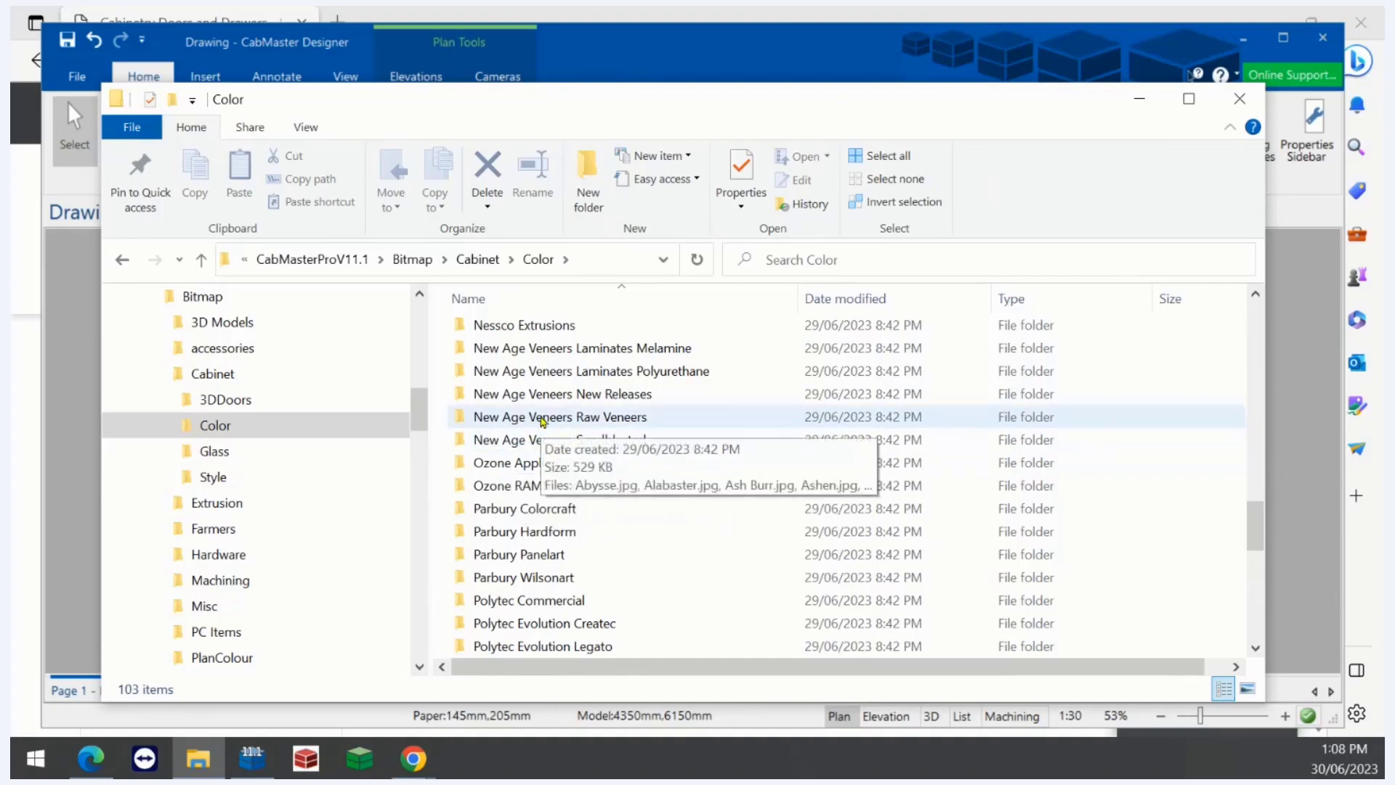
scroll(542, 421, "down", 10)
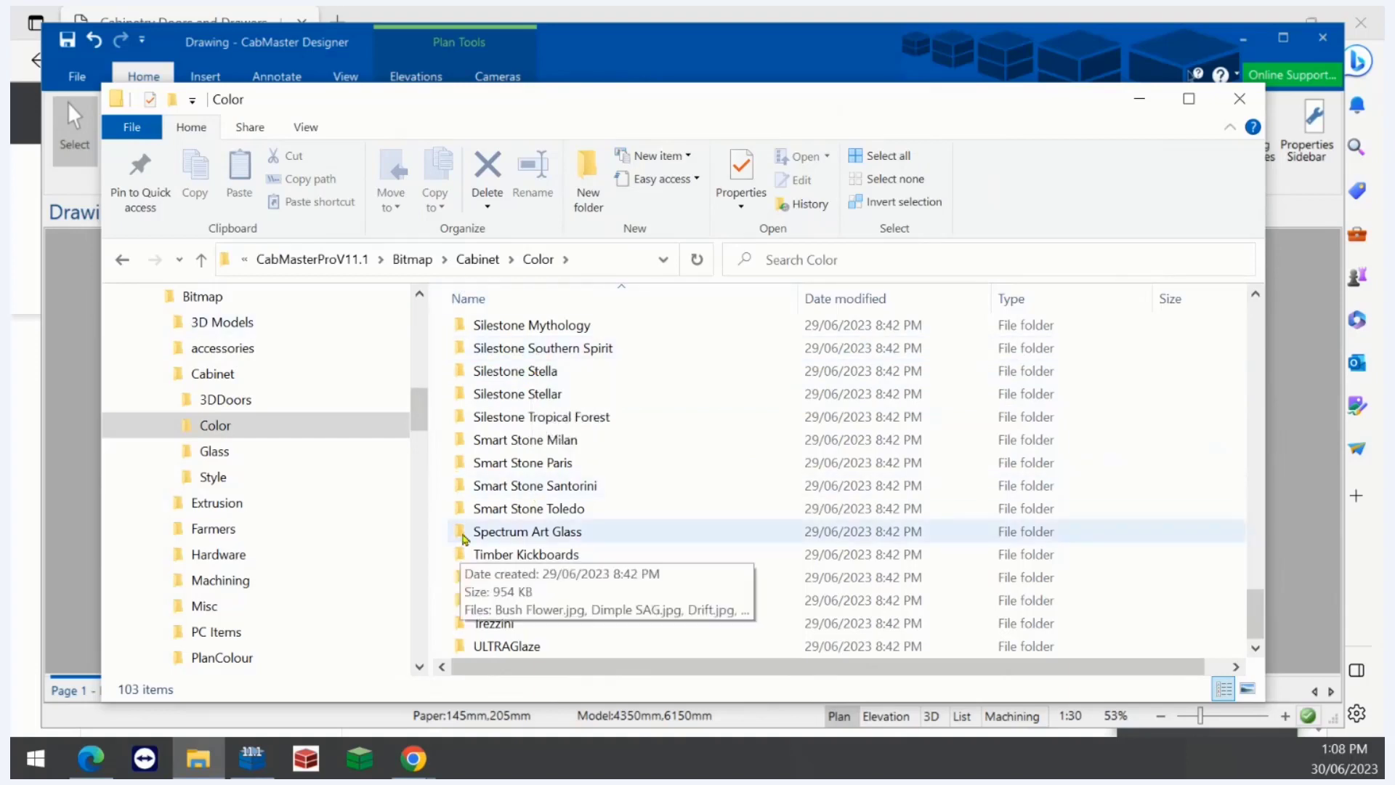
- Switch to the web browser showing the Laminex colours page
left_click(95, 754)
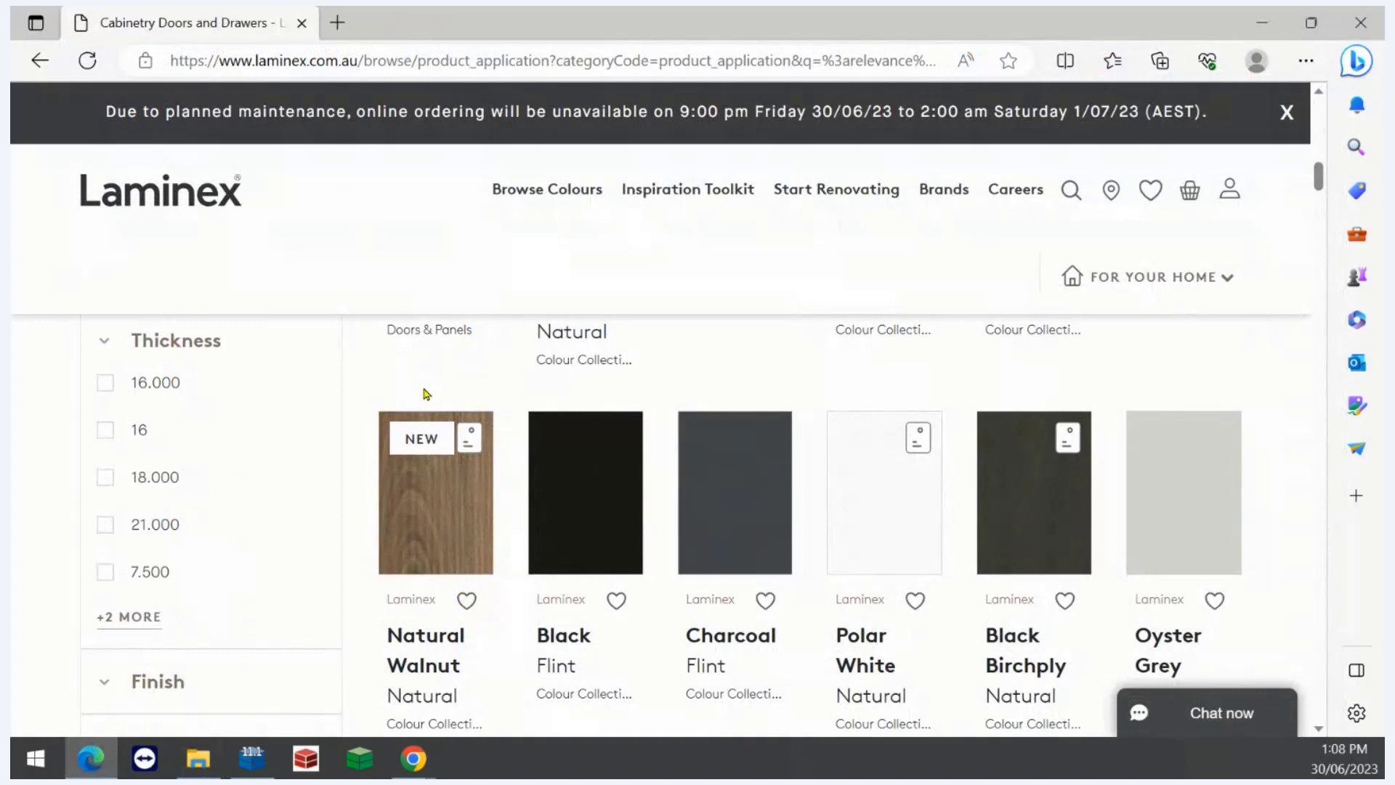
- Open the Natural Walnut product page and start saving its swatch image to disk
left_click(434, 519)
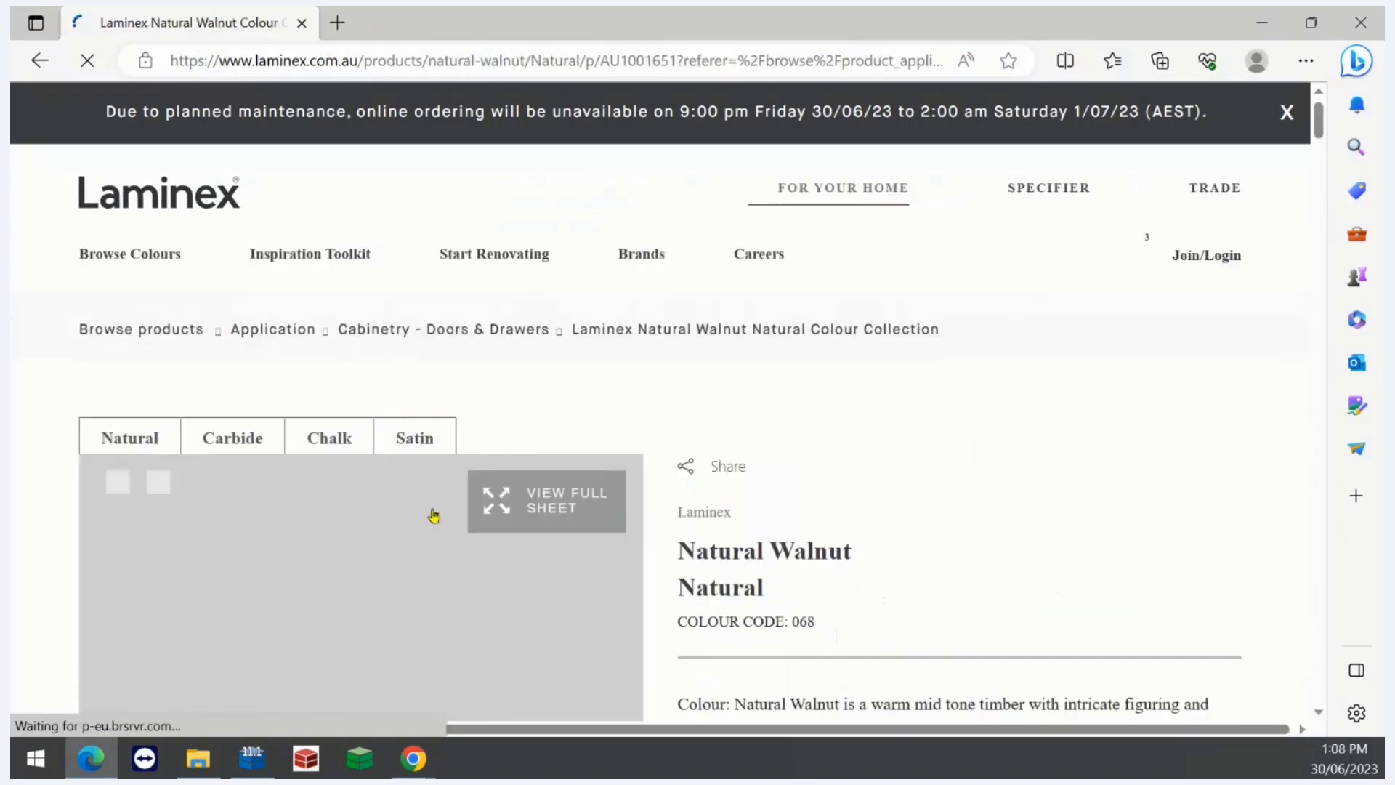
scroll(419, 482, "down", 3)
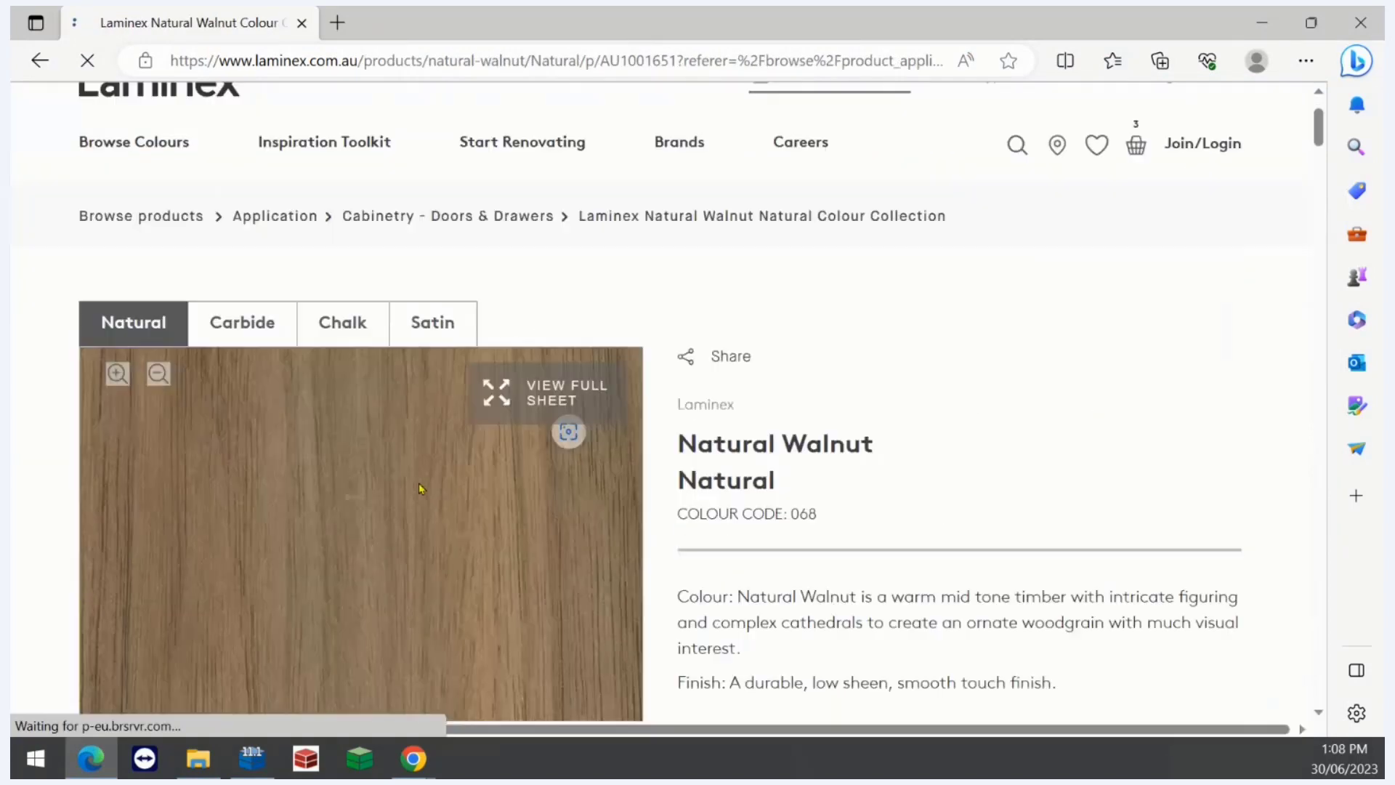
right_click(361, 524)
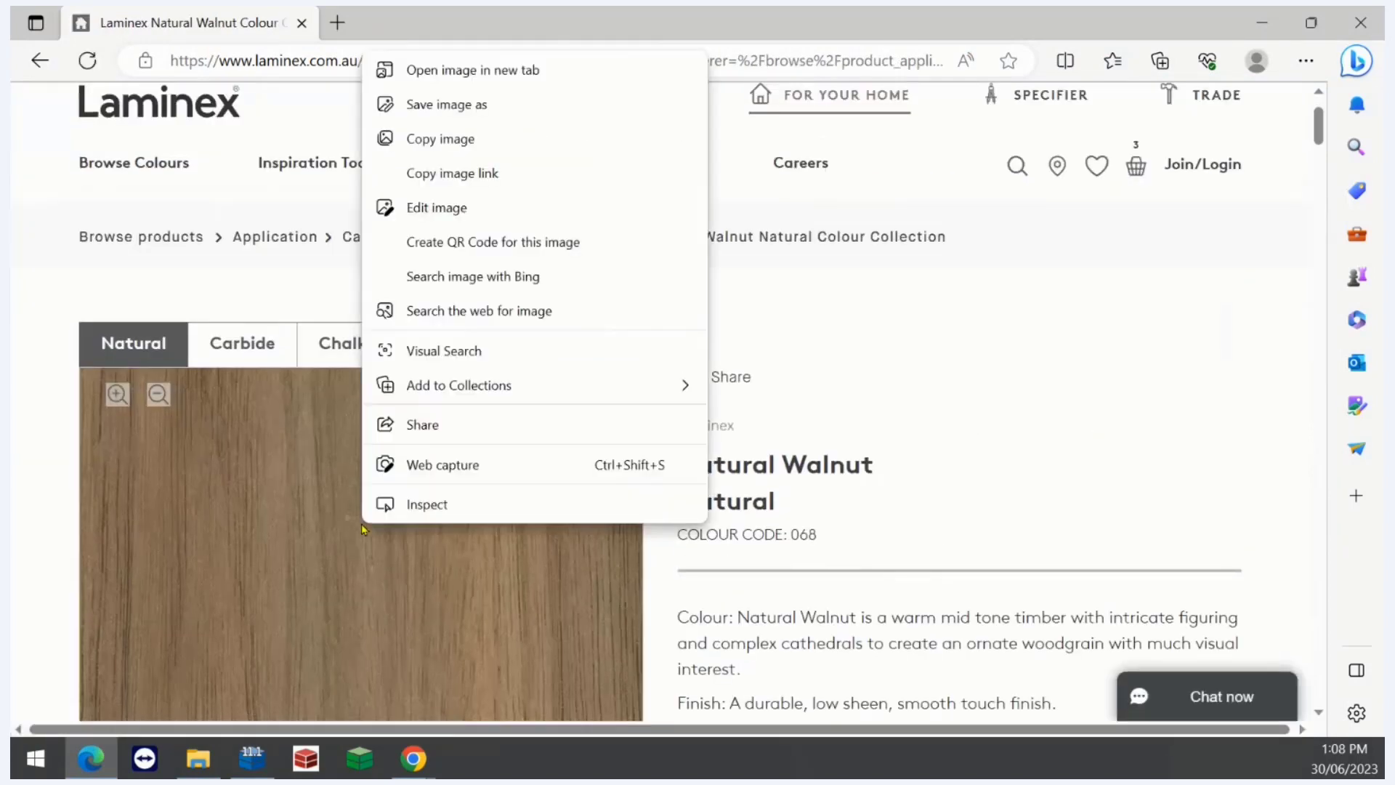
left_click(313, 542)
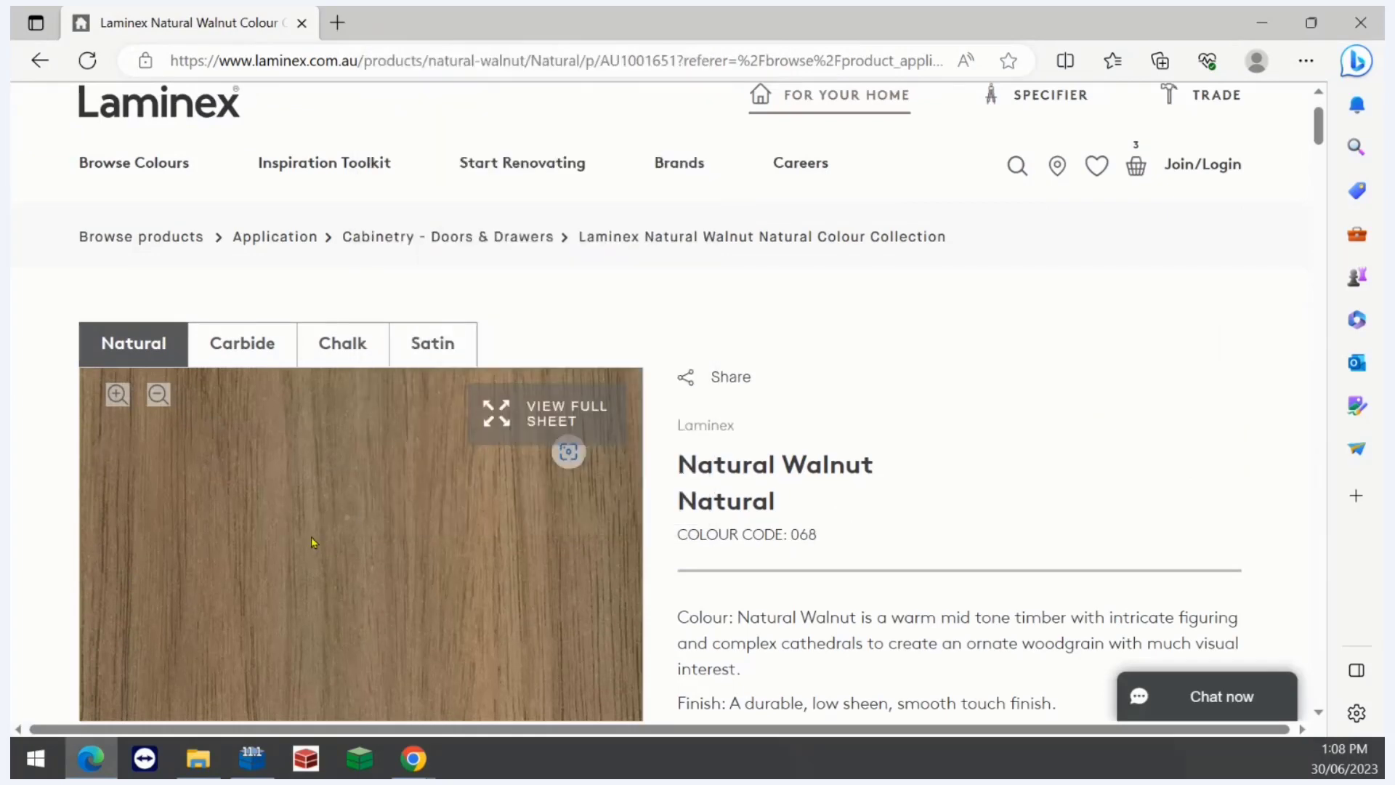
right_click(313, 541)
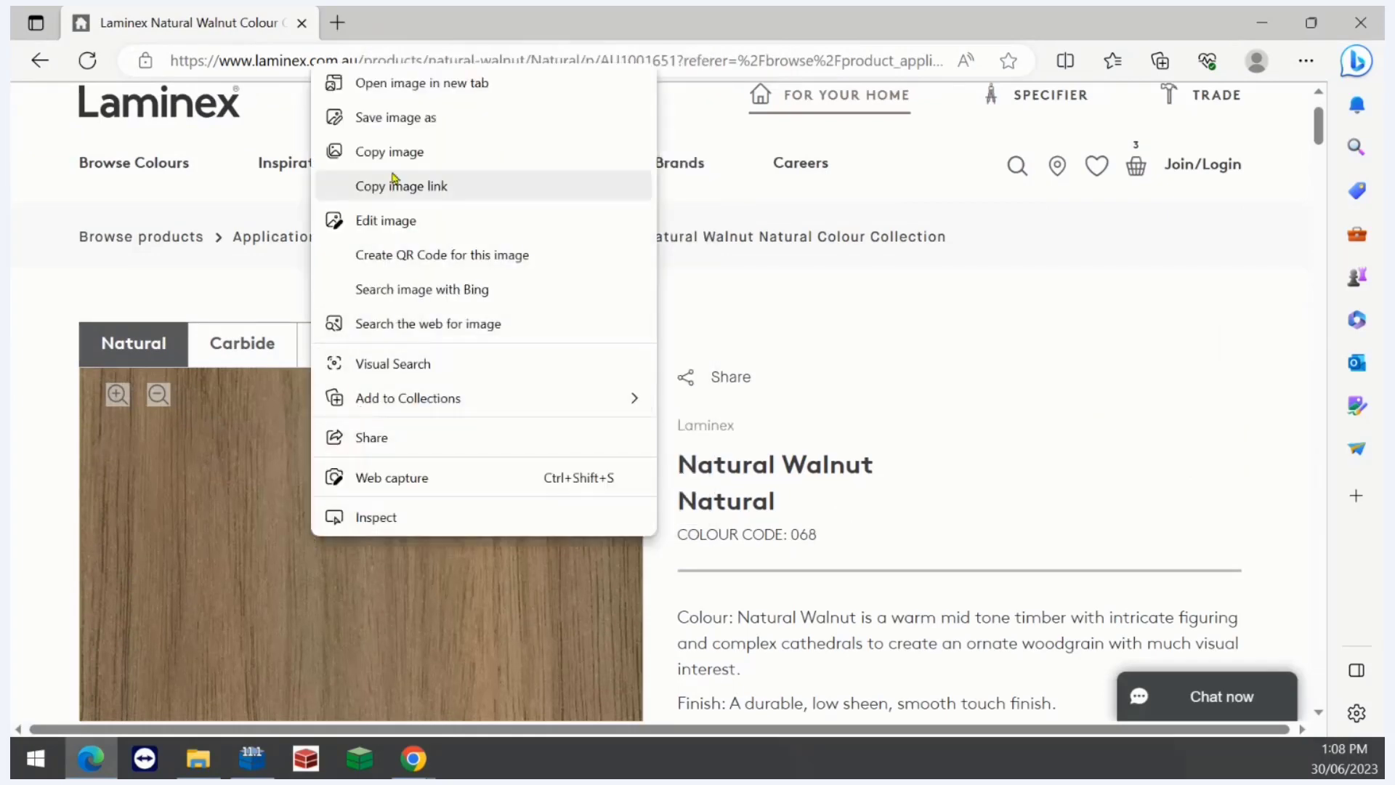
left_click(393, 117)
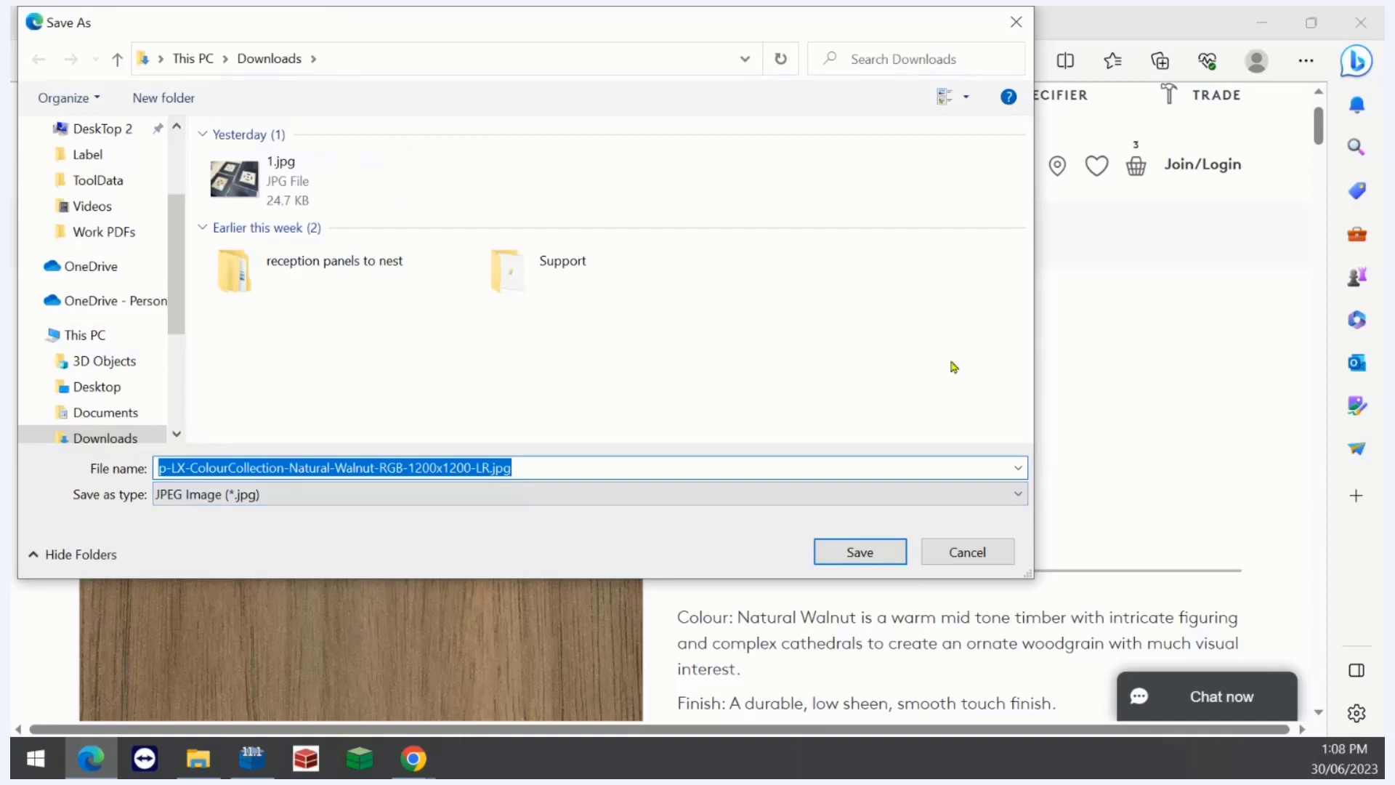
- Copy the Color folder path from the File Explorer window
left_click(203, 759)
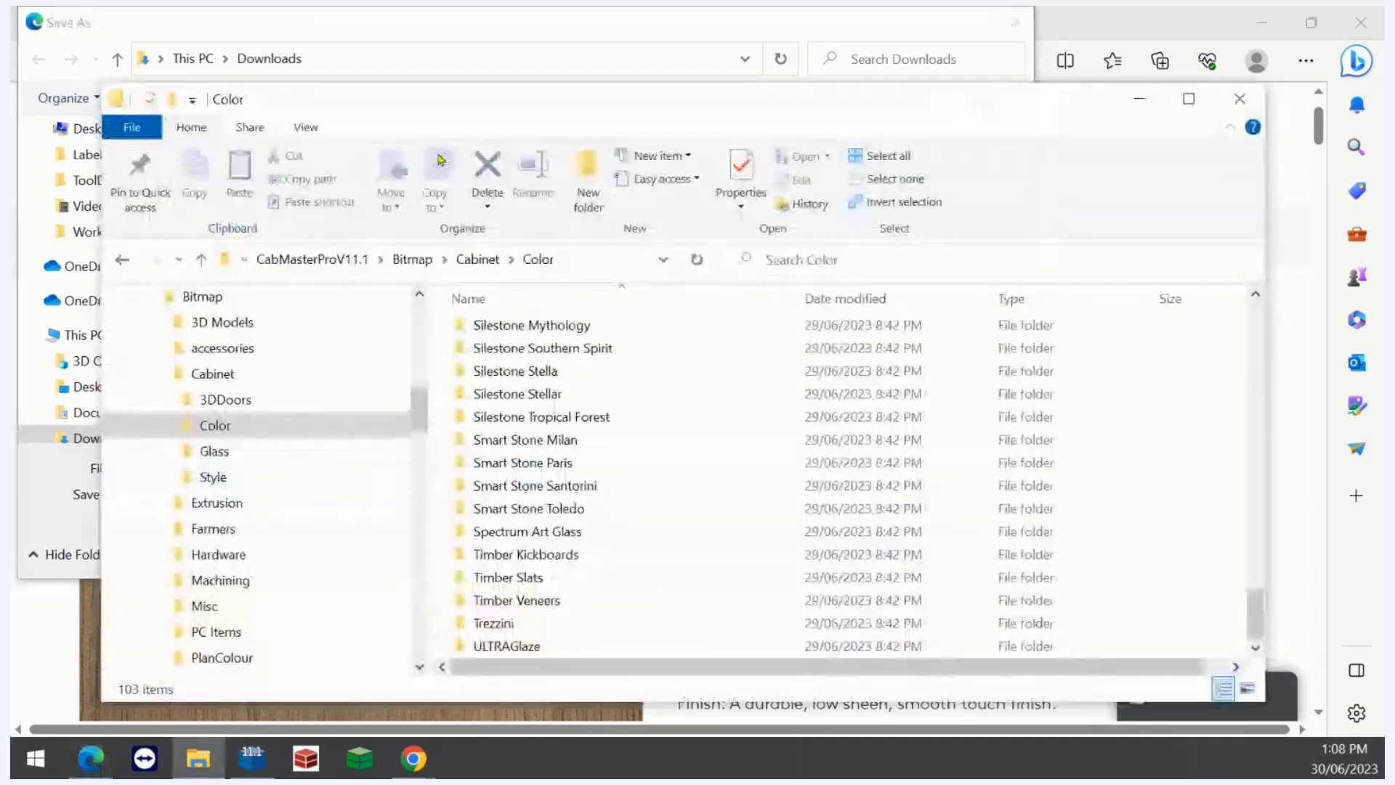
left_click(588, 263)
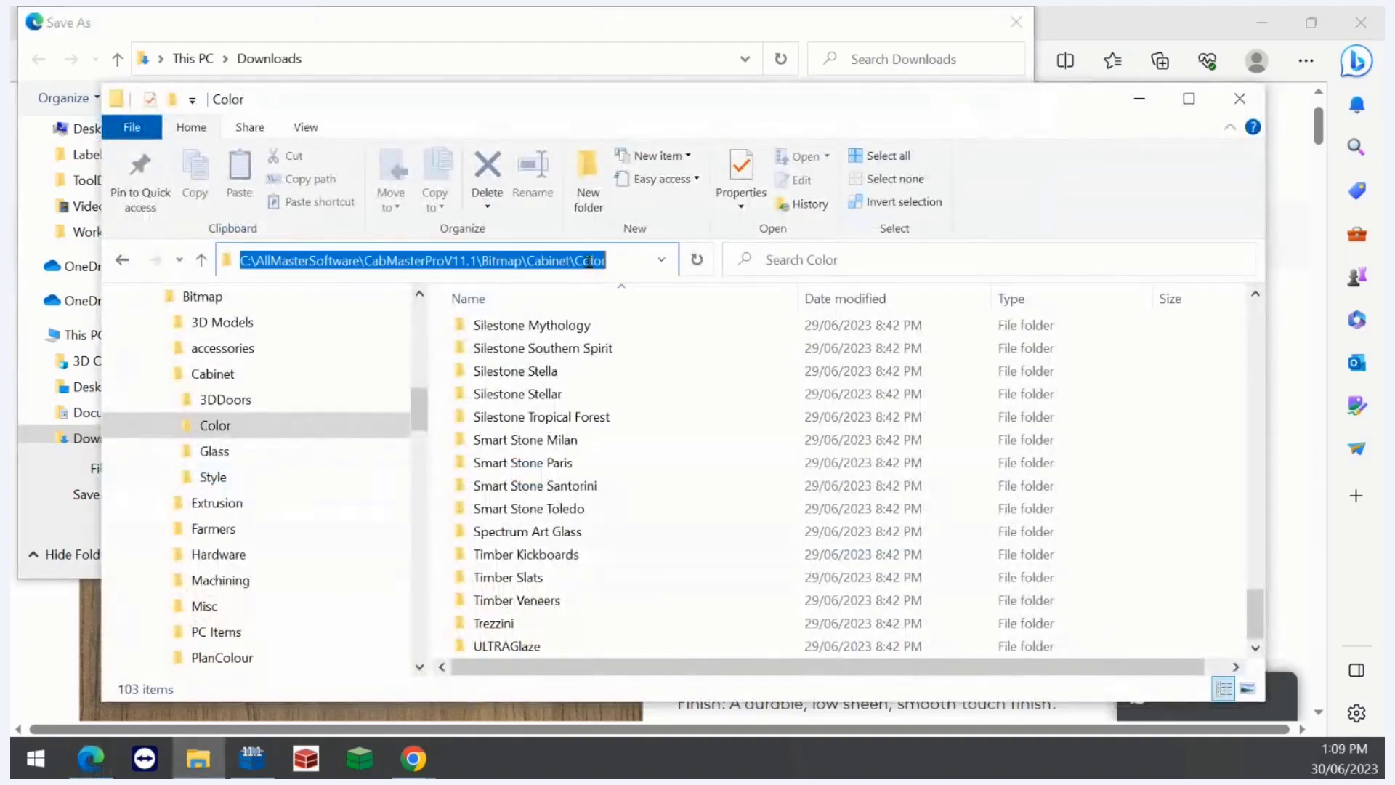
right_click(588, 265)
left_click(634, 324)
- Paste the copied Color folder path into the Save As dialog's location to navigate there
left_click(563, 35)
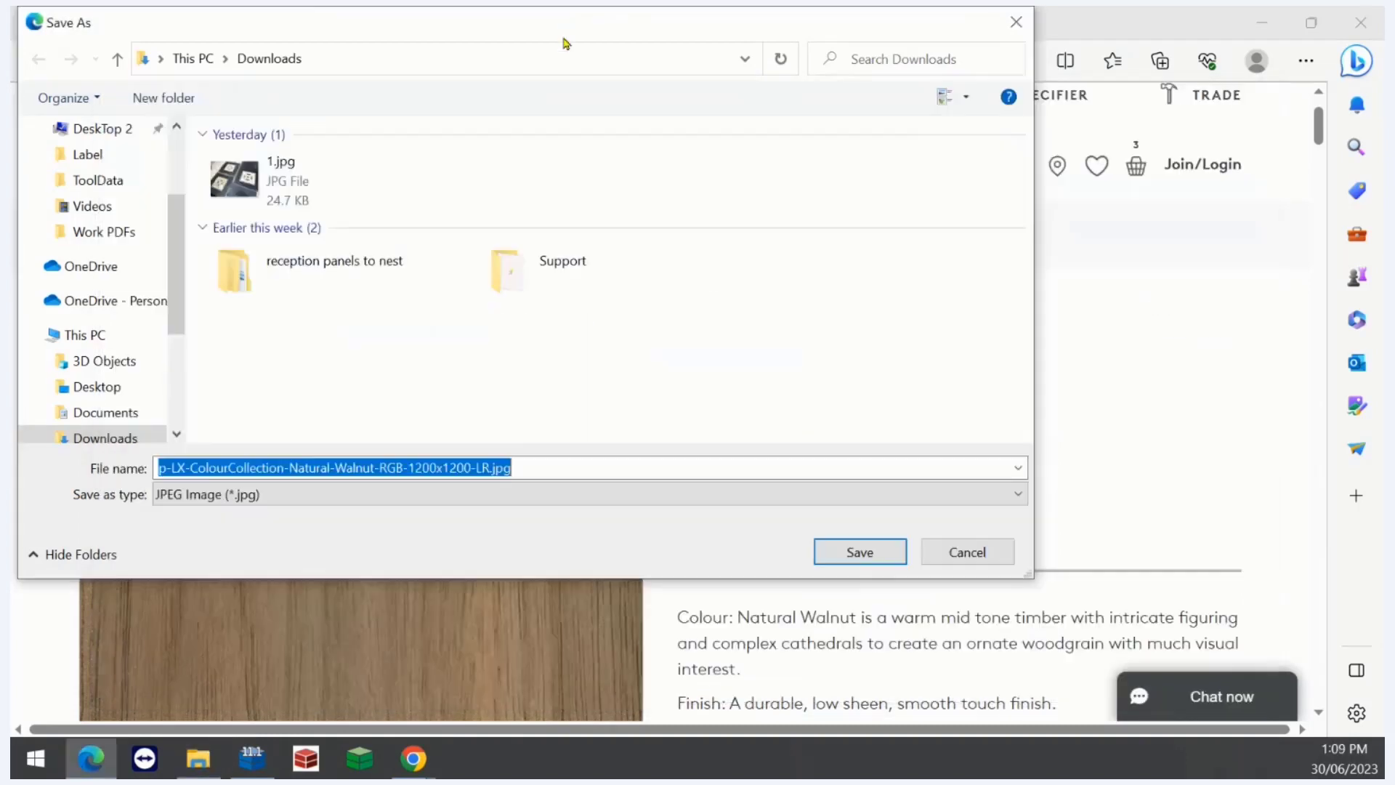
left_click(534, 69)
right_click(536, 64)
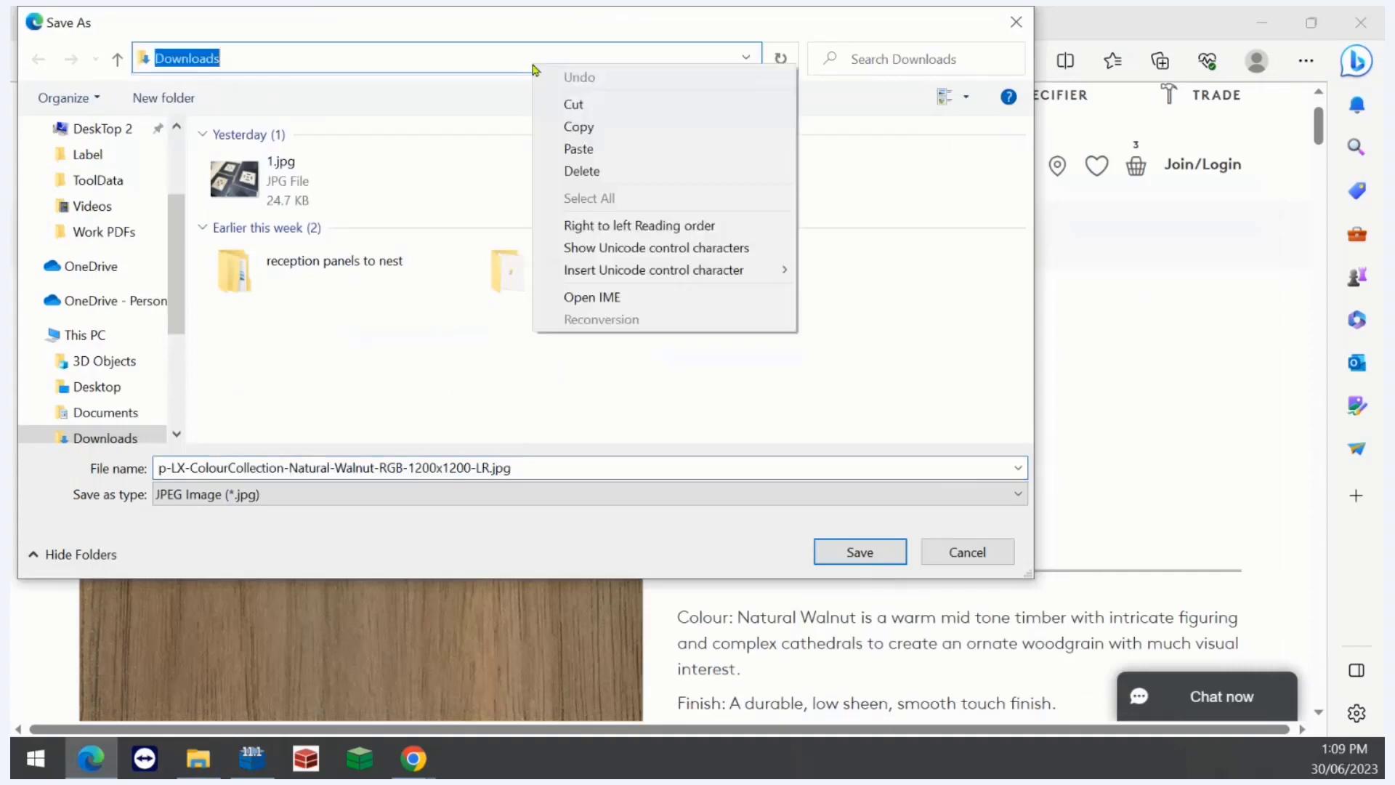
left_click(581, 149)
key("Return")
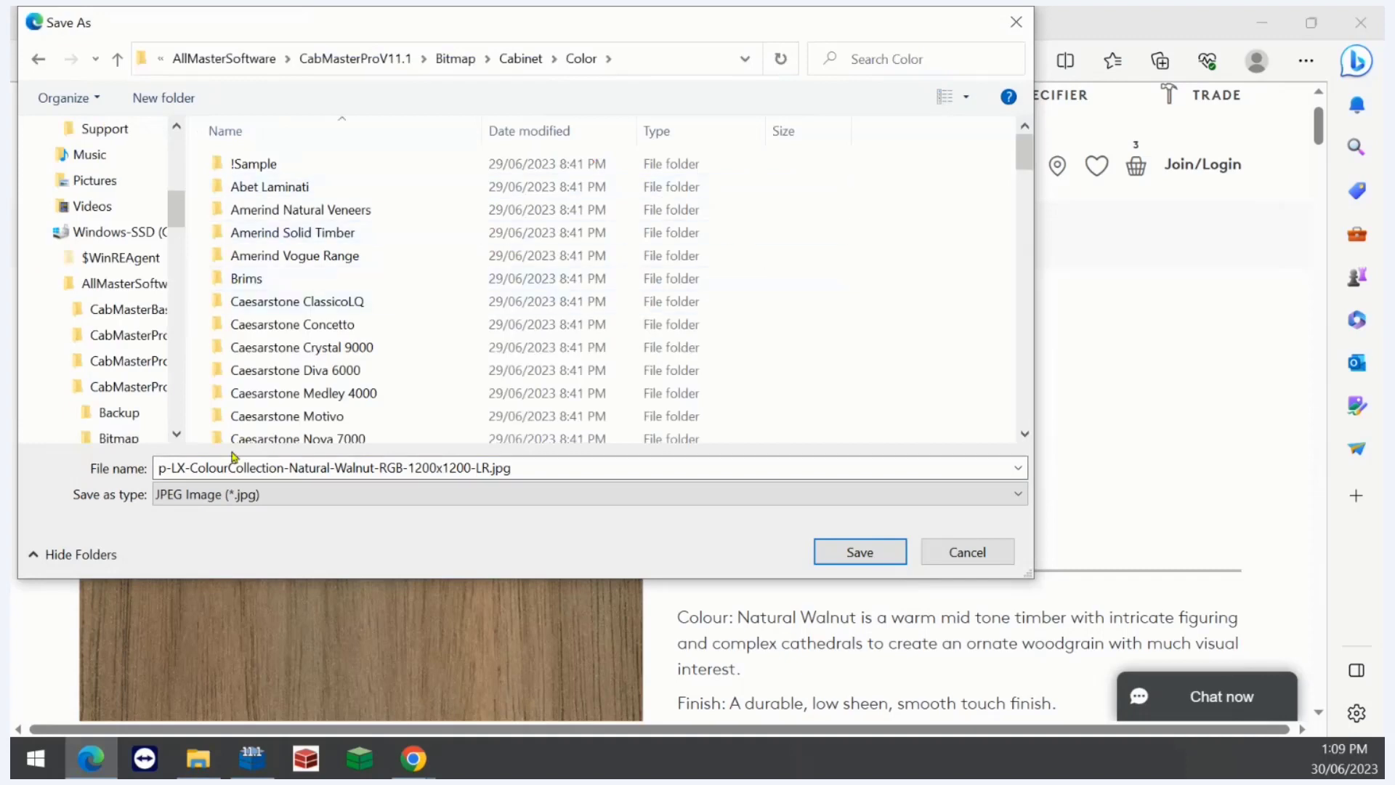
- Create a new folder named Webinar Materials inside the Color folder
scroll(266, 361, "down", 15)
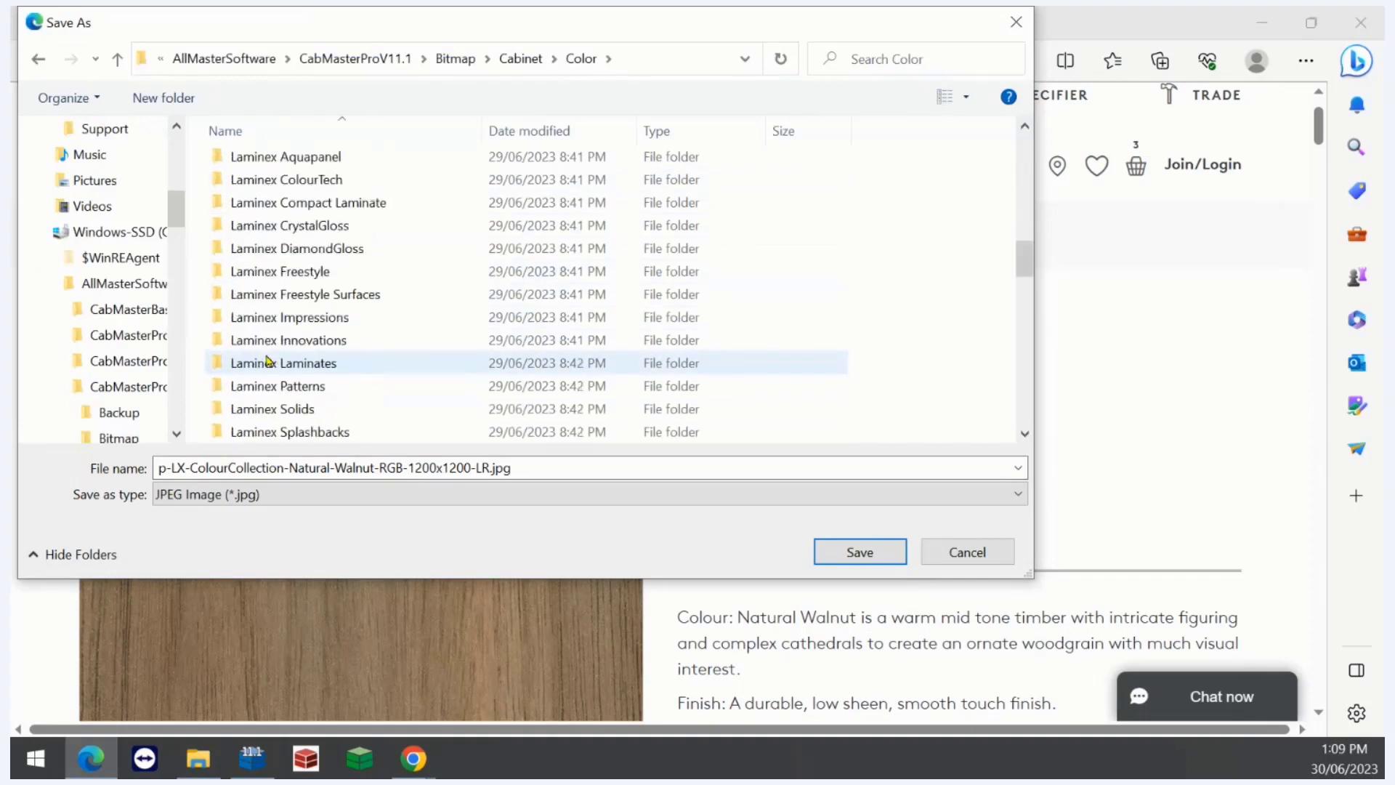
scroll(327, 342, "down", 10)
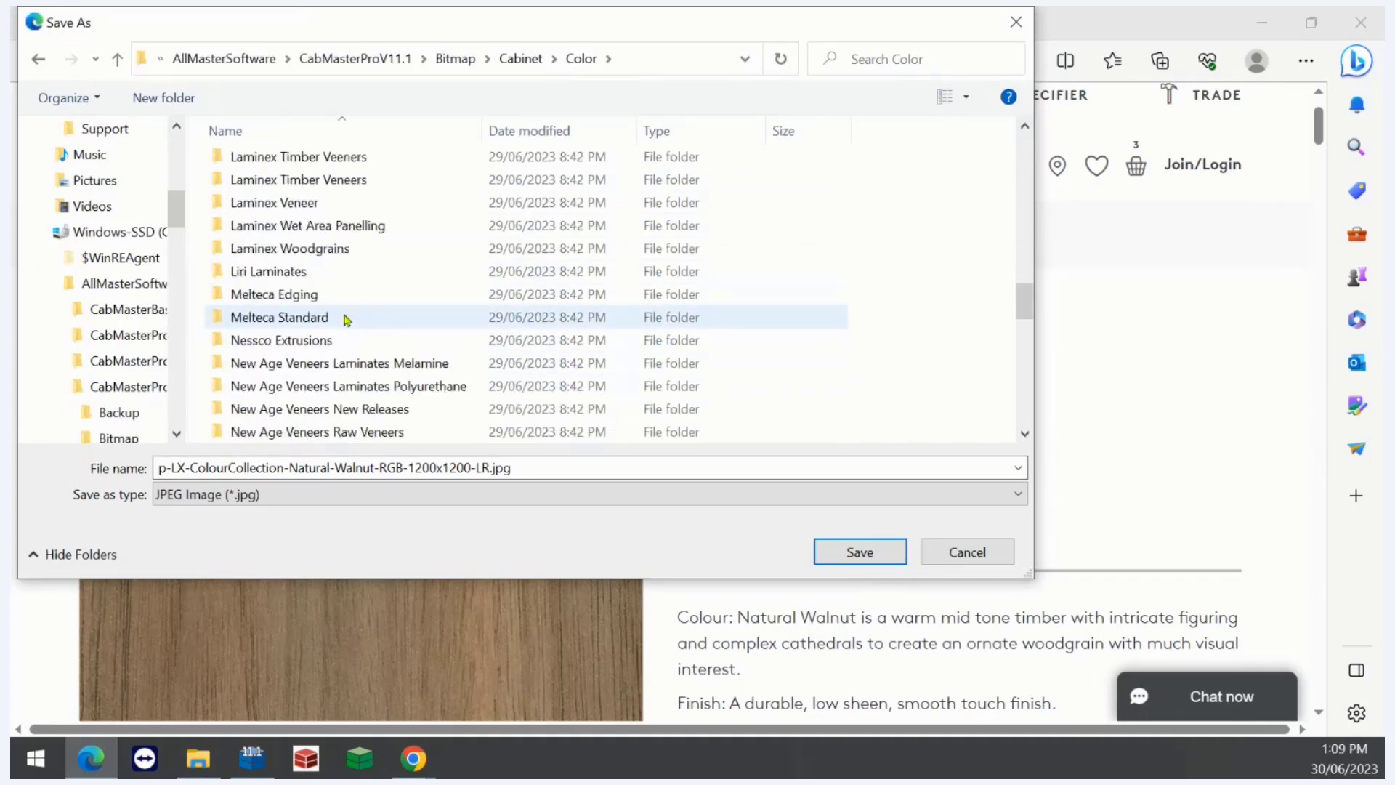
scroll(840, 368, "down", 10)
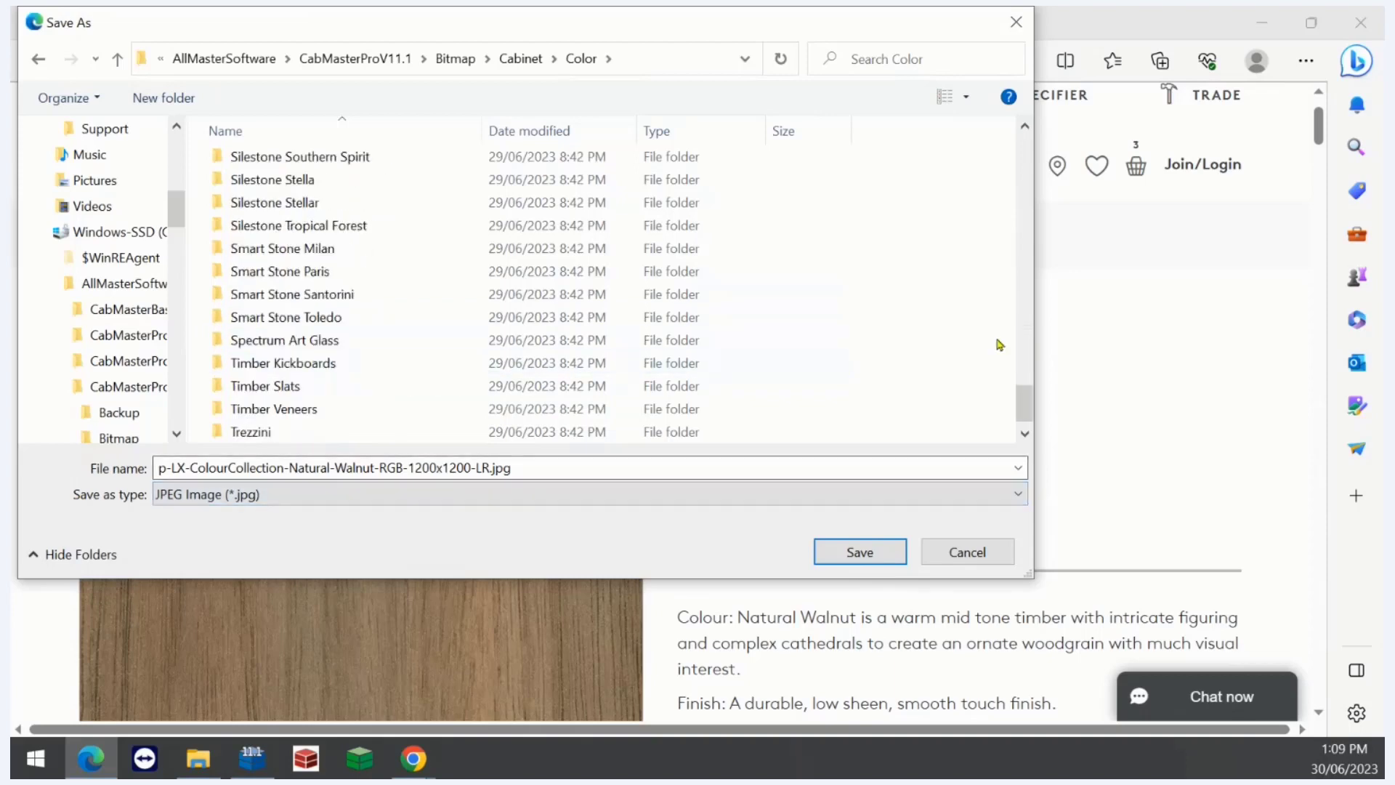
right_click(936, 349)
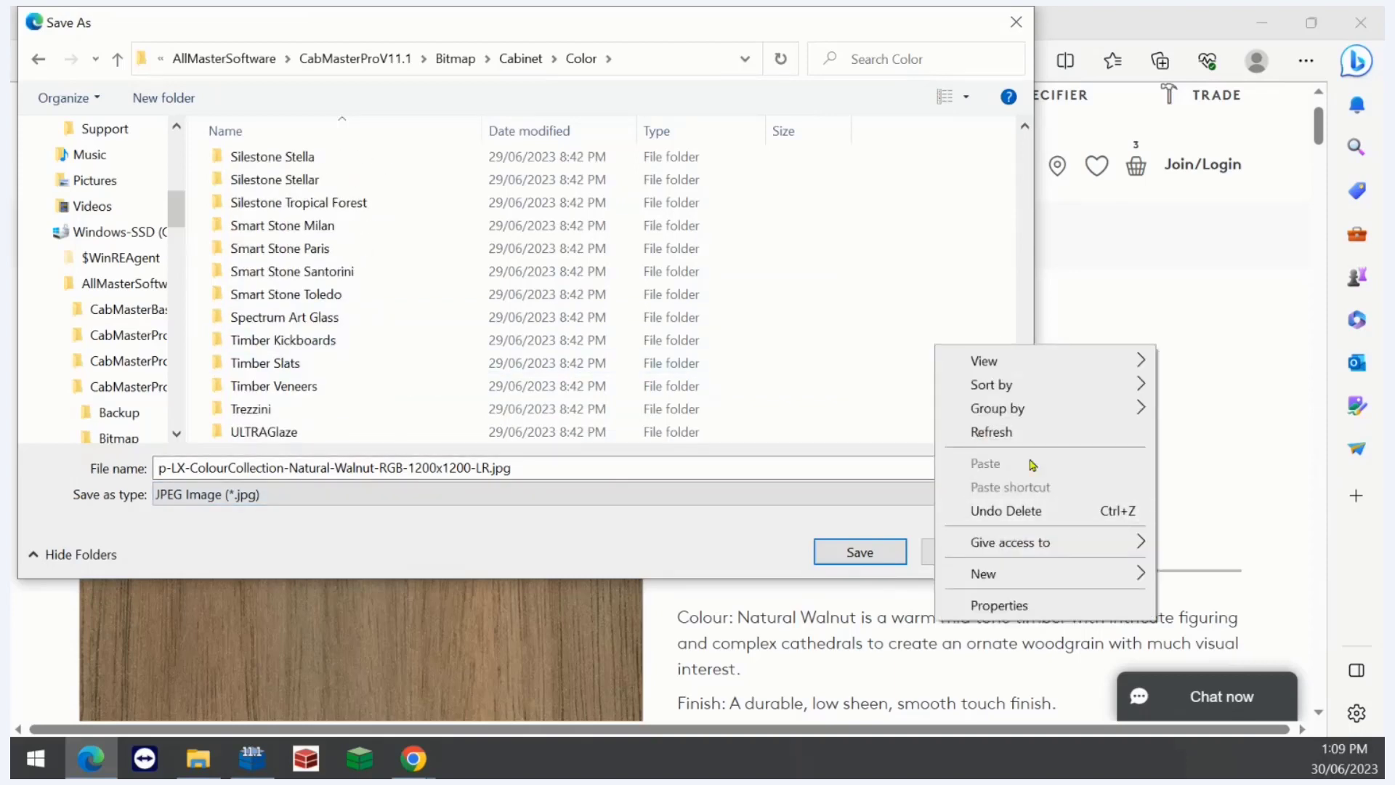
mouse_move(1096, 582)
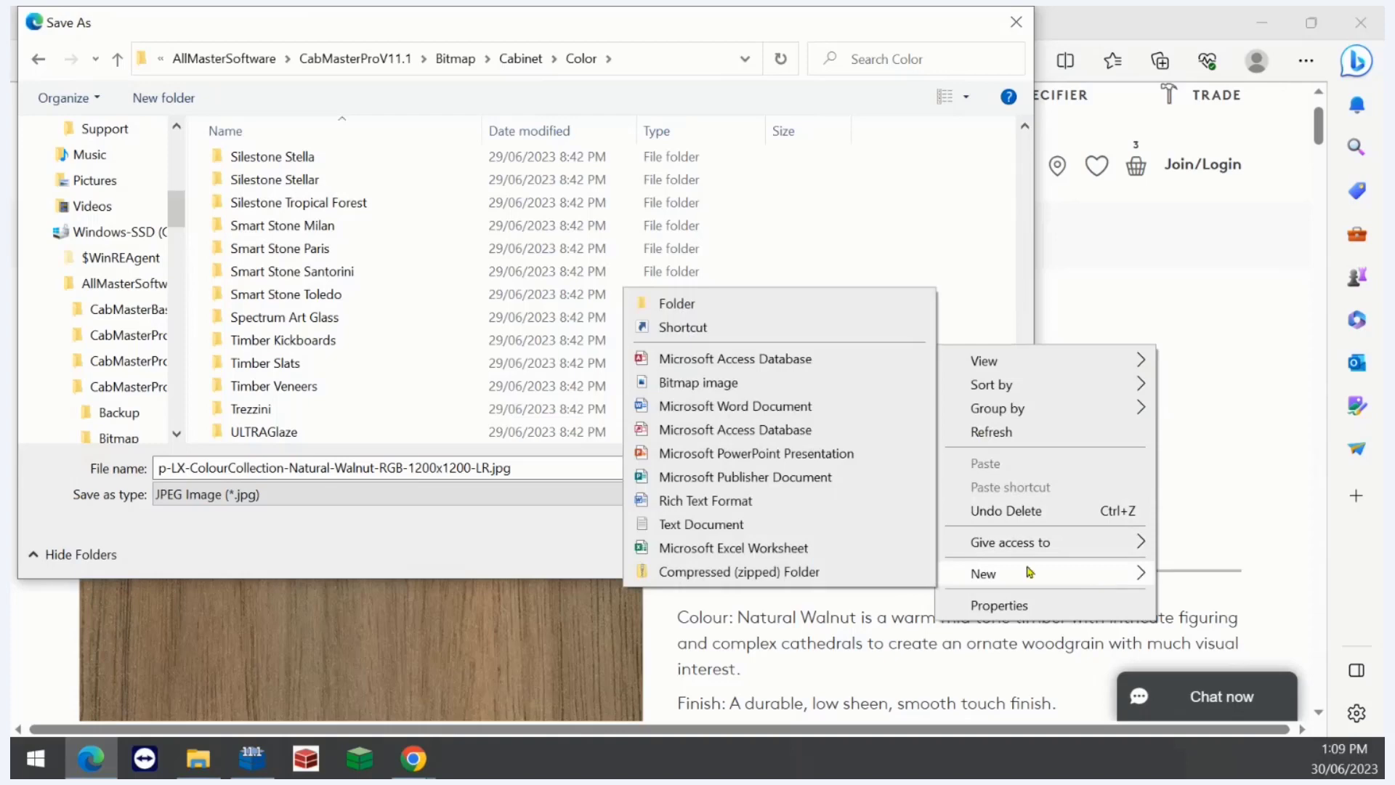
left_click(783, 307)
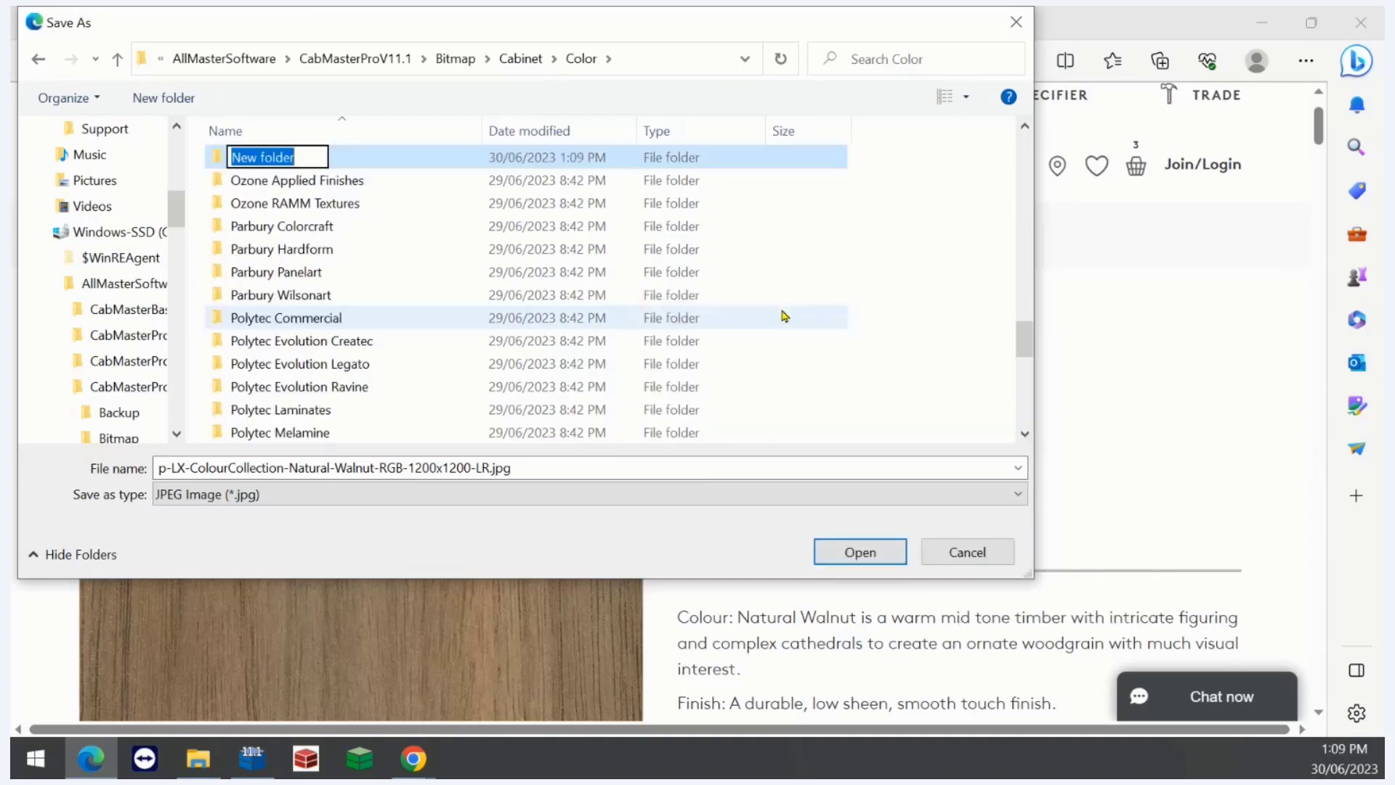
type("Webi")
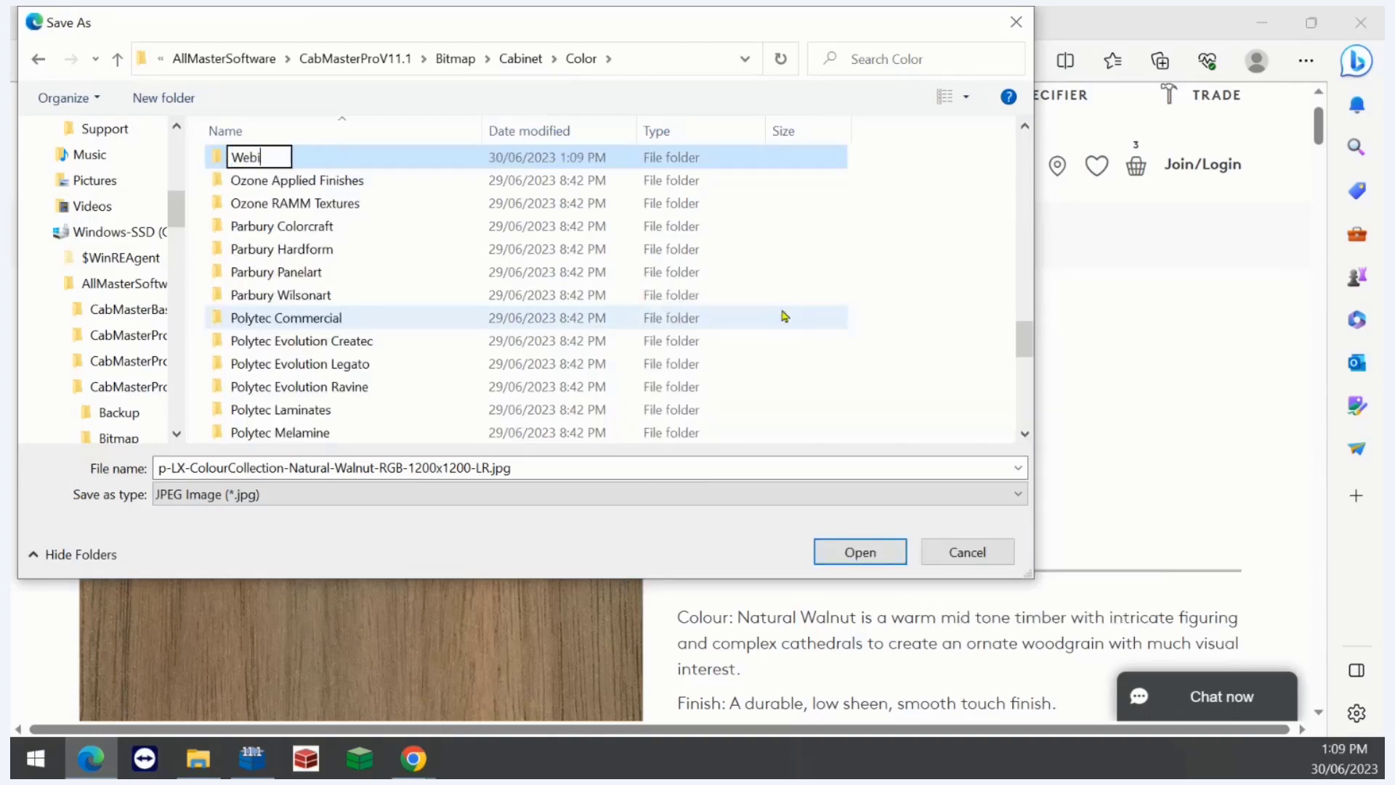
type("nar Materials")
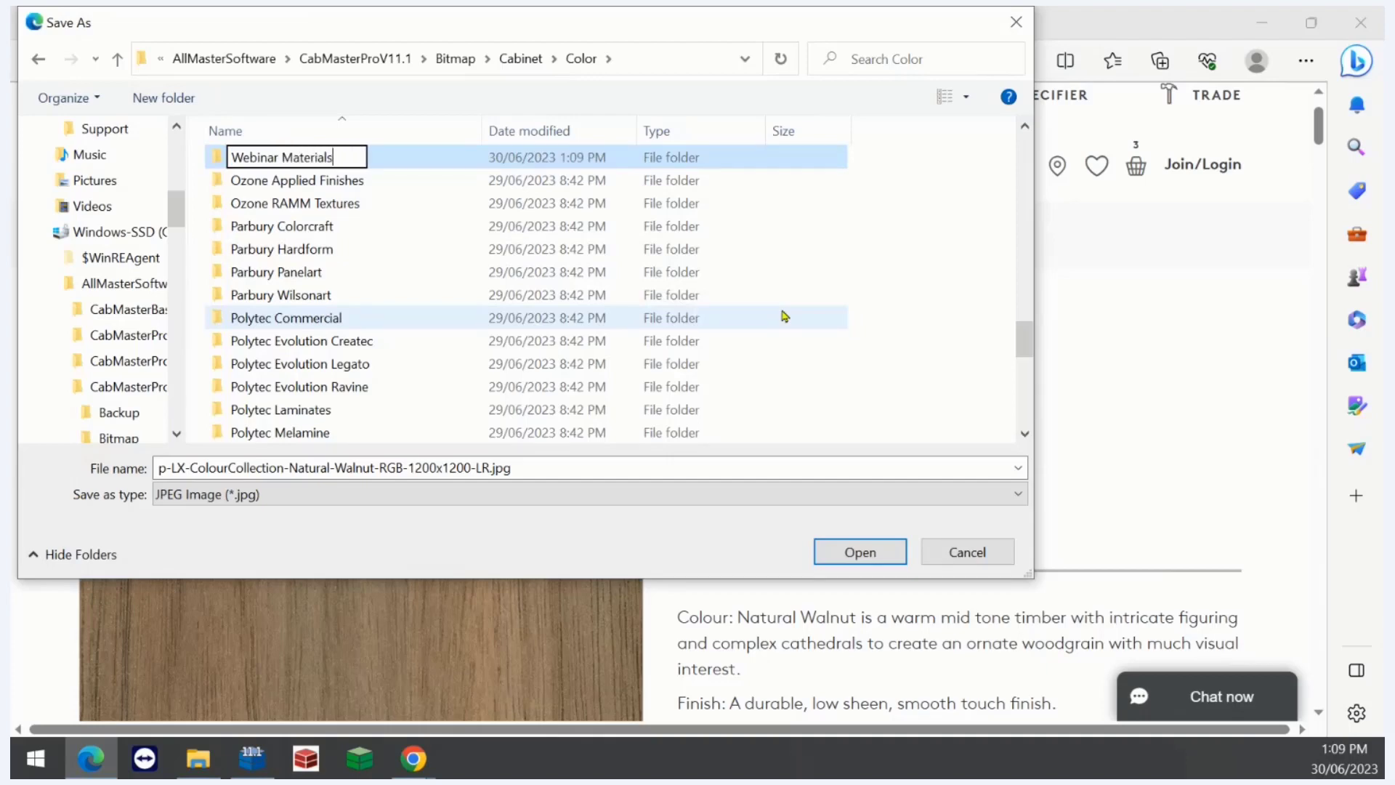
key("Return")
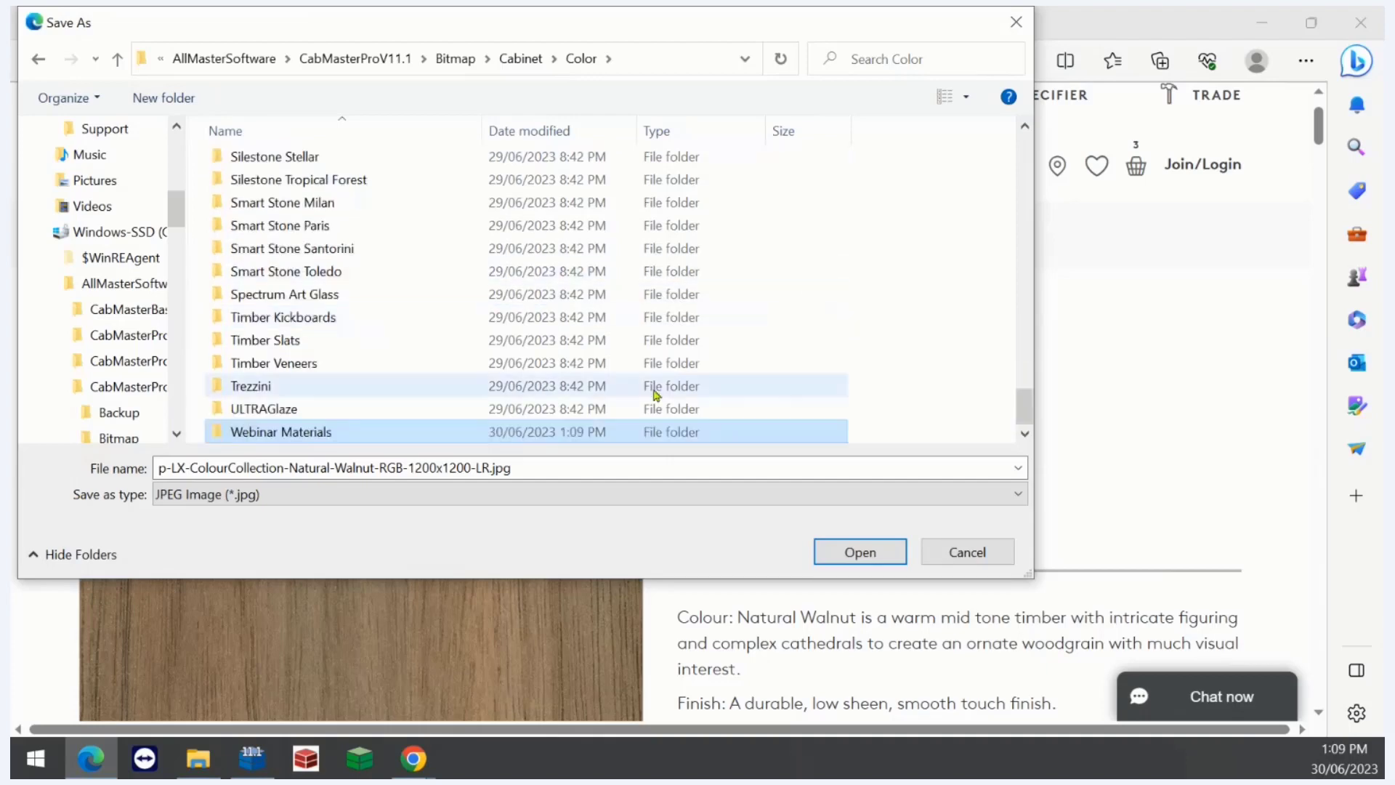
- Save the image as Laminex_NaturalWalnut in the Webinar Materials folder
double_click(366, 434)
left_click(422, 467)
key("ctrl+a")
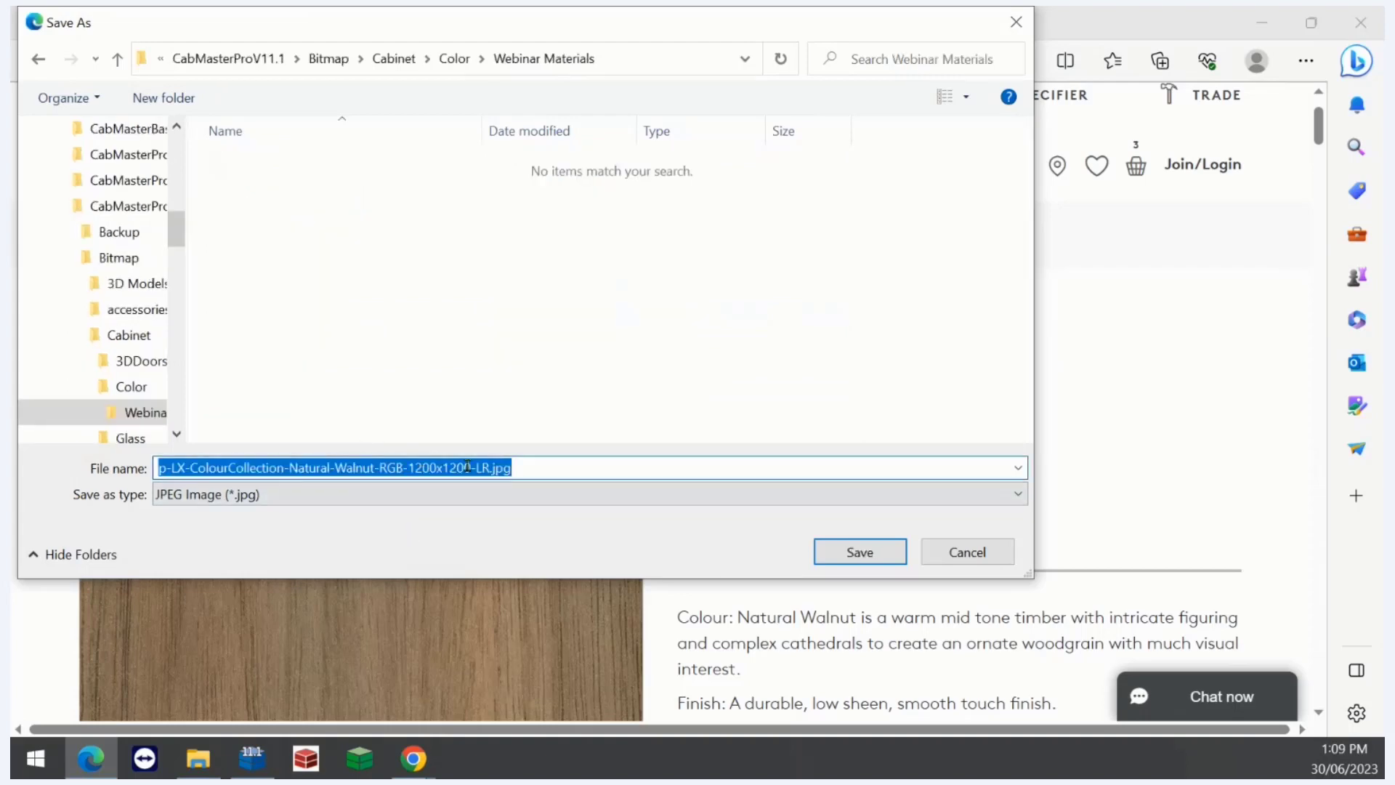
type("Laminex_Natural")
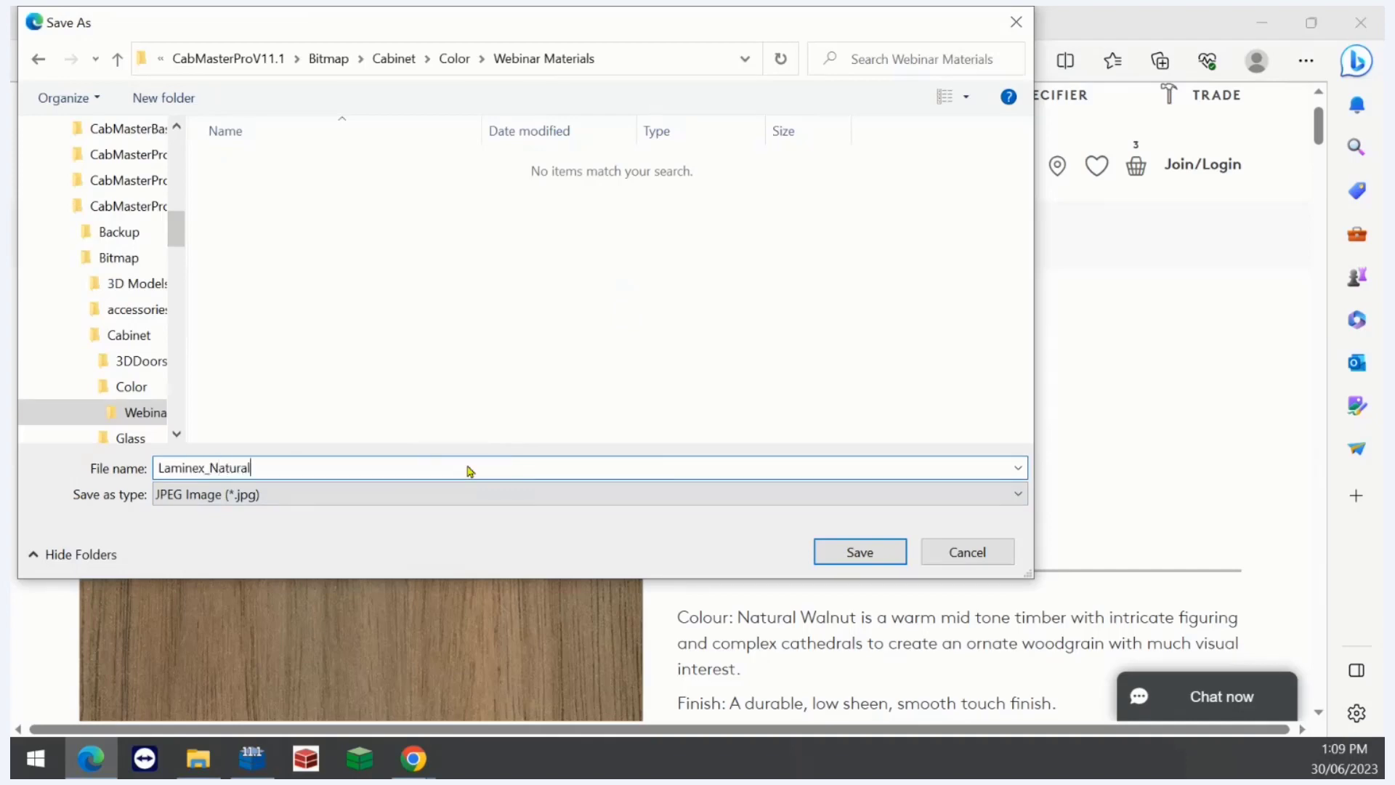
type("Walnut")
left_click(859, 554)
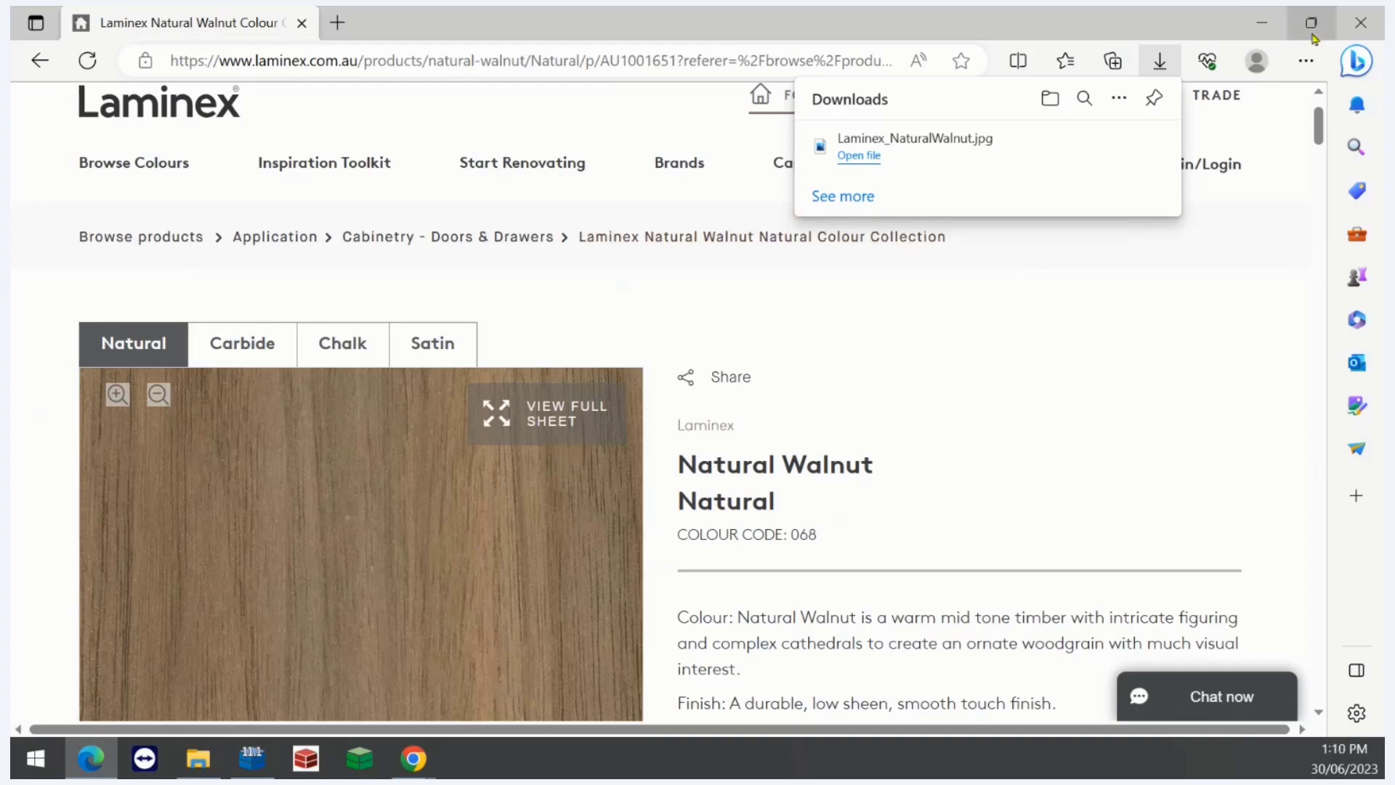
- Return to CabMaster Designer, closing File Explorer and the Options dialog
left_click(1258, 16)
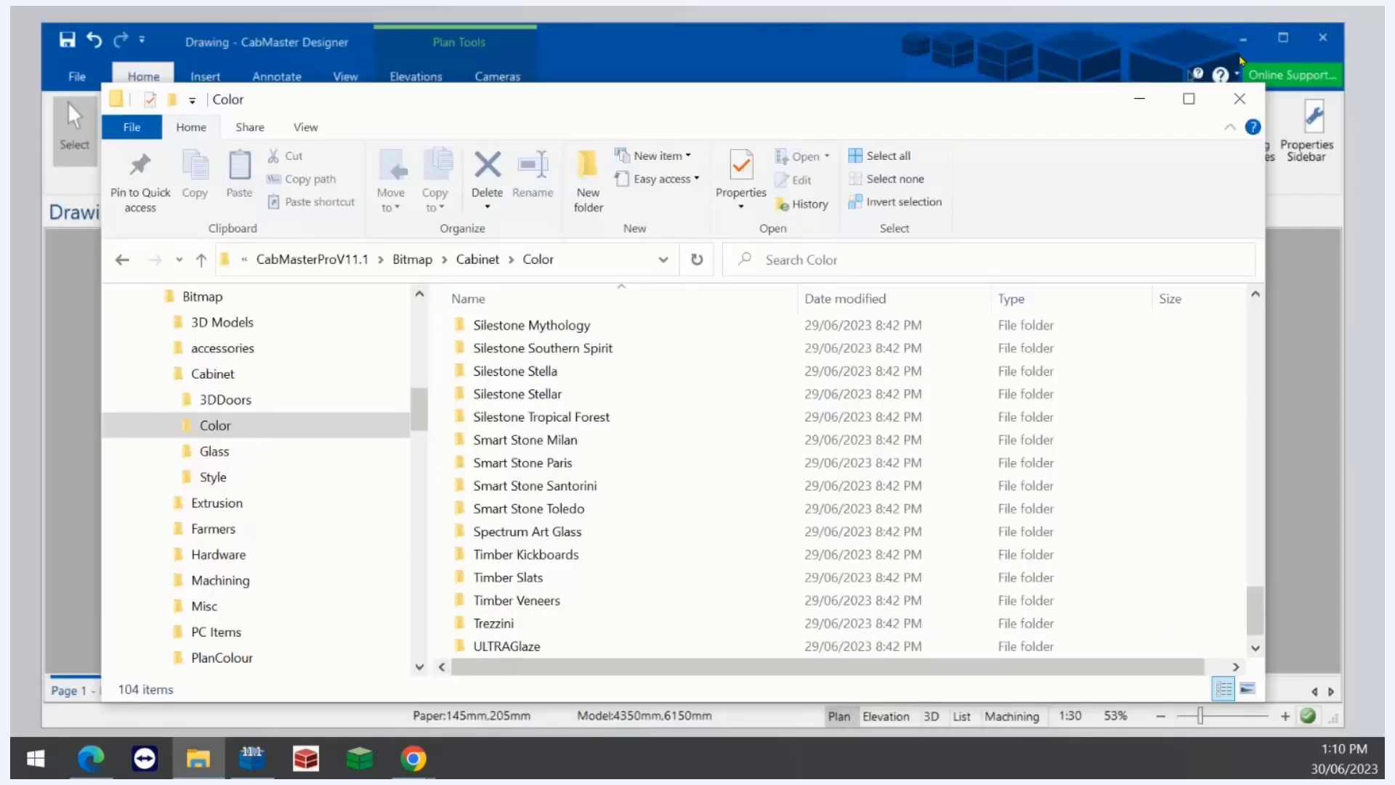
left_click(1140, 99)
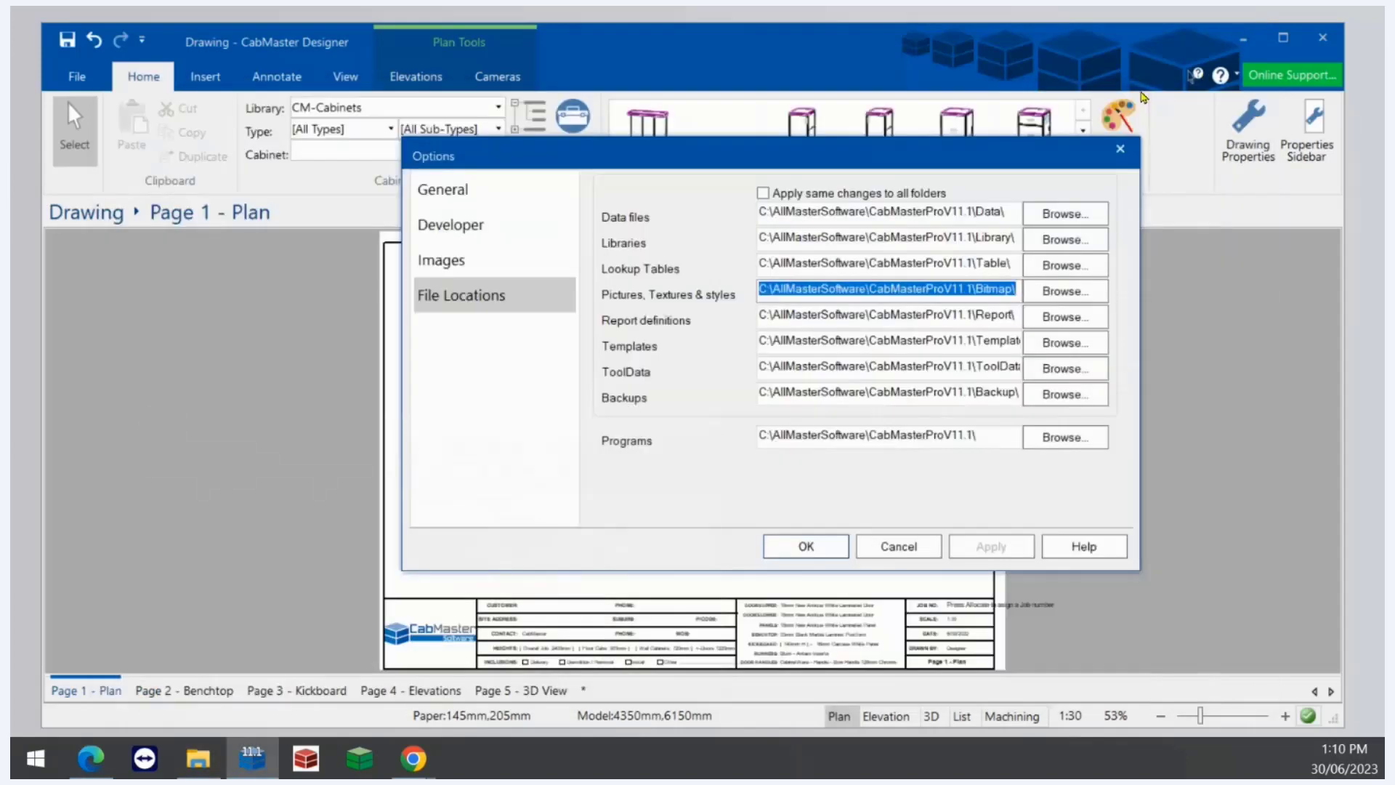
left_click(1118, 150)
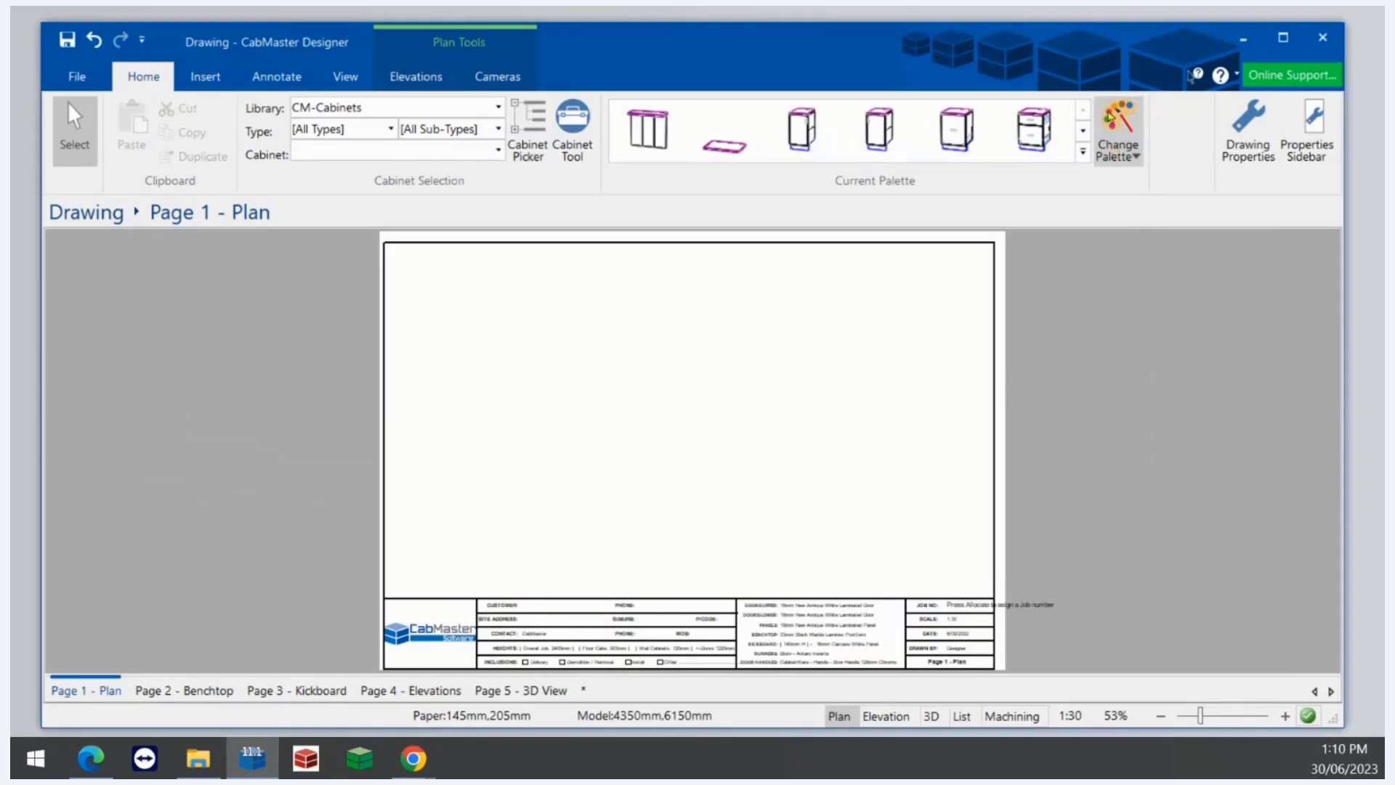
- Open Drawing Properties, go to the Materials-Advanced Manager page and select the 4-Laminex material source
left_click(1248, 127)
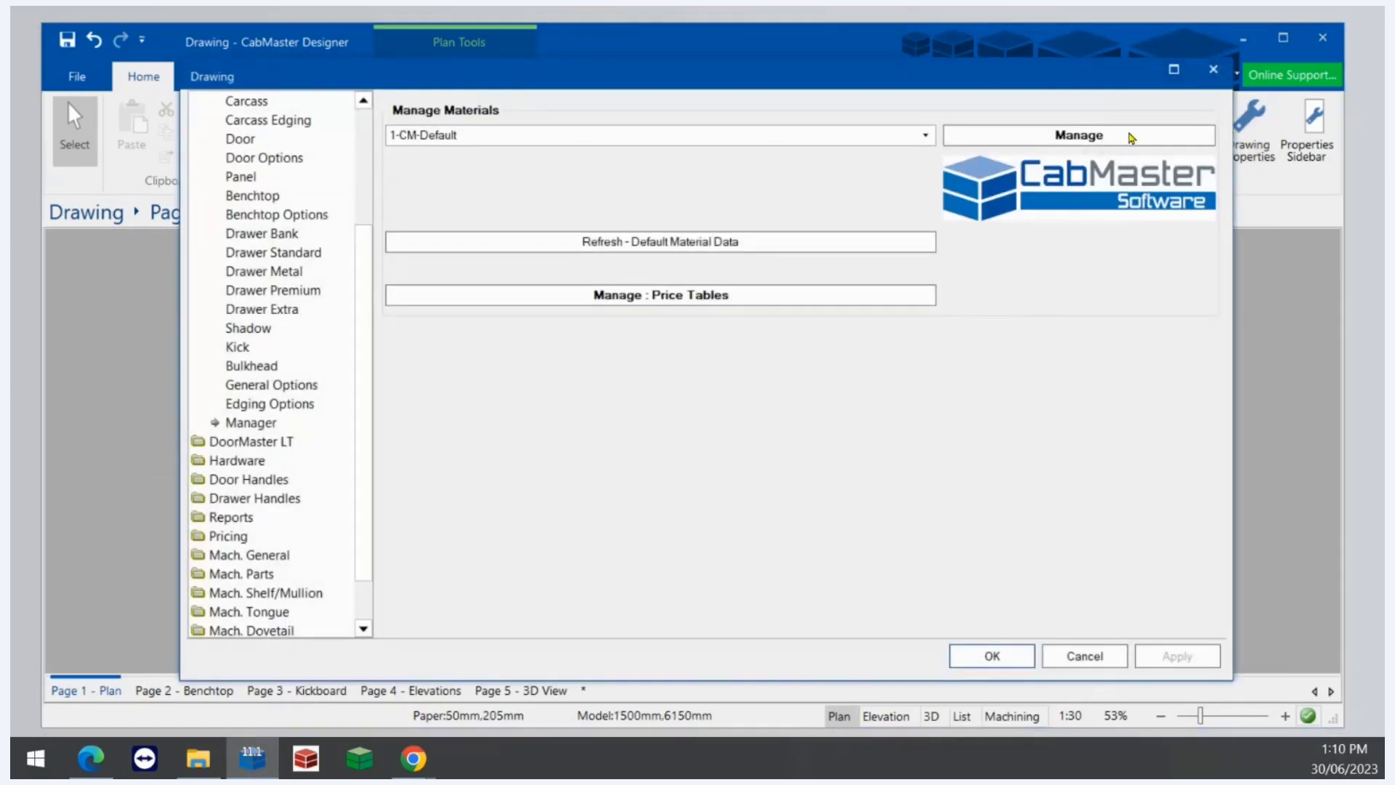
left_click_drag(365, 299, 359, 175)
left_click(278, 251)
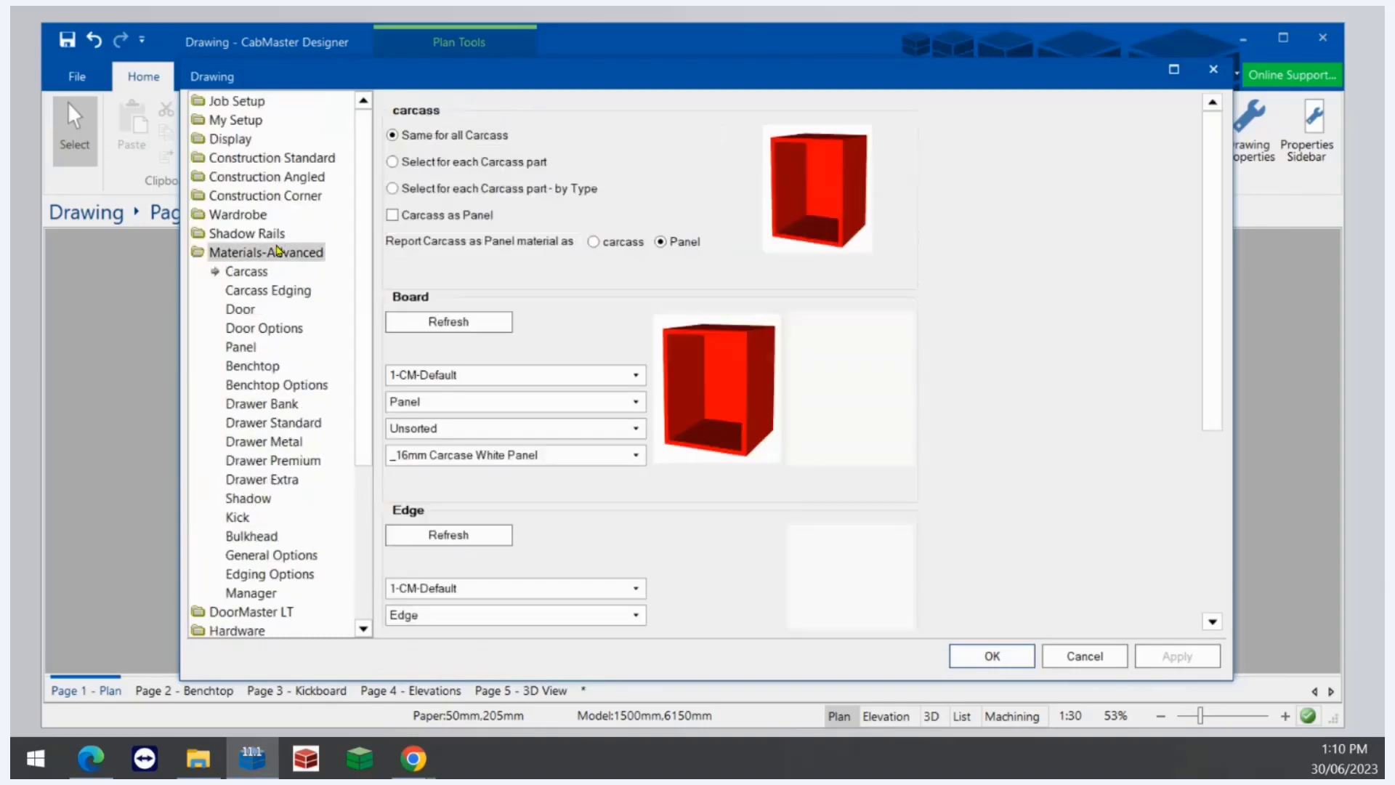
left_click(256, 592)
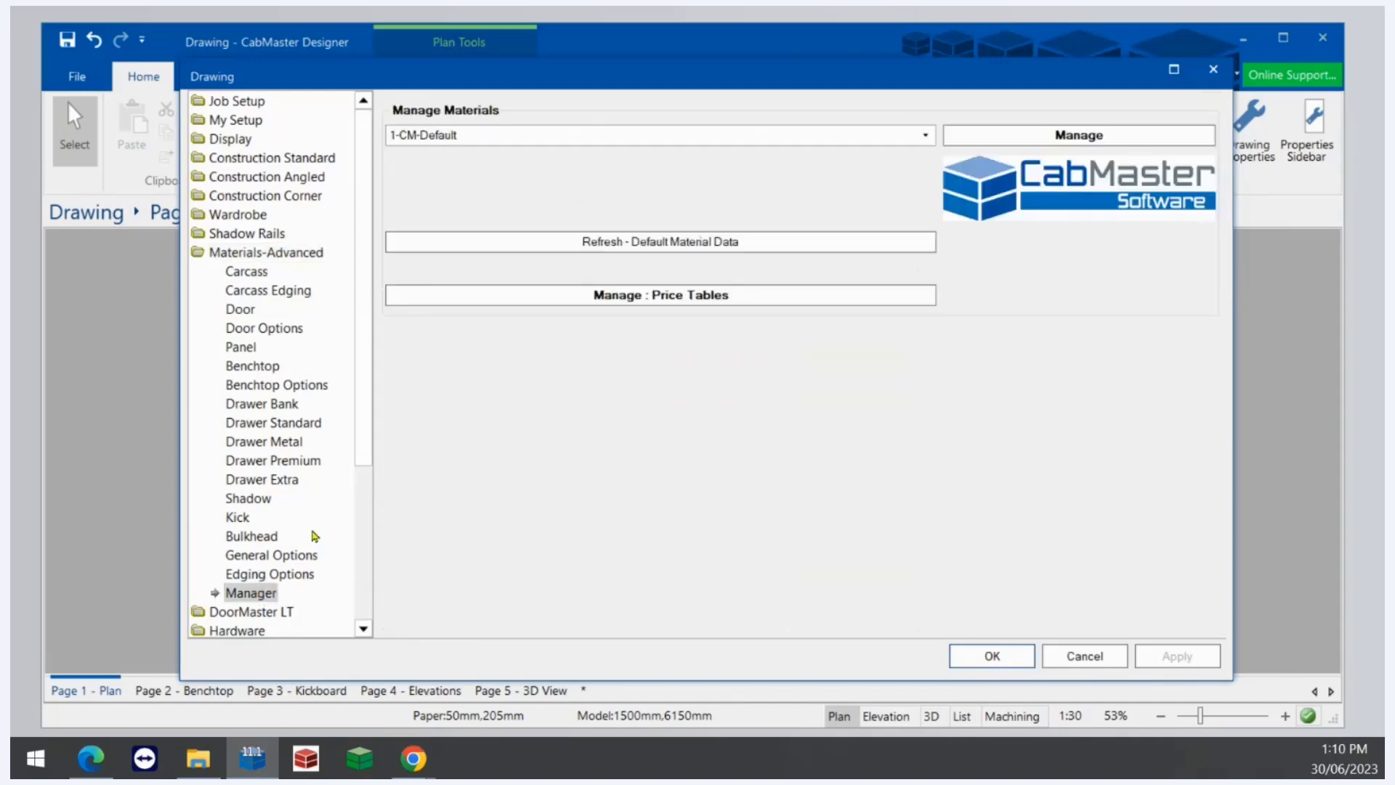
left_click(890, 142)
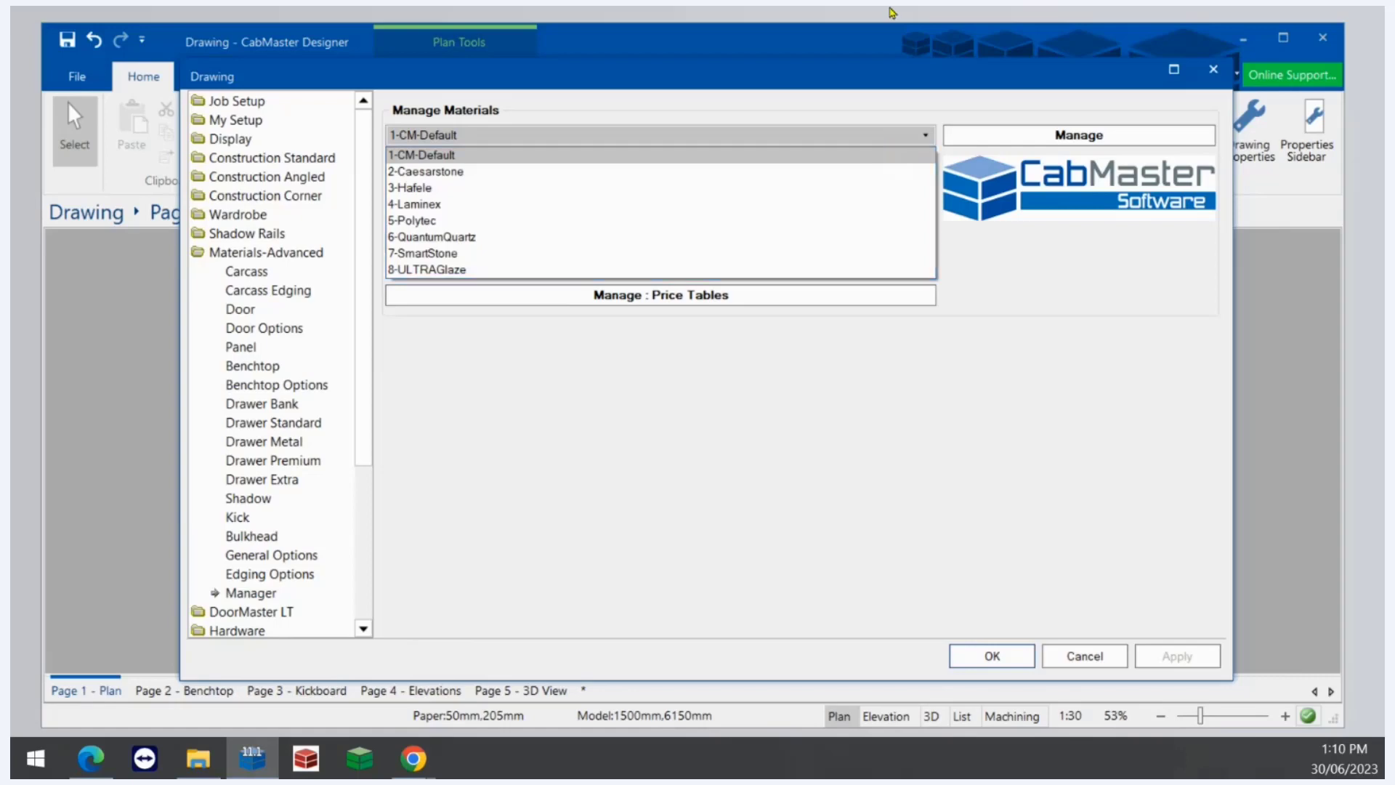
left_click(444, 206)
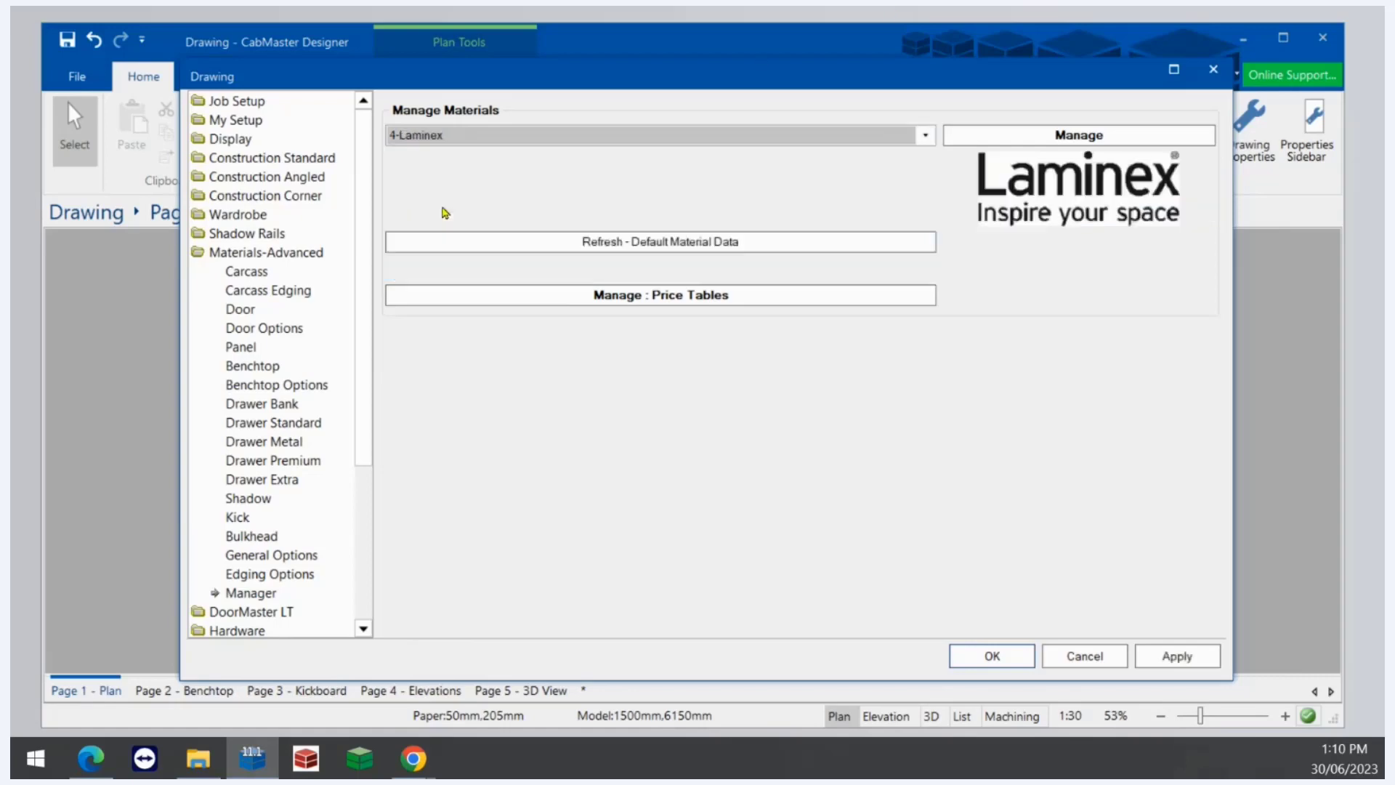
- Open the material manager and set the material group to Laminex 18mm Impressions Riven
left_click(1010, 140)
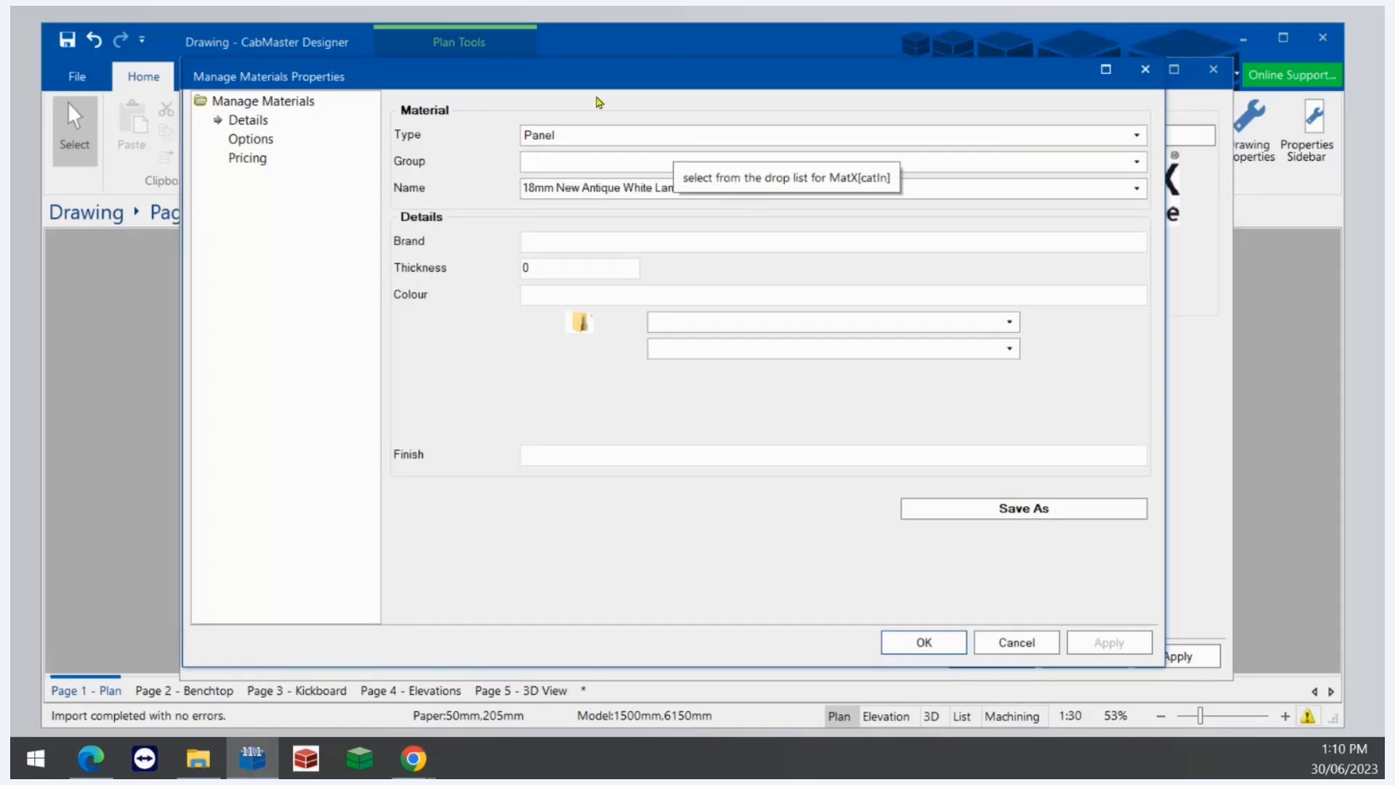
left_click(587, 143)
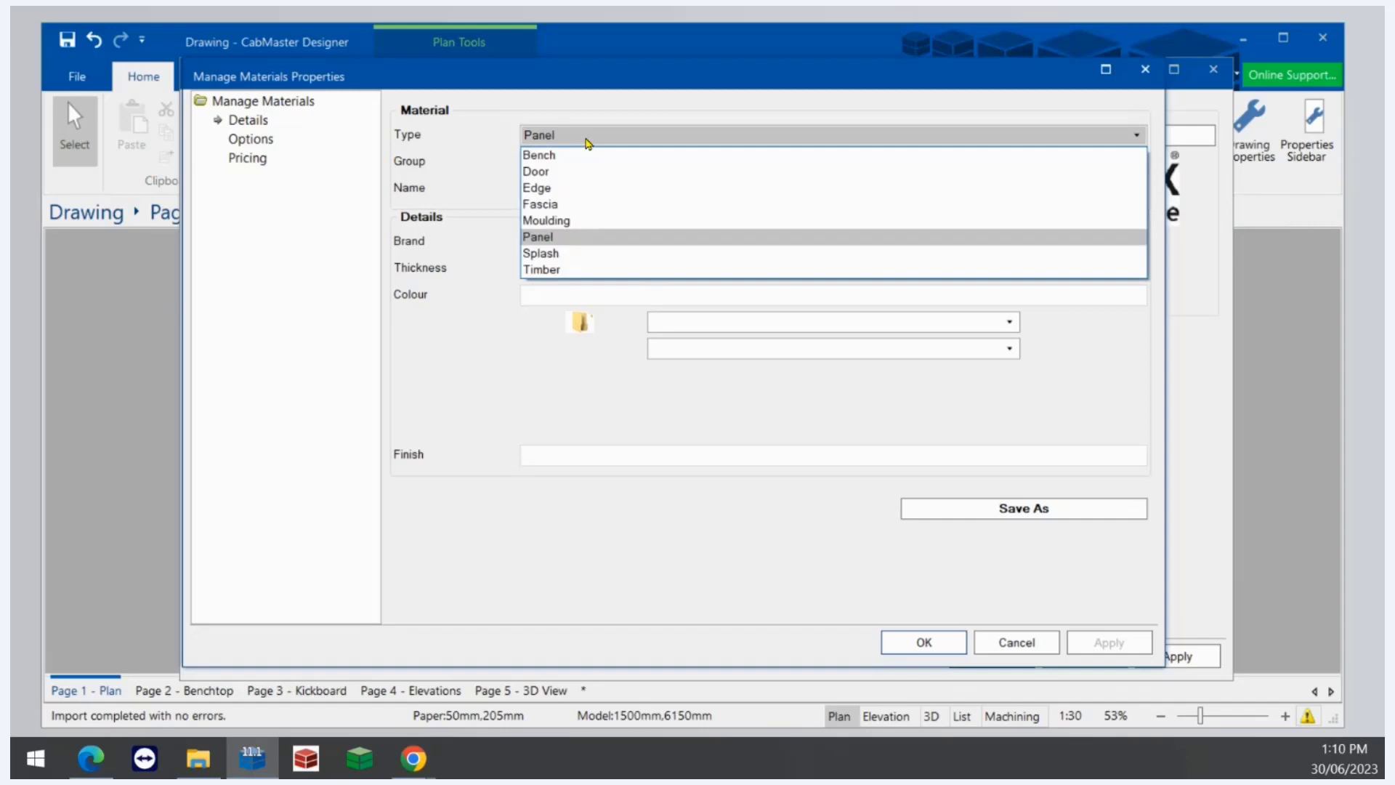
left_click(455, 233)
left_click(568, 166)
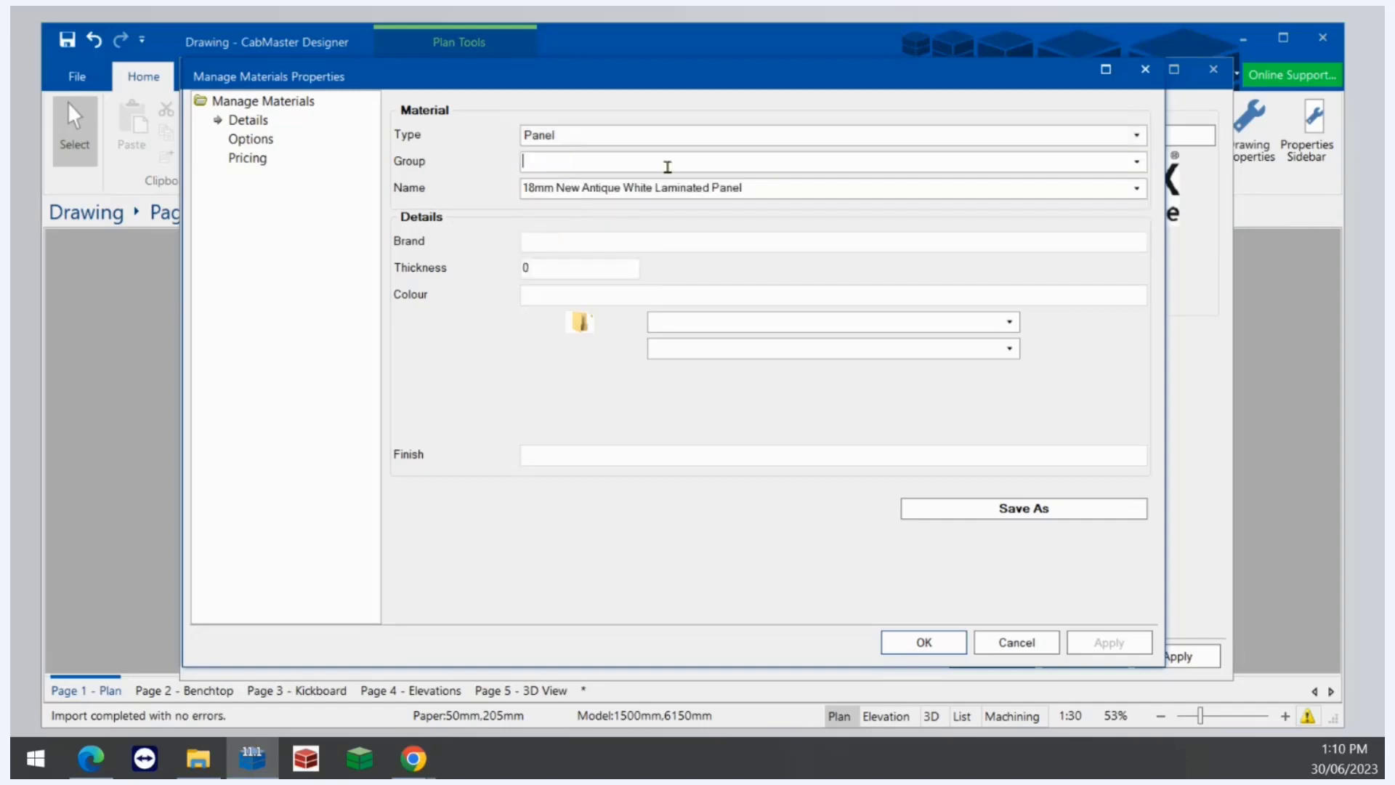
left_click(1135, 163)
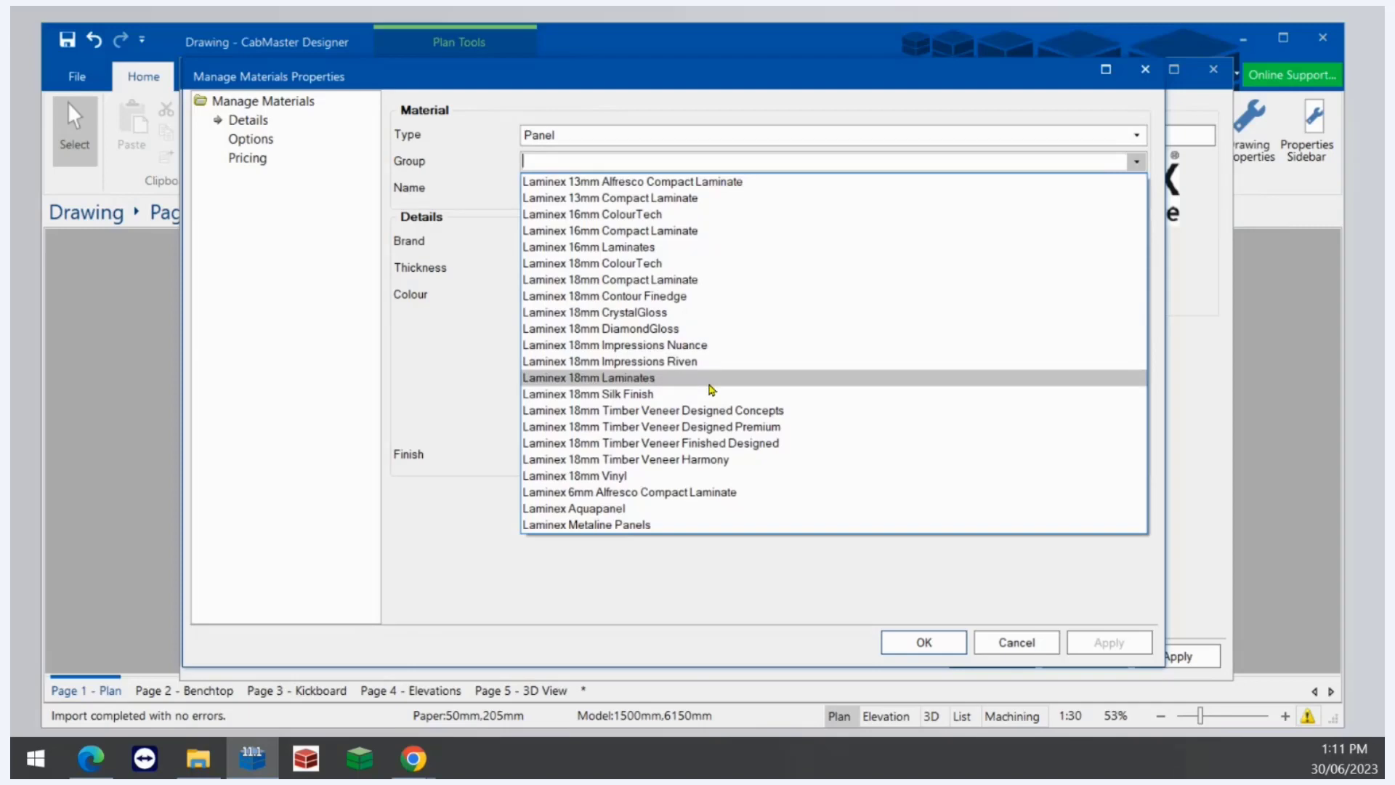
left_click(397, 387)
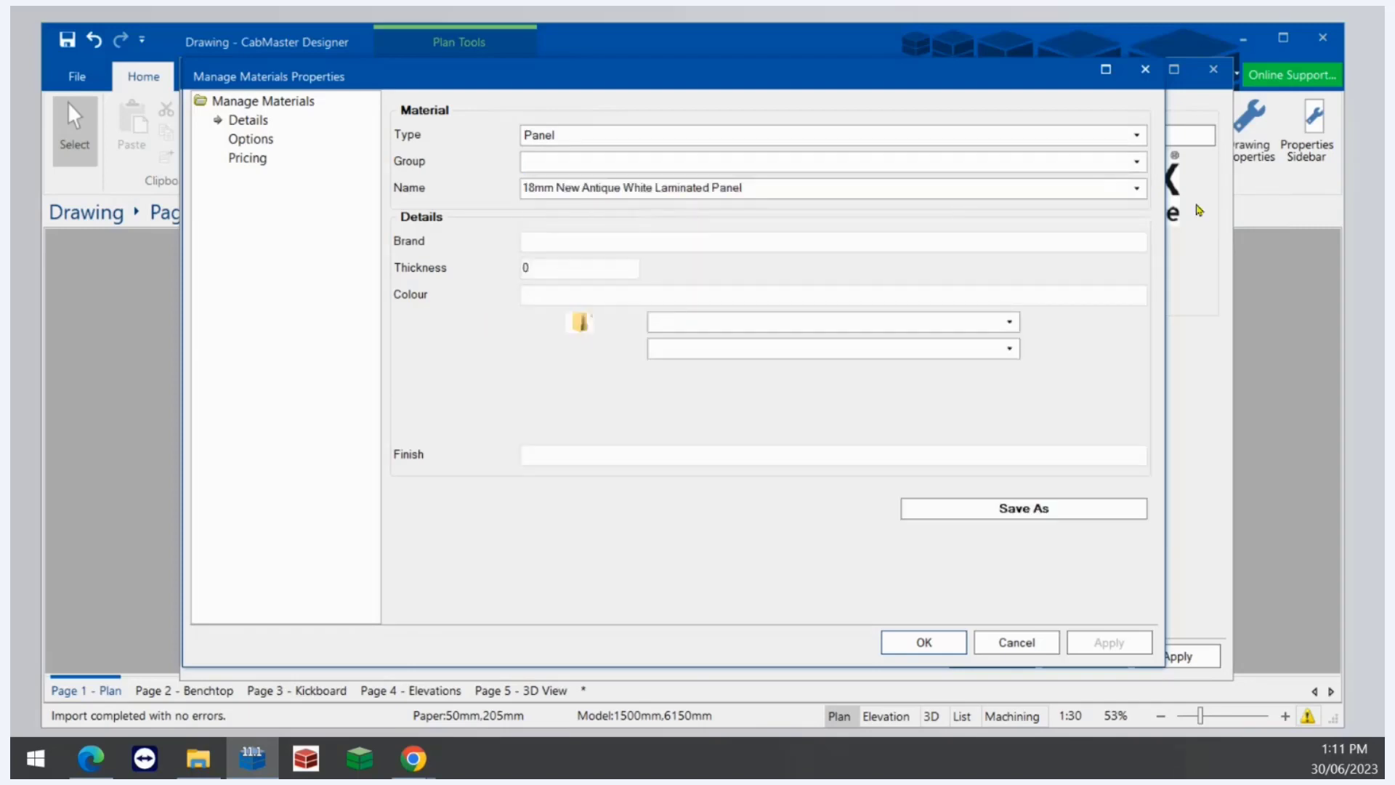
left_click(1135, 162)
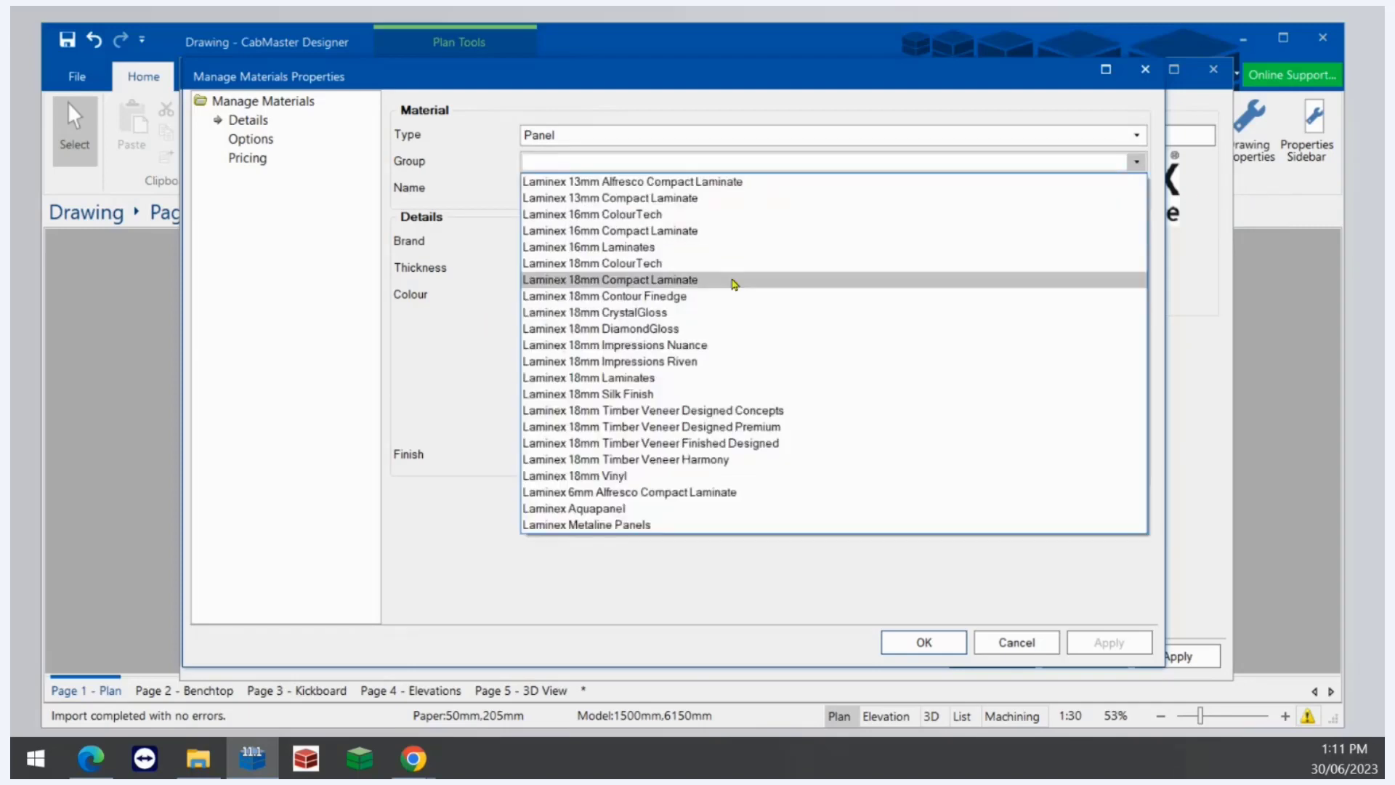
left_click(689, 362)
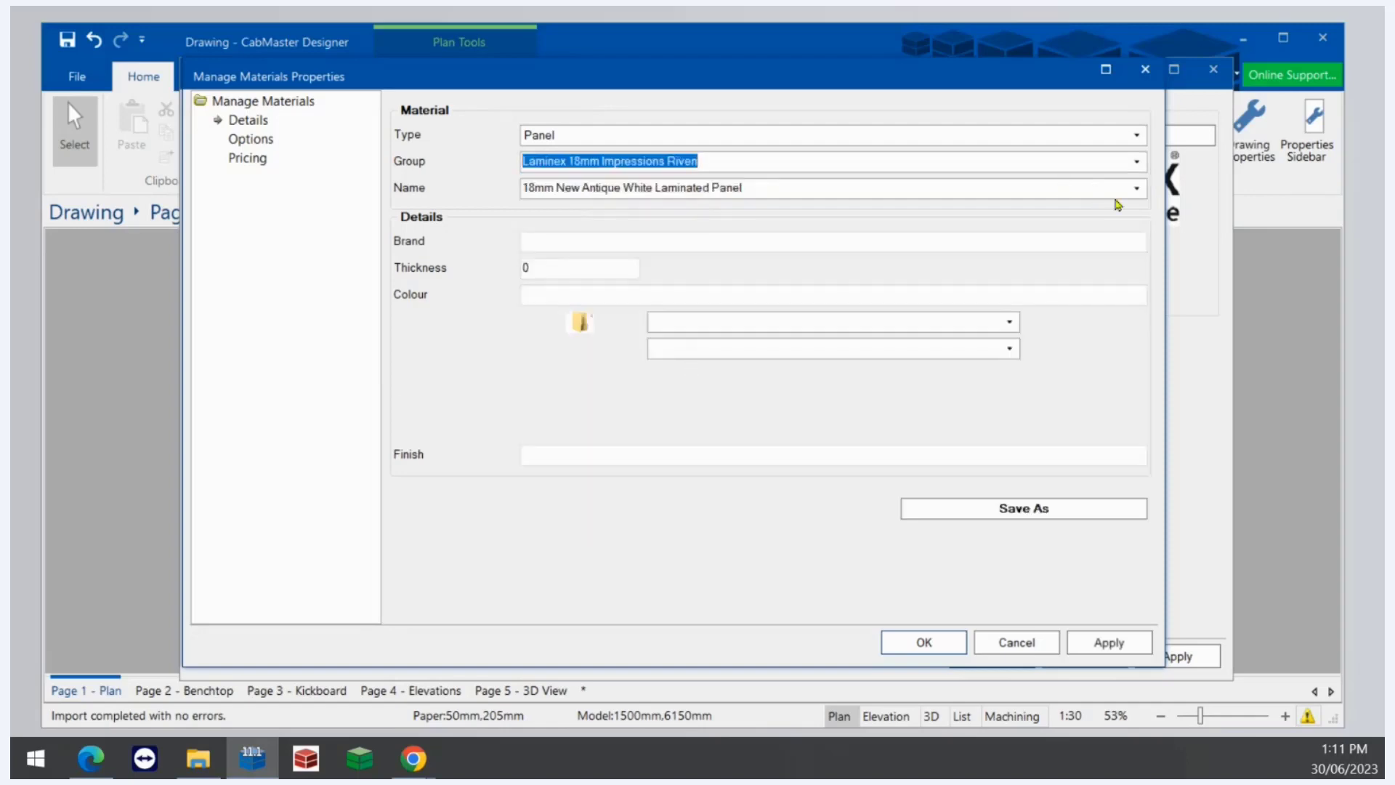
- Browse the group's panel names, then change the material type to Door
left_click(1137, 191)
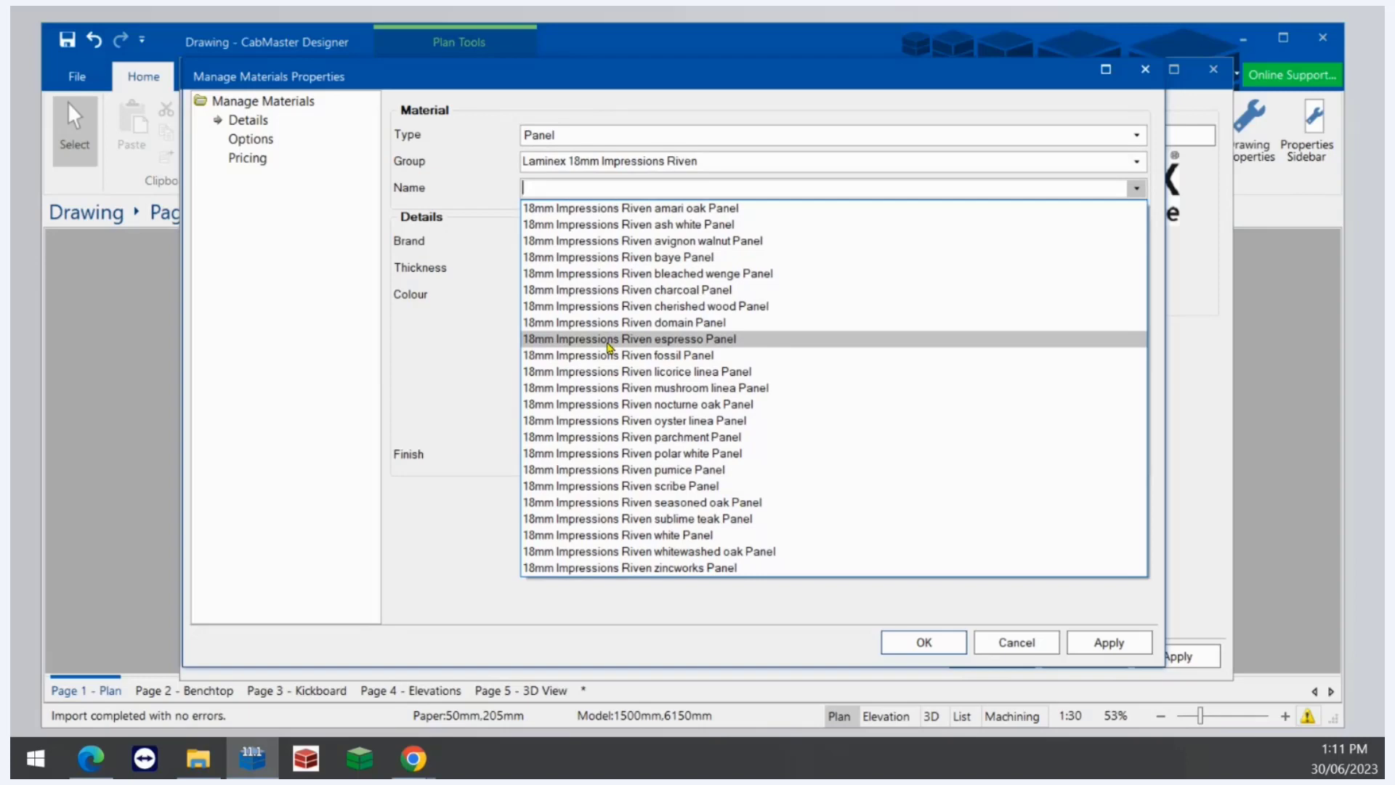
left_click(613, 132)
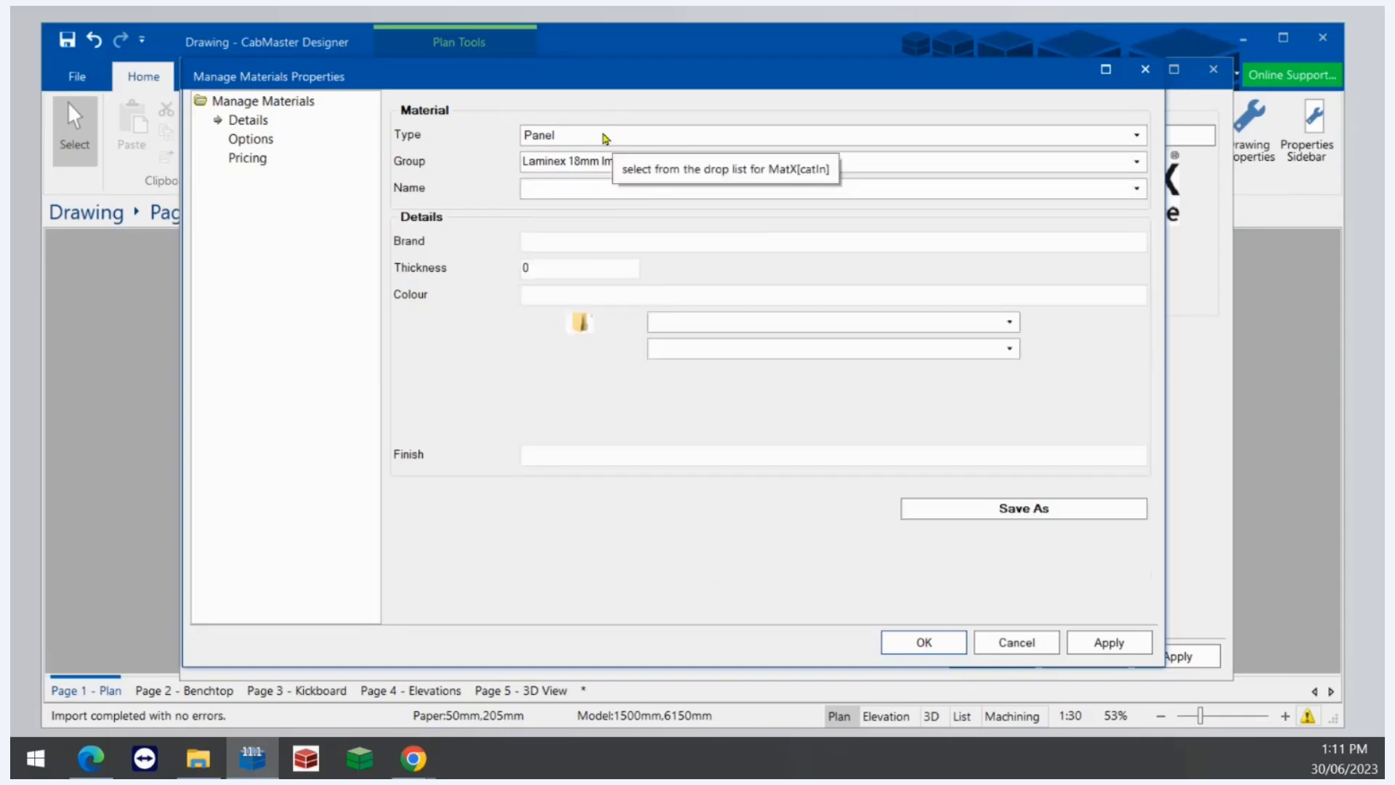
left_click(605, 138)
left_click(600, 140)
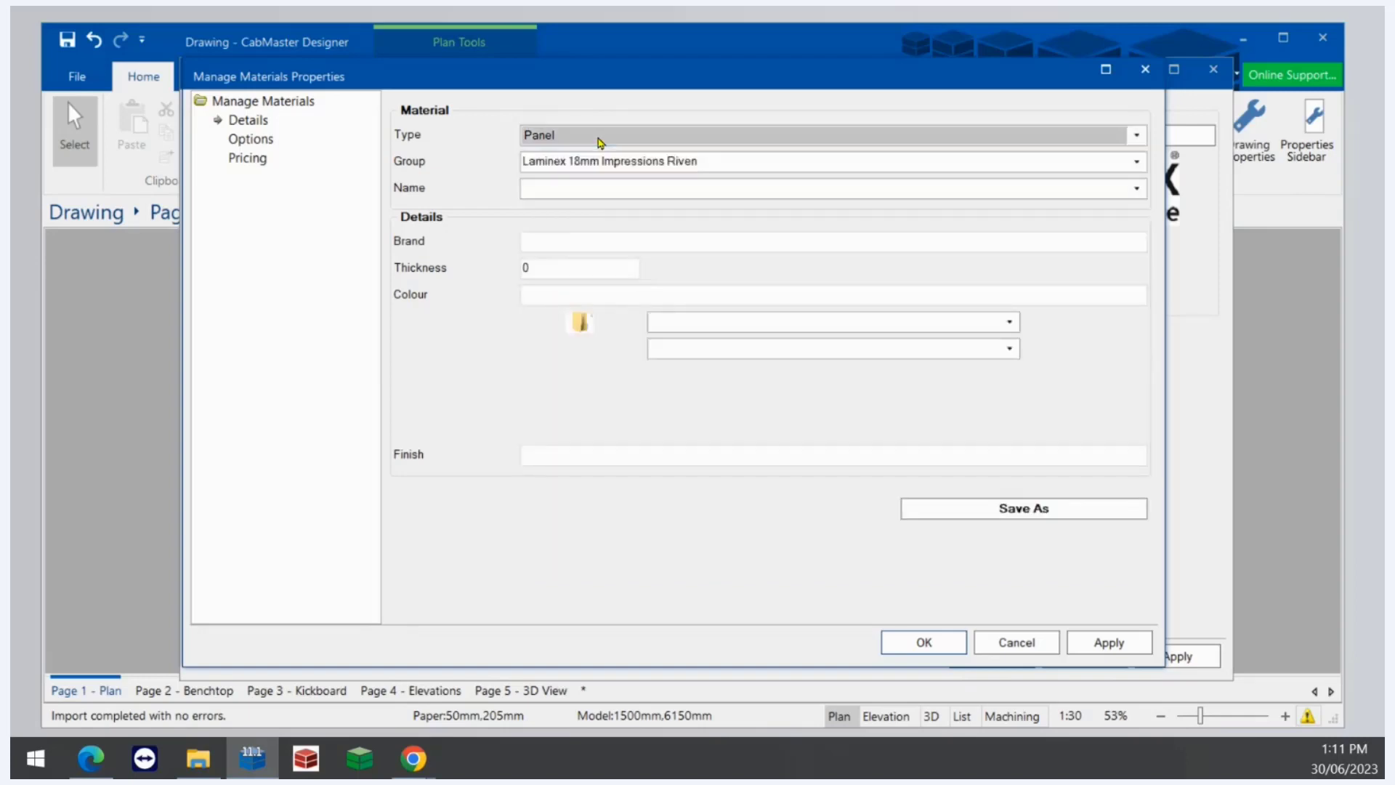
left_click(598, 159)
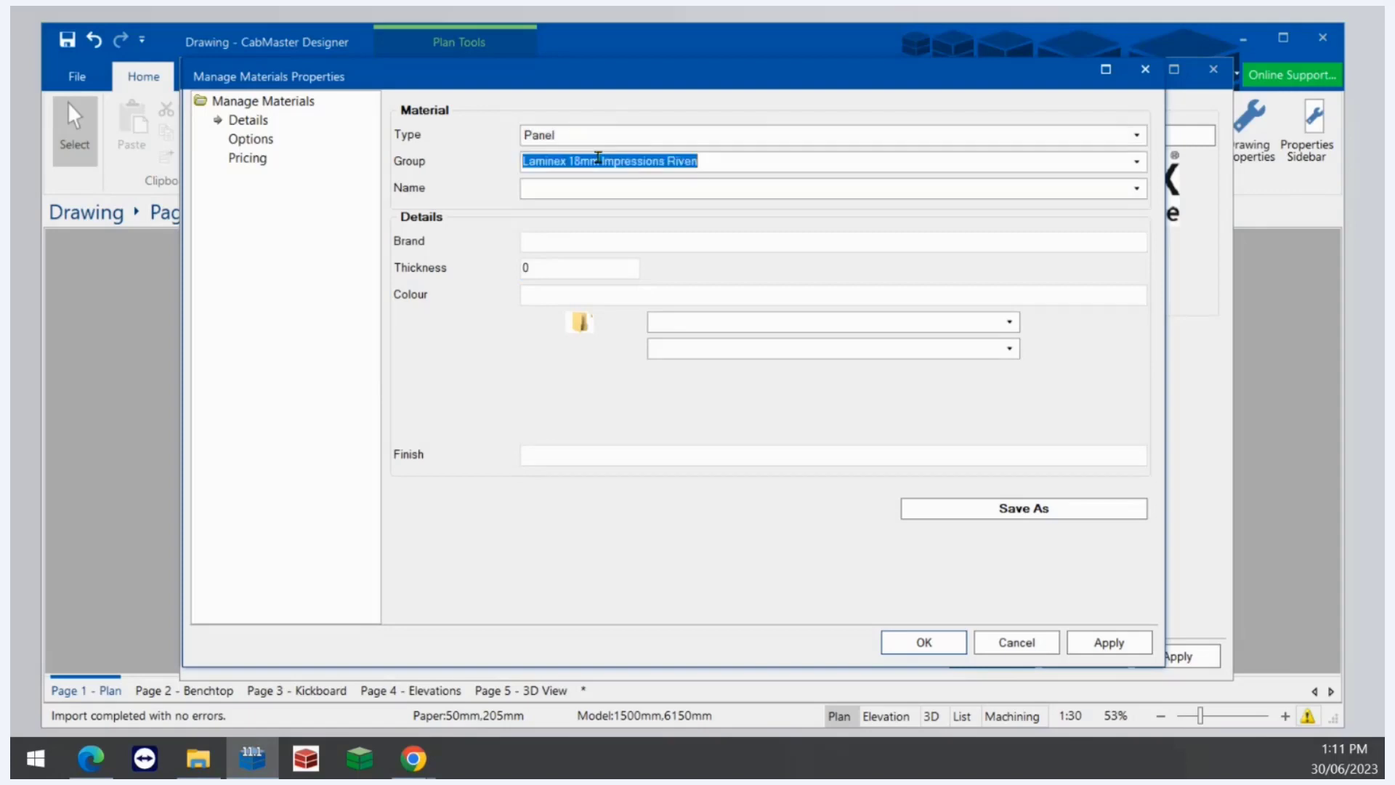
left_click(595, 184)
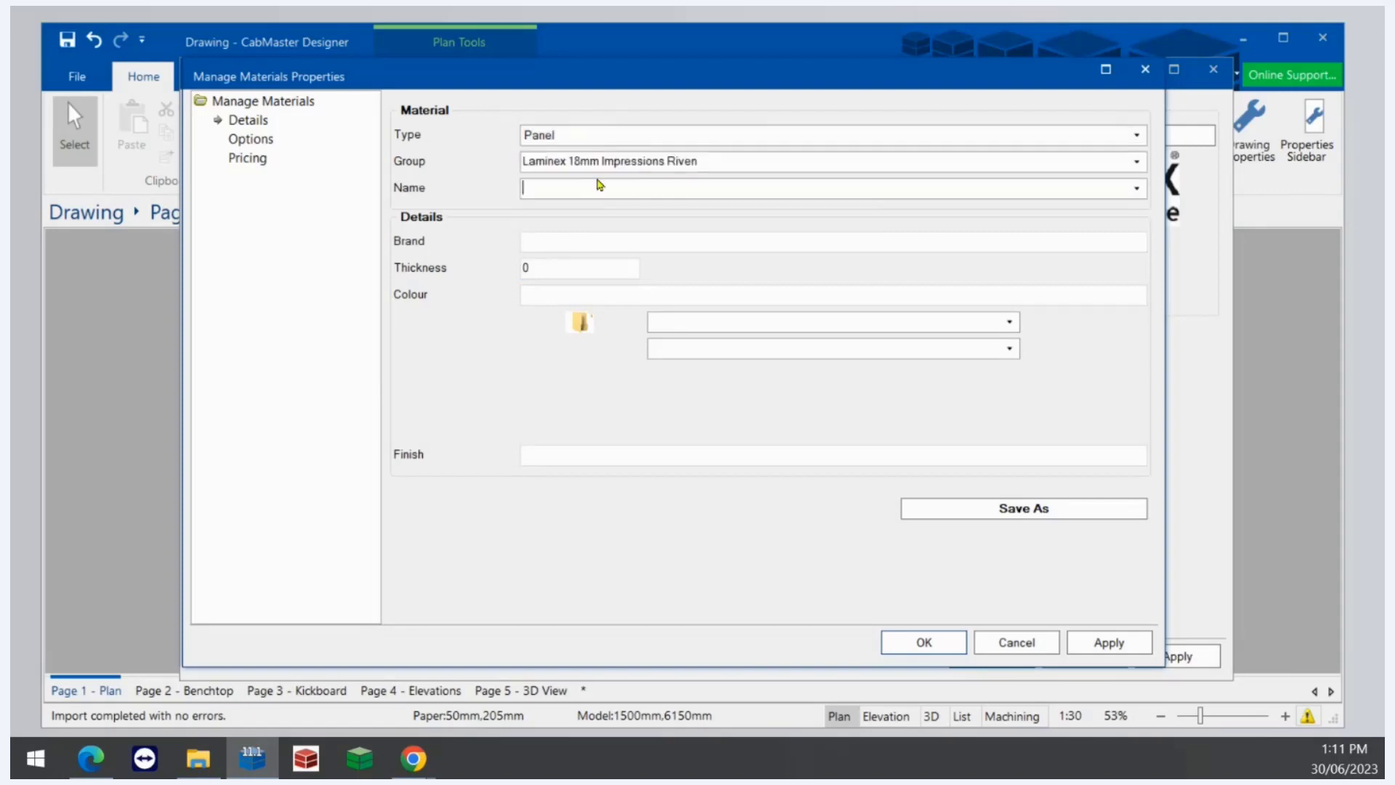
left_click(566, 141)
left_click(556, 171)
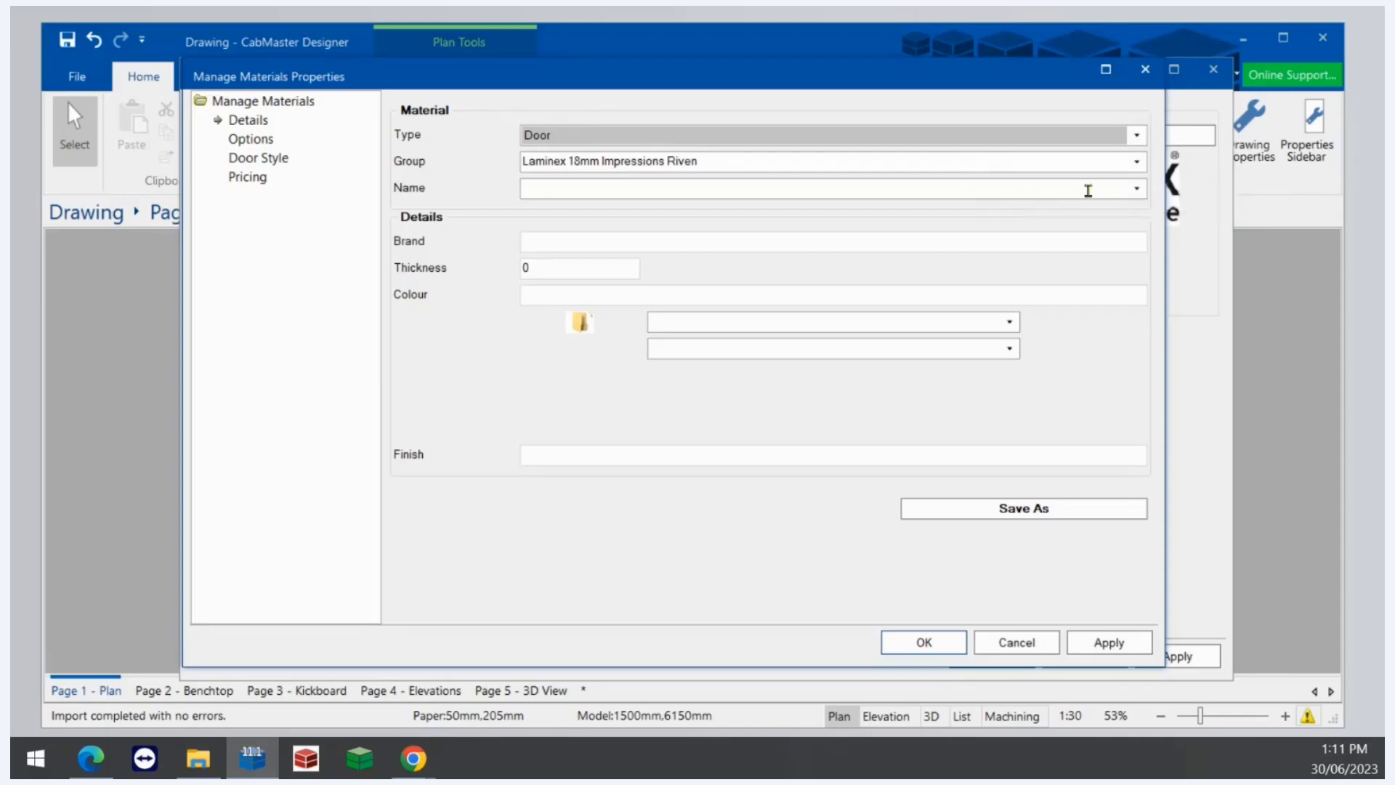
- Load 18mm Impressions Riven sublime teak Door as the starting material
left_click(1136, 189)
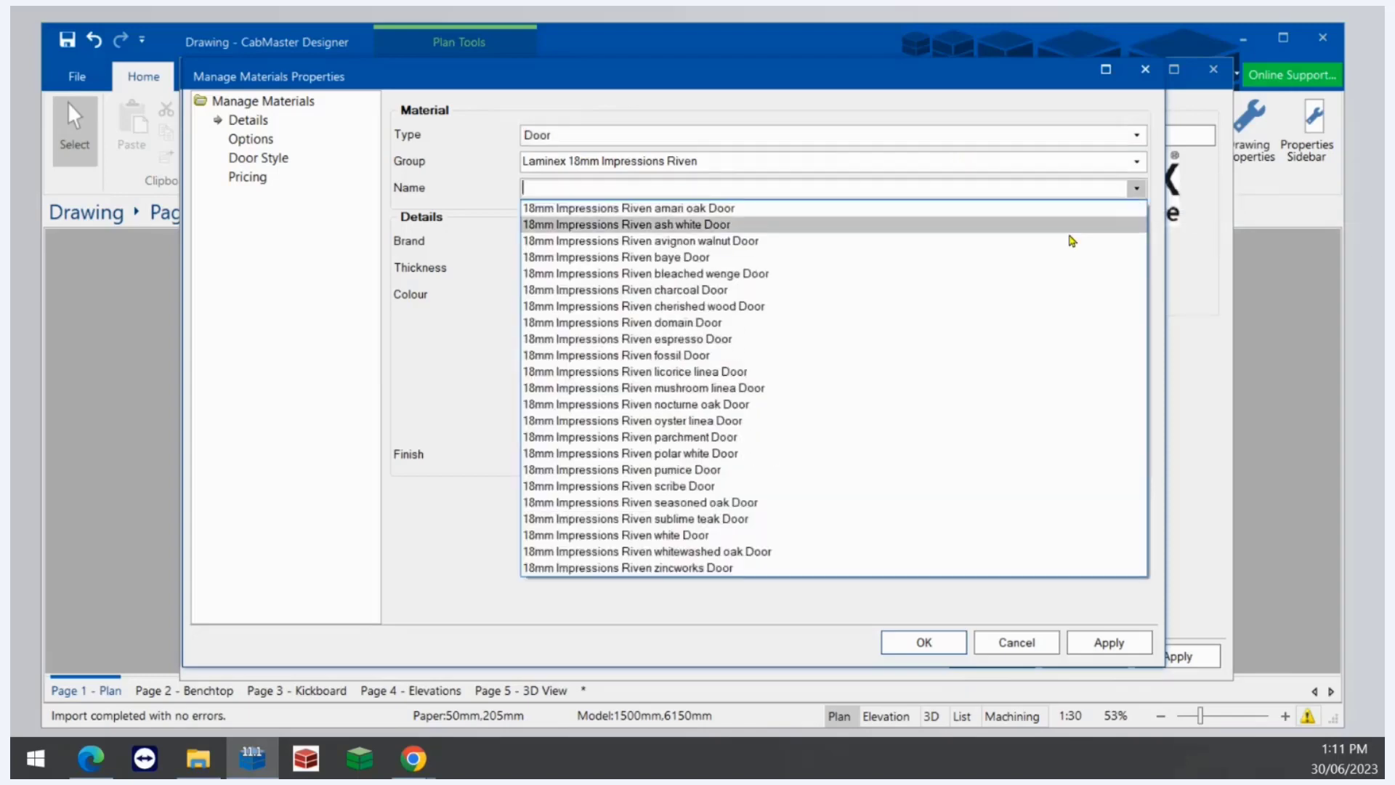
left_click(733, 519)
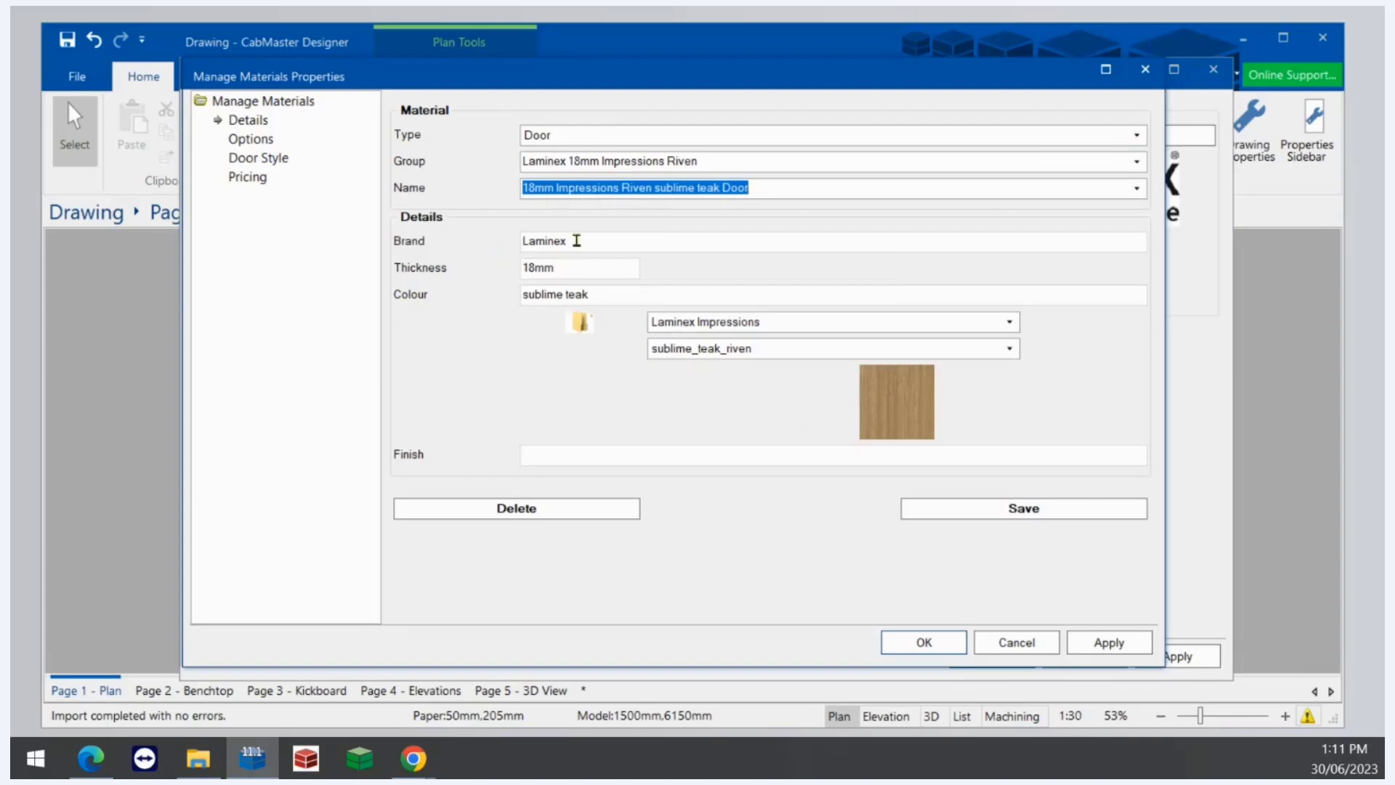
key("Tab")
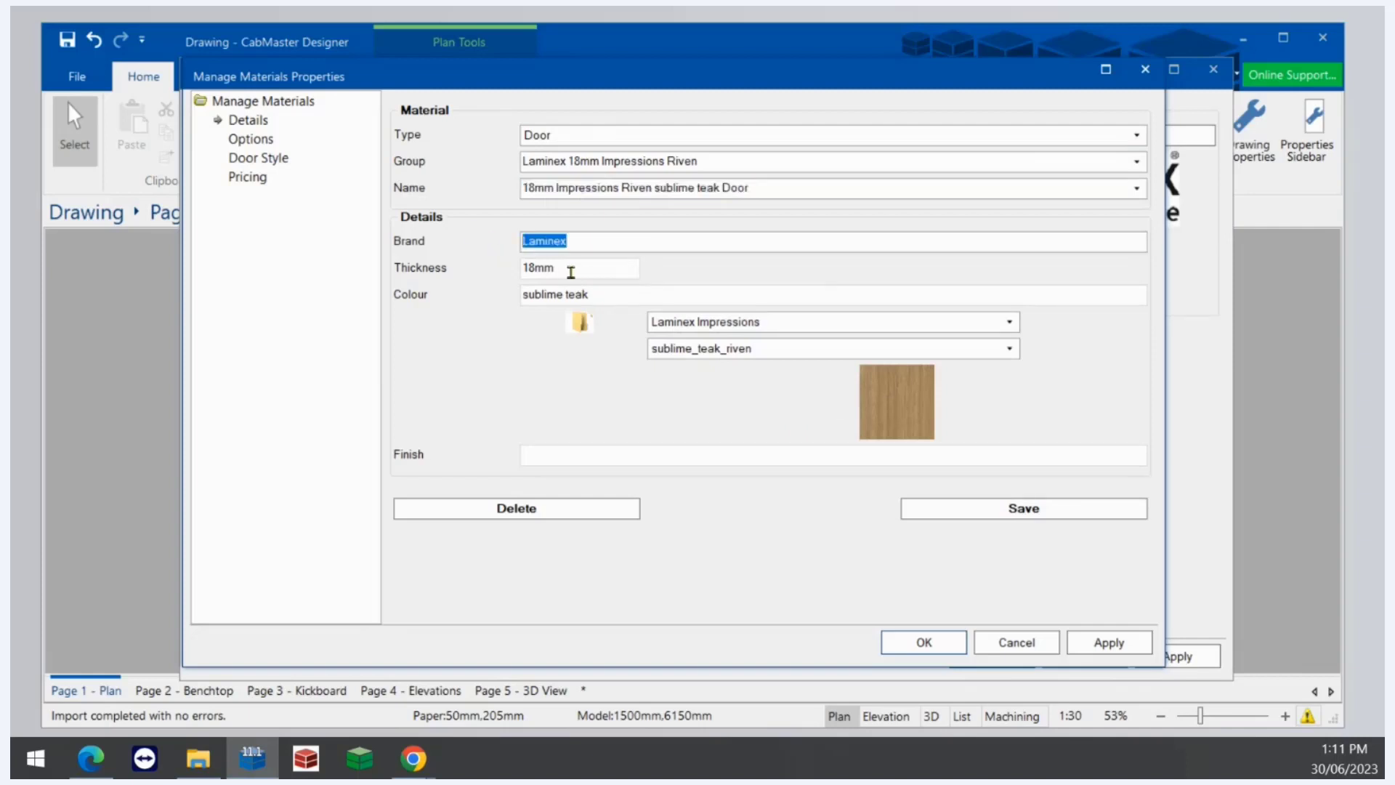
key("Tab")
- Rename the material to 18mm Impressions Riven Natural Walnut Door
left_click_drag(600, 294, 484, 295)
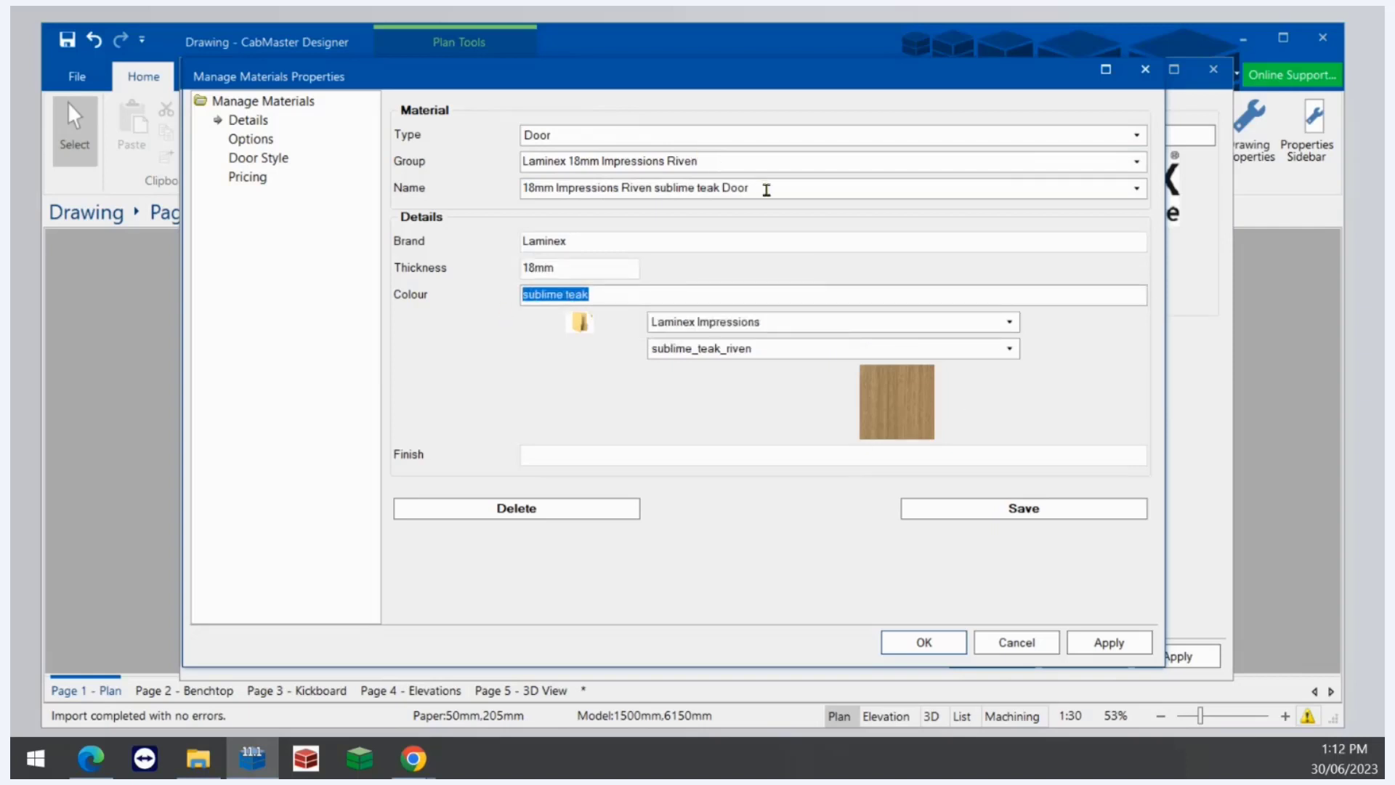
left_click_drag(765, 190, 545, 186)
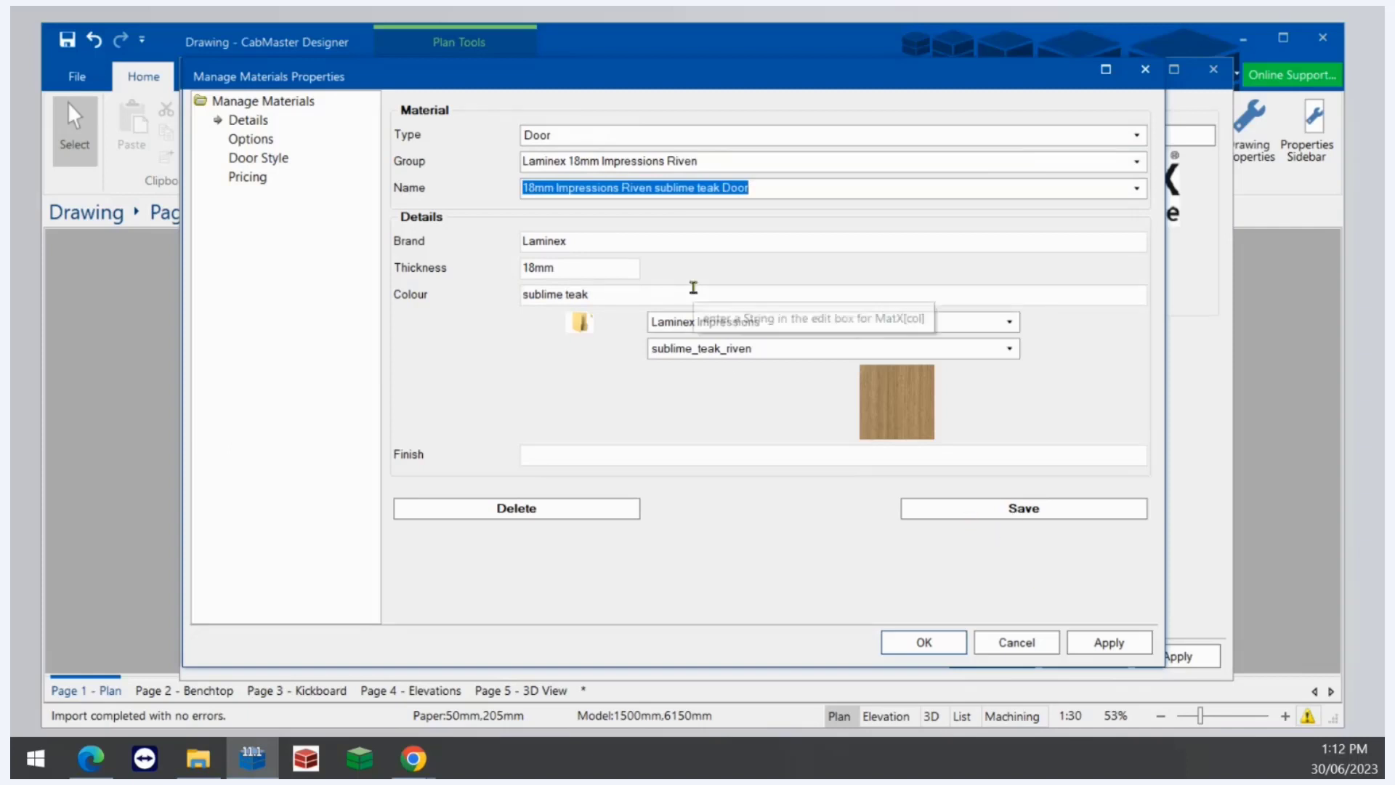
left_click(675, 185)
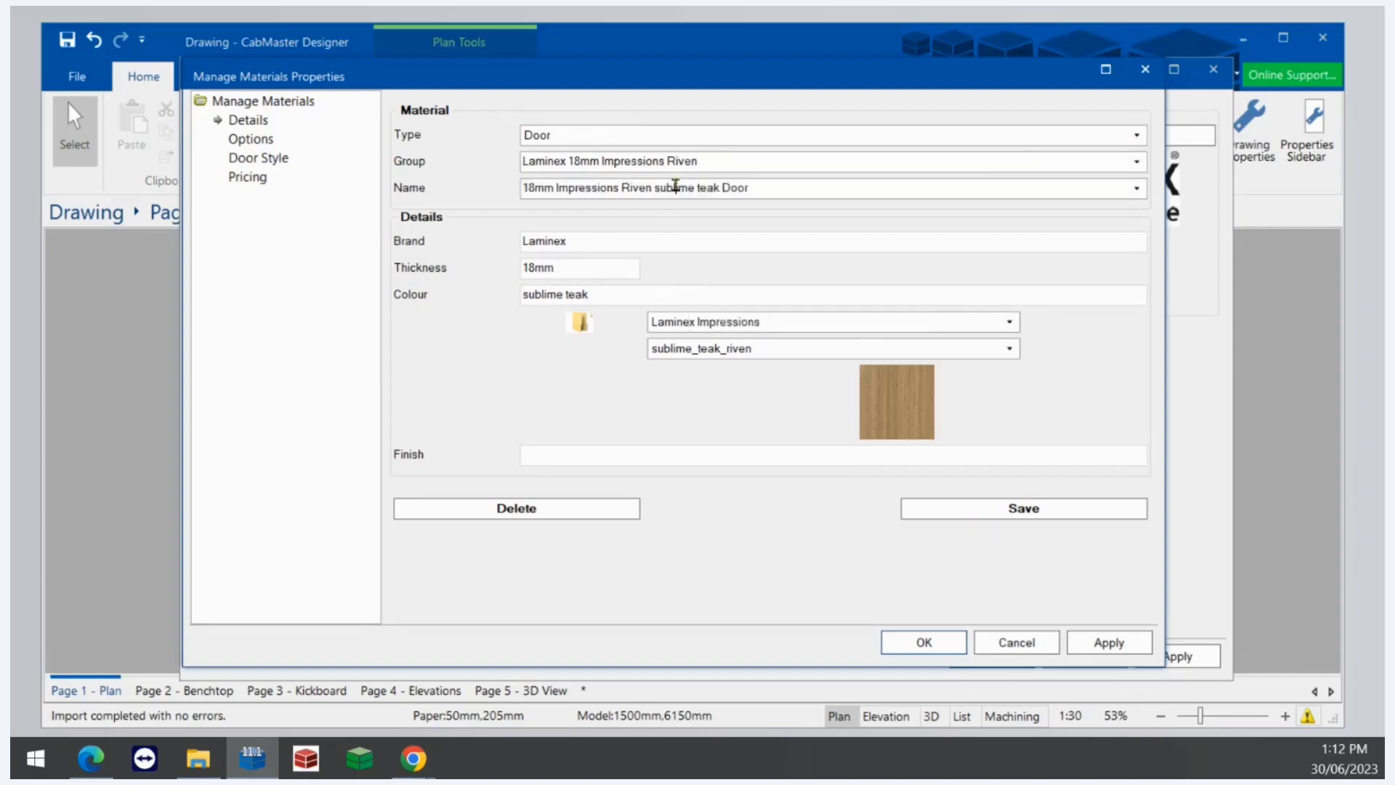
key("Delete")
key("Delete")
key("Delete")
key("Delete")
key("Delete")
key("Delete")
key("Delete")
key("Delete")
key("Delete")
key("Delete")
key("BackSpace")
key("BackSpace")
key("BackSpace")
key("BackSpace")
type("Natural Walnut")
key("Tab")
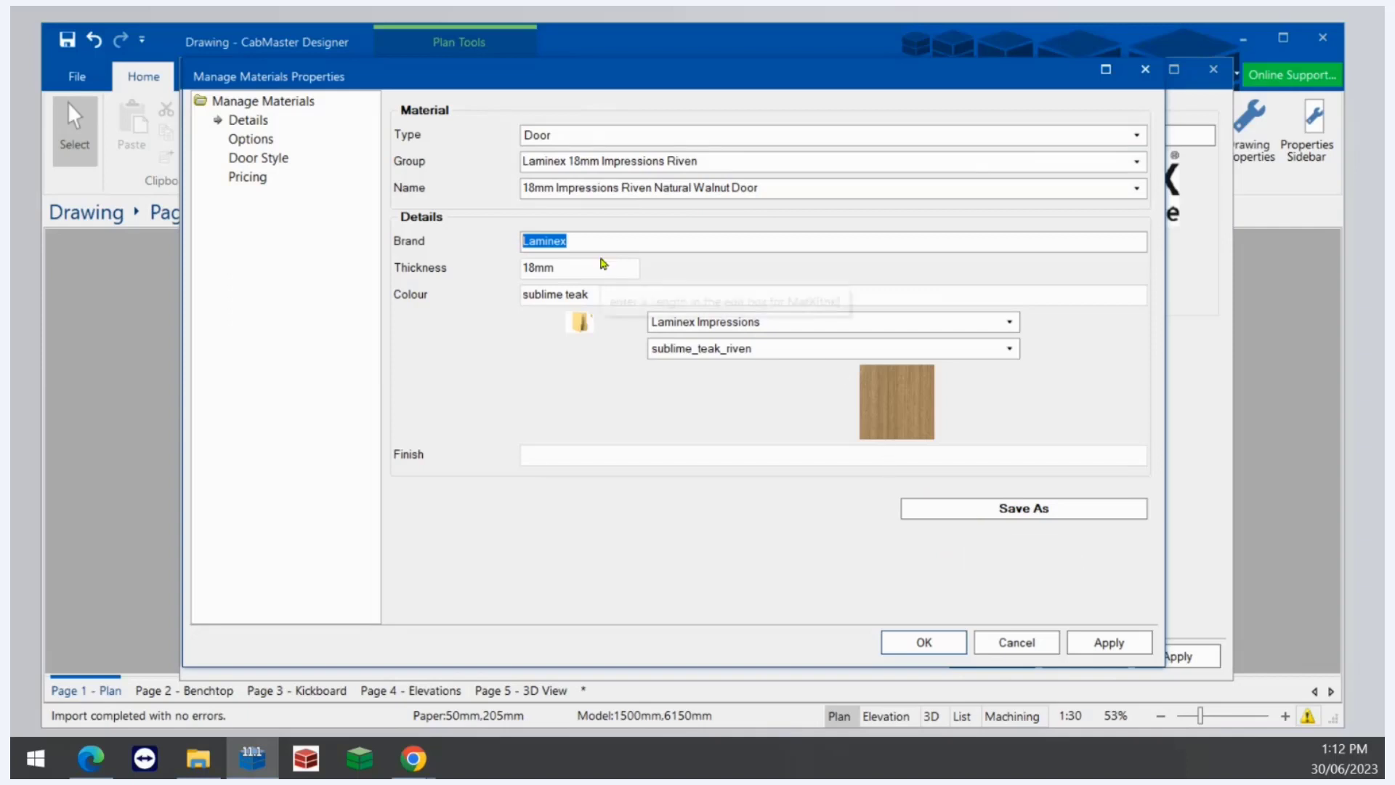
- Set the material's colour to Natural Walnut
left_click(589, 239)
left_click(579, 269)
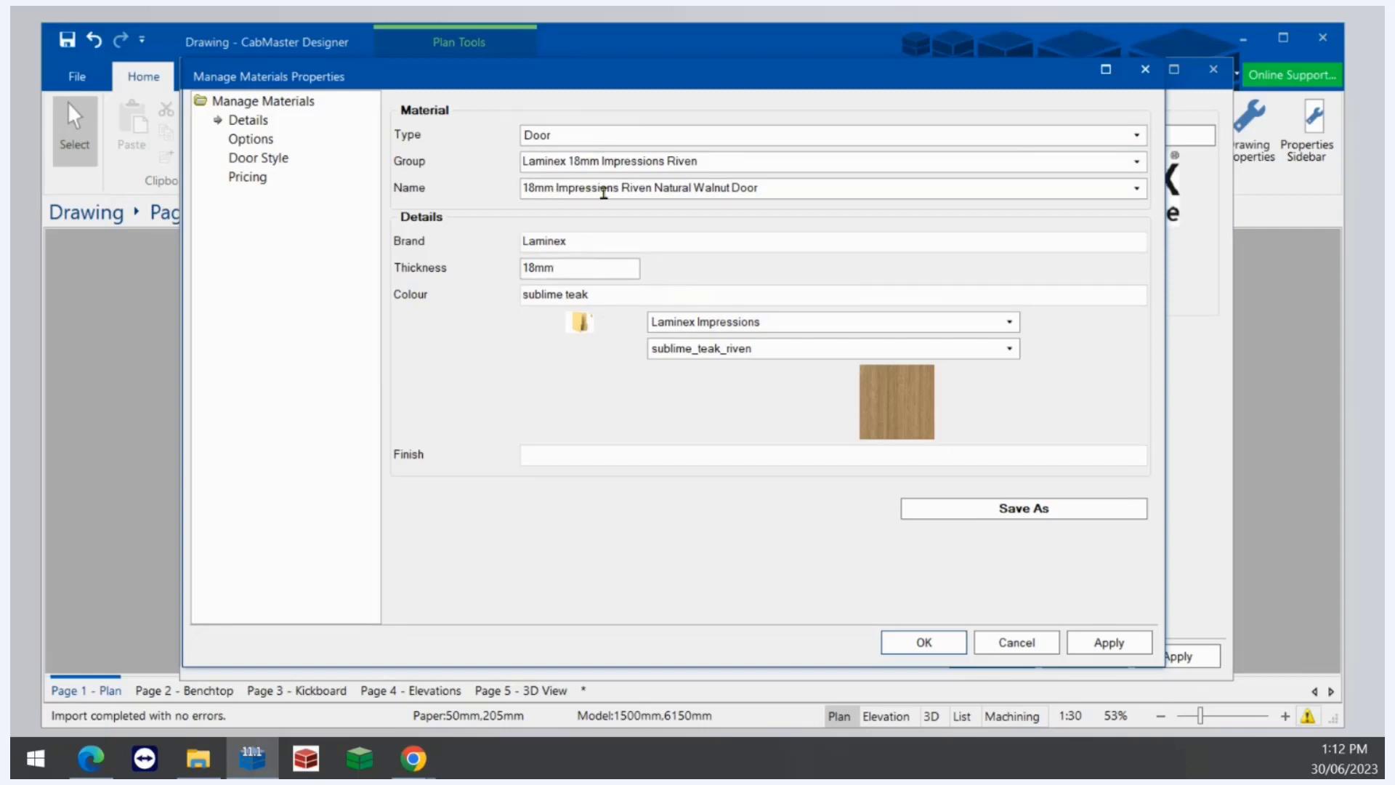
left_click(614, 298)
left_click_drag(614, 298, 411, 280)
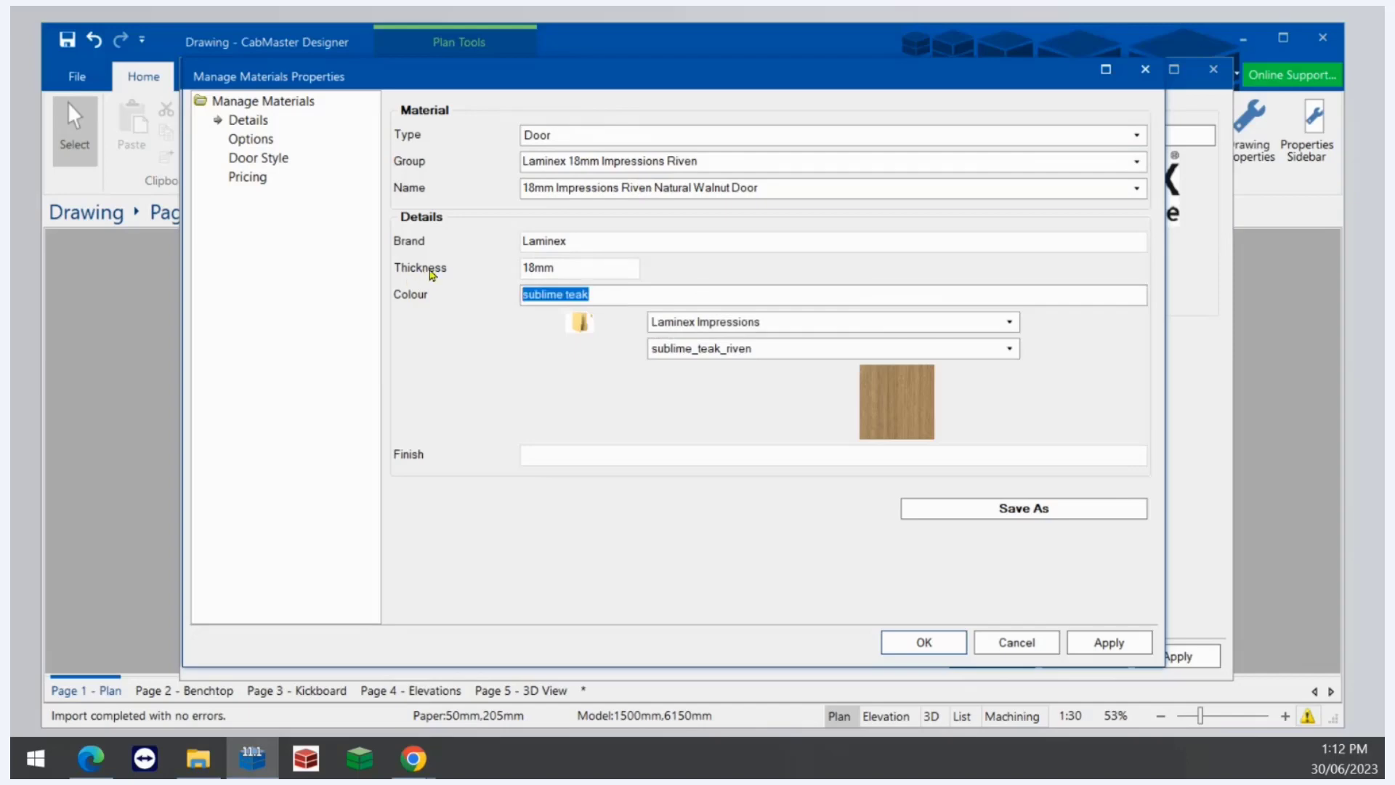
type("Na")
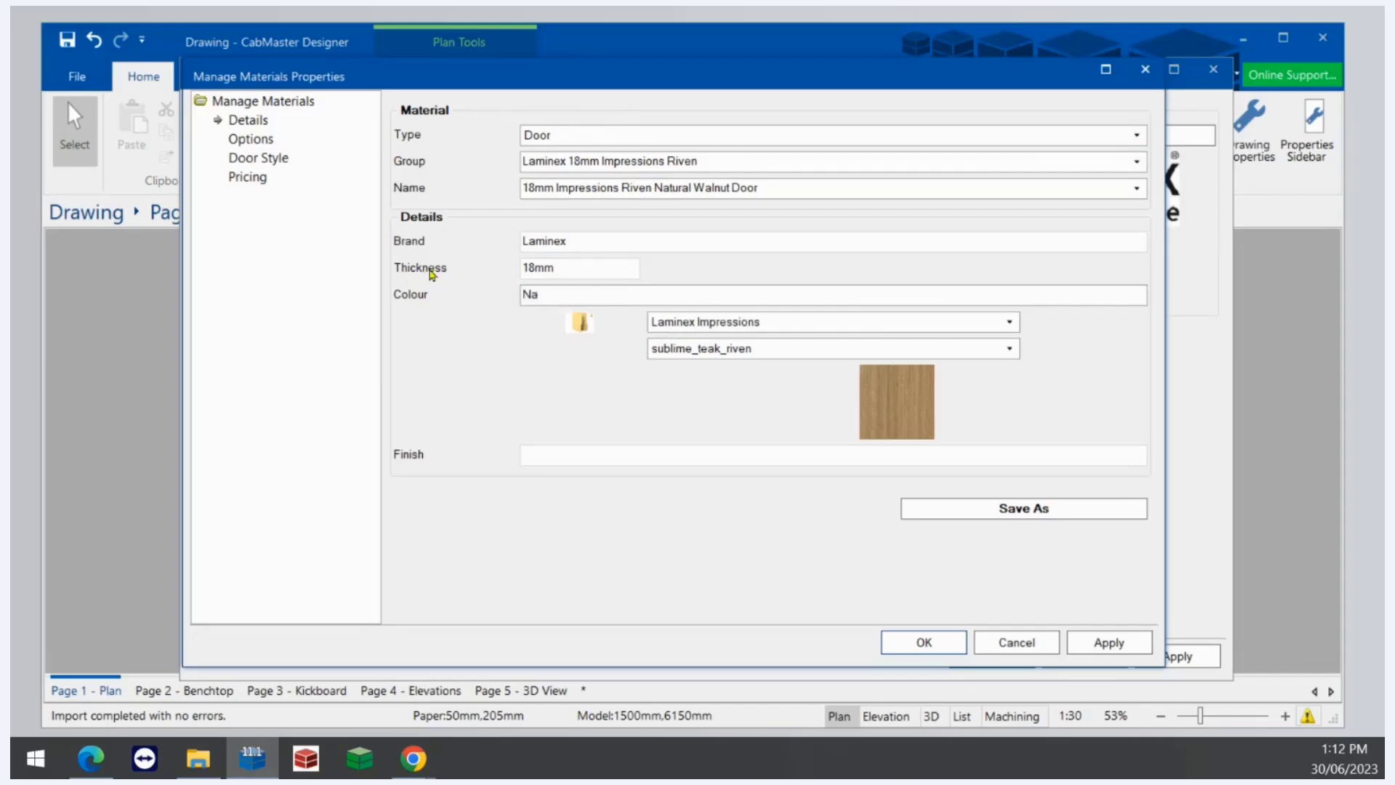
type("tural Wa")
- Choose Webinar Materials as the texture image folder, checking the folder in File Explorer
left_click(961, 321)
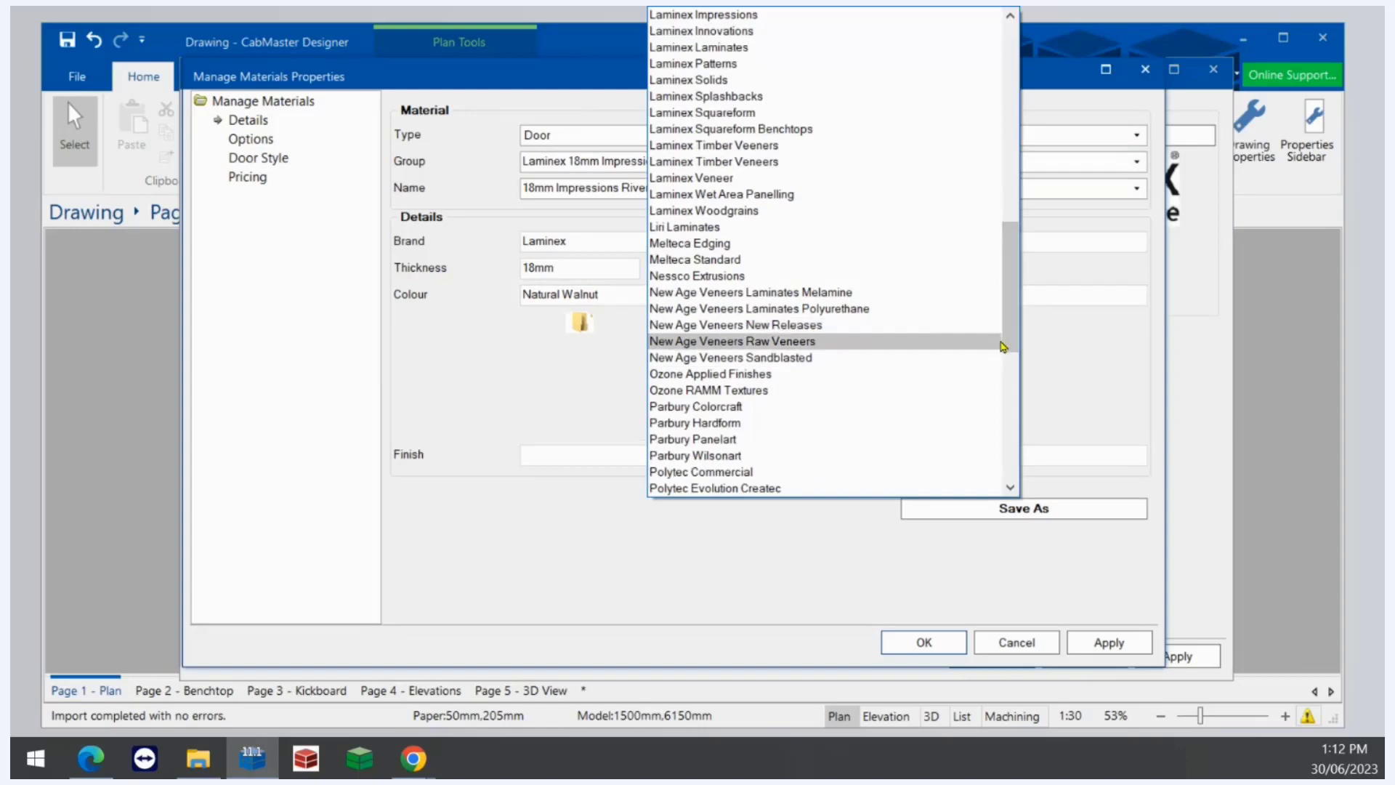
left_click(990, 341)
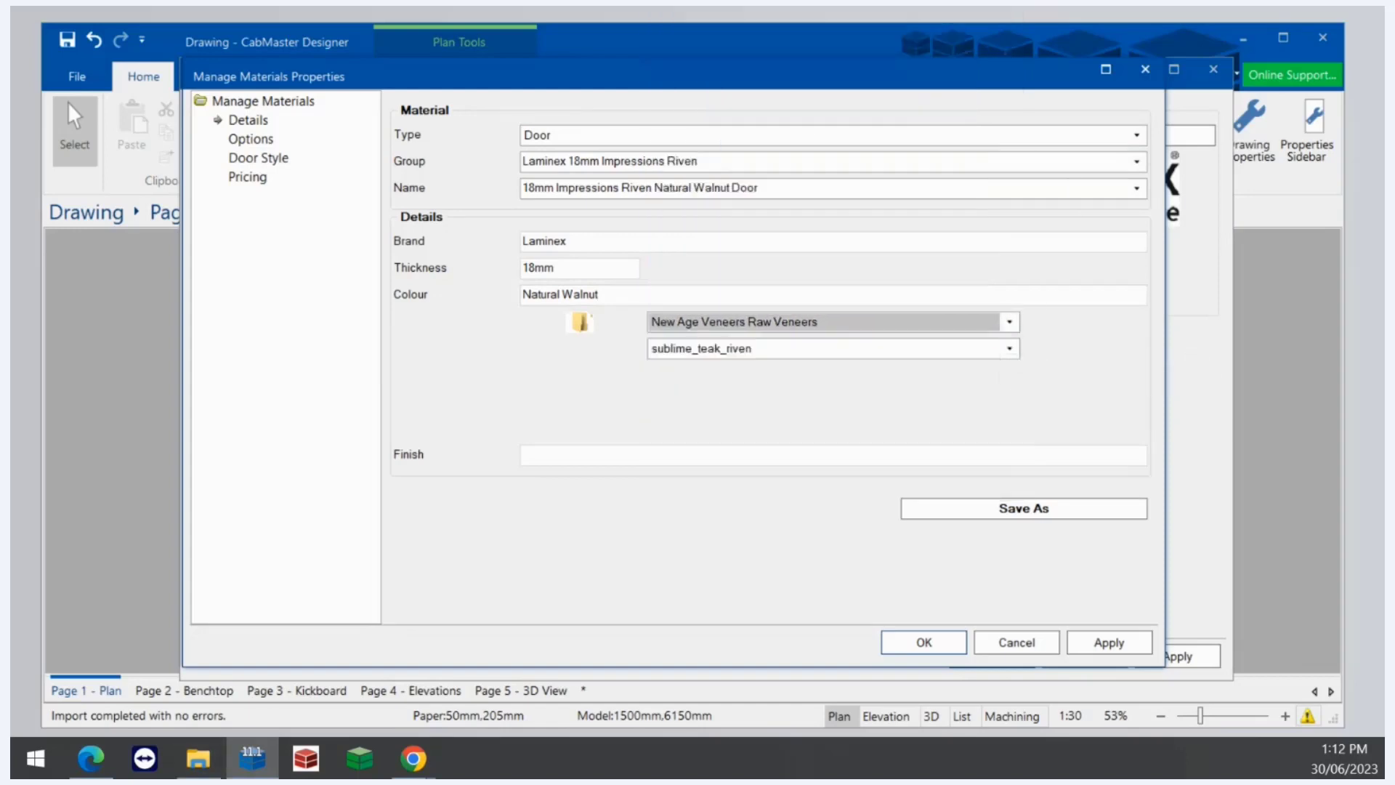
left_click(198, 757)
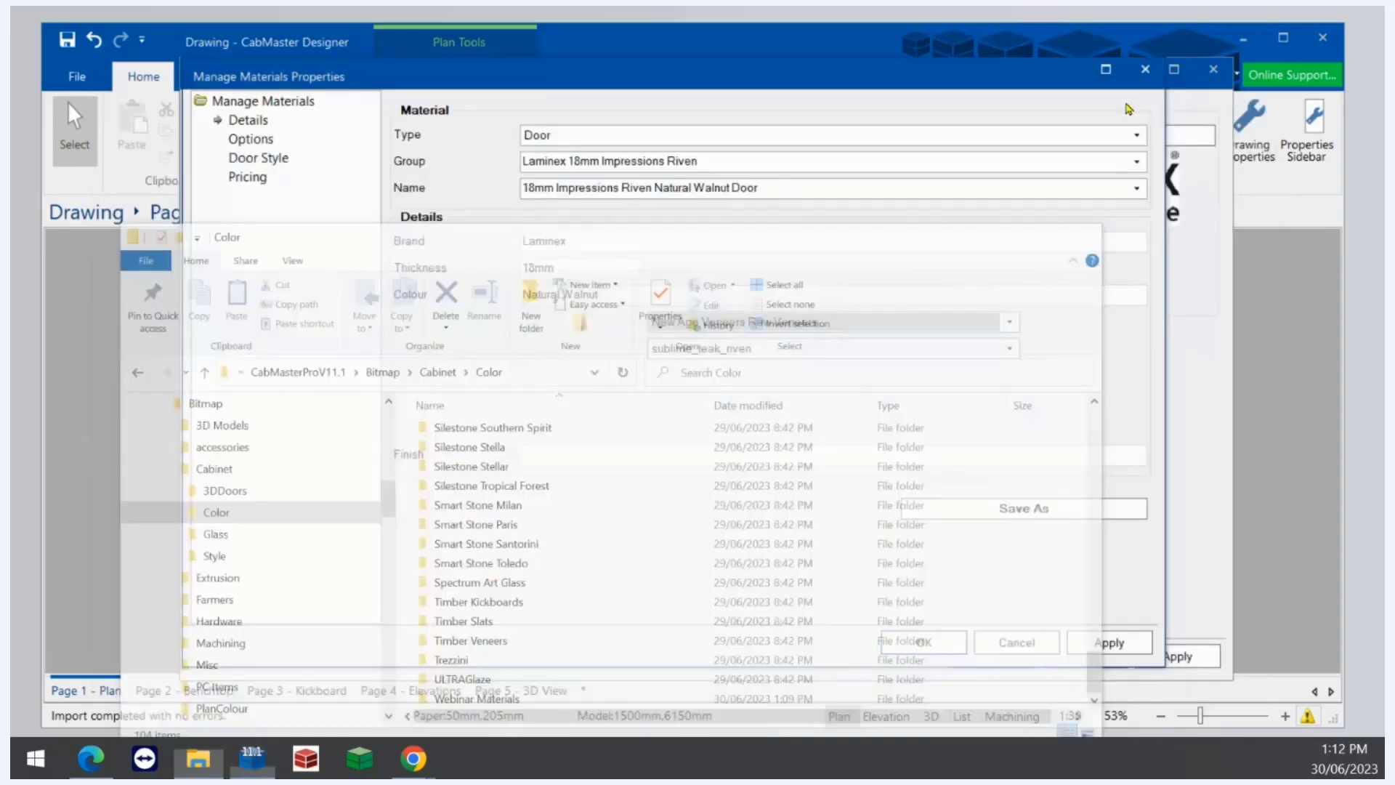
left_click(1139, 98)
left_click(1006, 328)
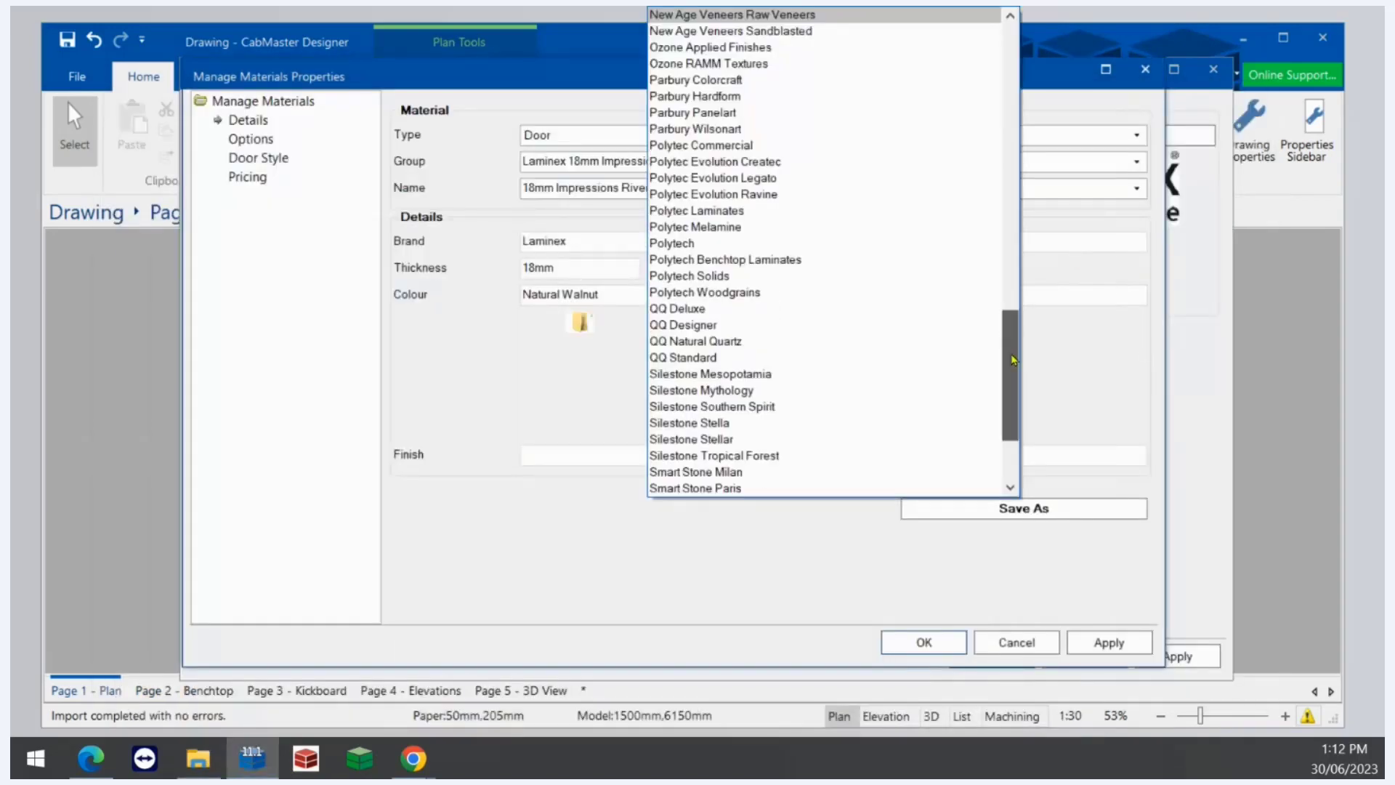
scroll(930, 450, "down", 3)
left_click(747, 490)
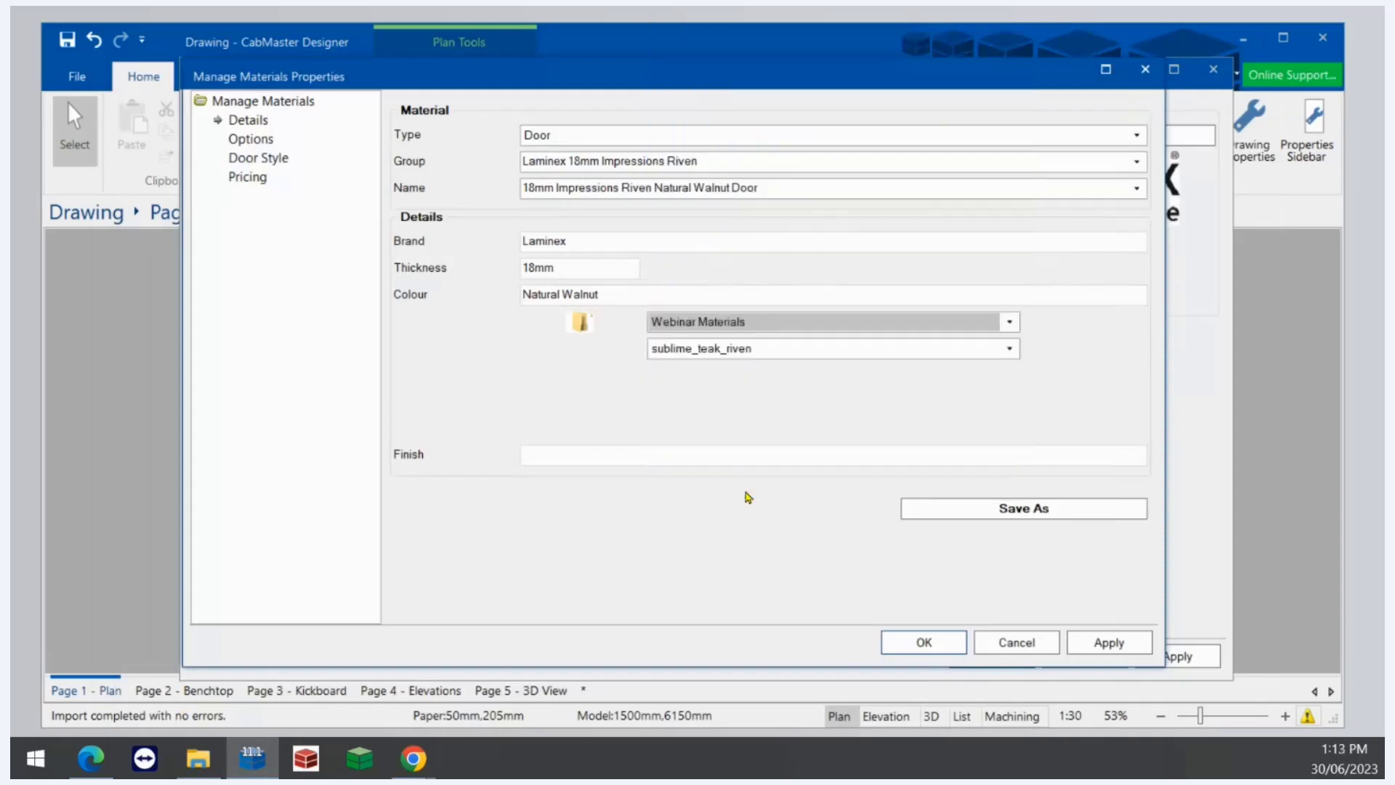
- Pick the Laminex_NaturalWalnut texture image and compare with the folder in File Explorer
left_click(1007, 351)
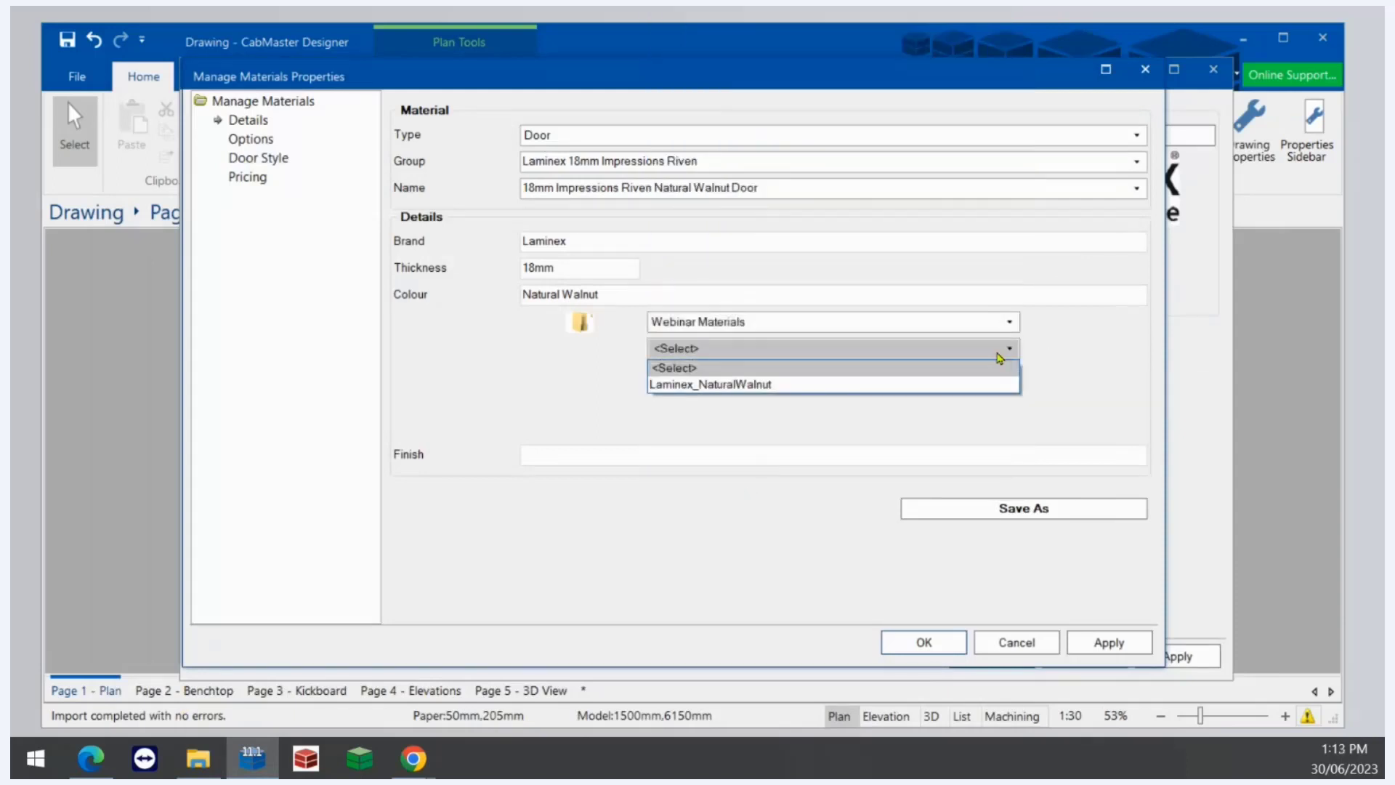
left_click(712, 385)
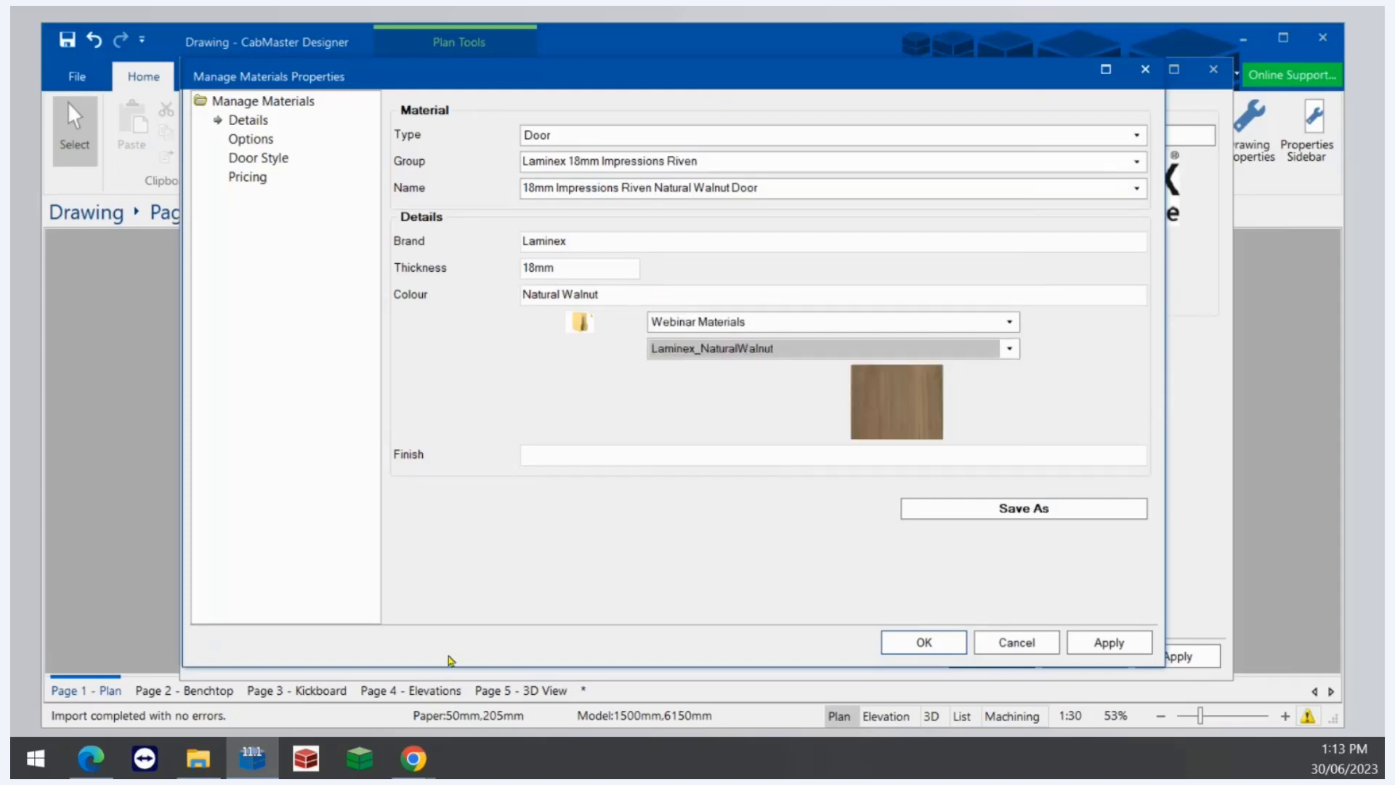
left_click(191, 762)
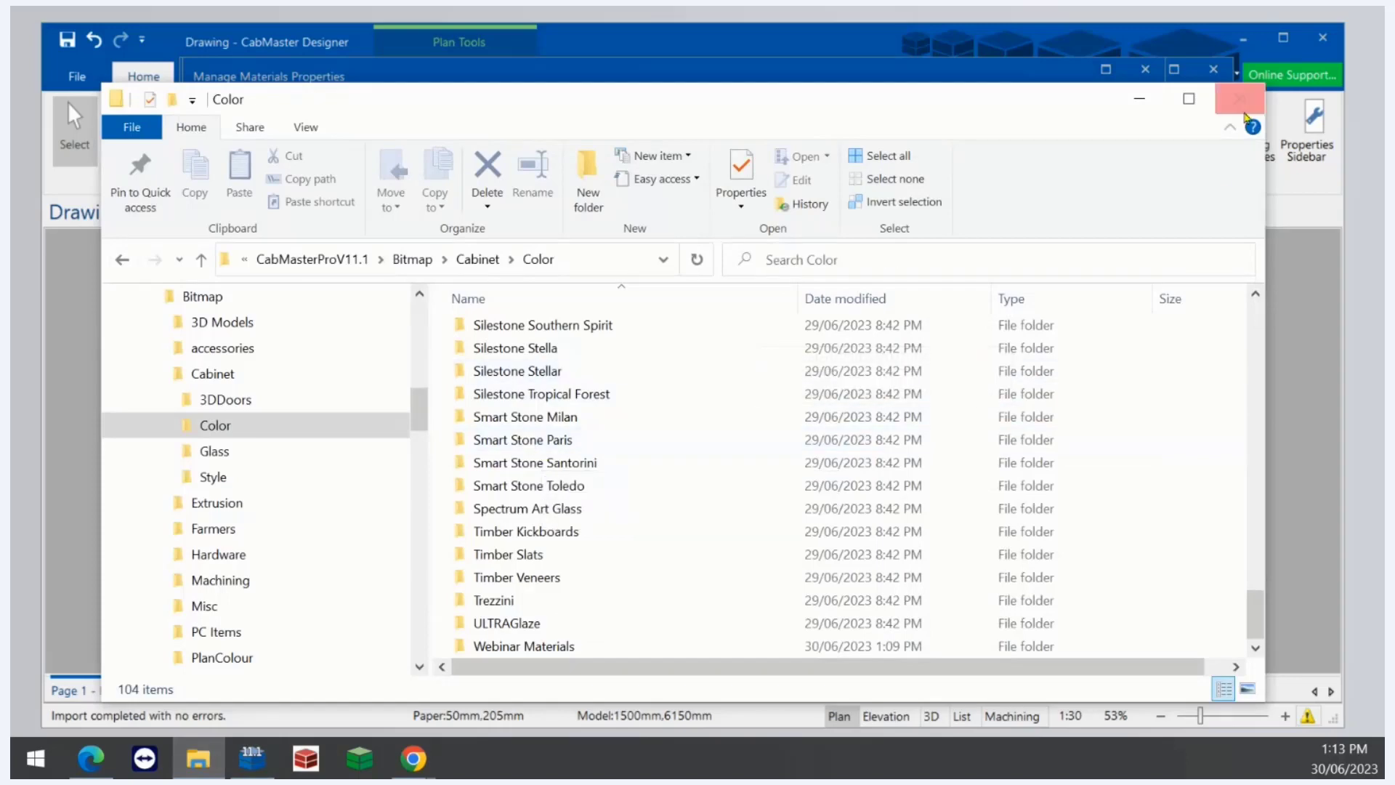
left_click(1138, 105)
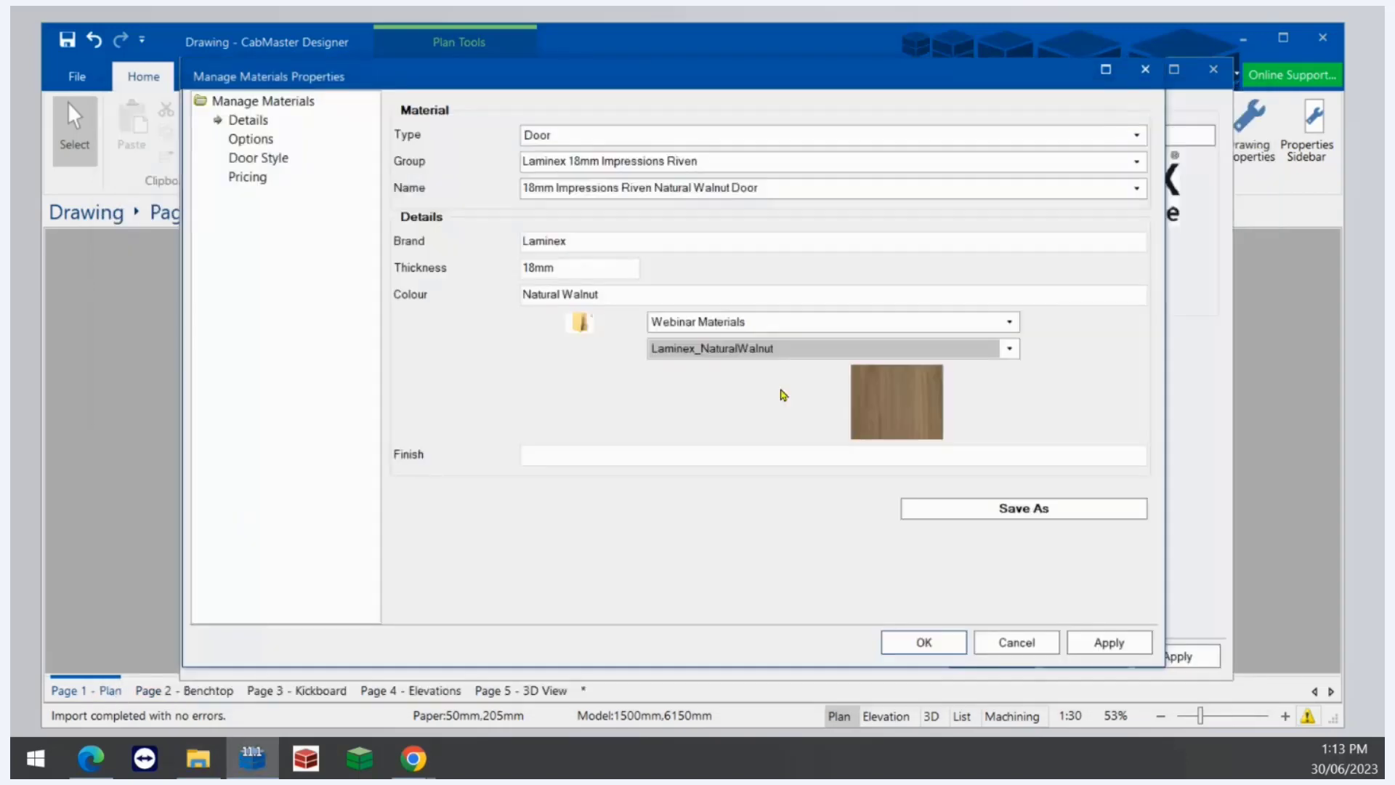
- Set the finish to Matt and save the material as a new Door material in 4-Laminex
left_click(612, 454)
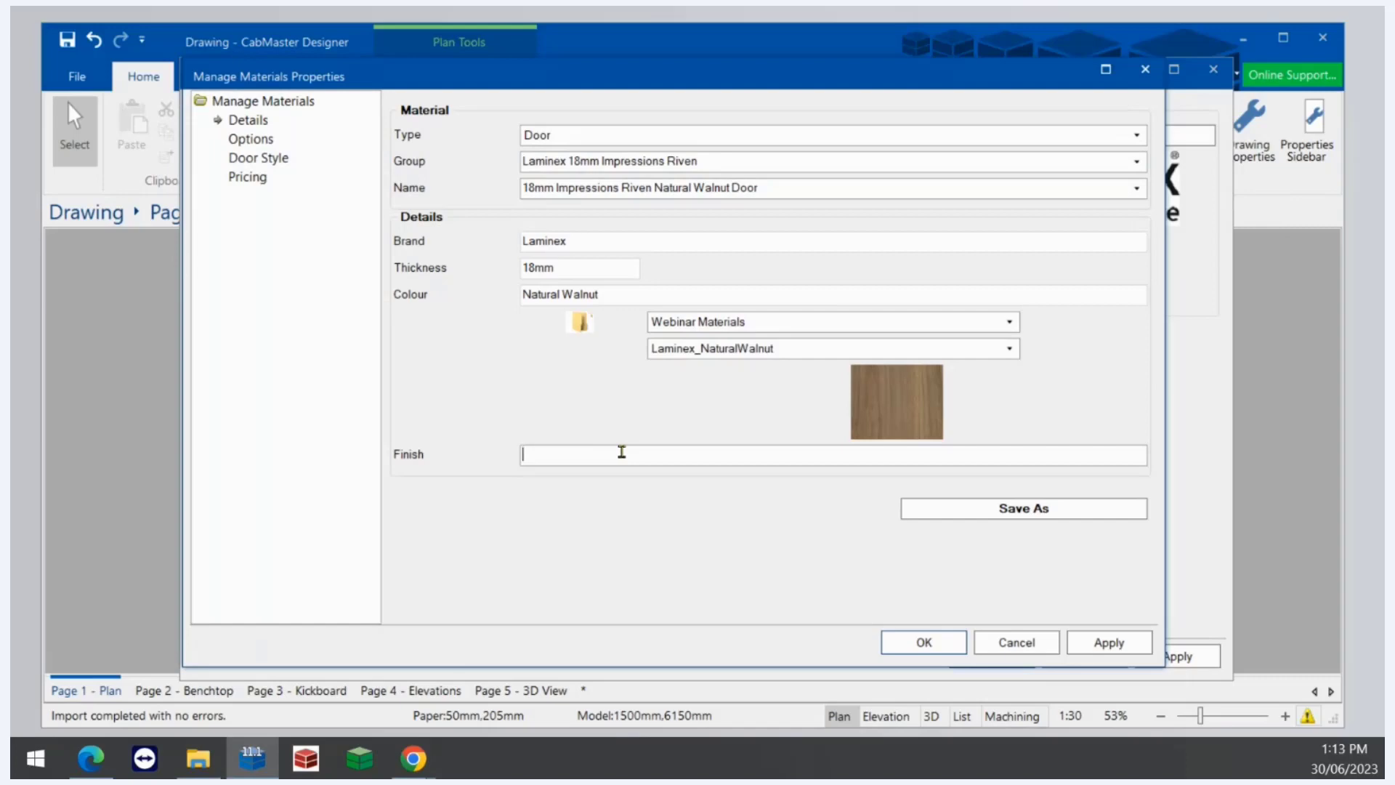
type("Ma")
left_click(953, 520)
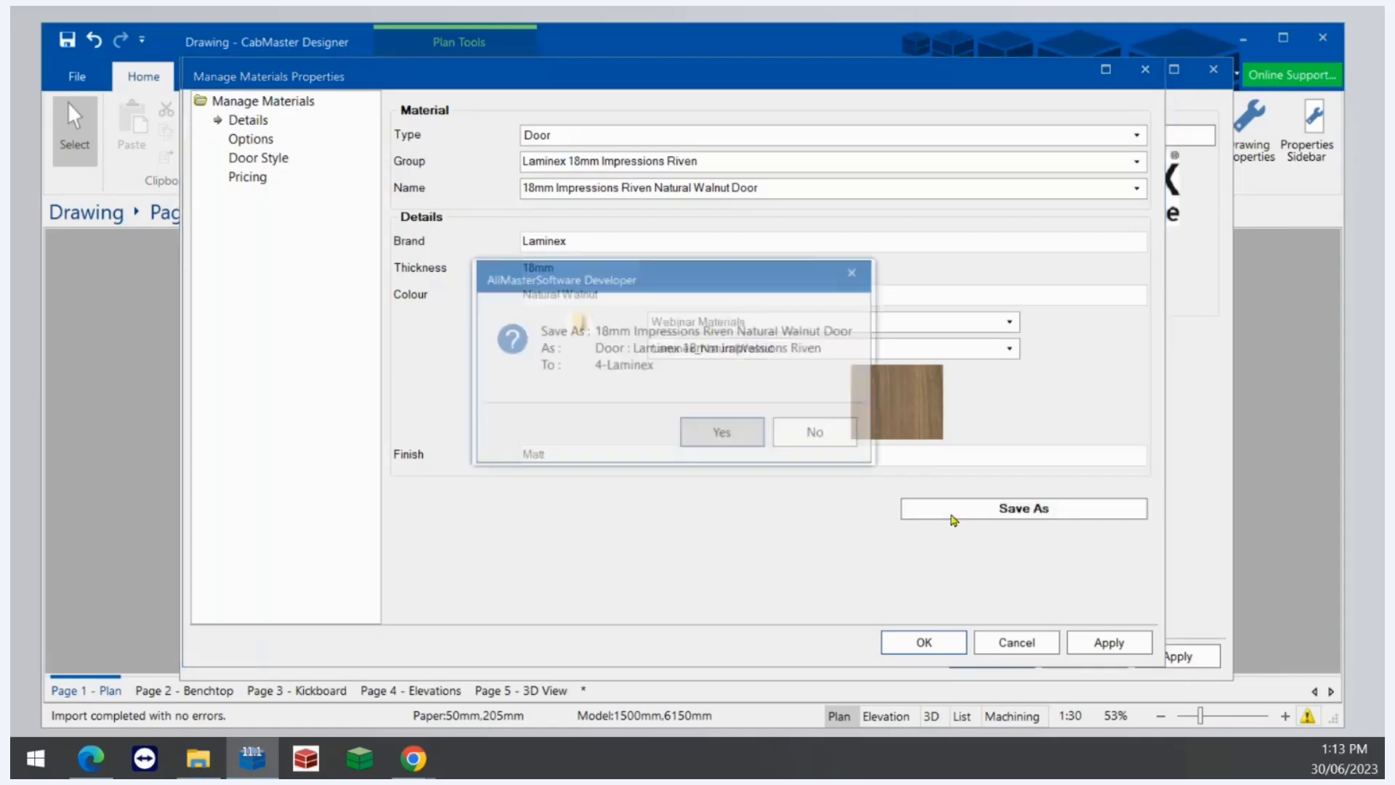
left_click(746, 434)
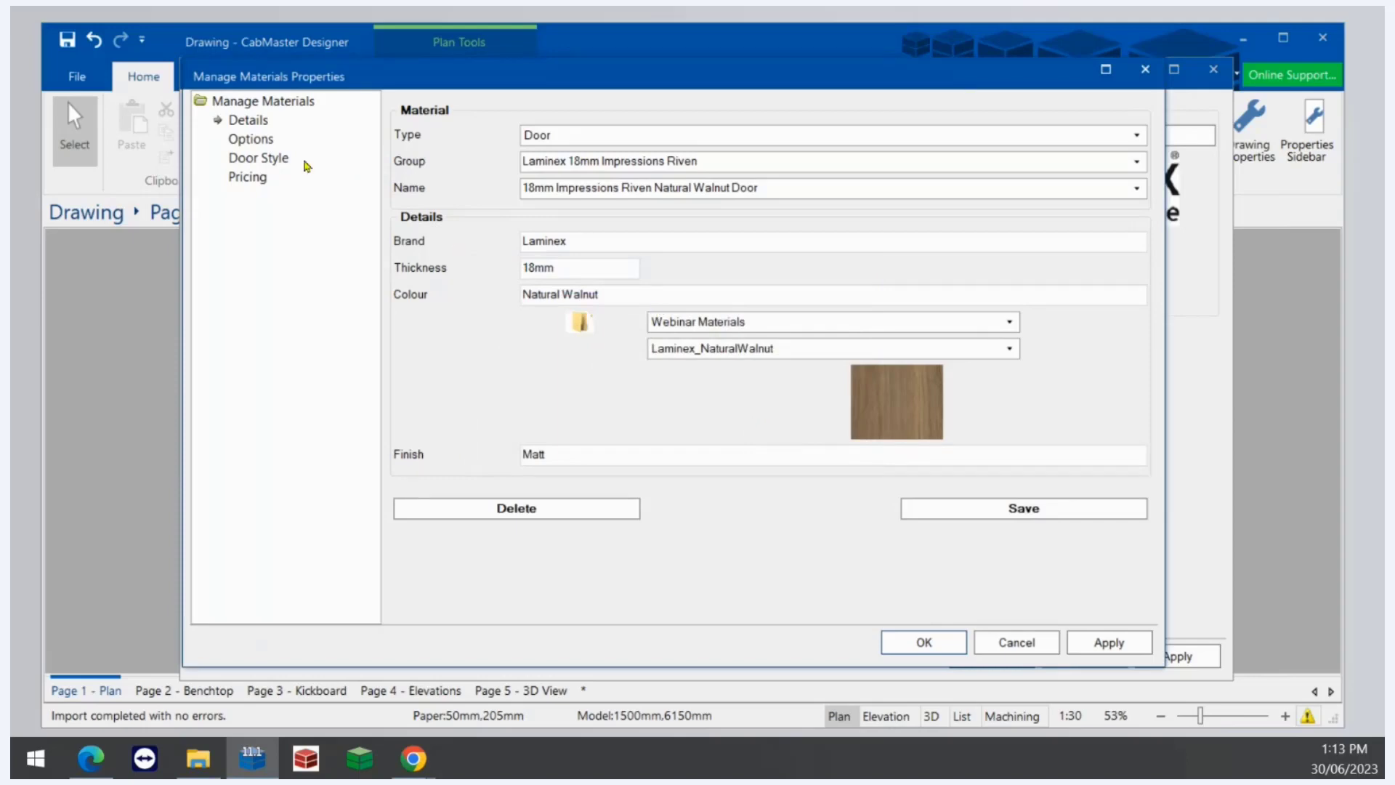
- Set the material's CNC name to 18mm Impressions Riven Natrual Walnut on the options page
left_click(256, 143)
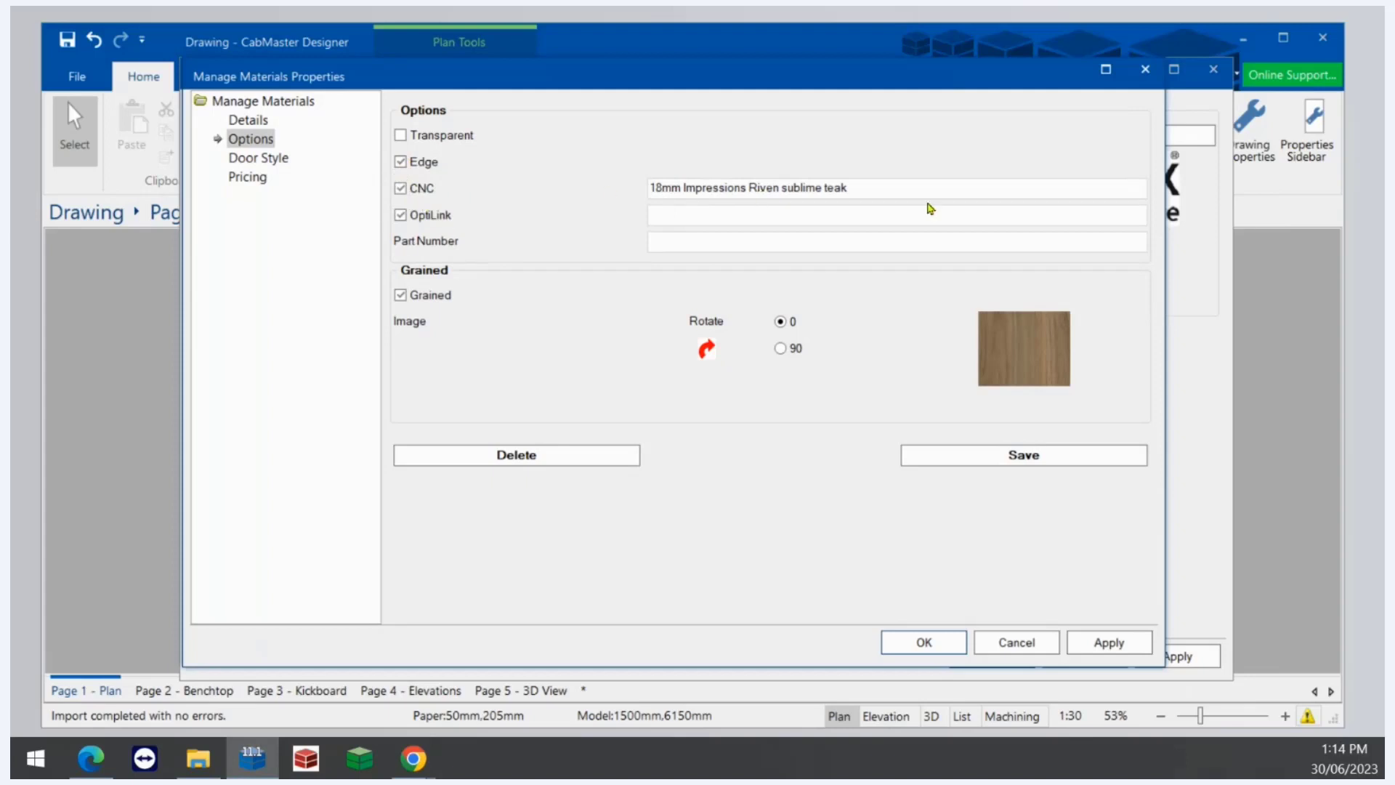
left_click(902, 186)
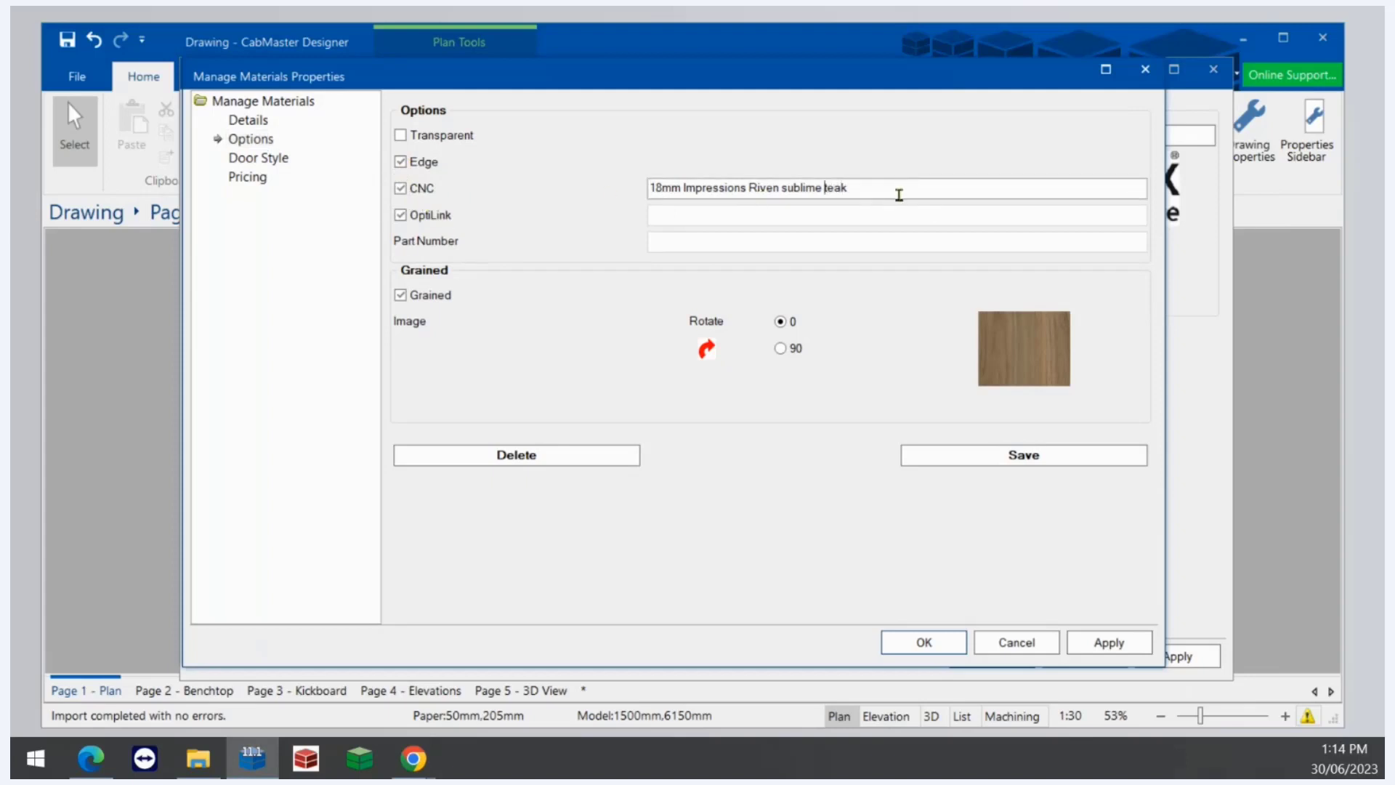
key("Delete")
key("BackSpace")
key("BackSpace")
key("BackSpace")
key("BackSpace")
key("BackSpace")
key("BackSpace")
type("NatrualOak")
key("BackSpace")
key("BackSpace")
key("BackSpace")
type("Walnut")
left_click(400, 215)
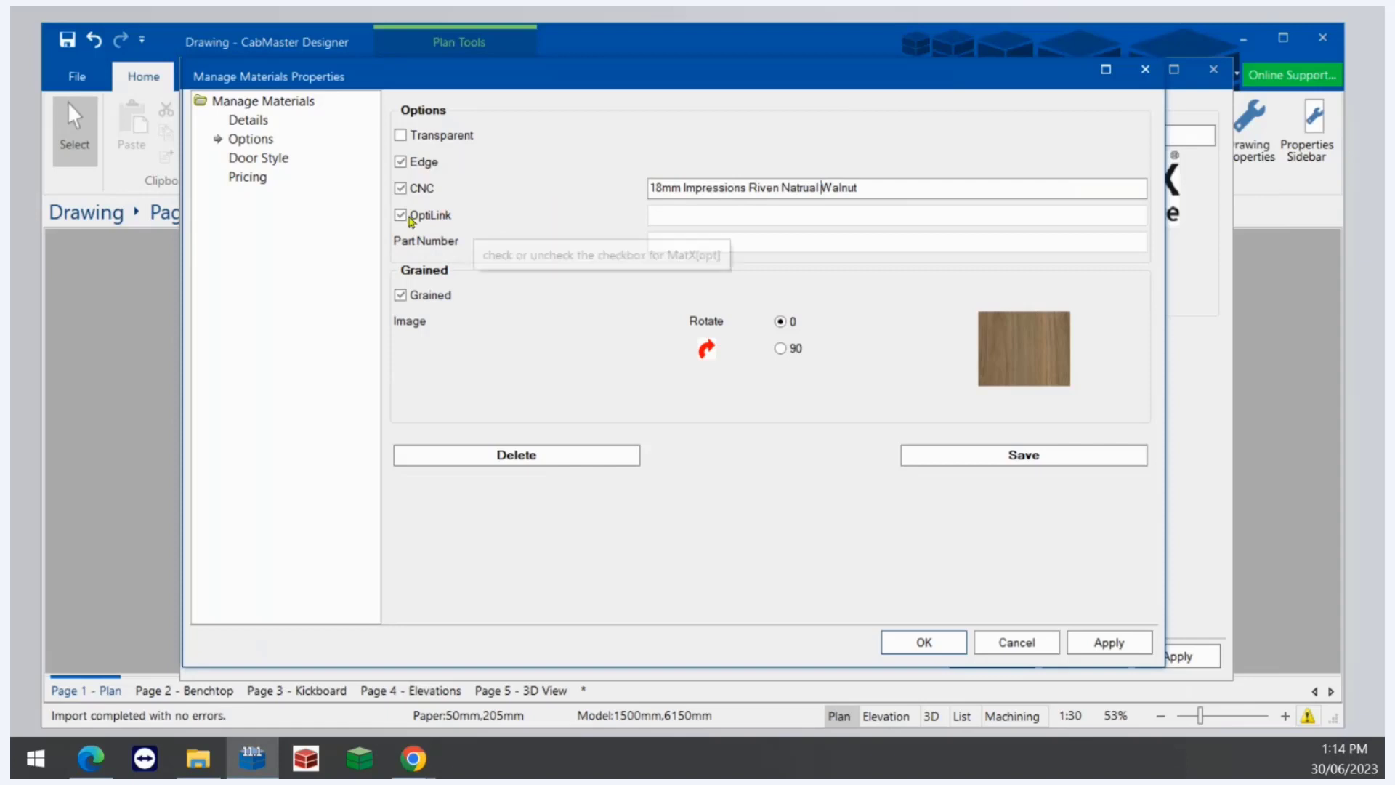
left_click(656, 216)
left_click(663, 246)
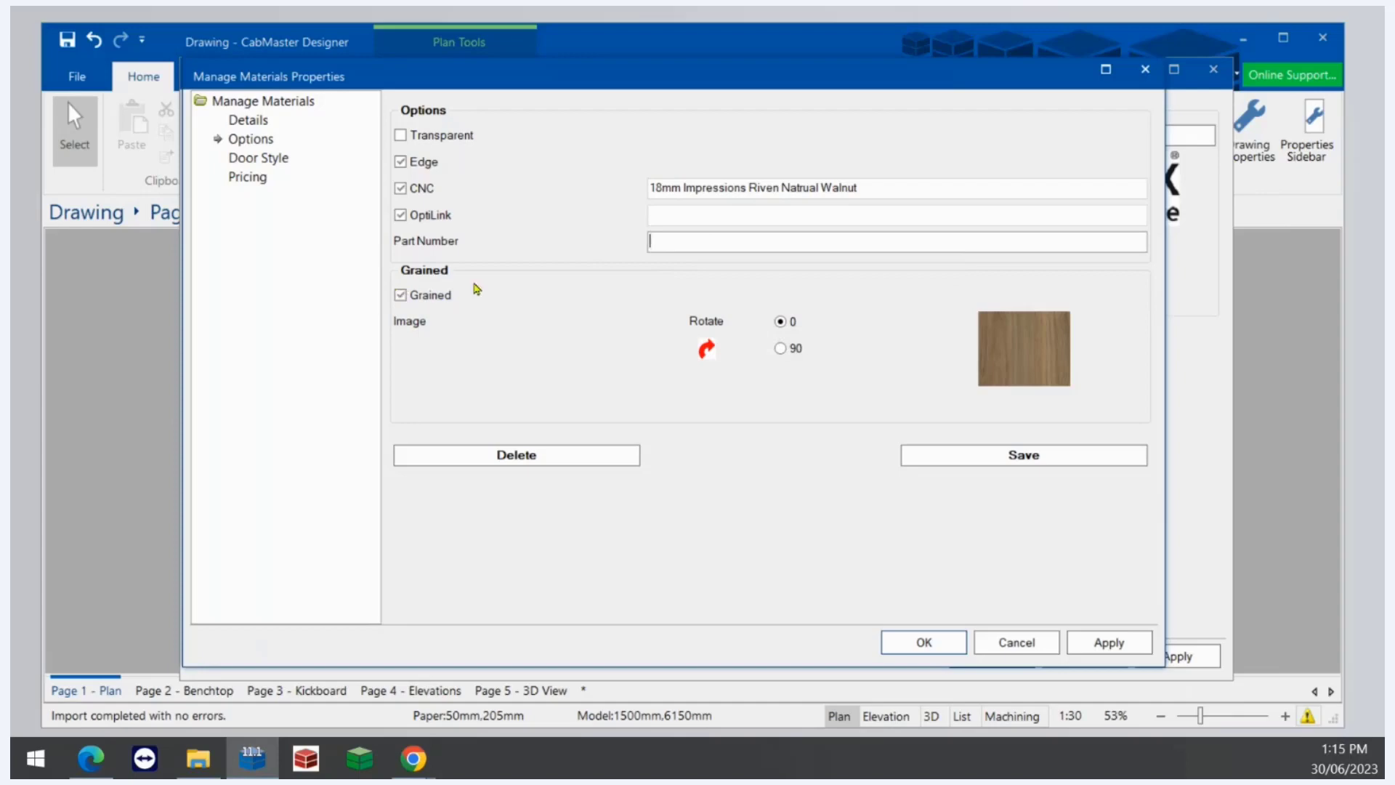
left_click(401, 297)
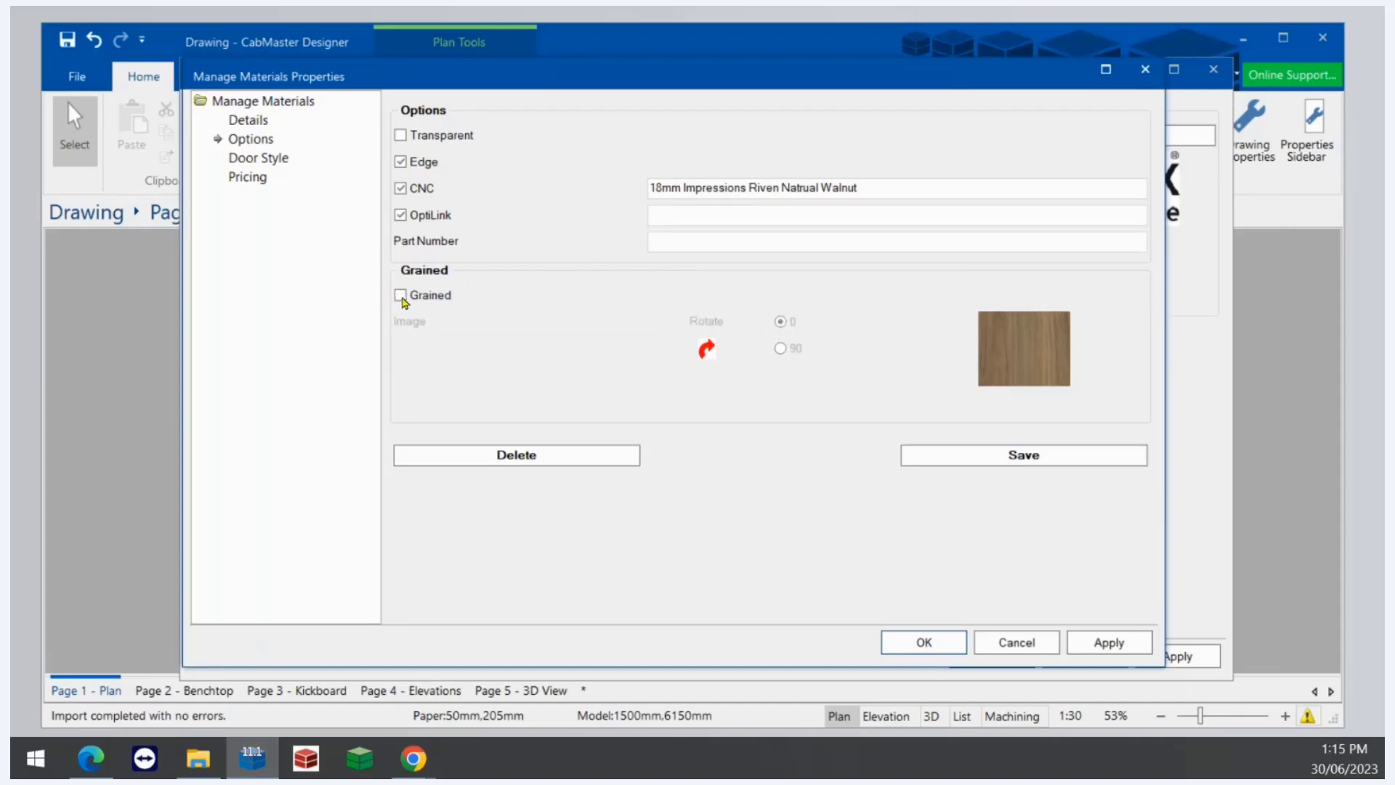
left_click(400, 296)
- Save the updated door material, confirm the save, apply and close the material properties
left_click(956, 453)
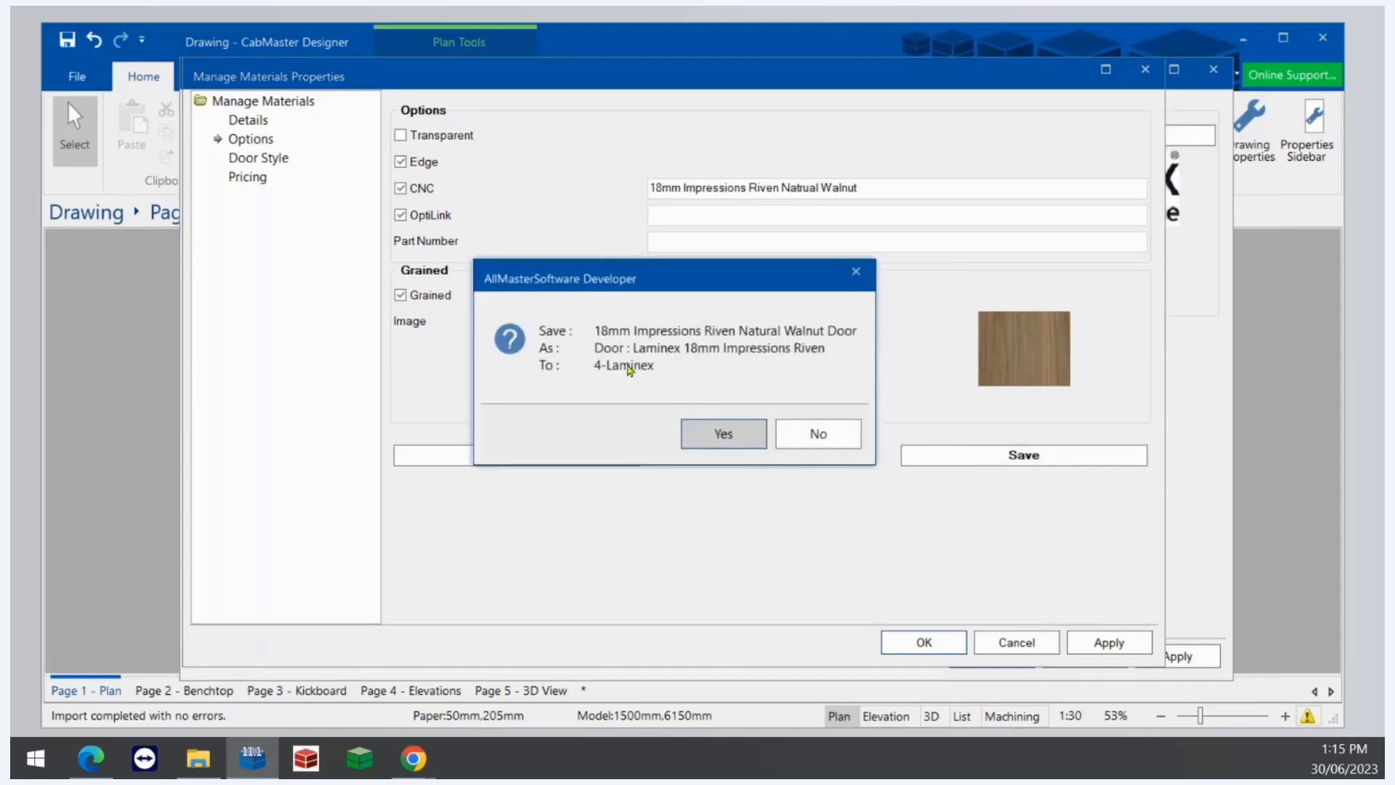
left_click(720, 433)
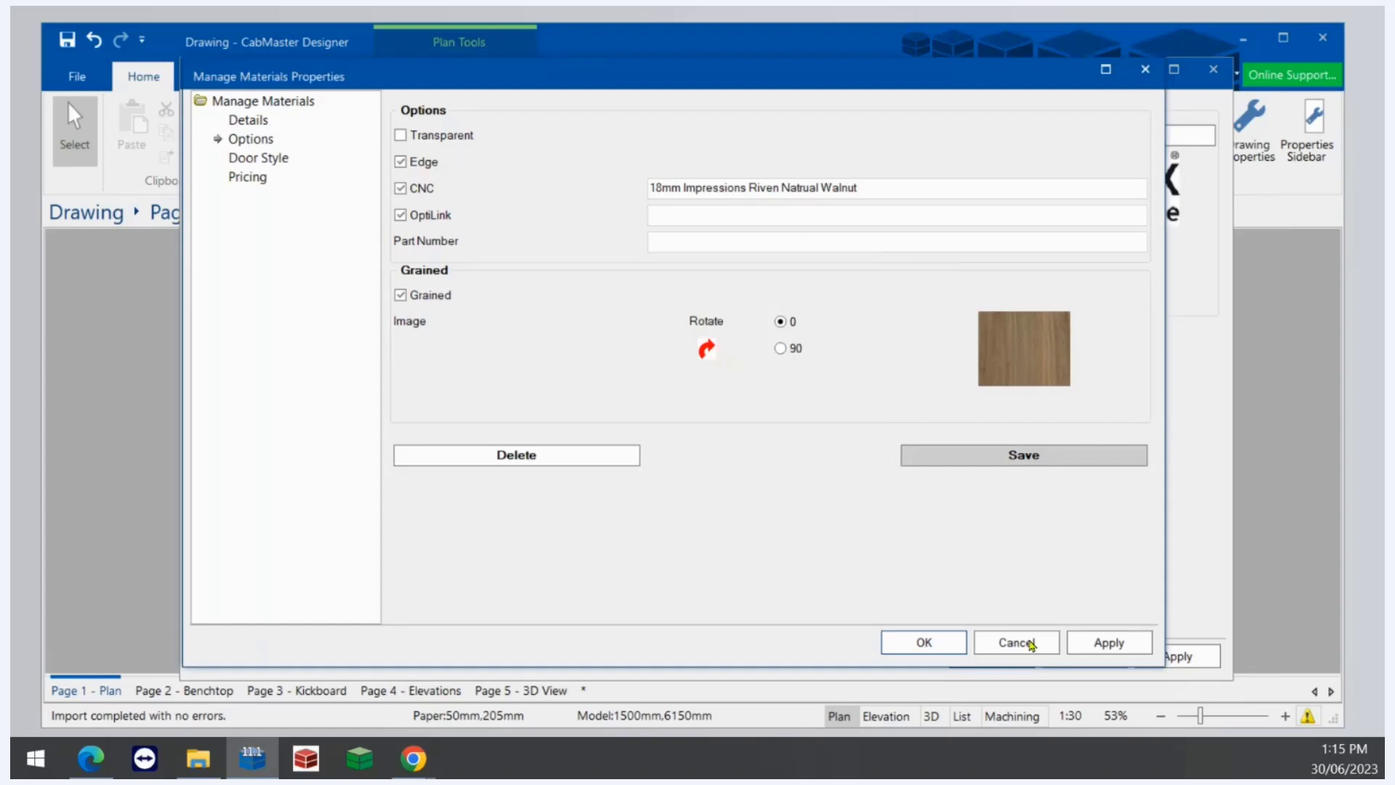
left_click(1087, 647)
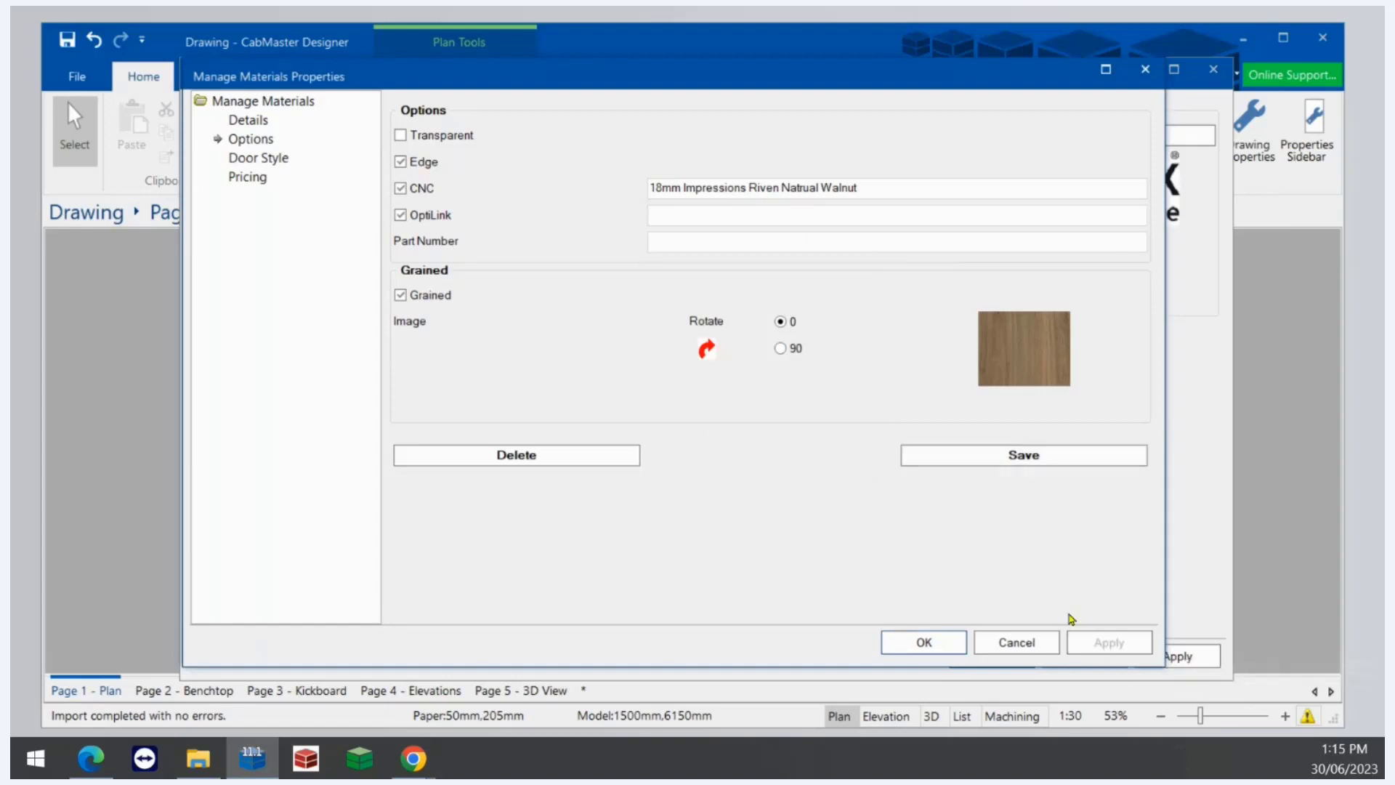
left_click(924, 643)
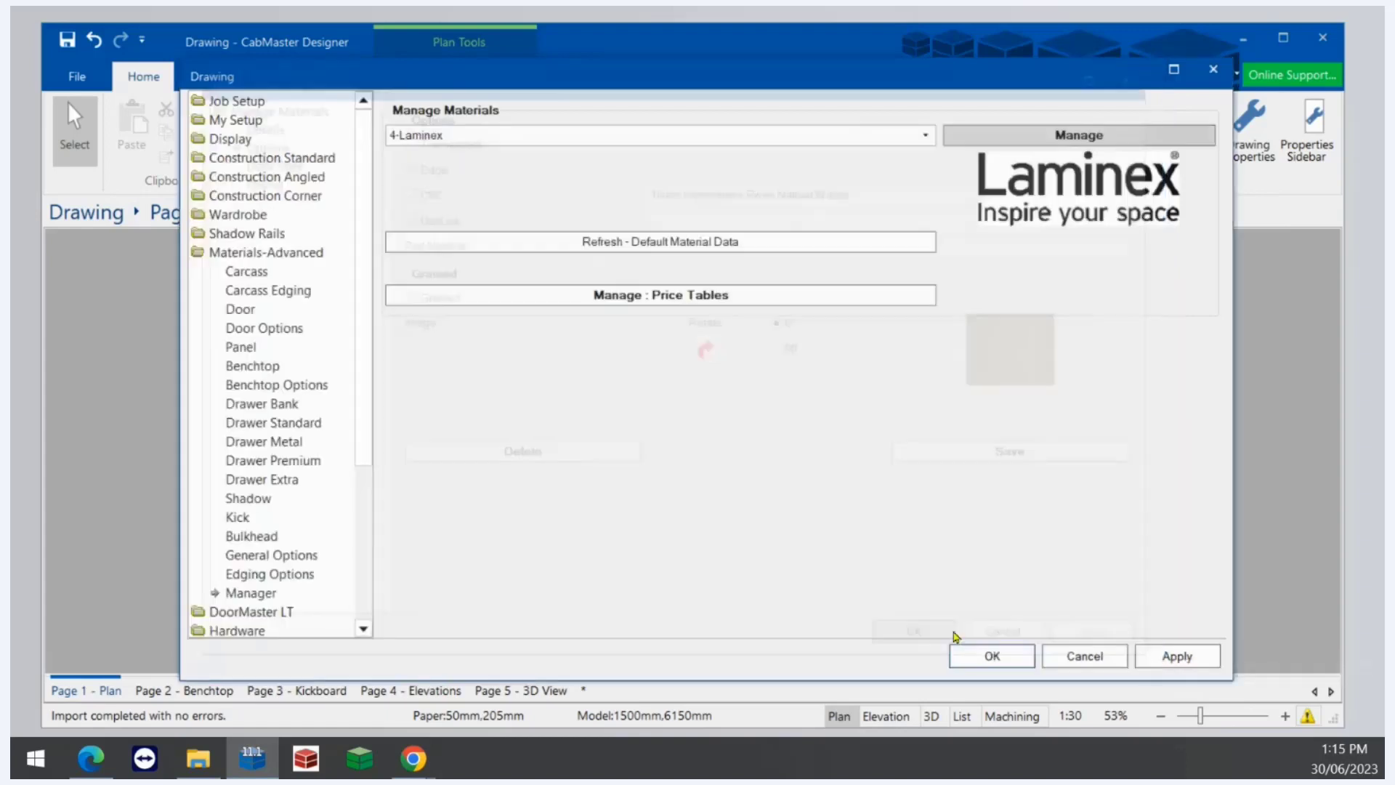
- Set the job's floor door material to 4-Laminex, Laminex 18mm Impressions Riven, 18mm Impressions Riven Natural Walnut Door
left_click(1159, 647)
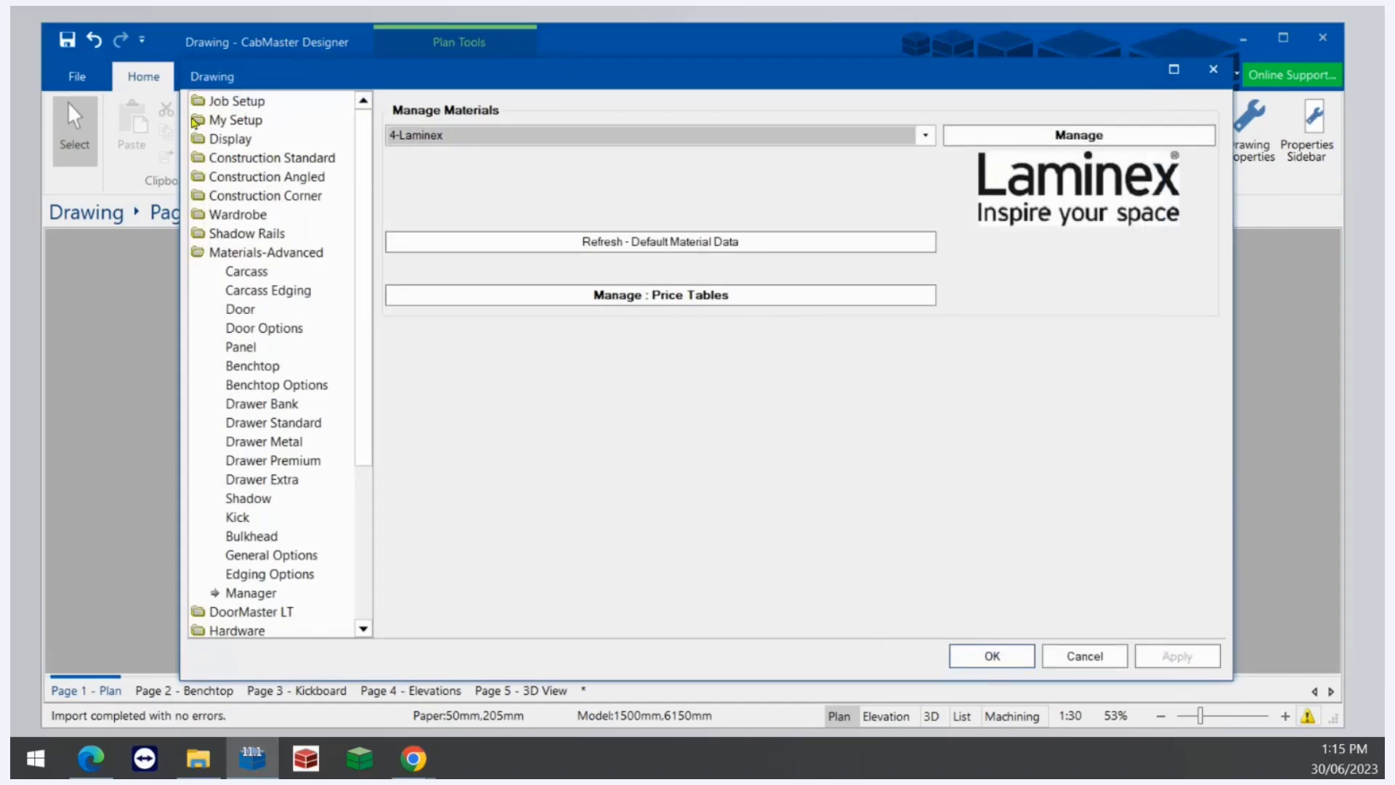
left_click(243, 102)
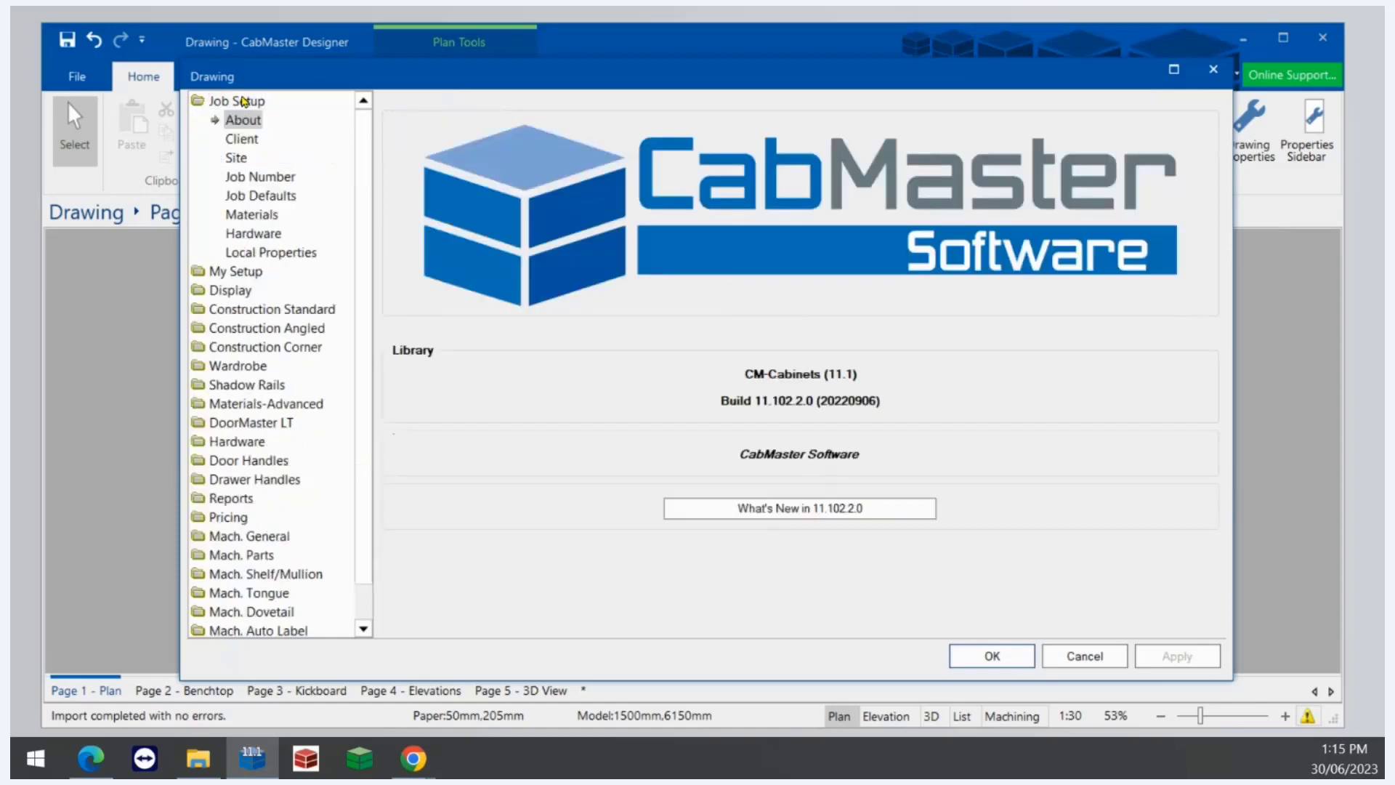
left_click(266, 216)
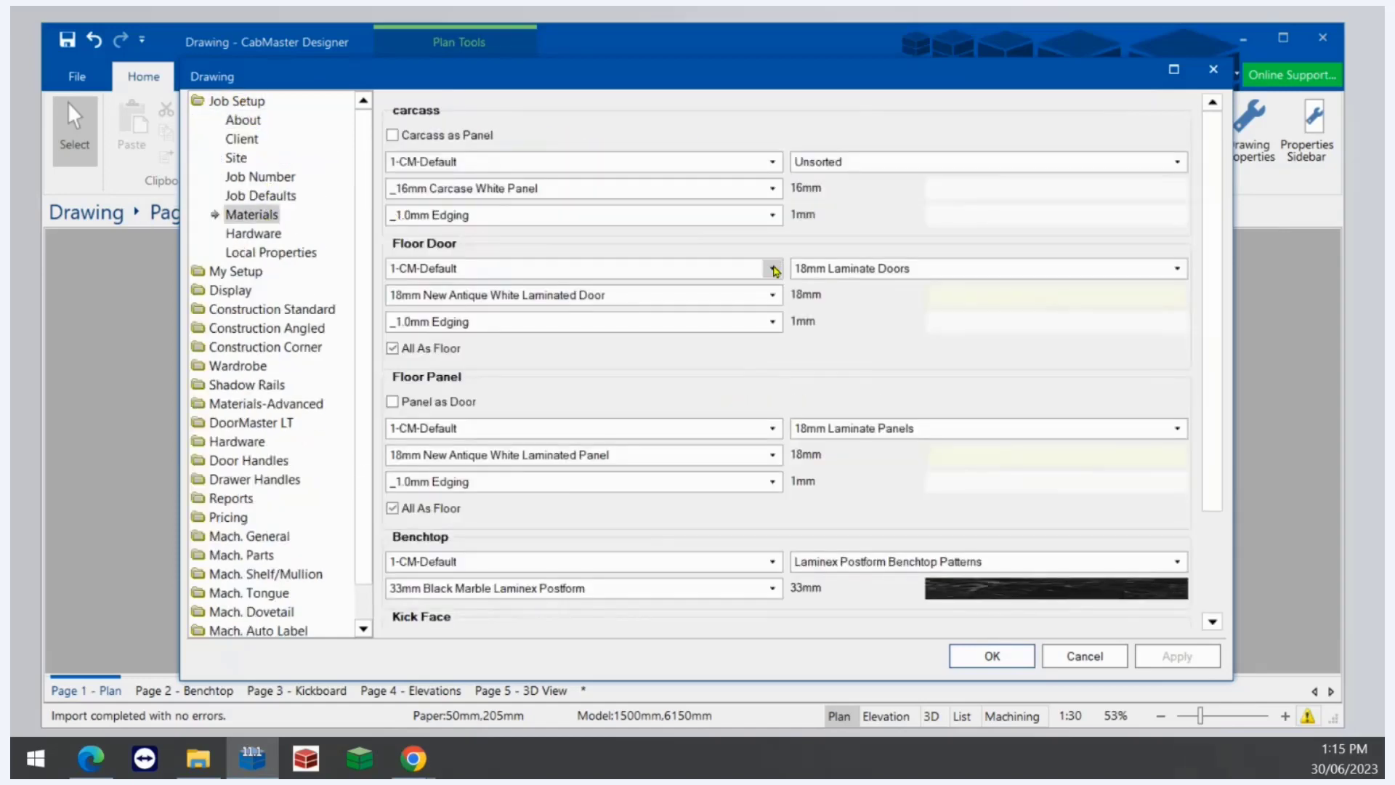
left_click(771, 271)
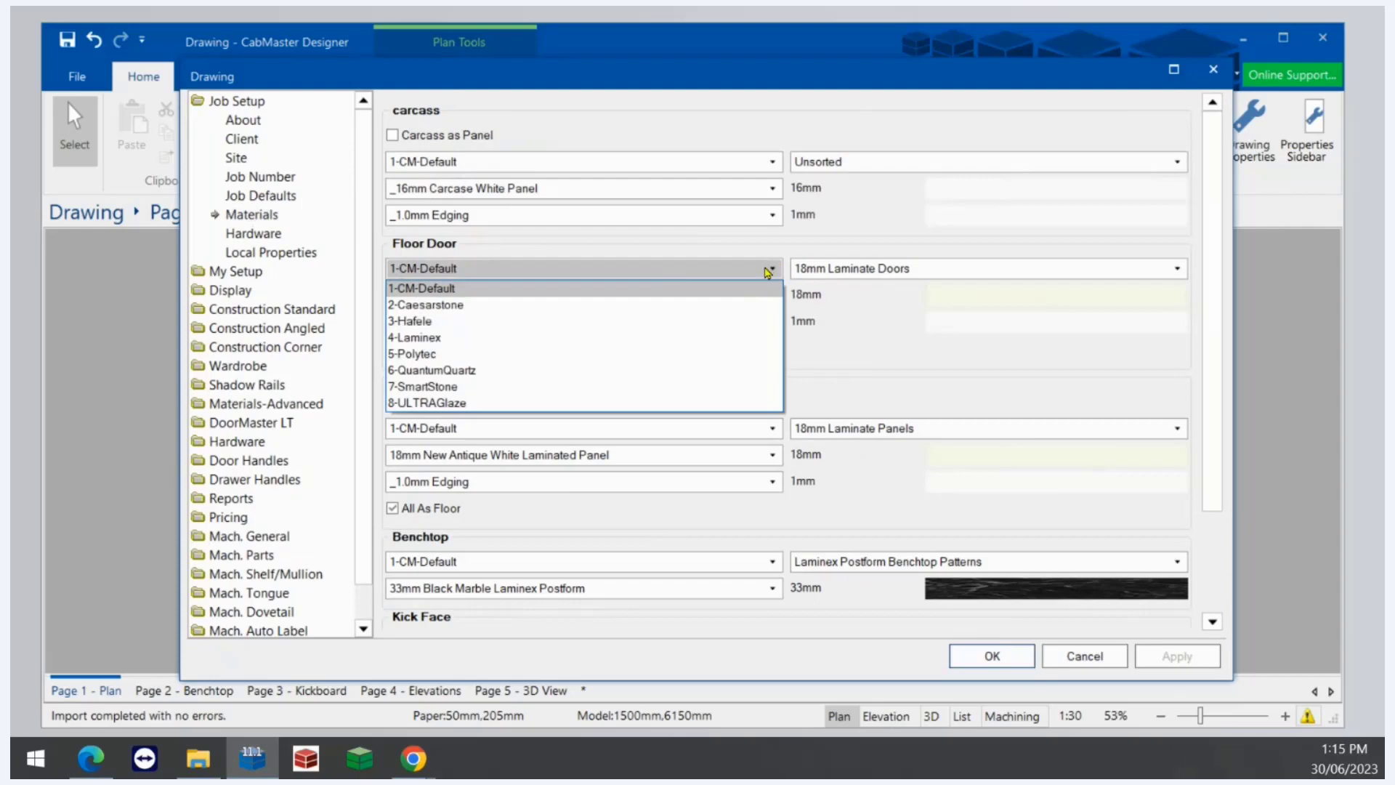
left_click(436, 333)
left_click(706, 430)
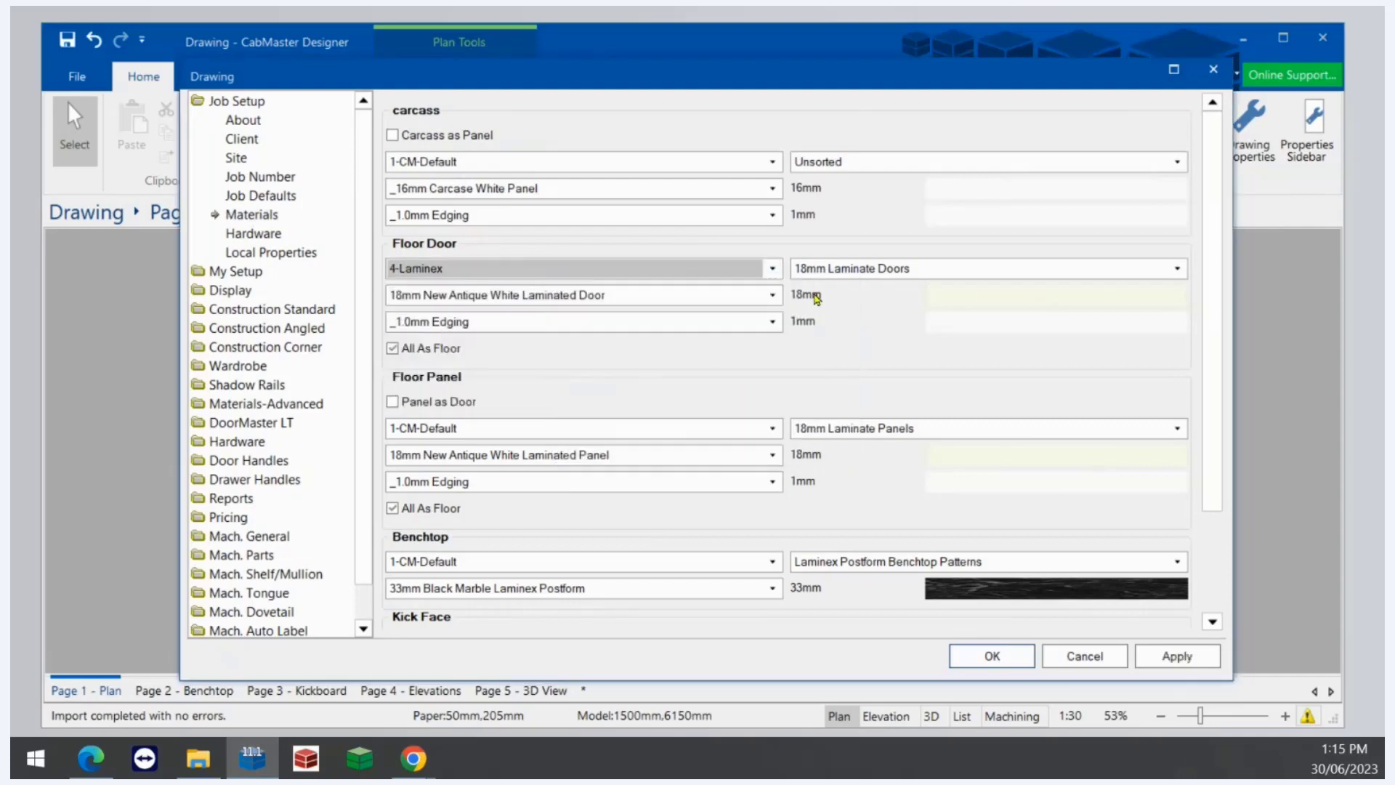
left_click(860, 273)
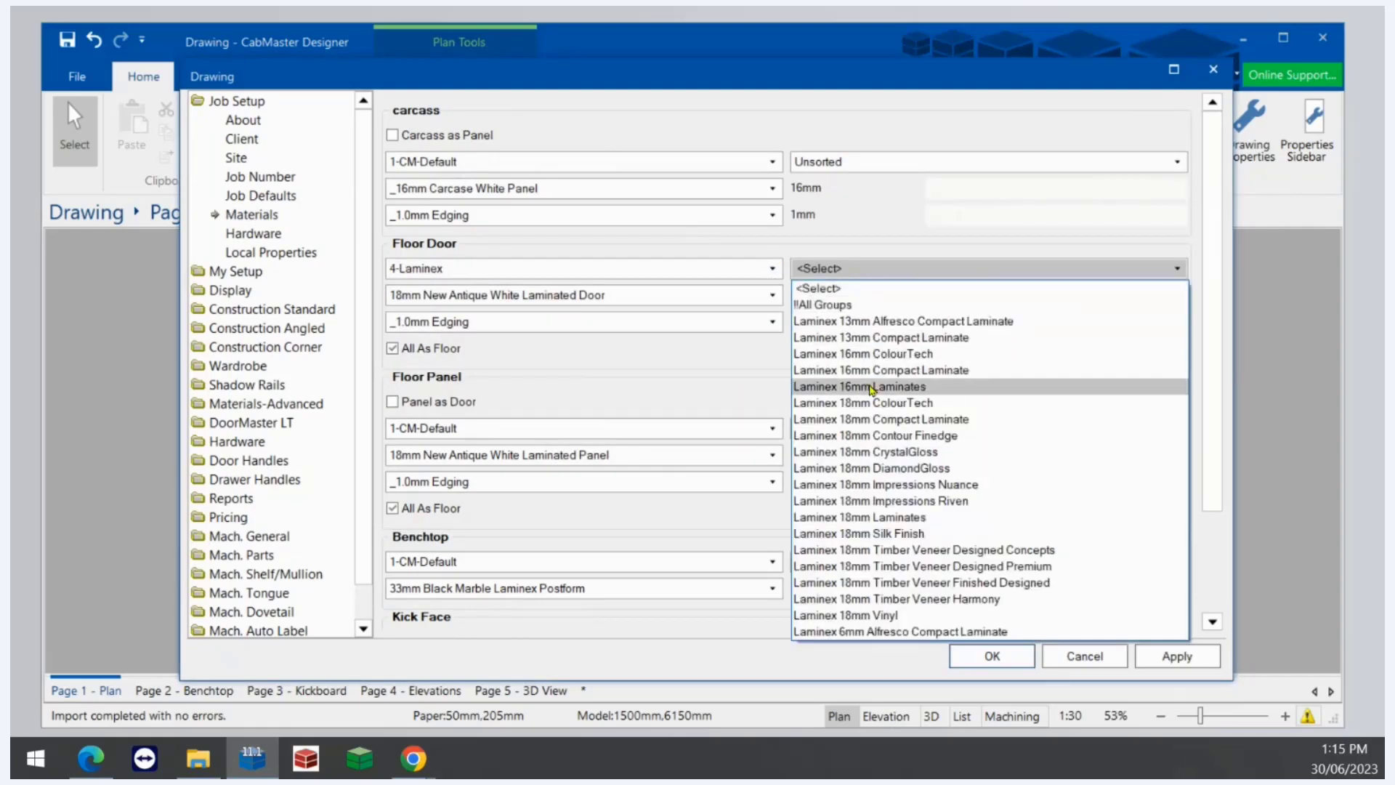
left_click(896, 502)
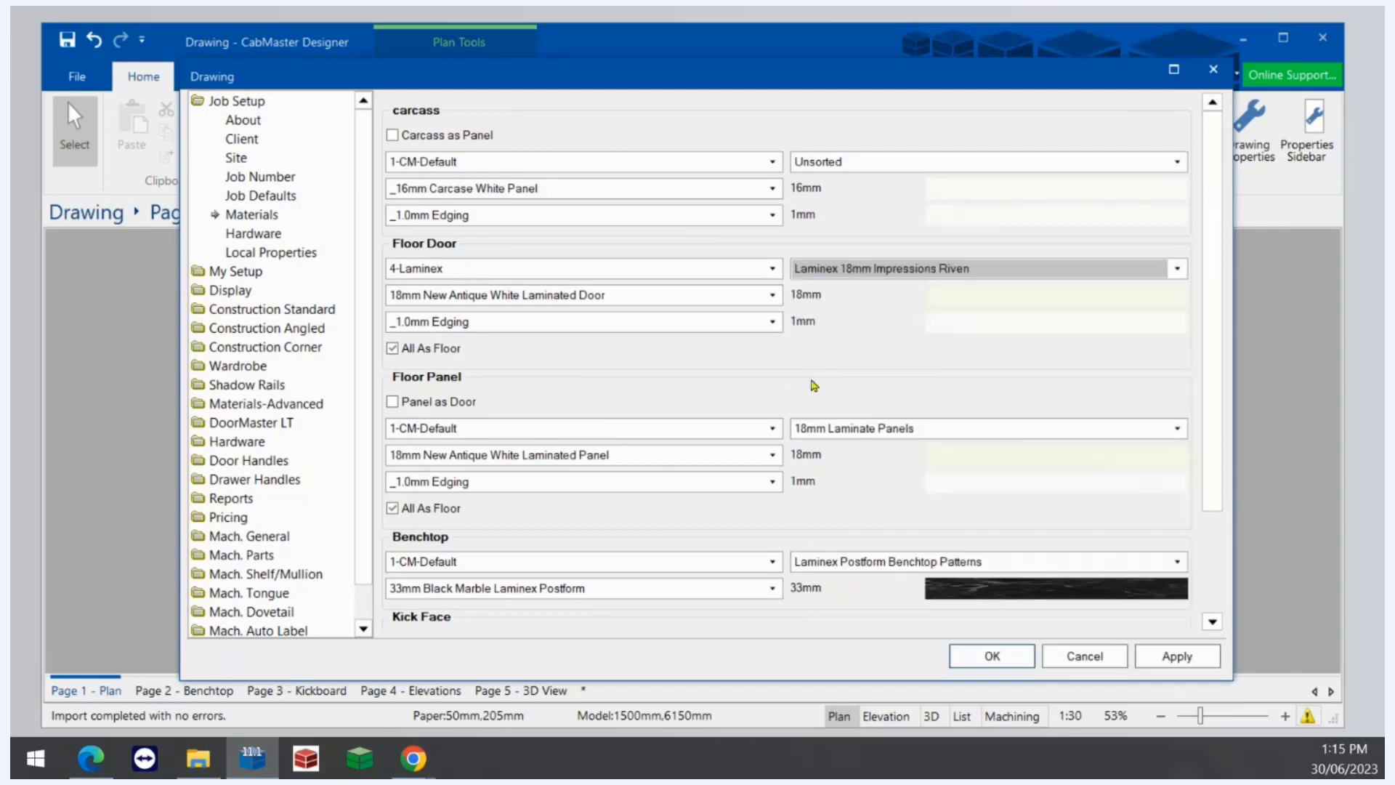
left_click(773, 295)
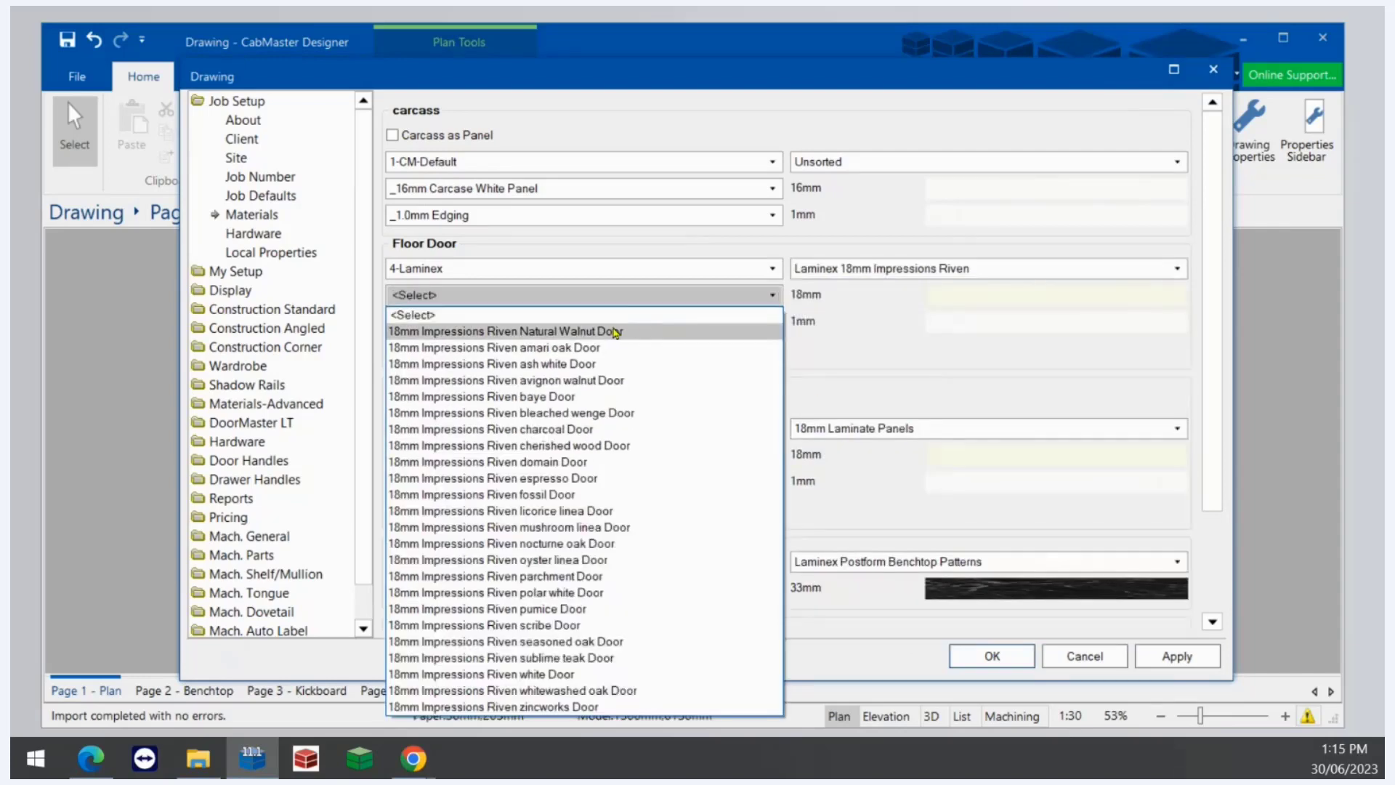
left_click(616, 333)
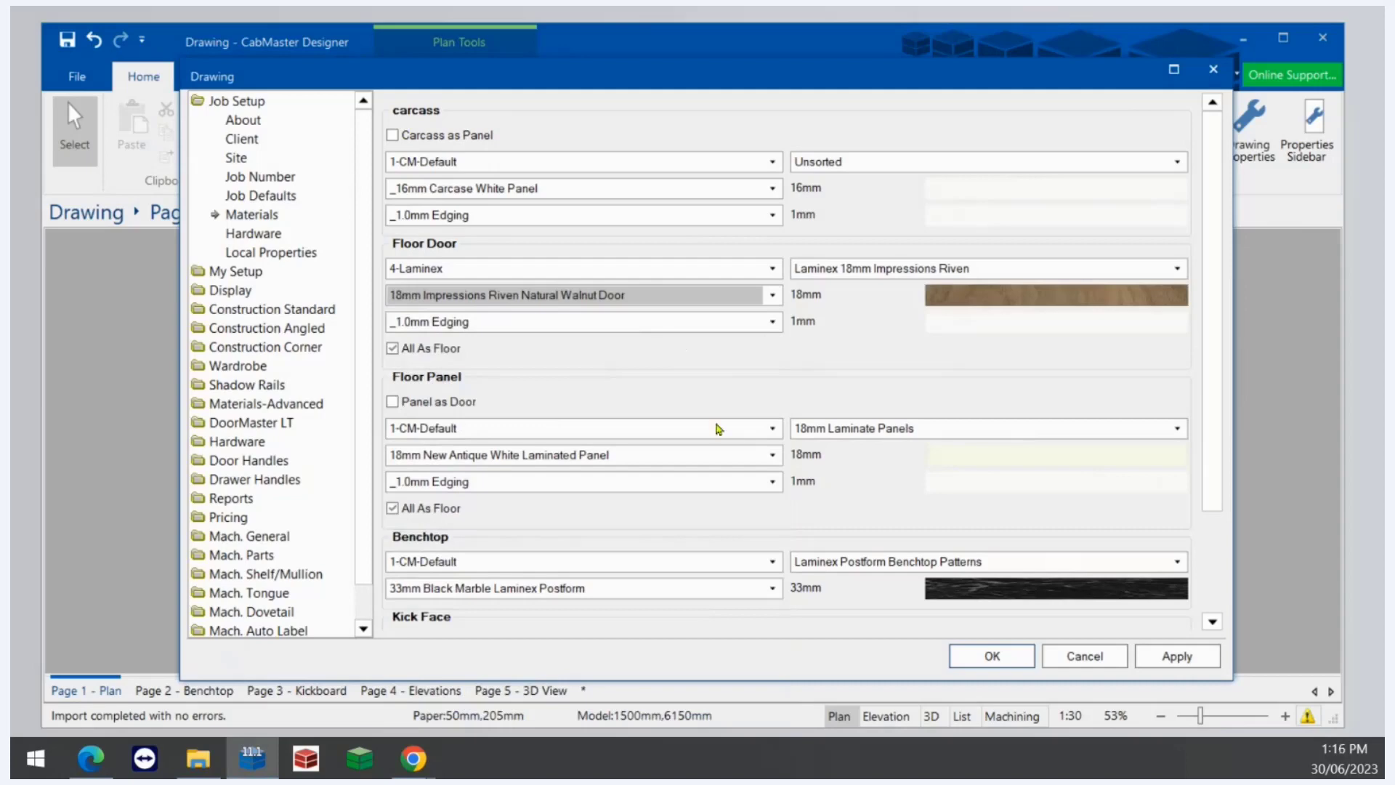
- Set the floor panel's supplier to 4-Laminex and group to Laminex 18mm Impressions Riven, and open its panel list
left_click(761, 435)
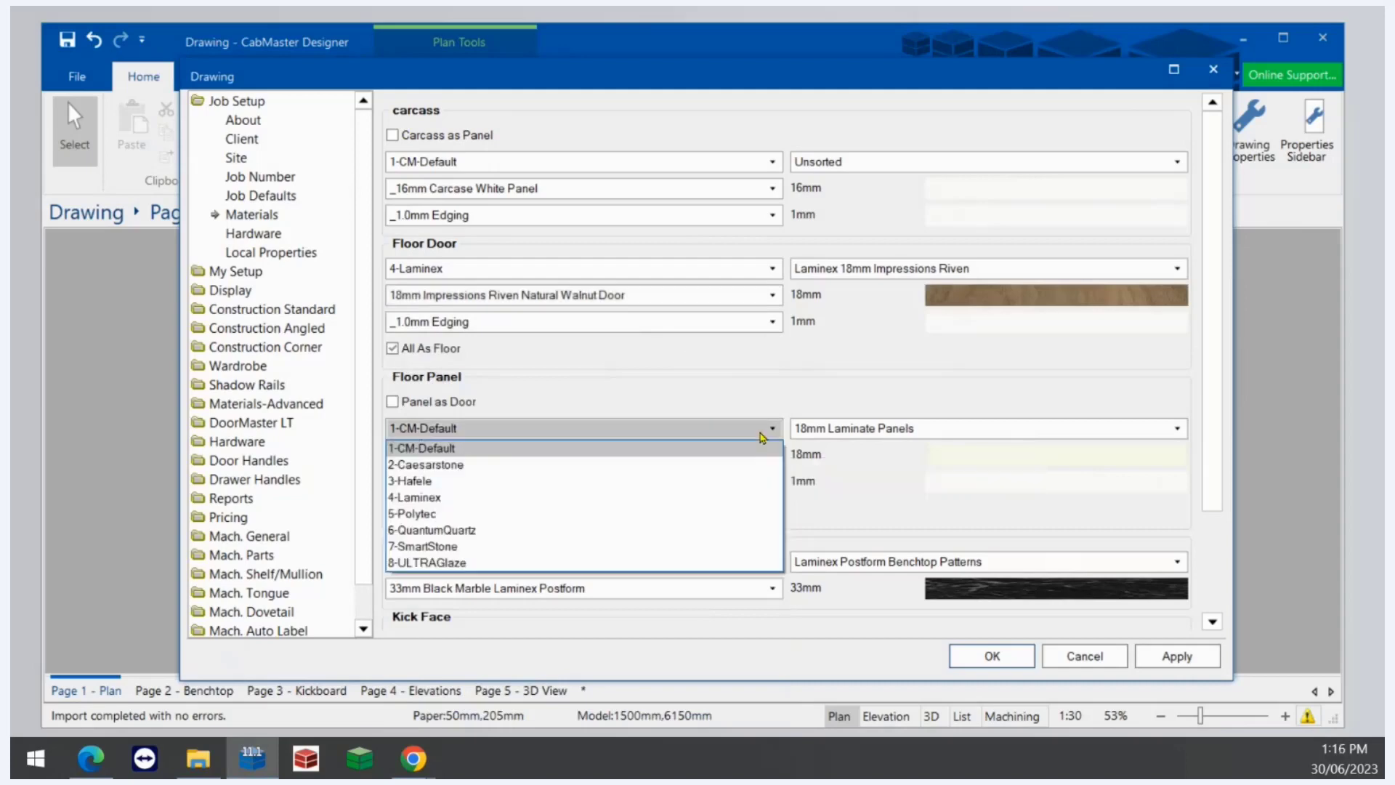
left_click(467, 500)
left_click(722, 433)
left_click(877, 428)
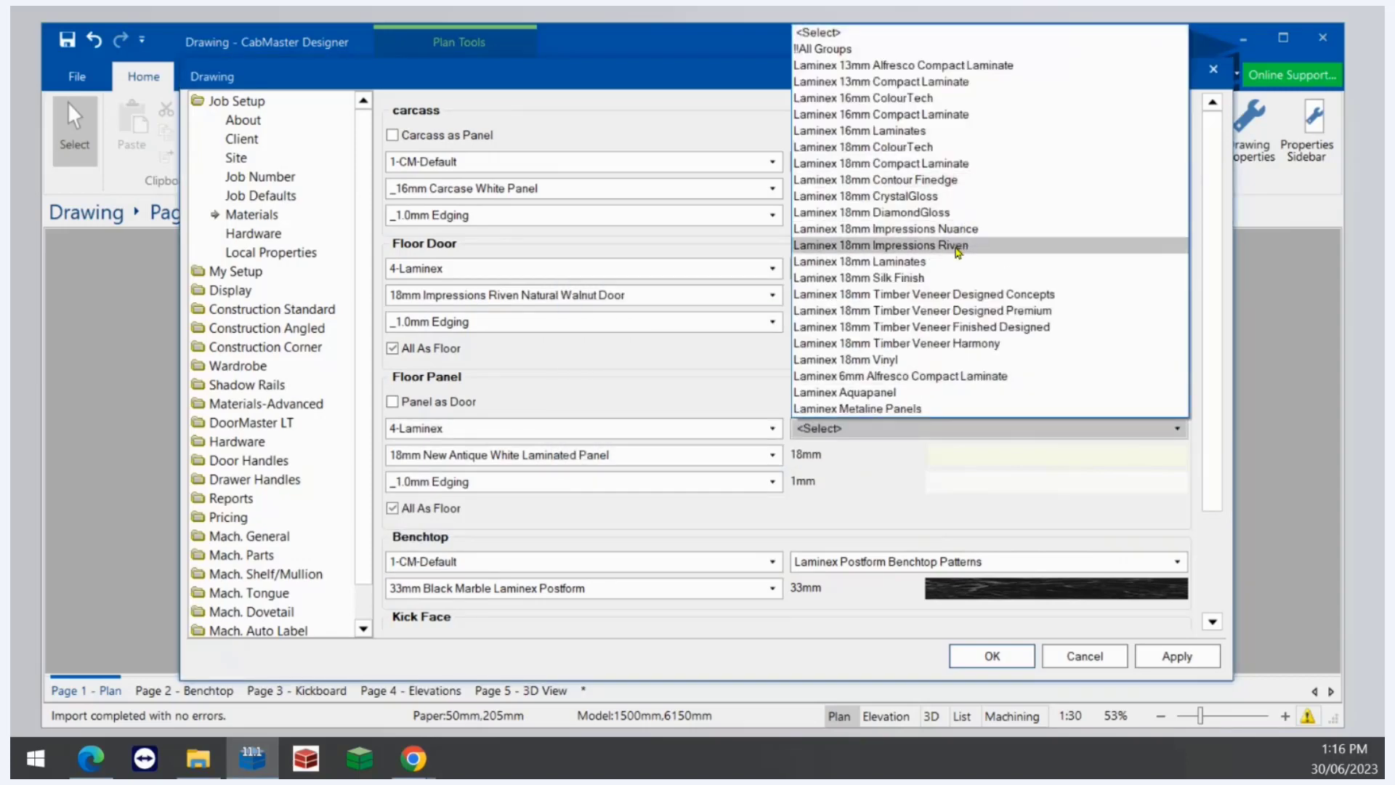
left_click(956, 247)
left_click(774, 456)
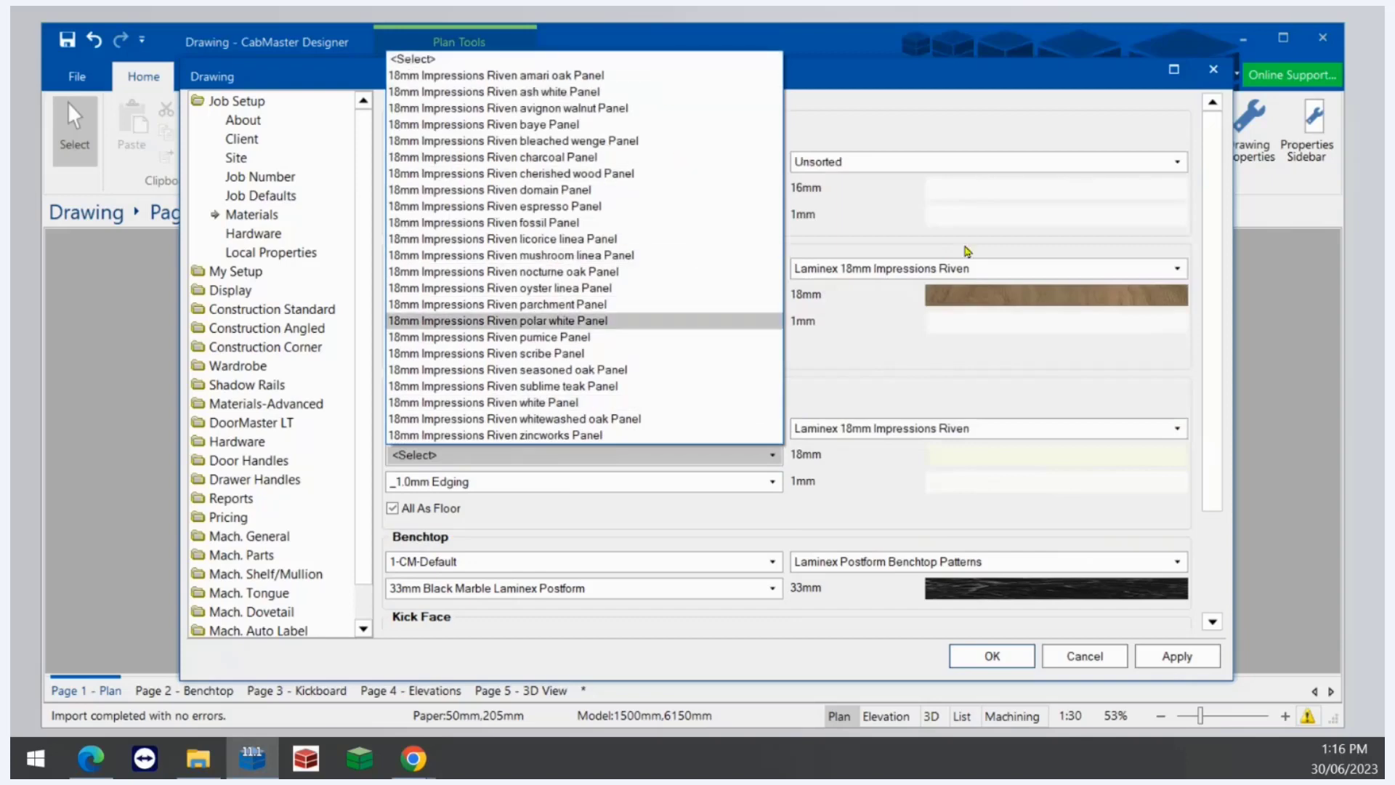
left_click(847, 351)
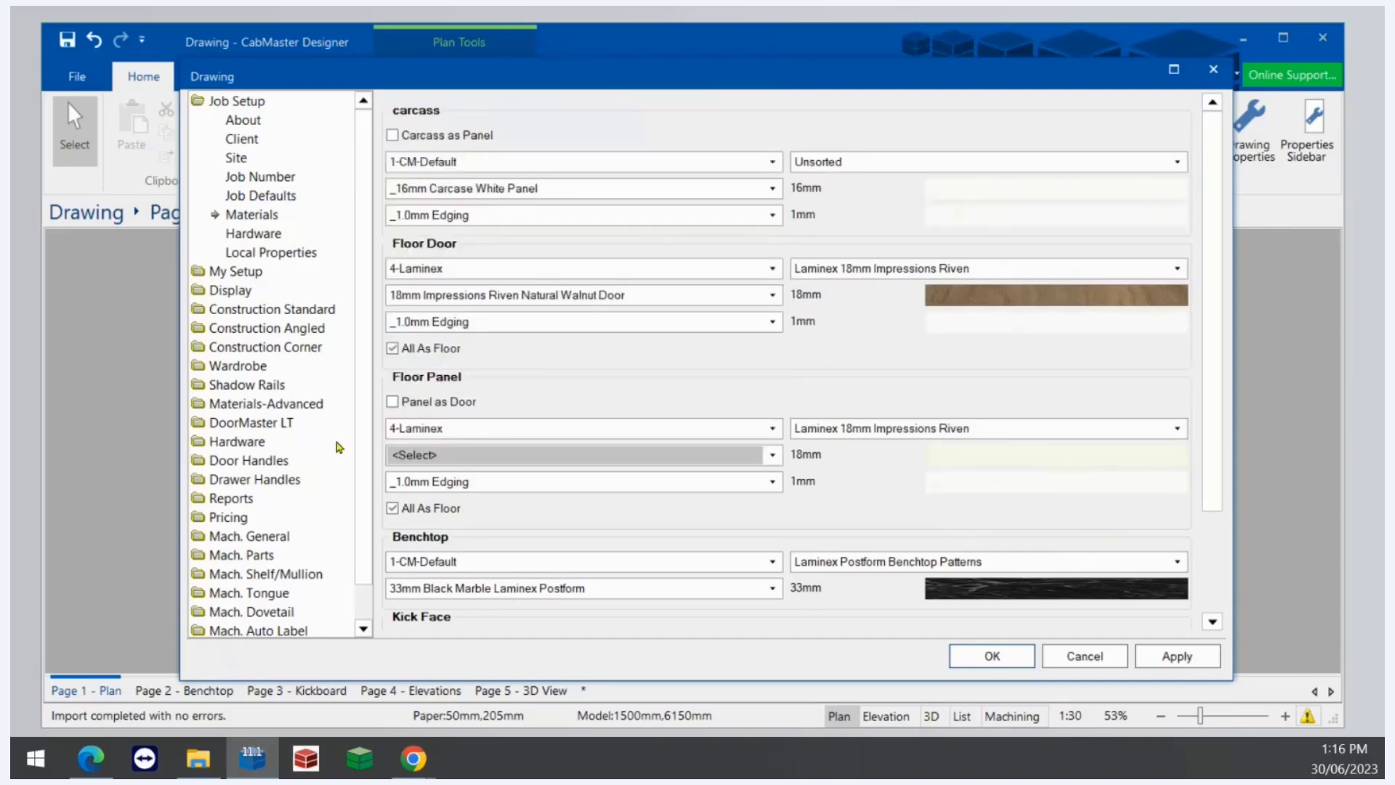
- Open the materials manager and load the 18mm Impressions Riven Natural Walnut Door material
left_click(288, 404)
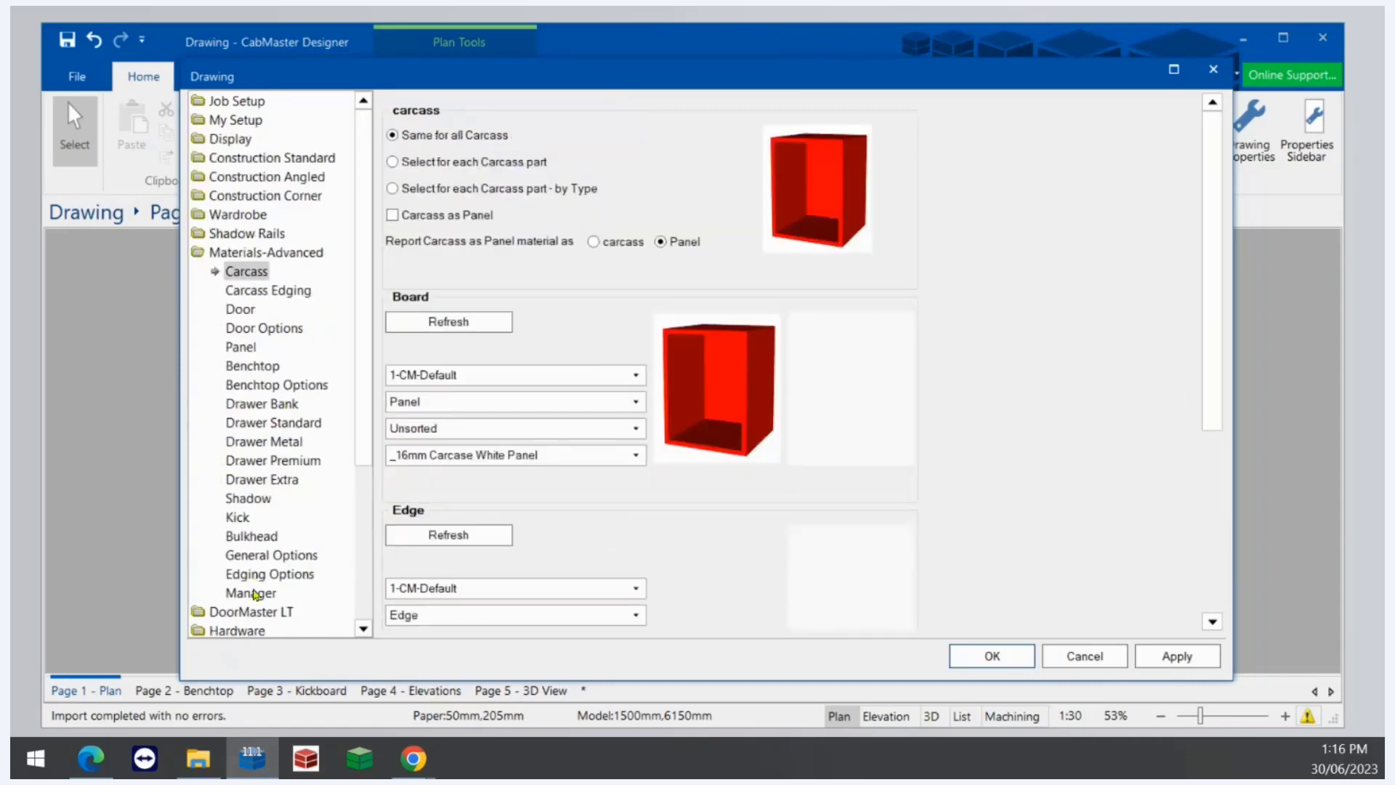
left_click(254, 594)
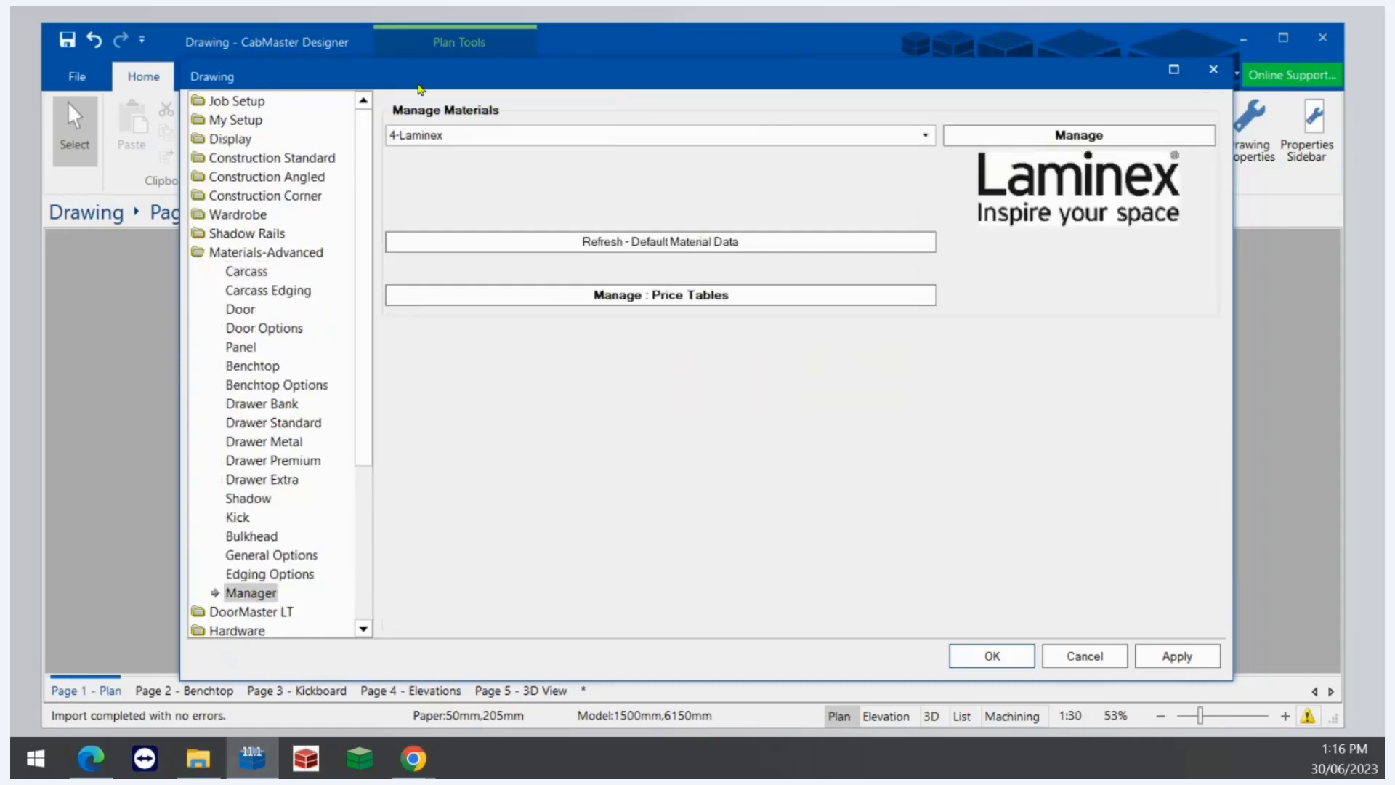
left_click(1090, 134)
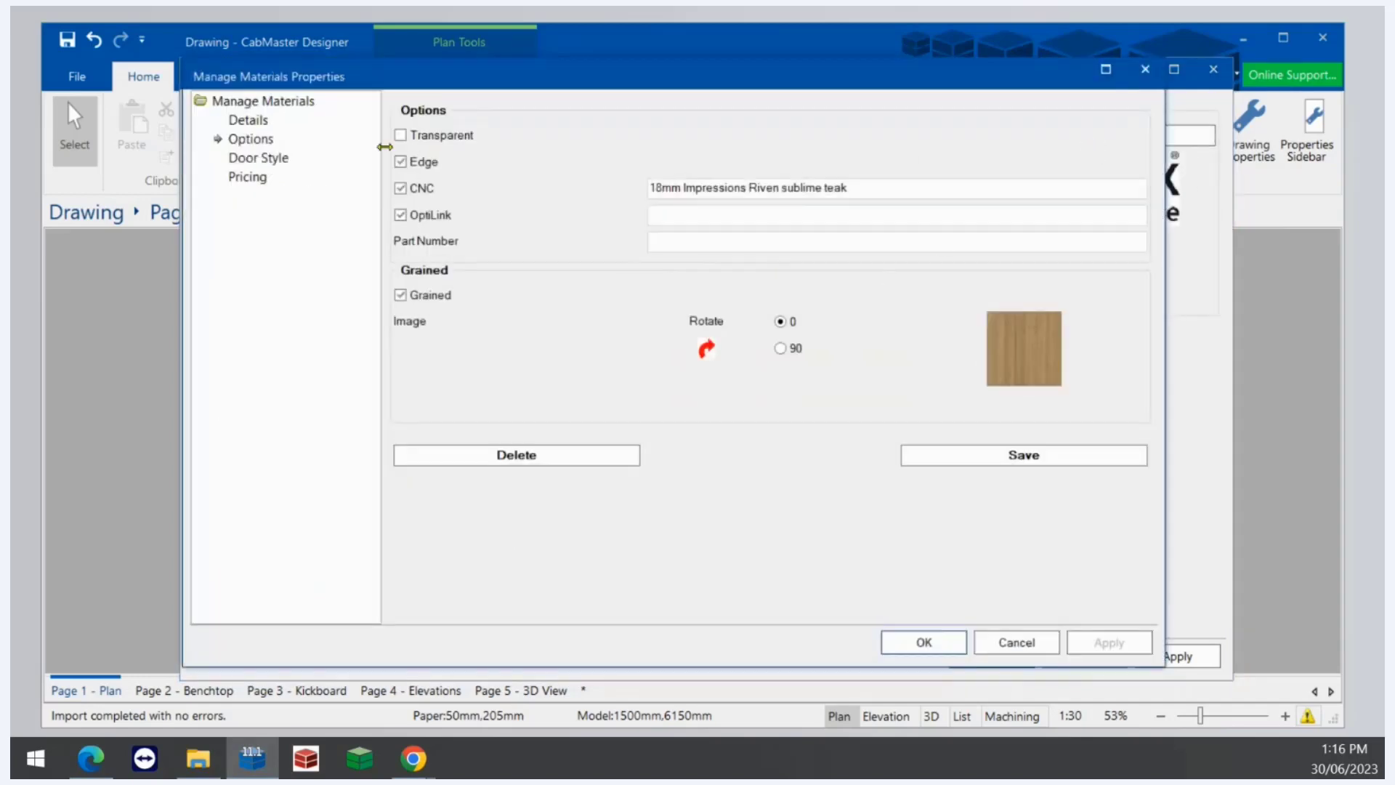
left_click(250, 121)
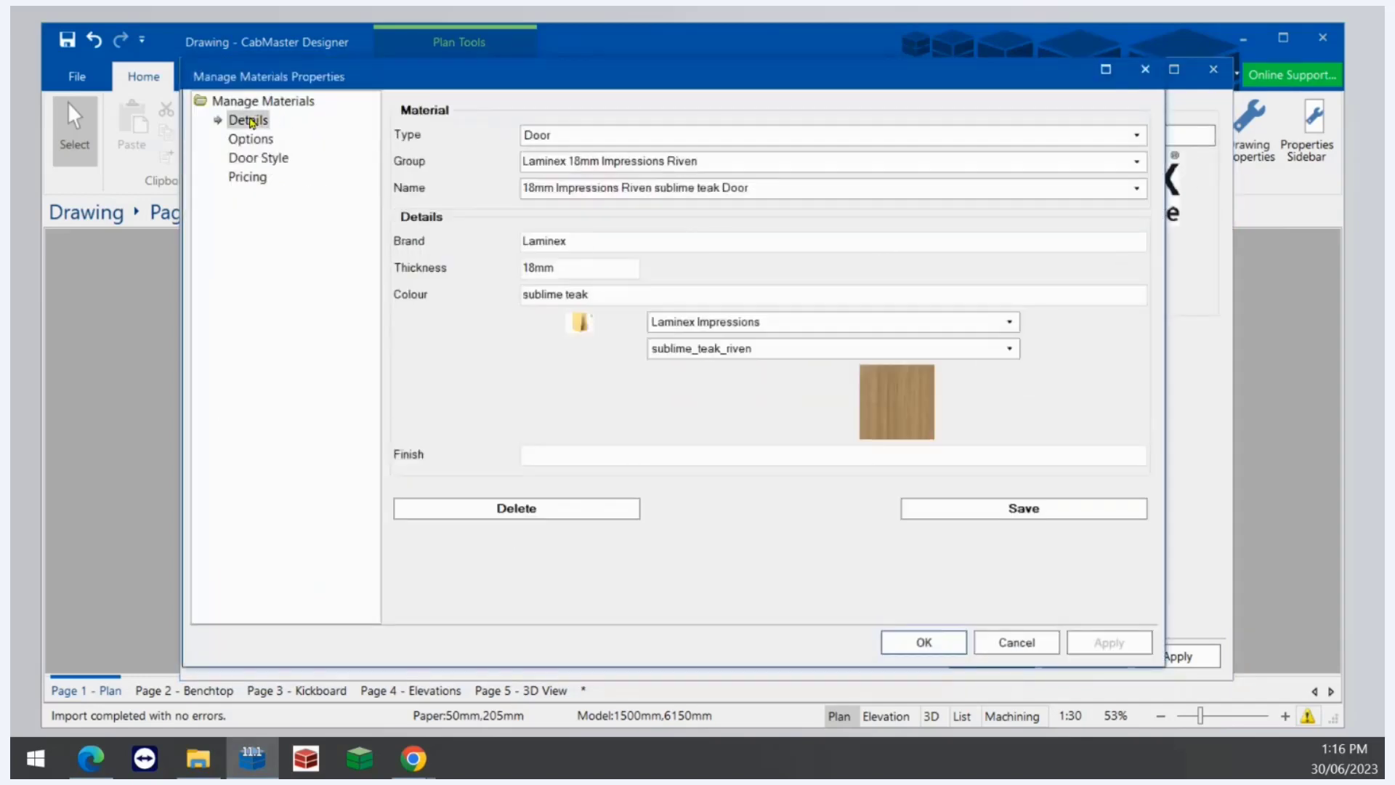
left_click(1135, 189)
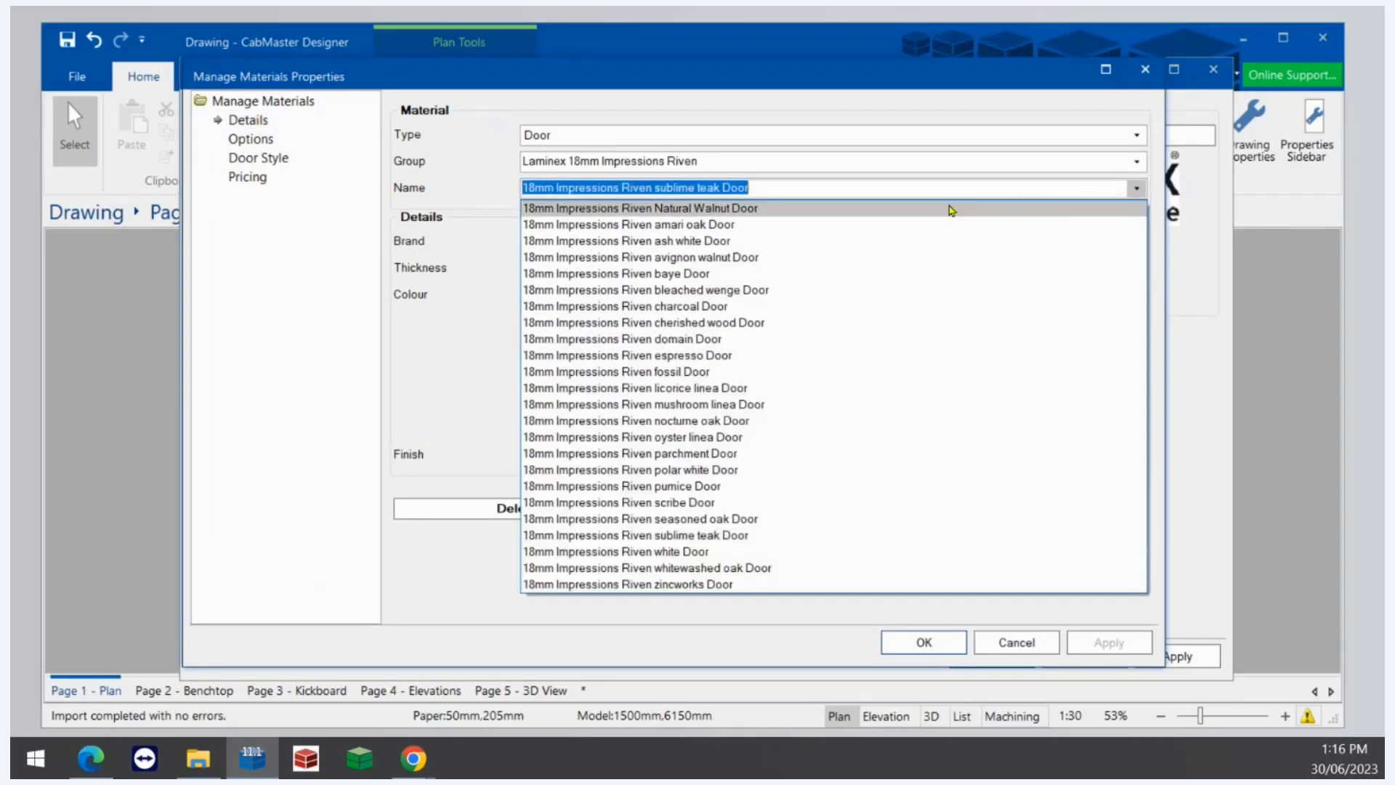
left_click(925, 210)
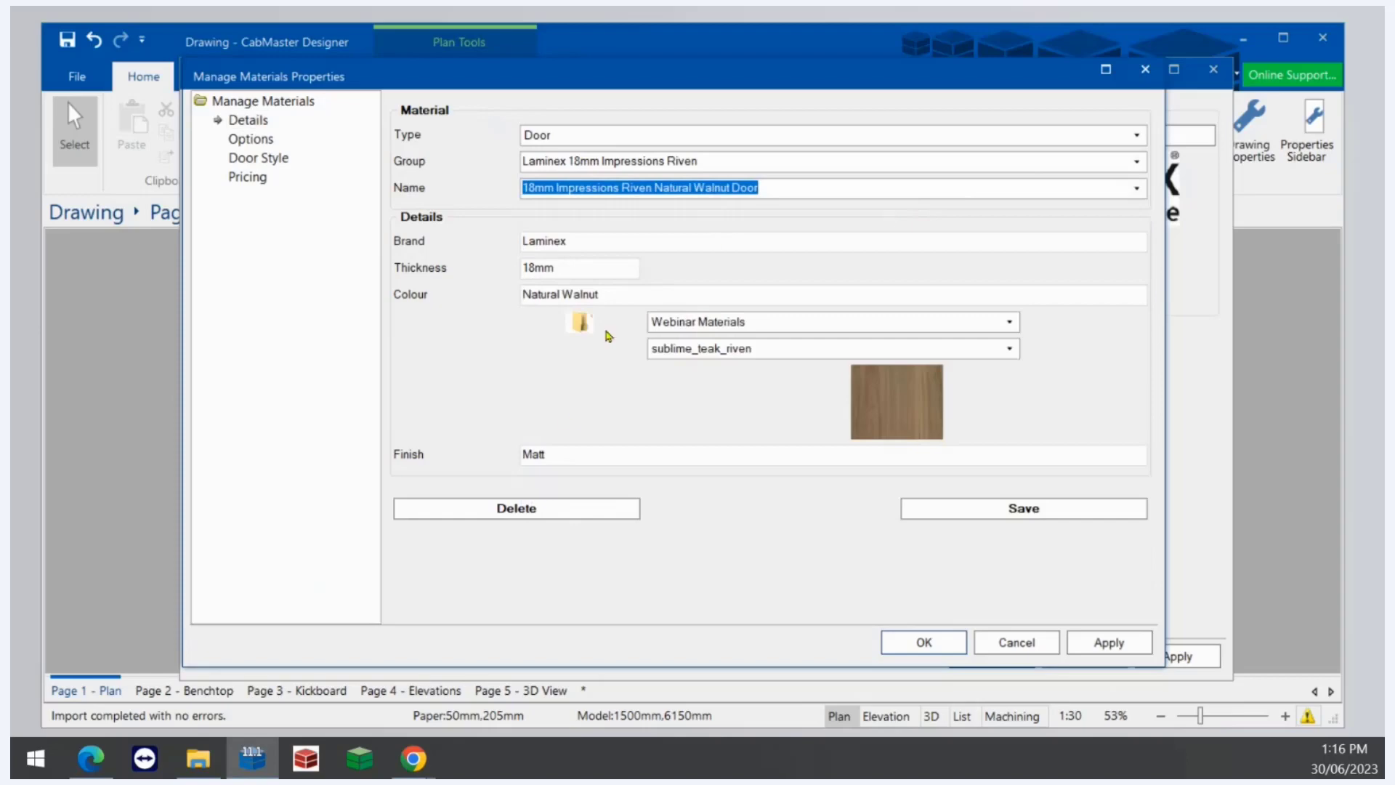
- Save a copy as 18mm Impressions Riven Natural Walnut Panel with its type set to Panel
left_click(774, 186)
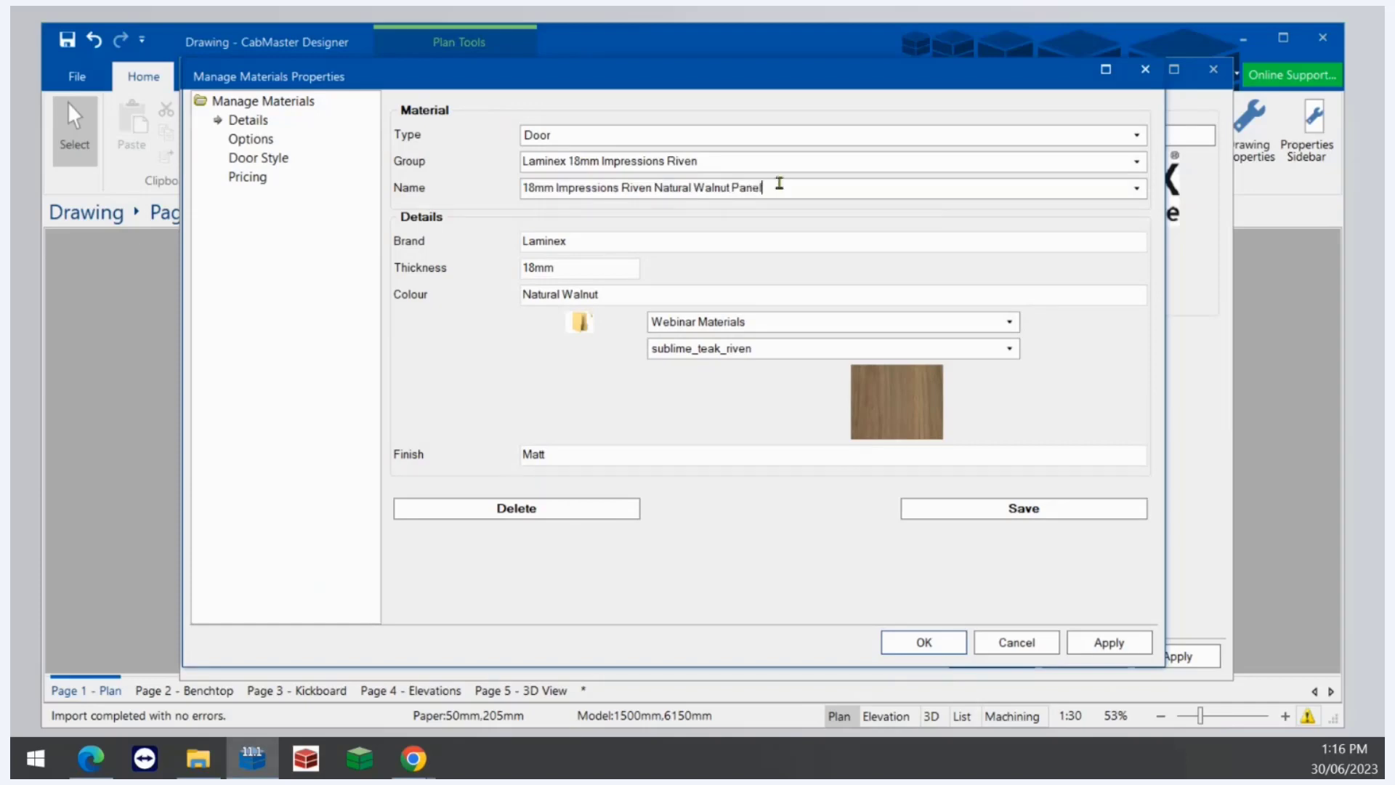
left_click(650, 136)
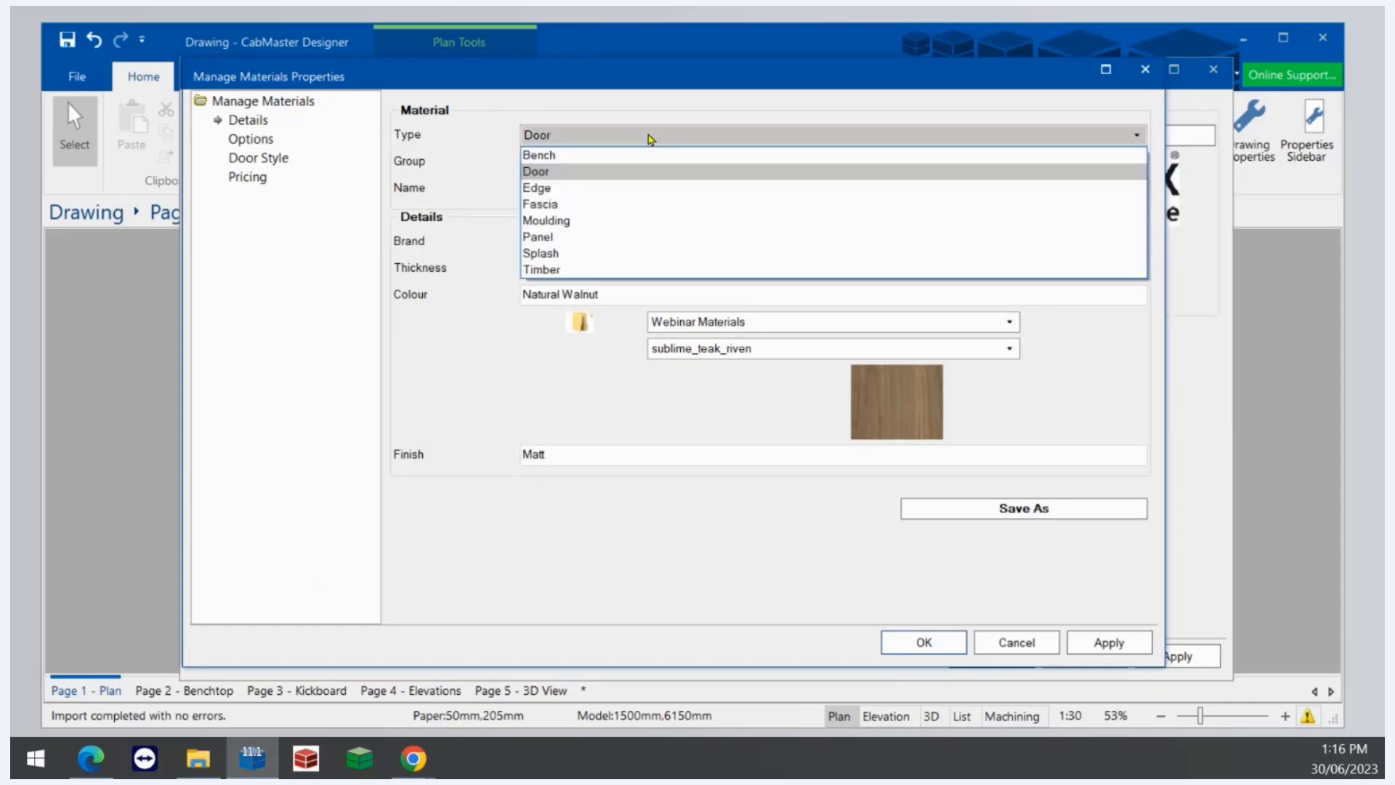
left_click(564, 238)
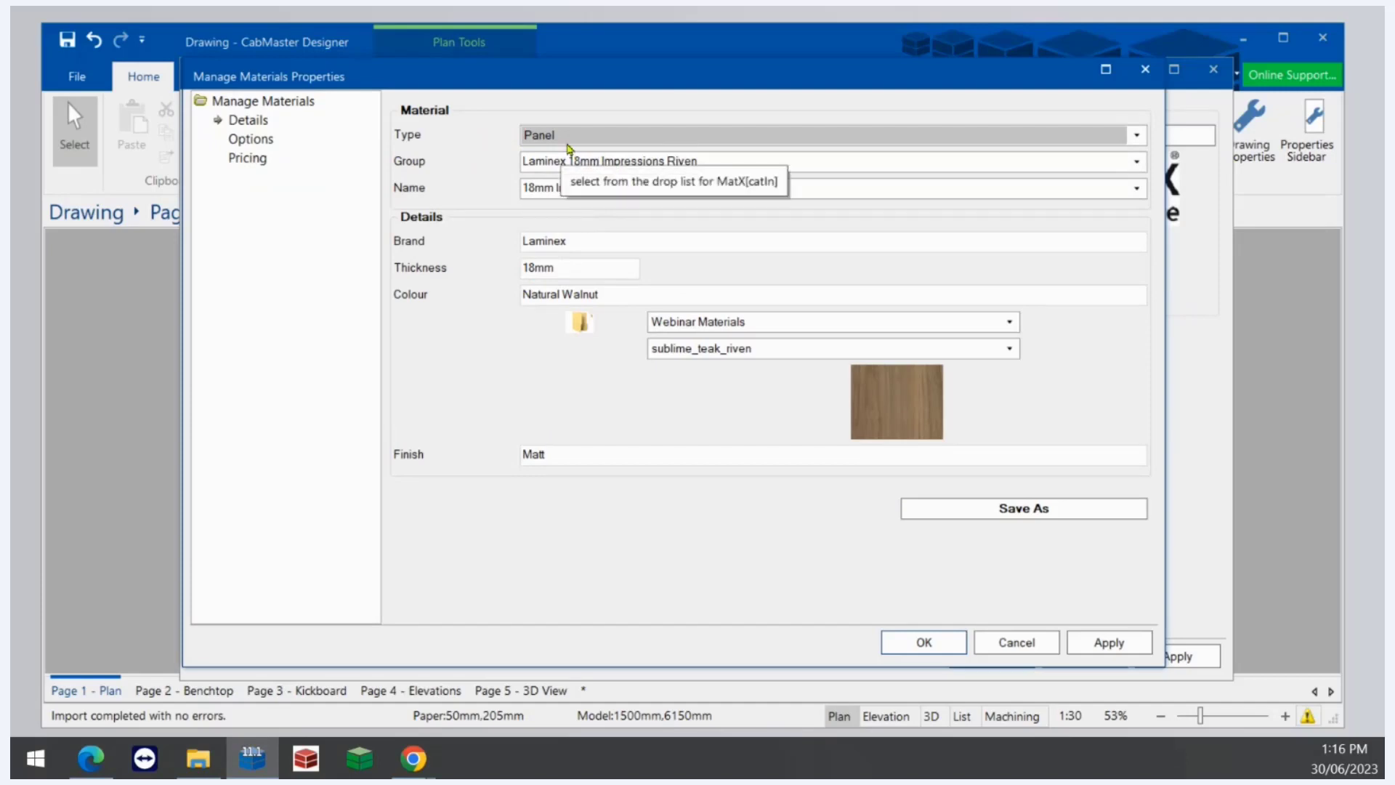
left_click(999, 512)
left_click(710, 434)
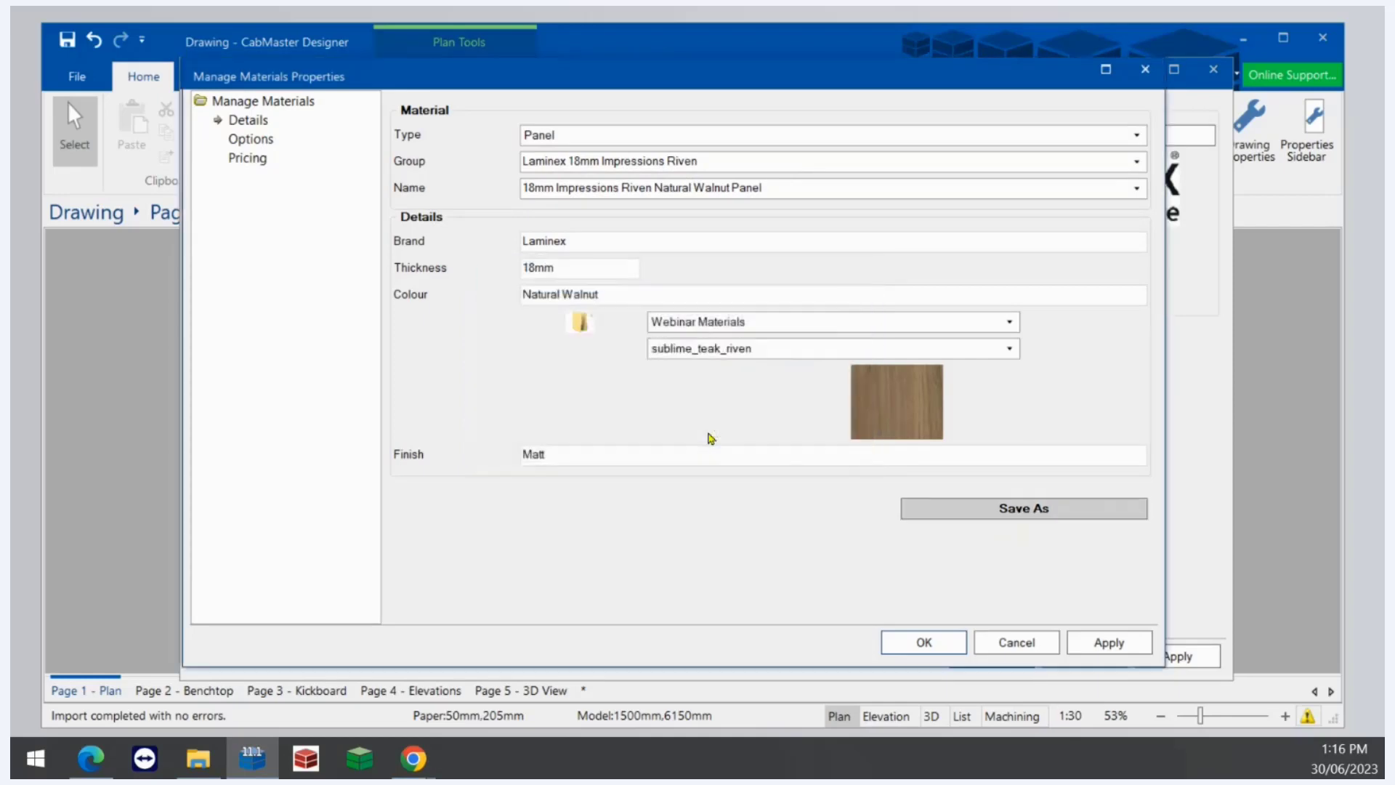
- Review the new panel's options, apply the changes and close the material properties
left_click(261, 141)
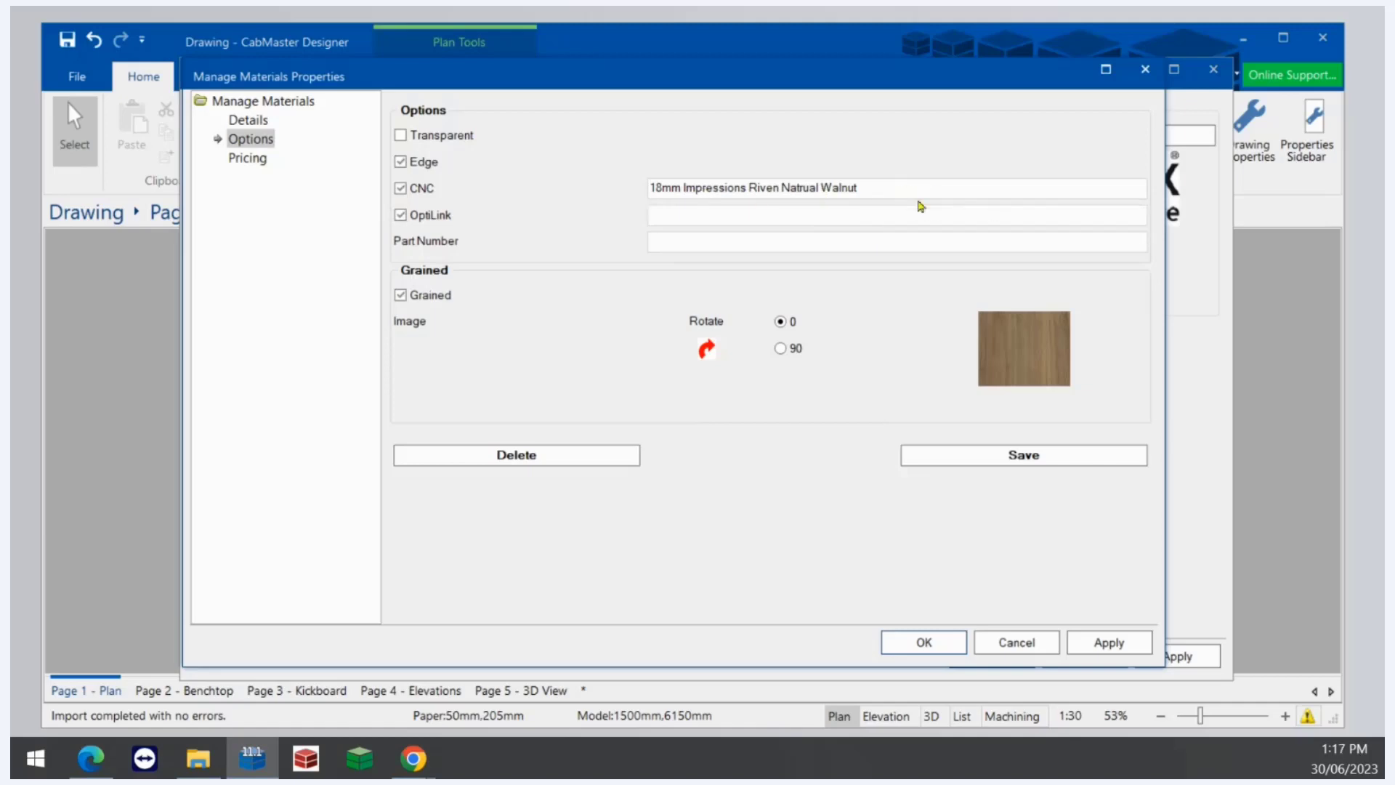
left_click(1111, 651)
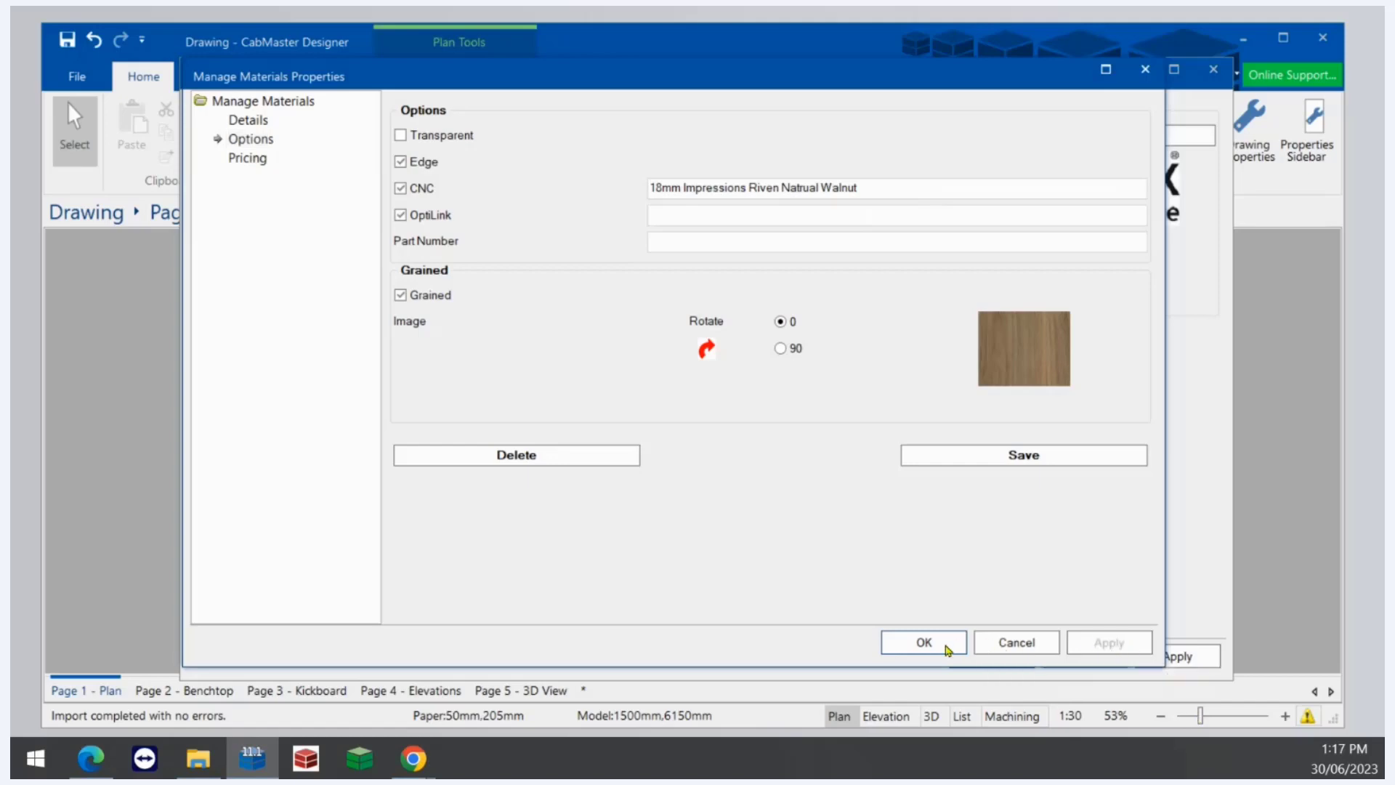
left_click(923, 642)
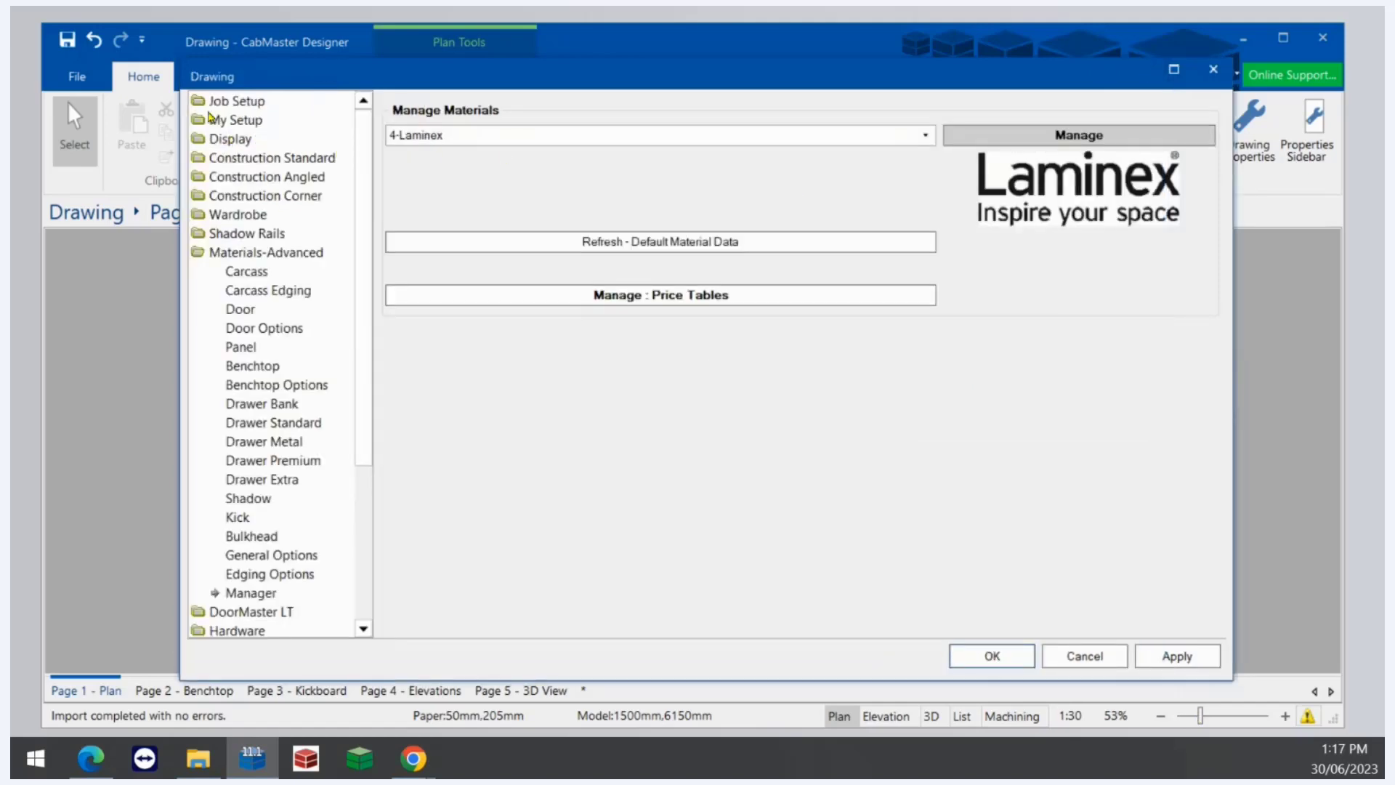
- Open the job's material setup and assign 18mm Impressions Riven Natural Walnut Panel as the floor panel material
left_click(235, 119)
left_click(236, 101)
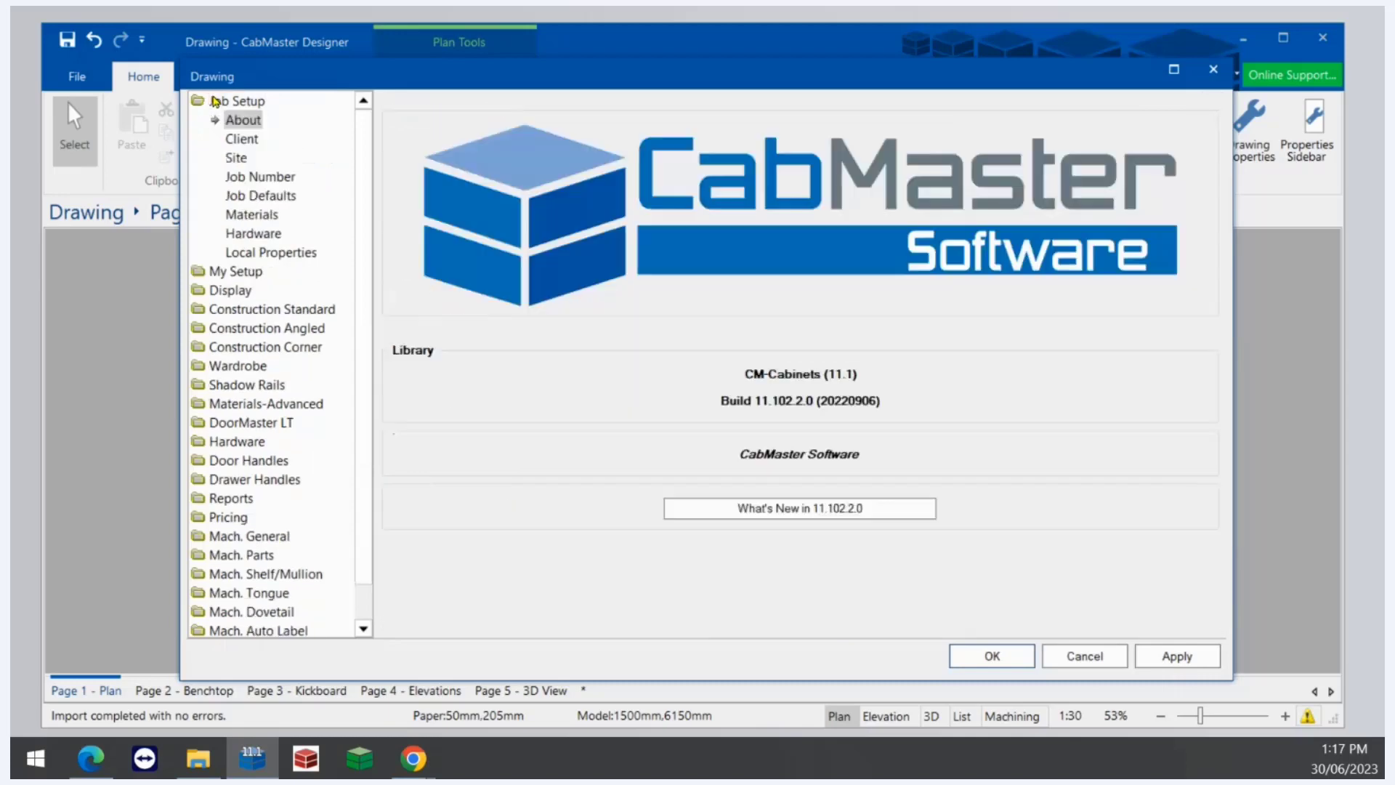
left_click(256, 215)
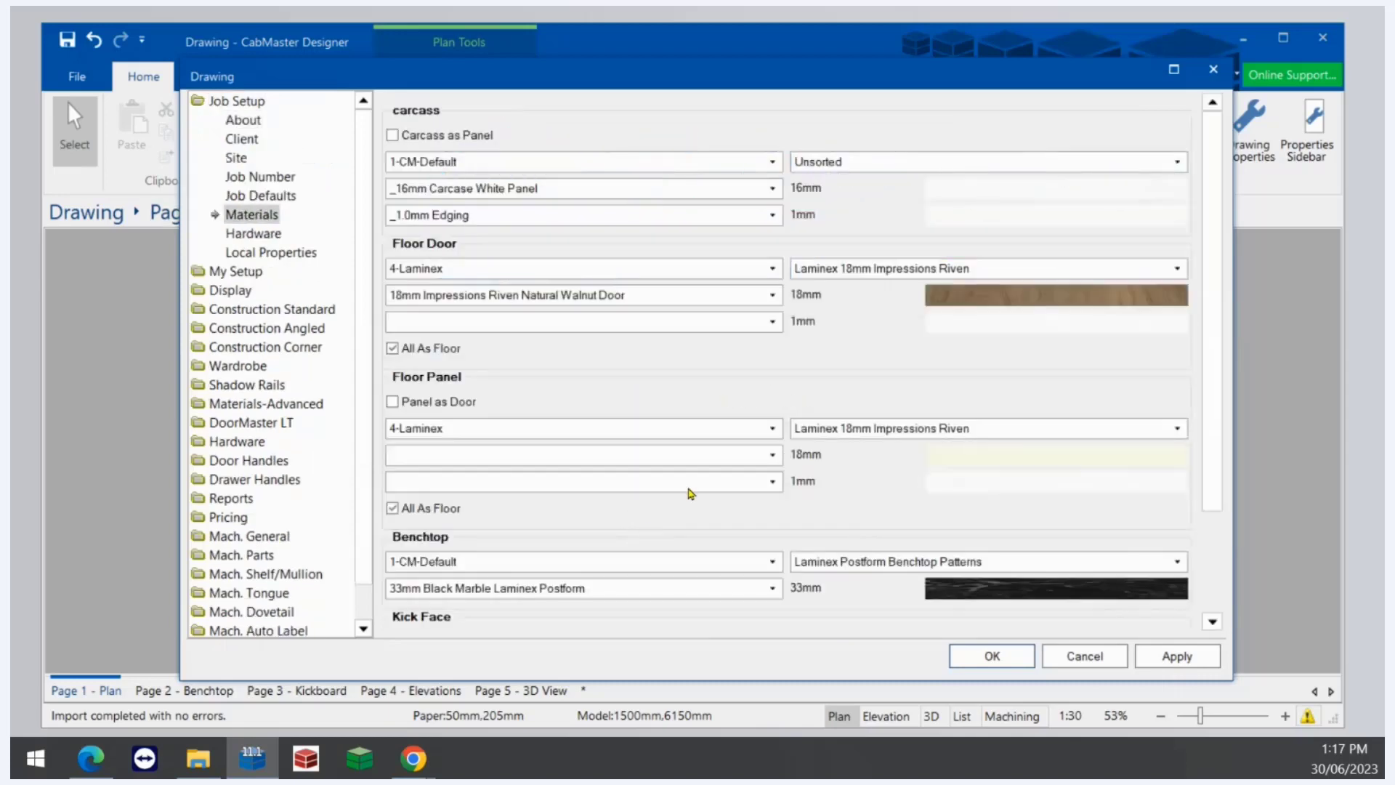
left_click(819, 430)
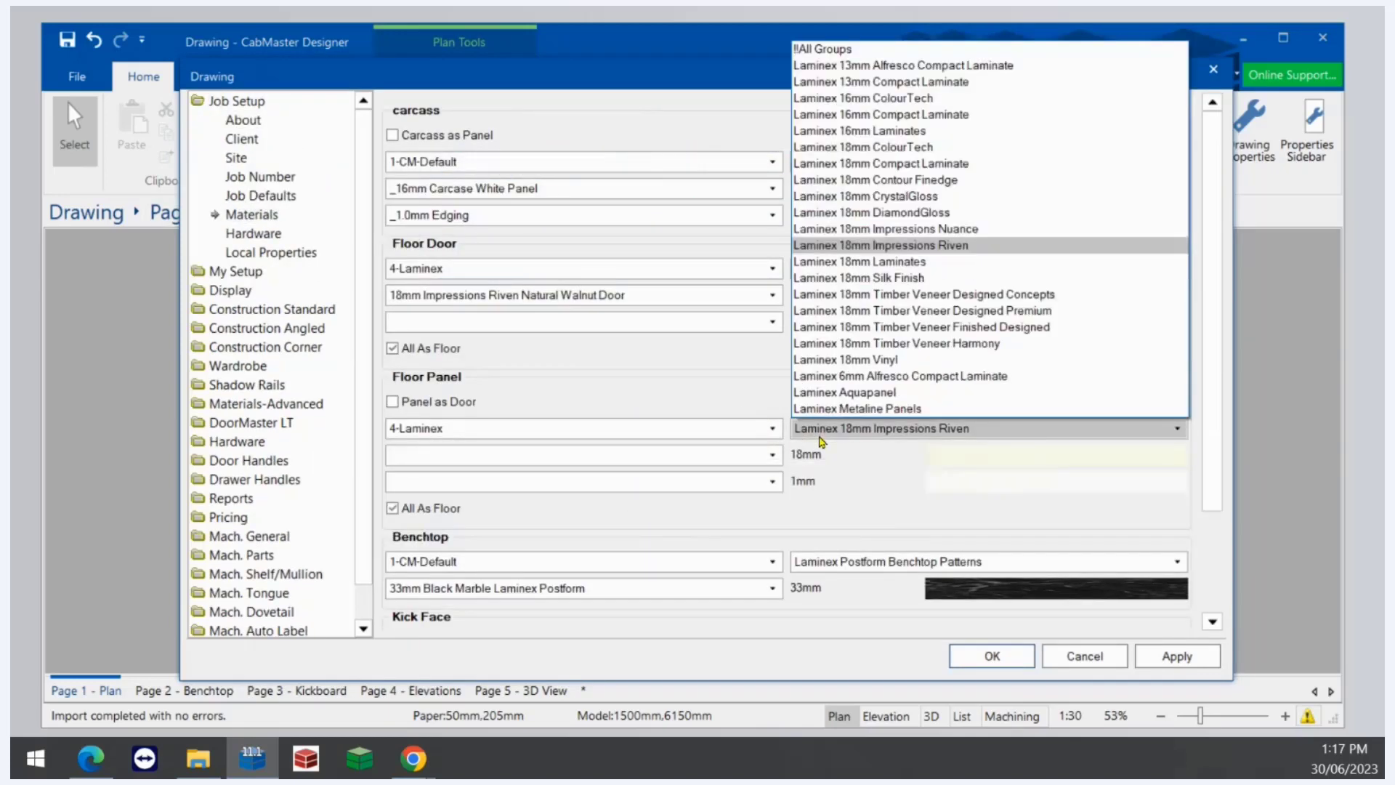
left_click(876, 247)
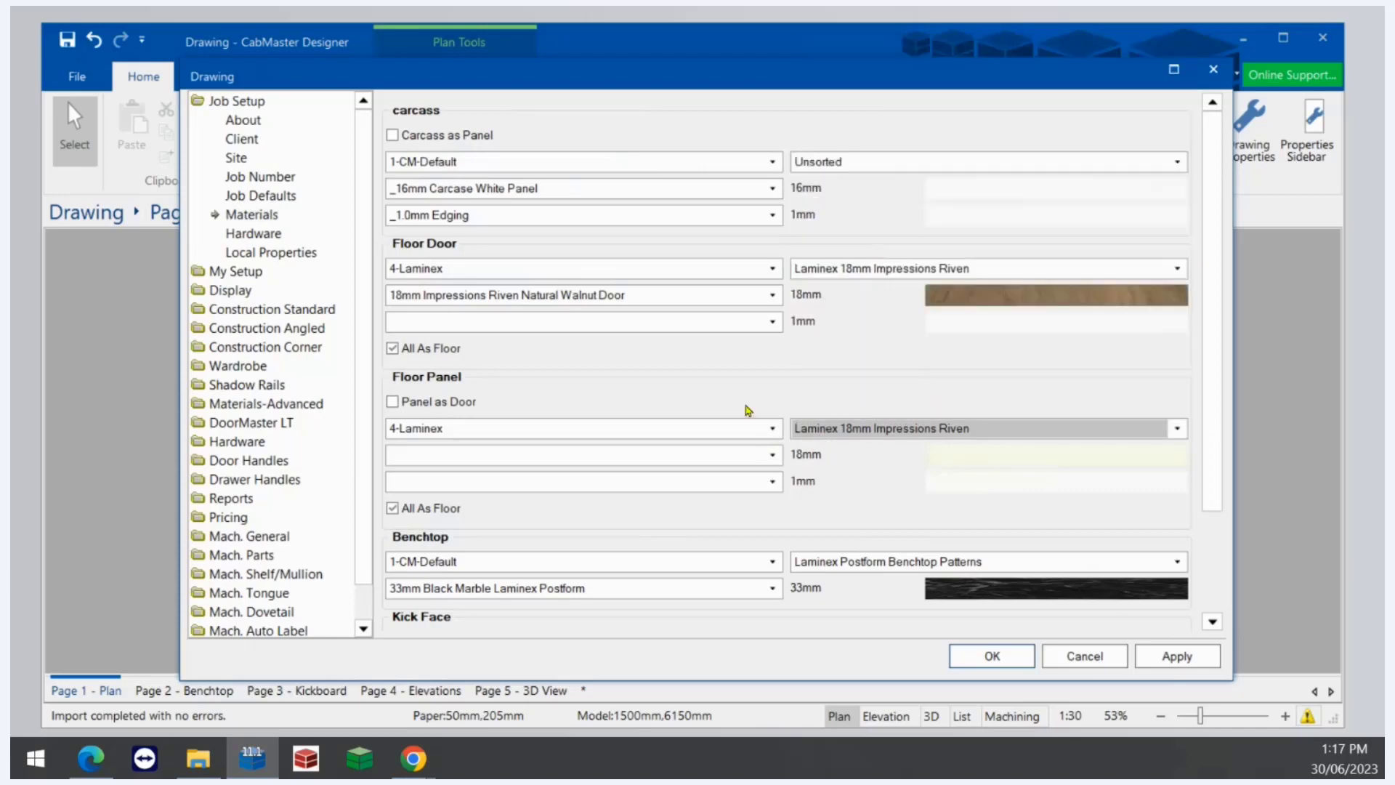
left_click(772, 455)
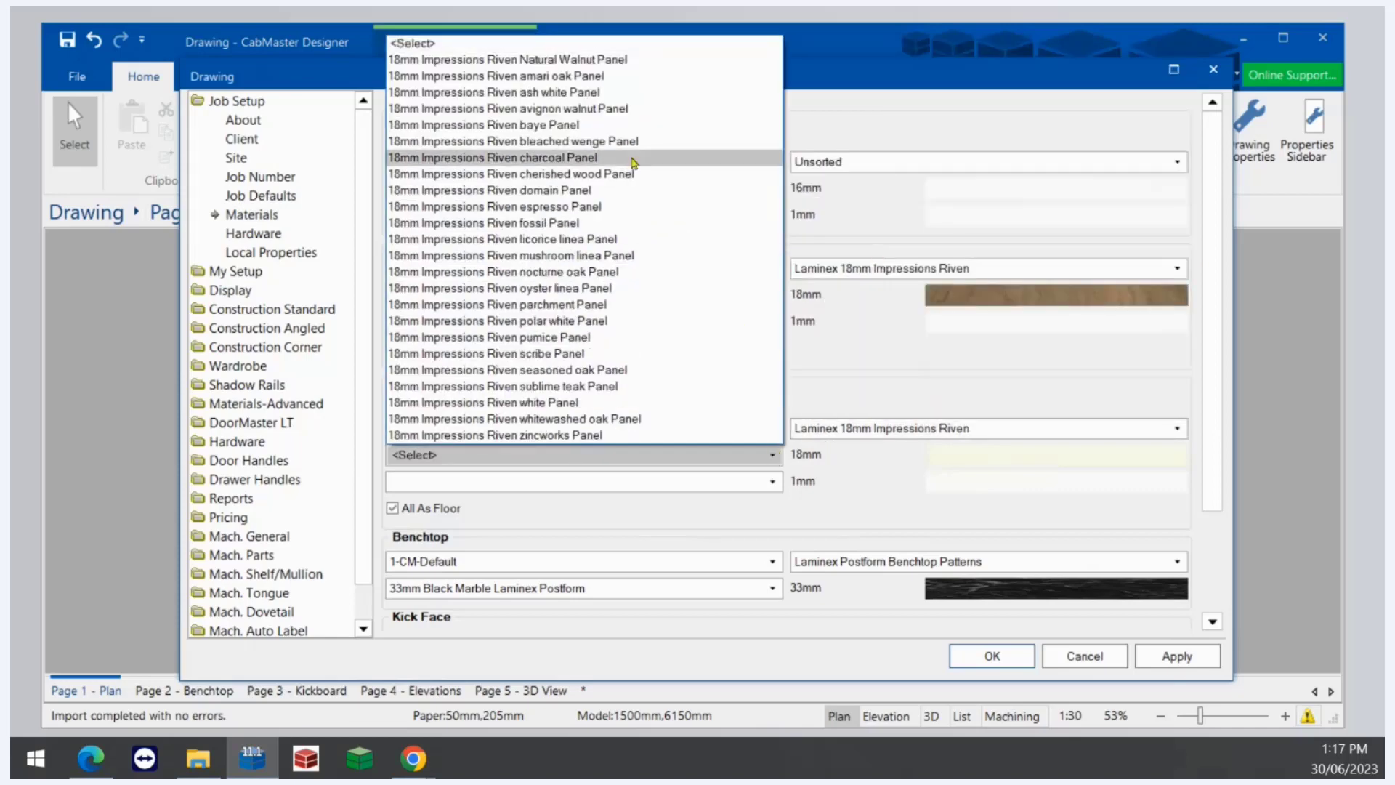
left_click(590, 60)
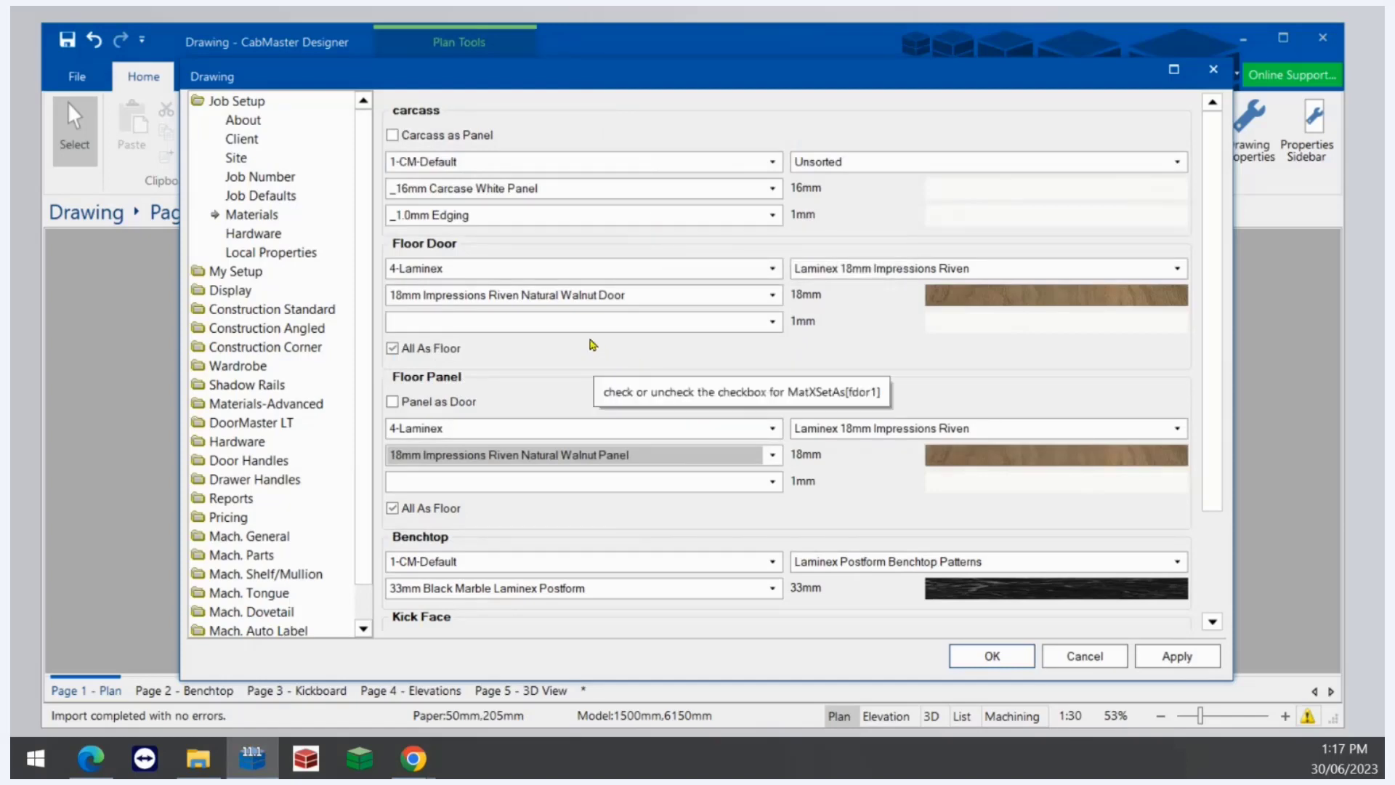
- Browse the floor door's edging list for a matching Natural Walnut edge
left_click(726, 320)
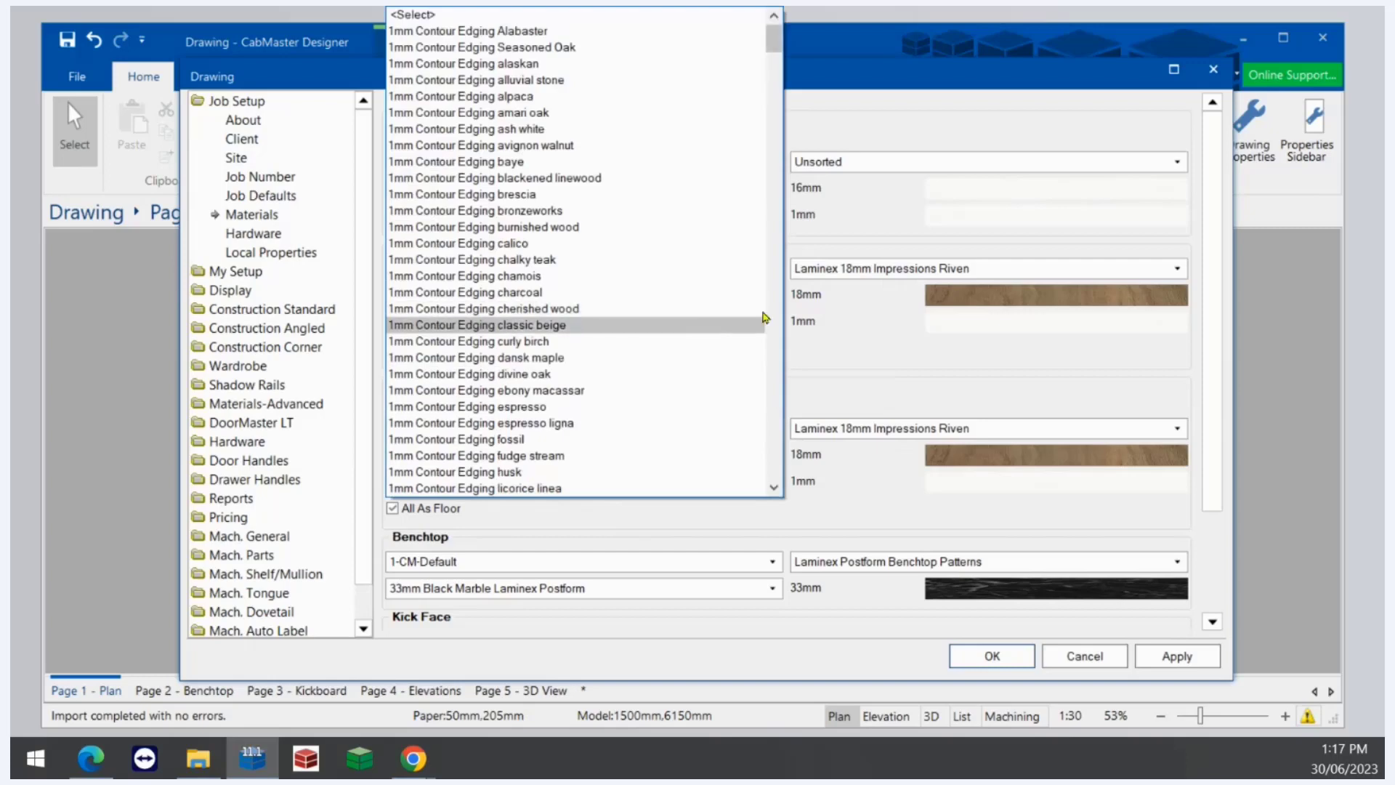
scroll(679, 247, "down", 20)
scroll(679, 242, "down", 20)
scroll(665, 246, "down", 8)
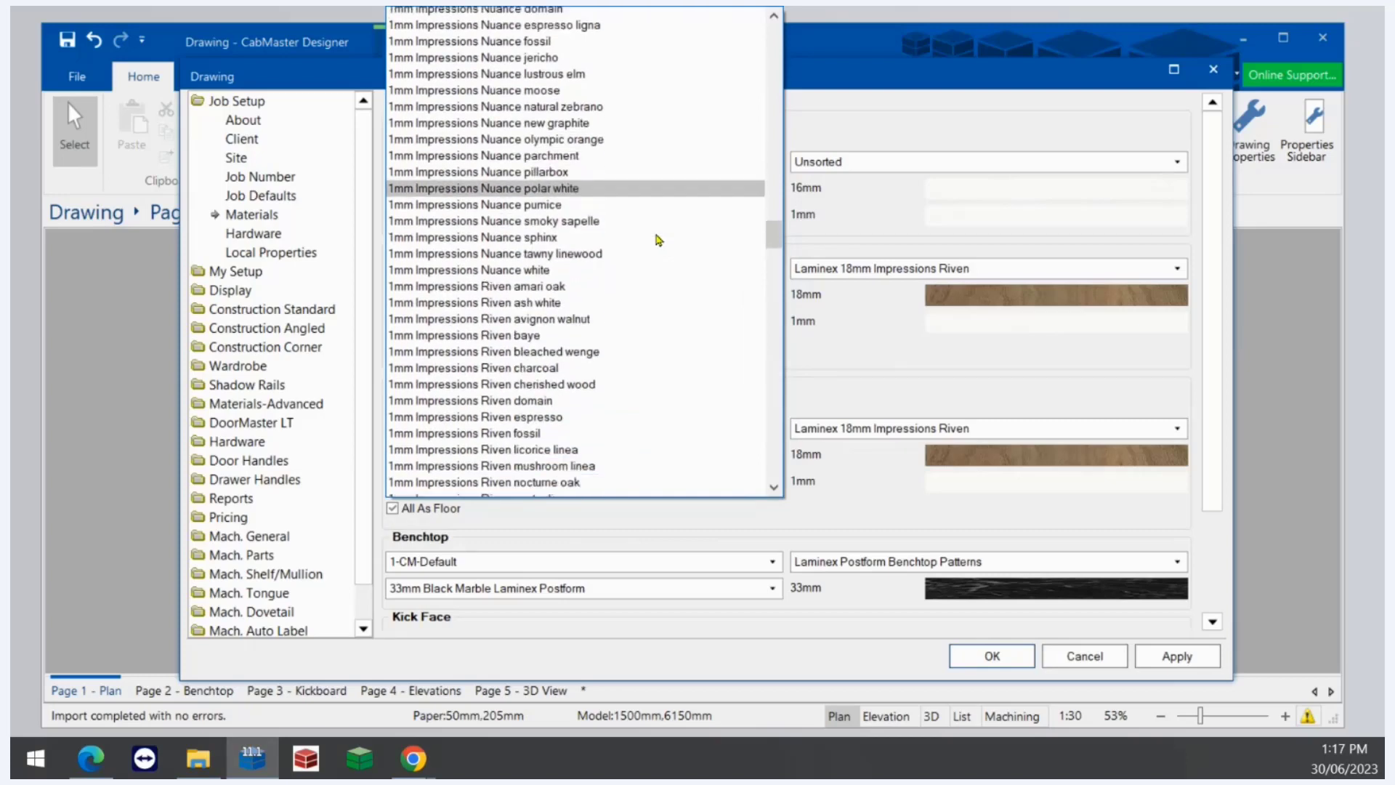
scroll(659, 240, "down", 1)
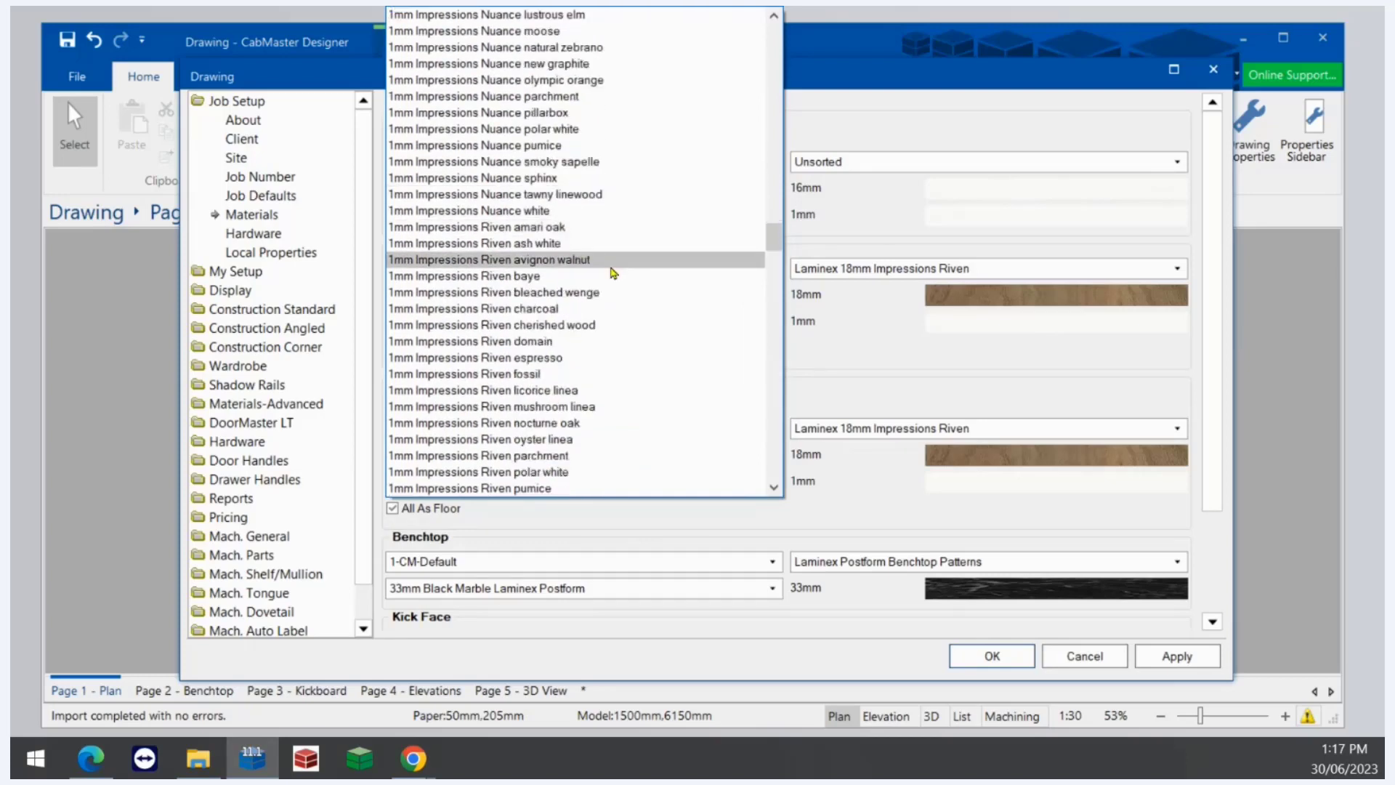
left_click(876, 377)
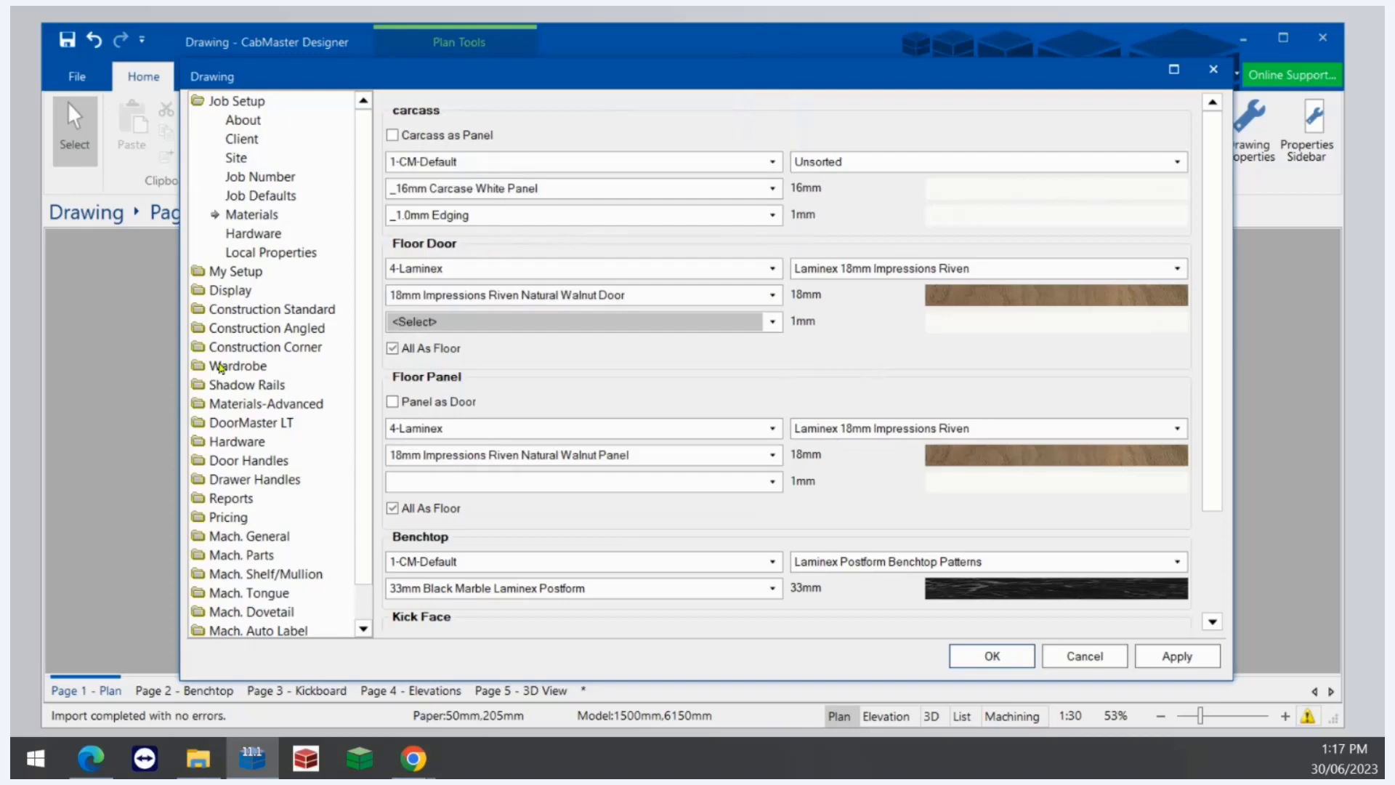
- Open the materials manager and load the 1mm Impressions Riven sublime teak edge from Laminex 1mm Impressions Riven Edging
left_click(262, 403)
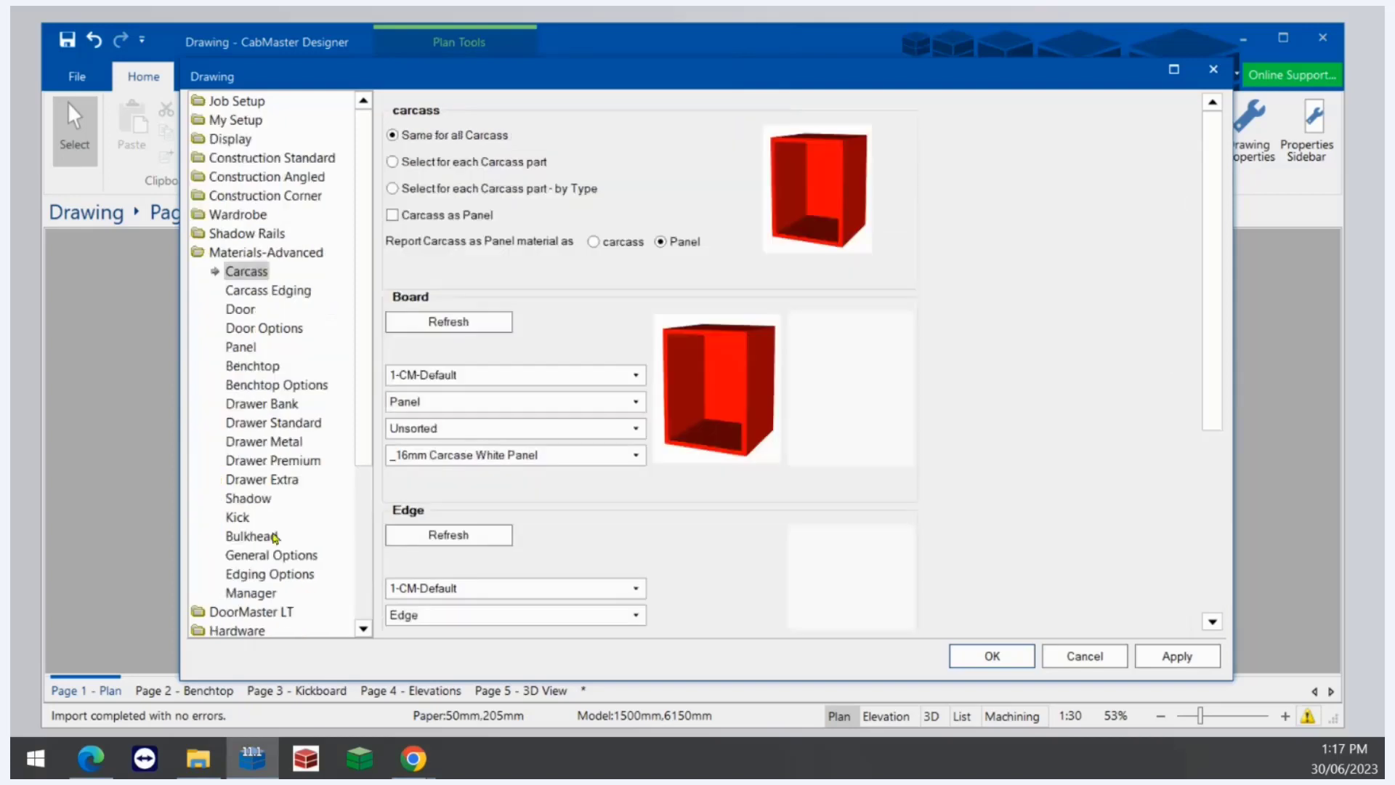
left_click(254, 594)
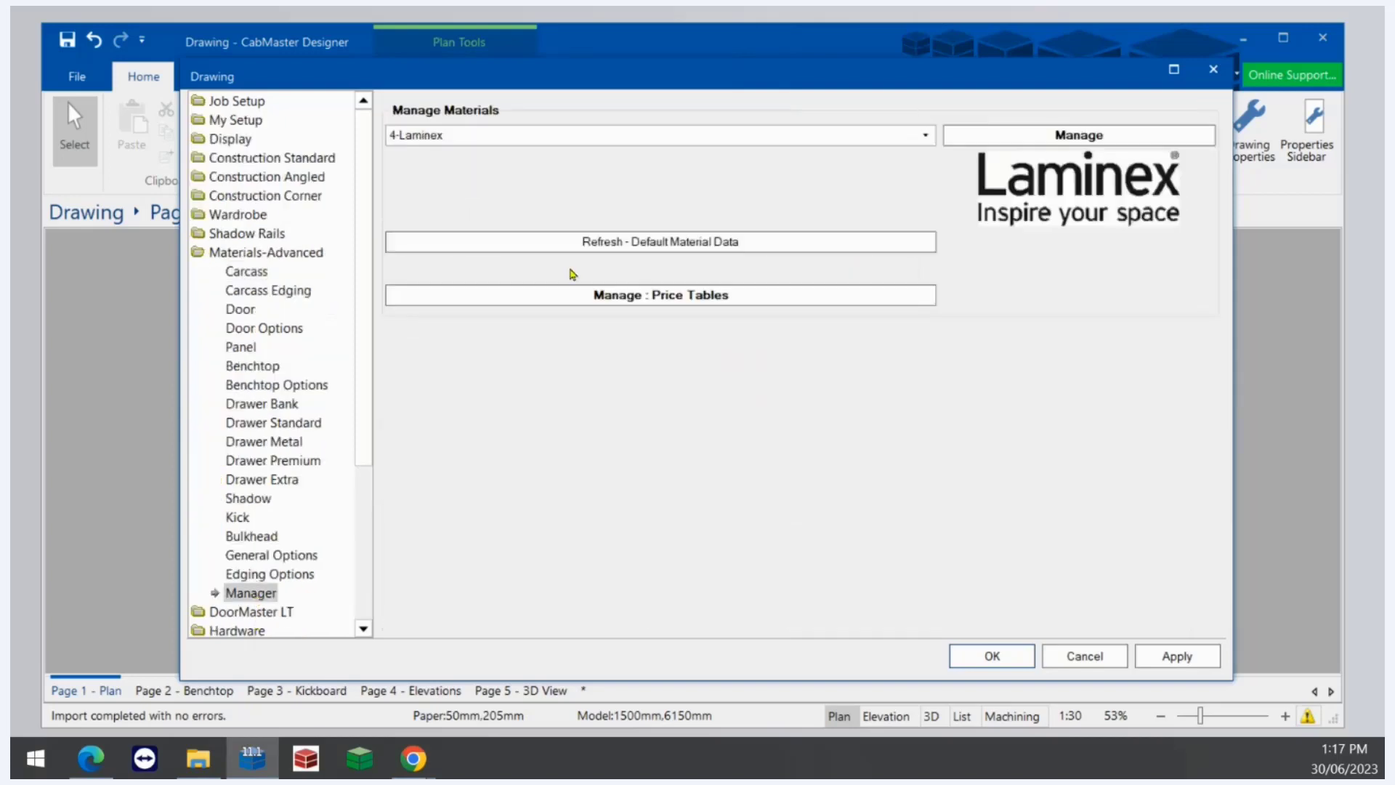
left_click(976, 133)
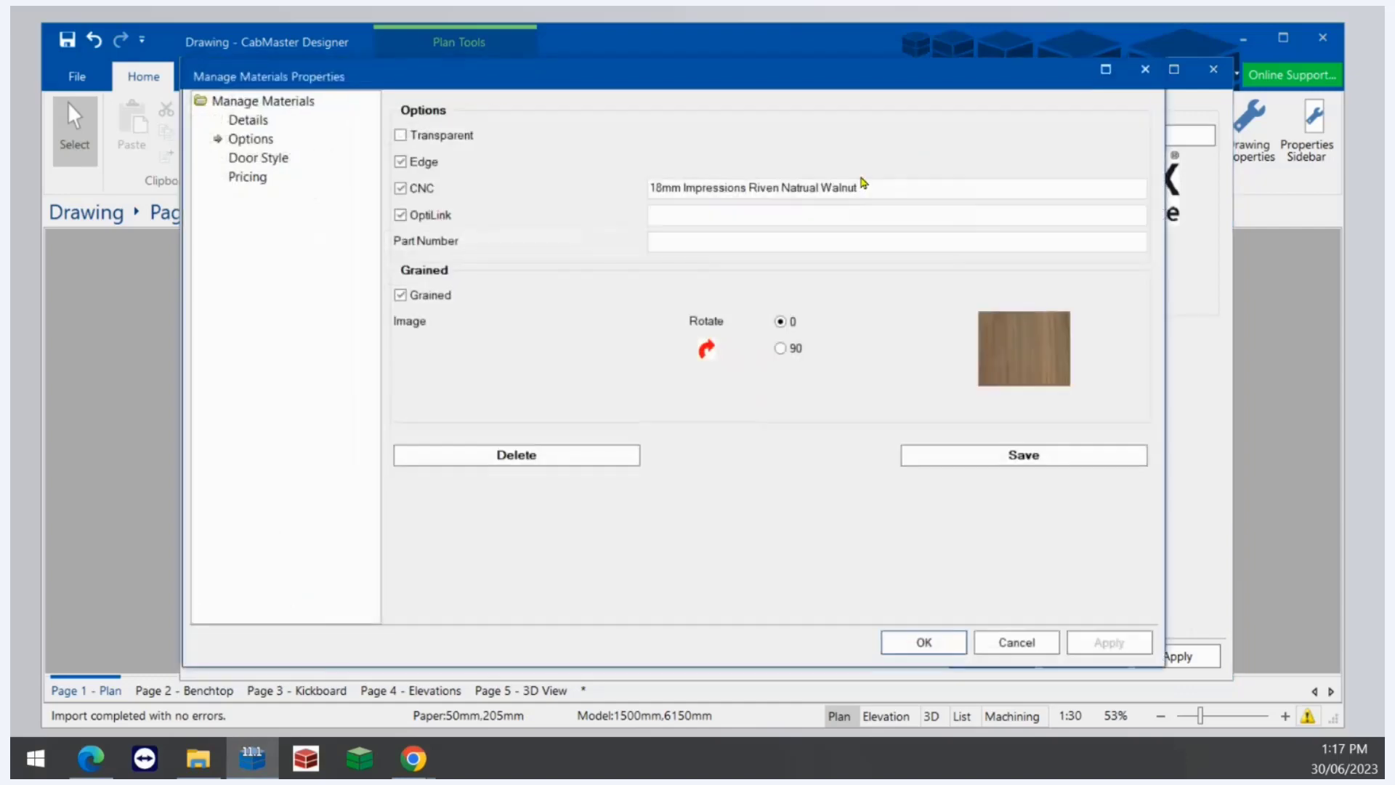
left_click(250, 120)
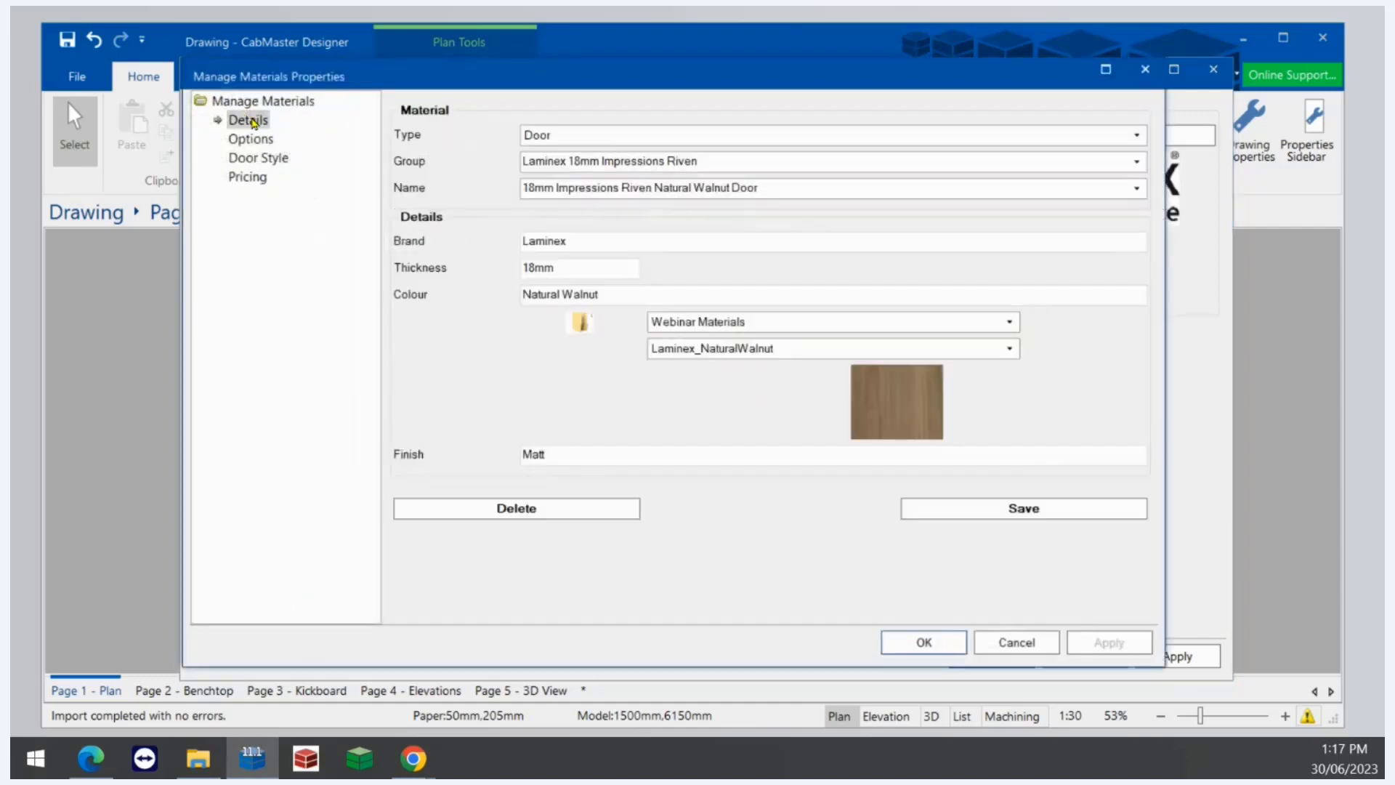
left_click(1131, 138)
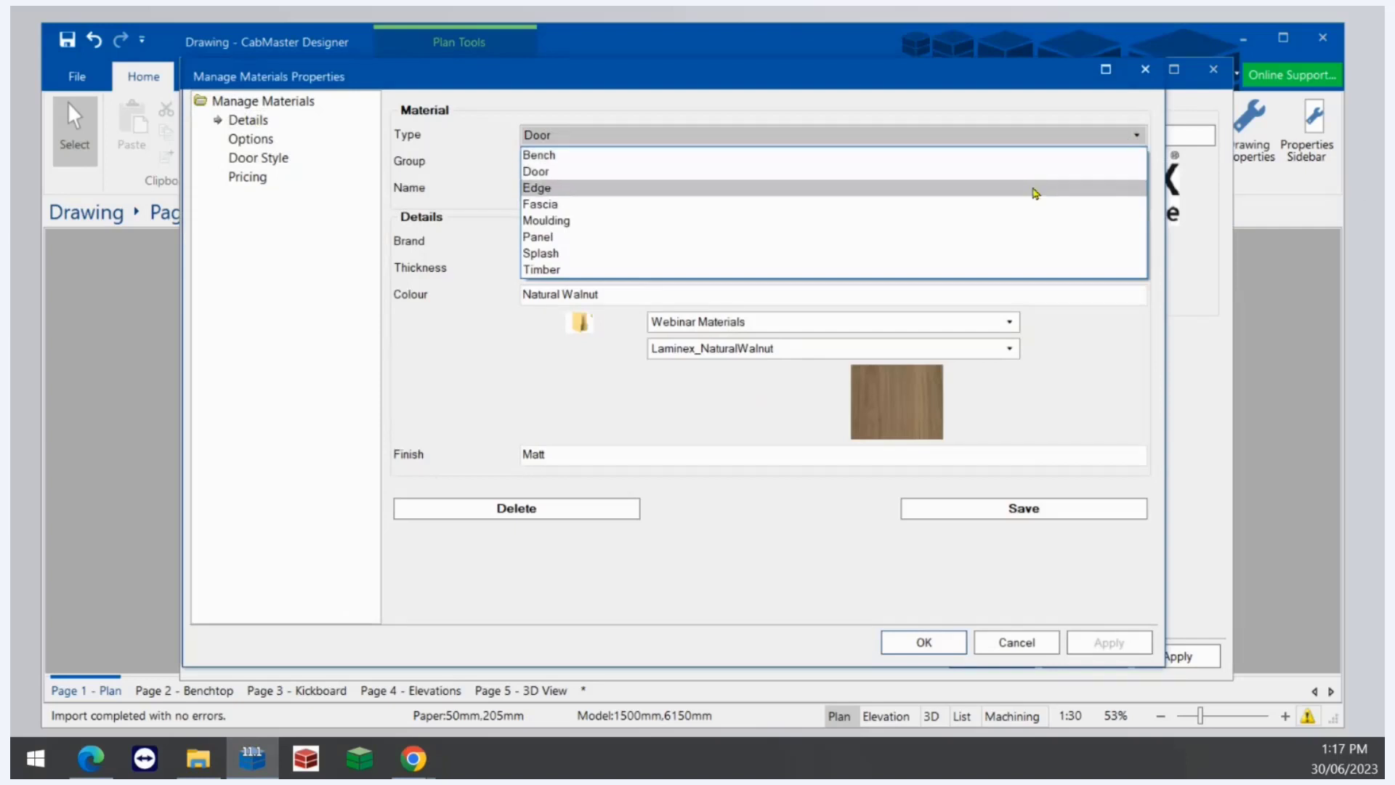
left_click(1034, 189)
left_click(1137, 161)
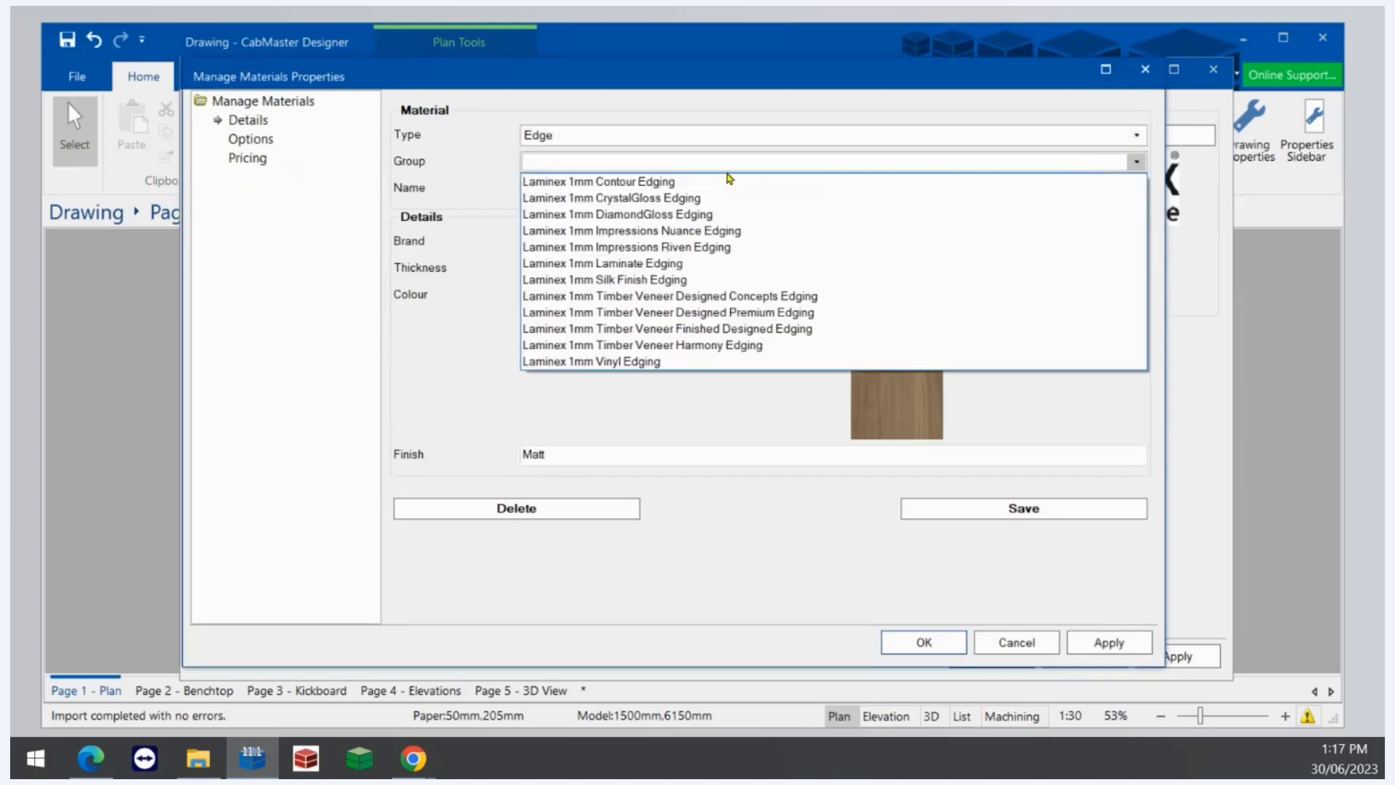
left_click(651, 247)
left_click(1135, 189)
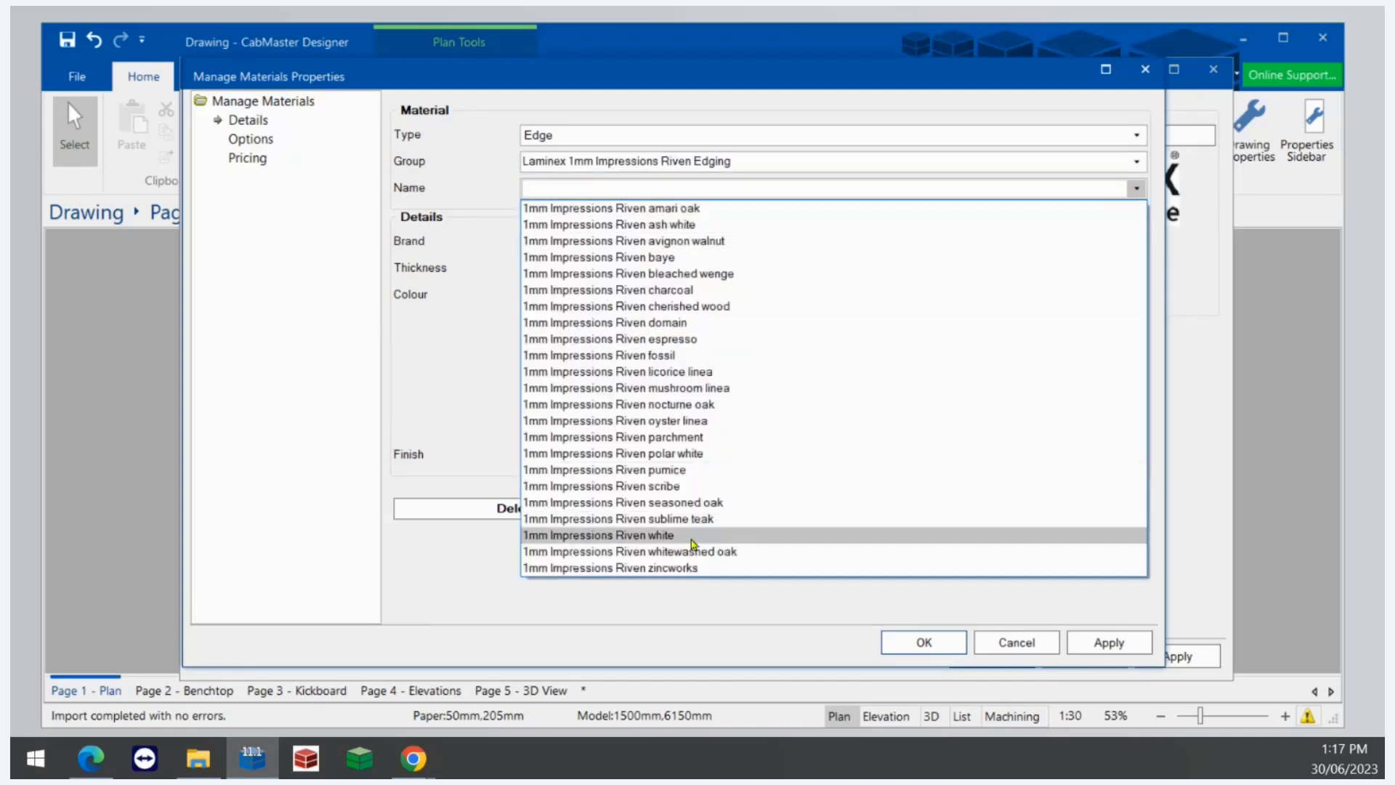
left_click(693, 520)
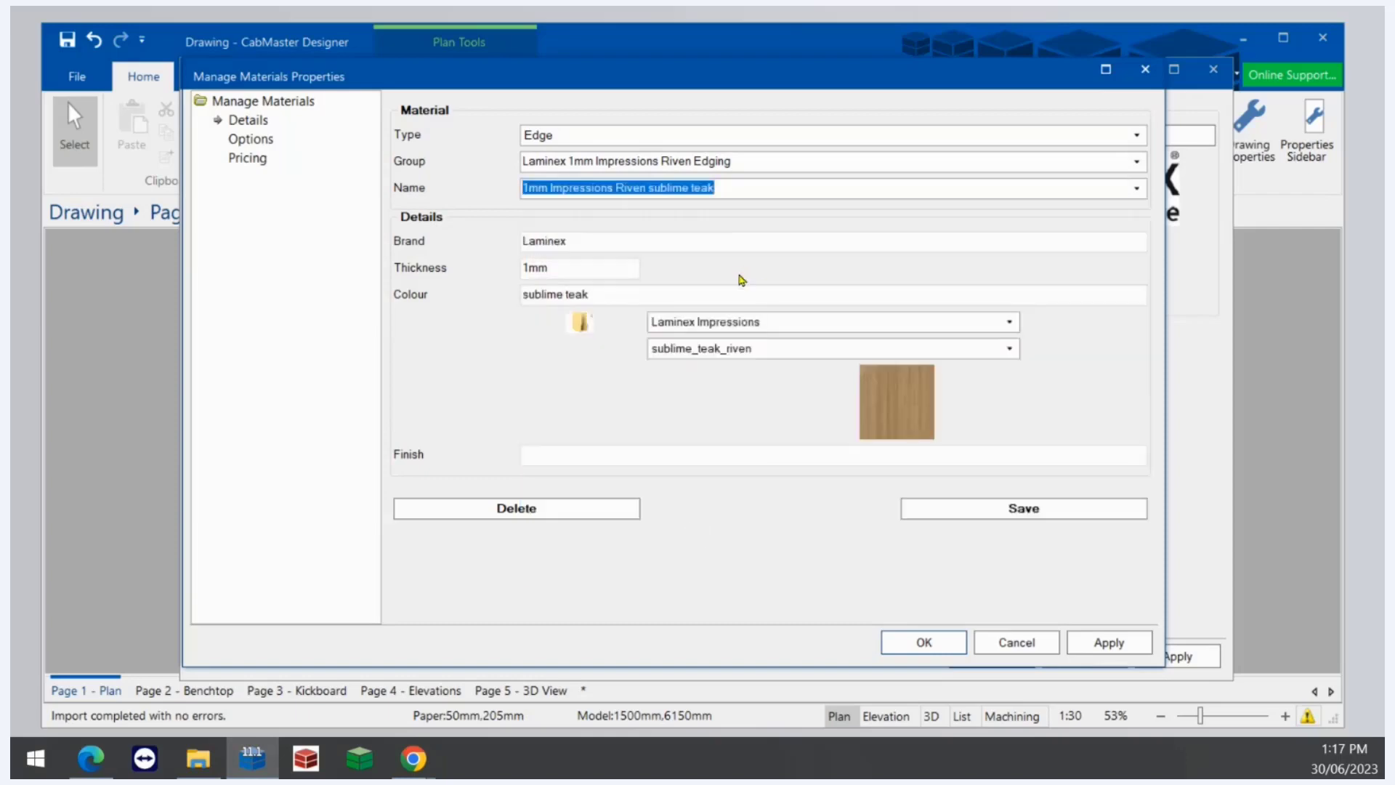
- Rename the edge as 1mm Impressions Riven Natural Walnut and set its colour to Natural Walnut
left_click_drag(613, 294, 525, 294)
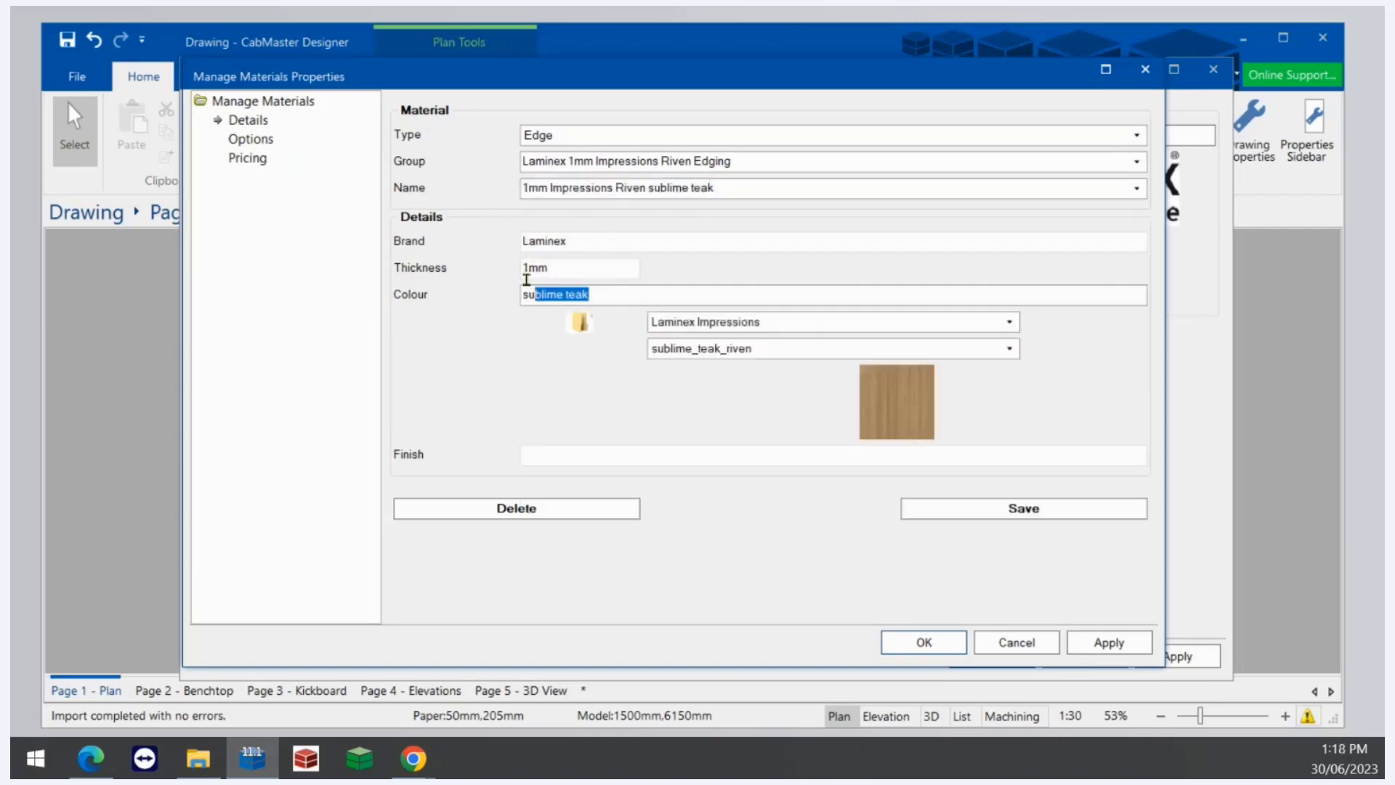
left_click(752, 187)
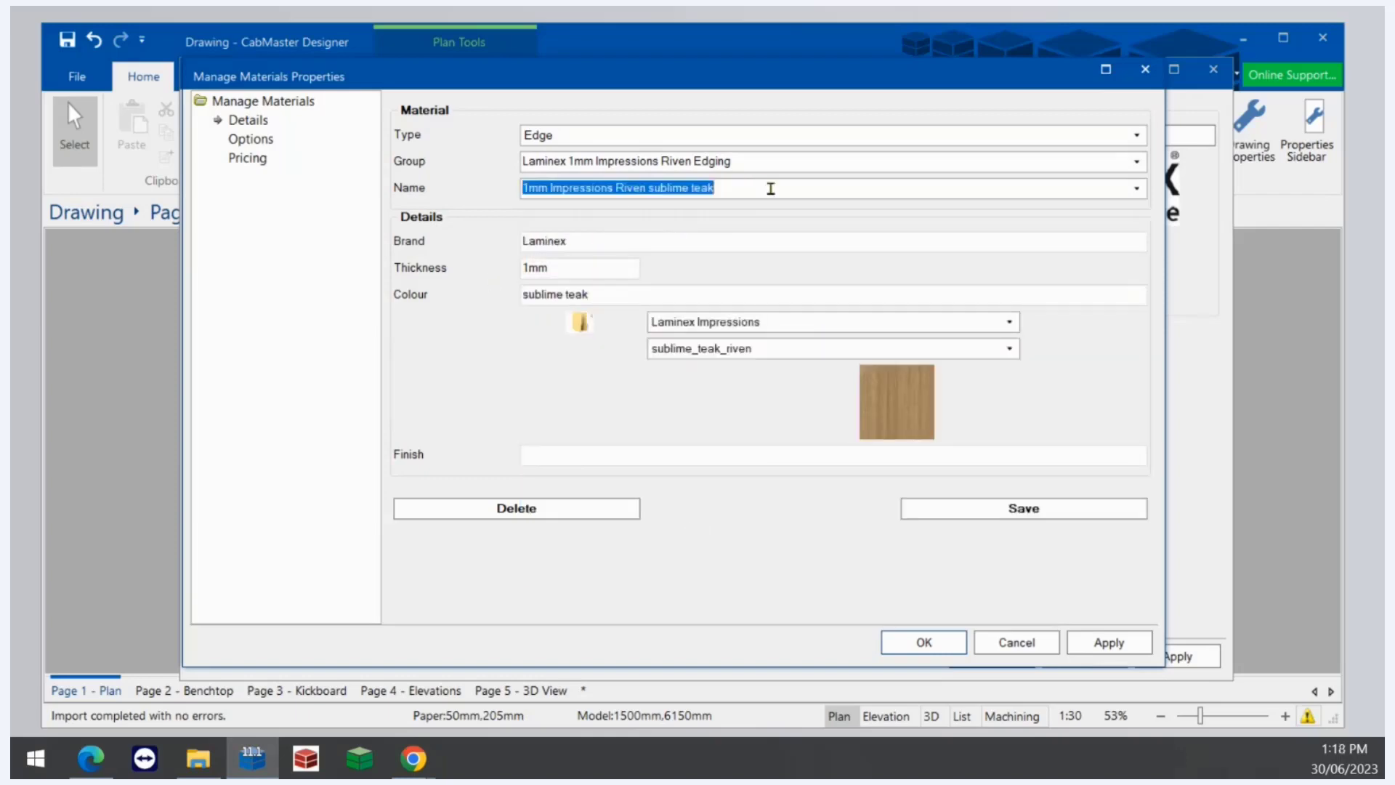
left_click(771, 188)
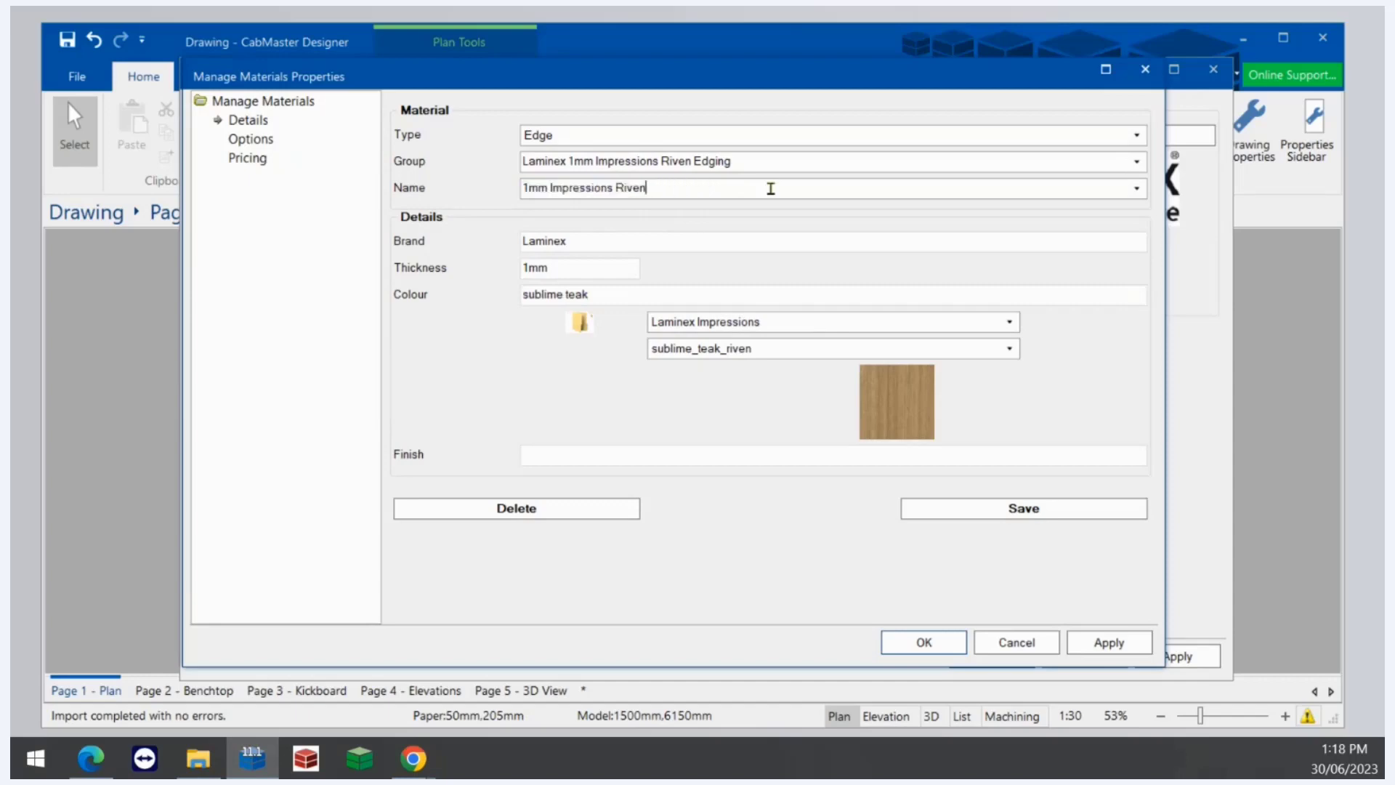
type("Natural Walnut")
key("Tab")
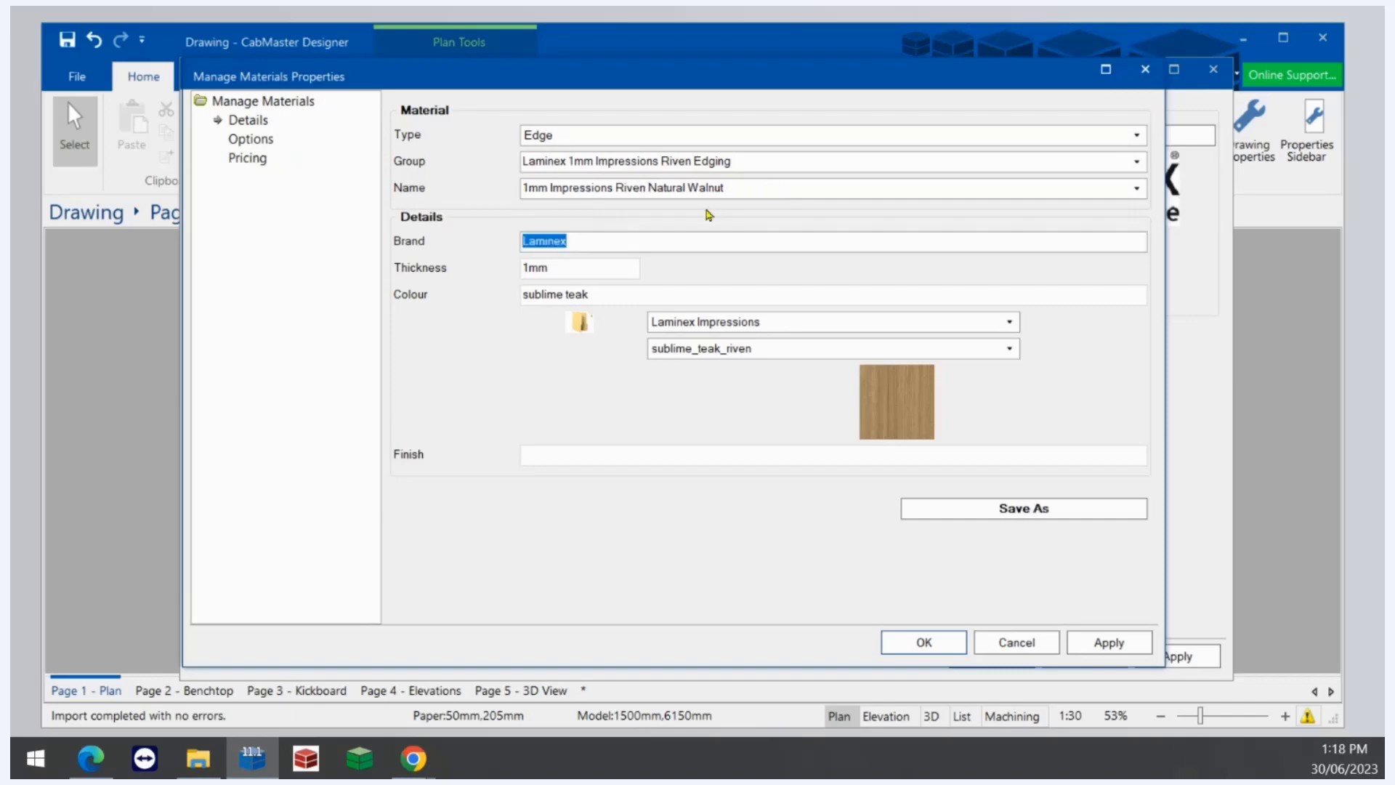
key("Tab")
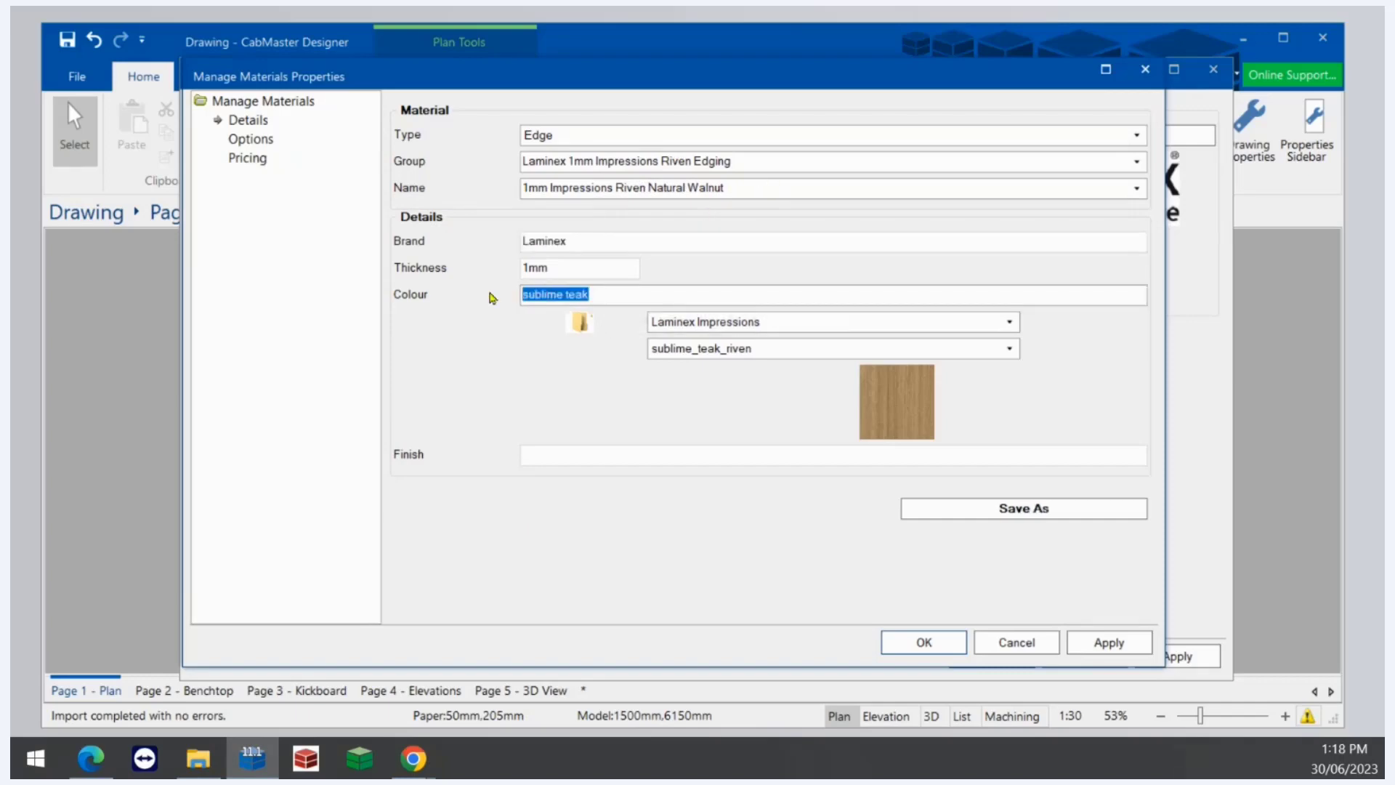
type("Natural Walnut")
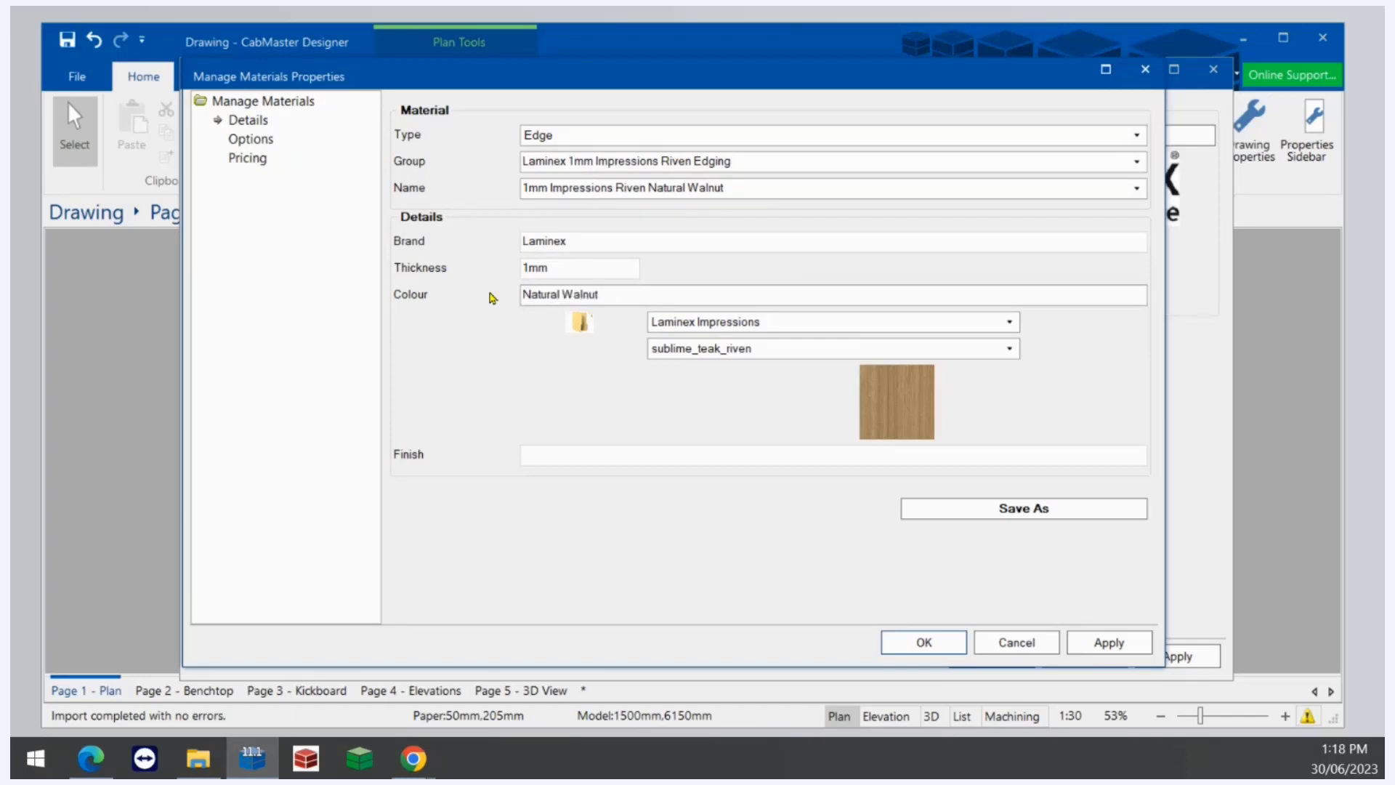
key("Tab")
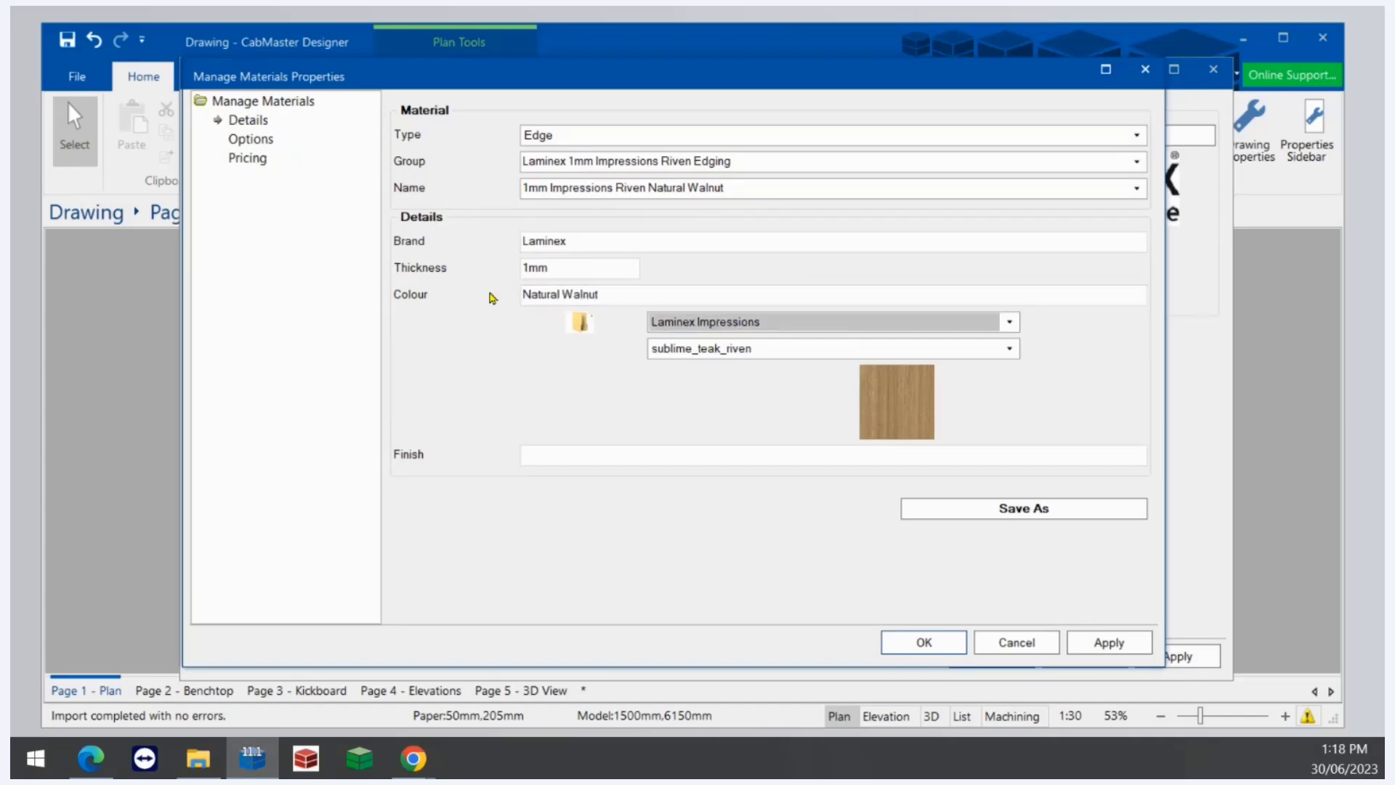
- Set the edge's texture to Laminex_NaturalWalnut from Webinar Materials and save it as a new edge material
left_click(1004, 321)
left_click_drag(1007, 320, 1010, 472)
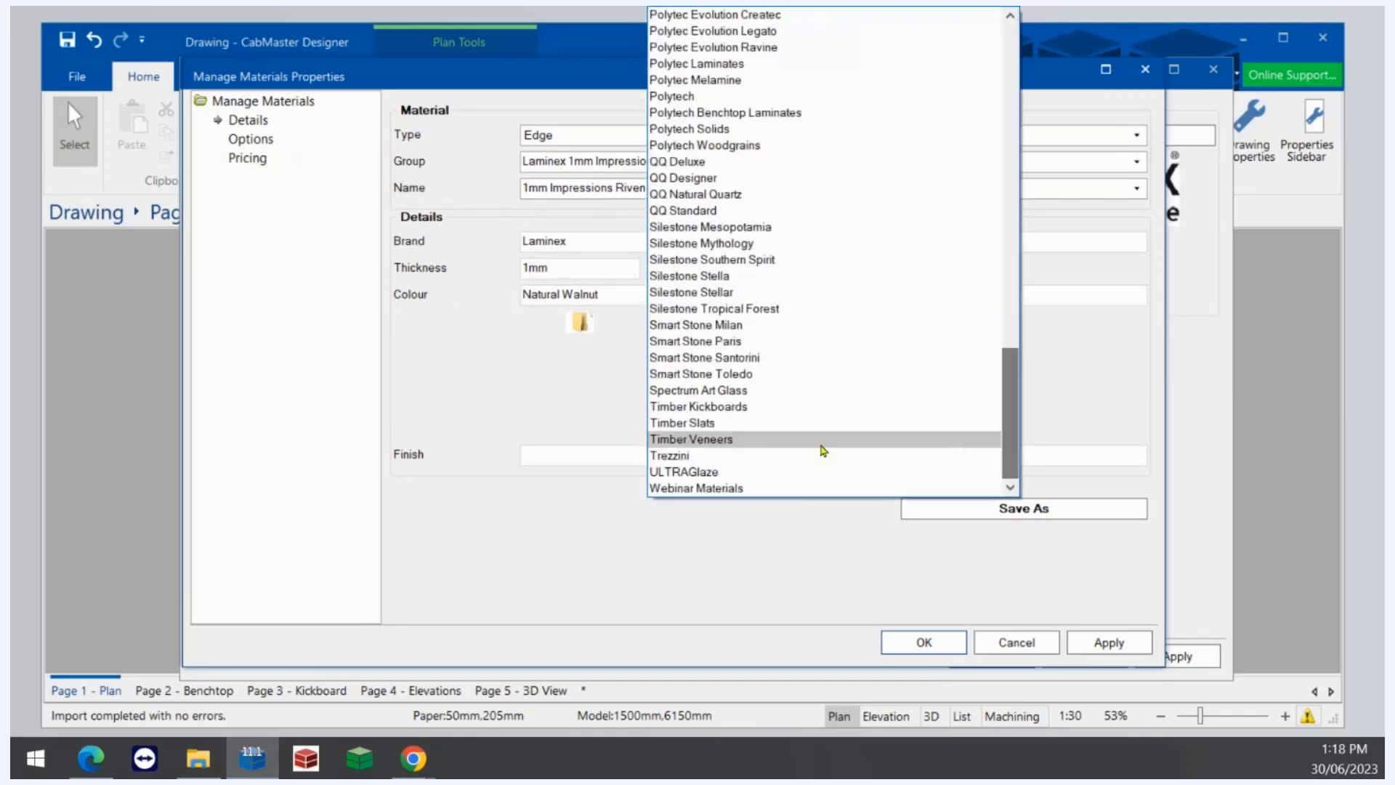
left_click(776, 488)
left_click(1001, 349)
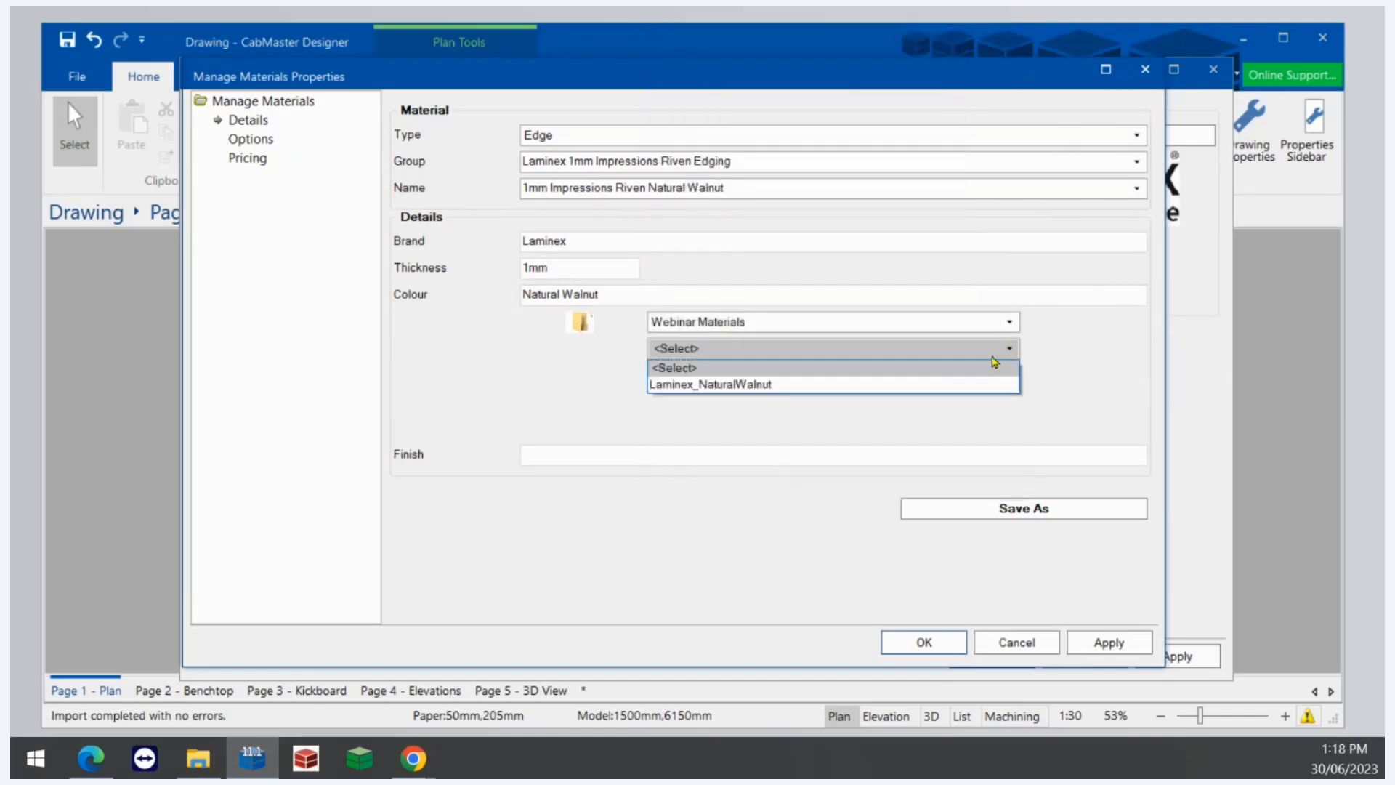
left_click(989, 385)
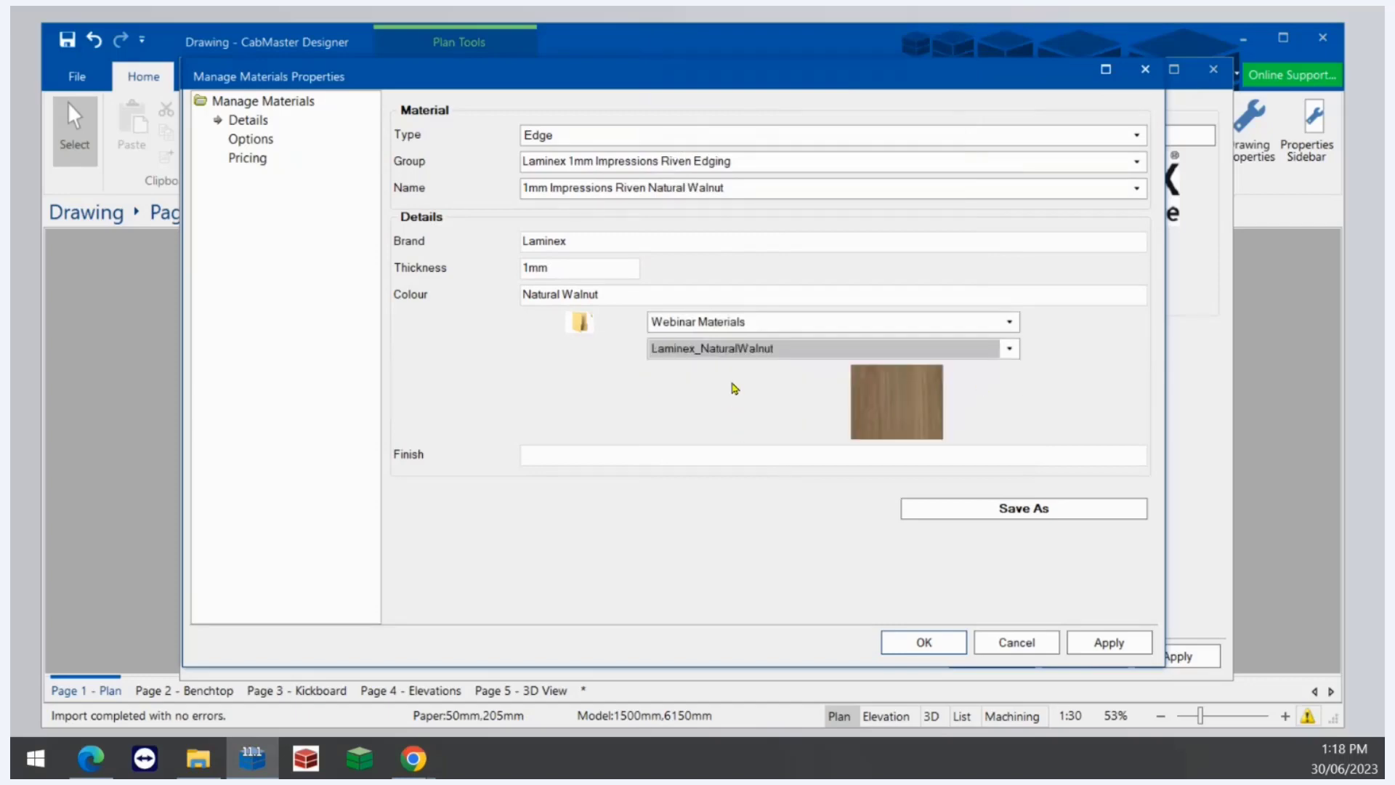
left_click(1034, 509)
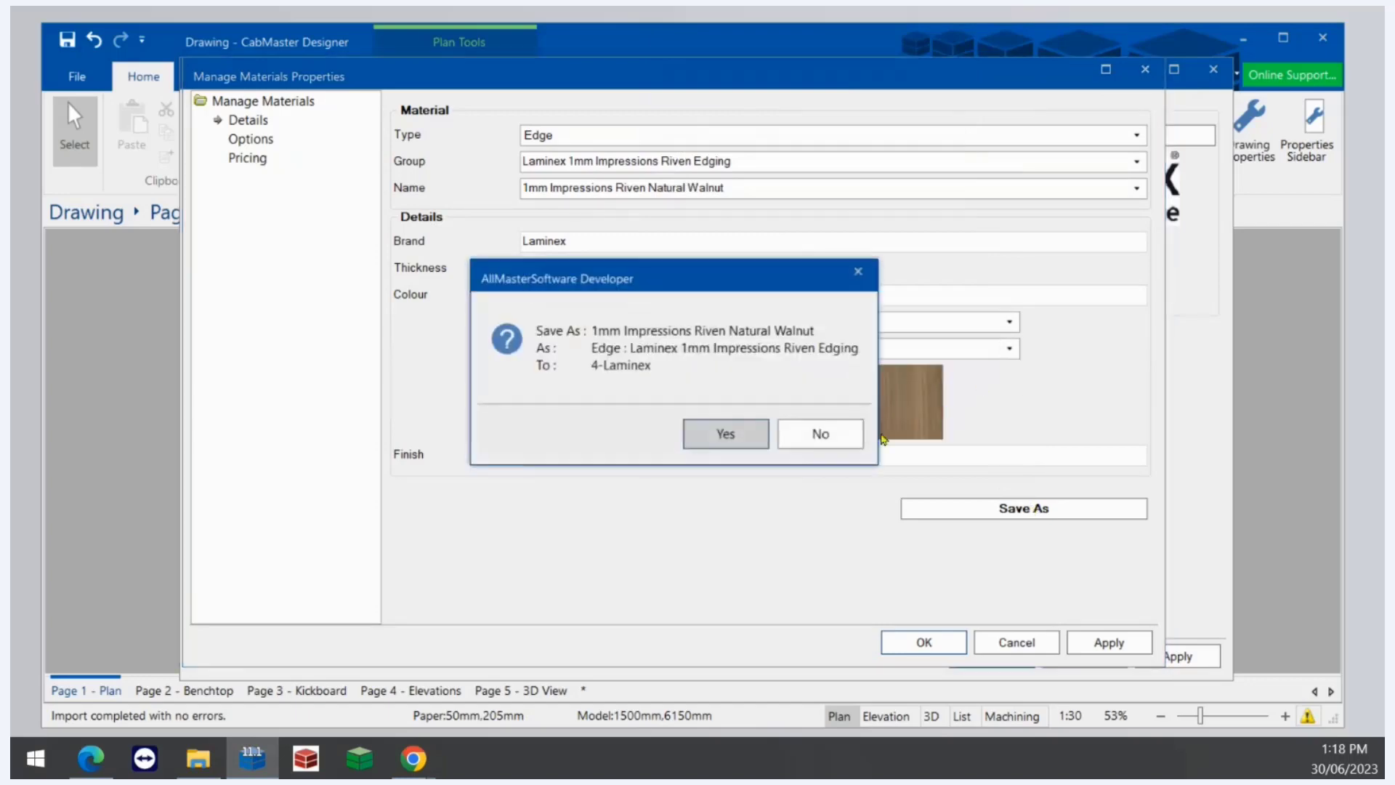
left_click(712, 437)
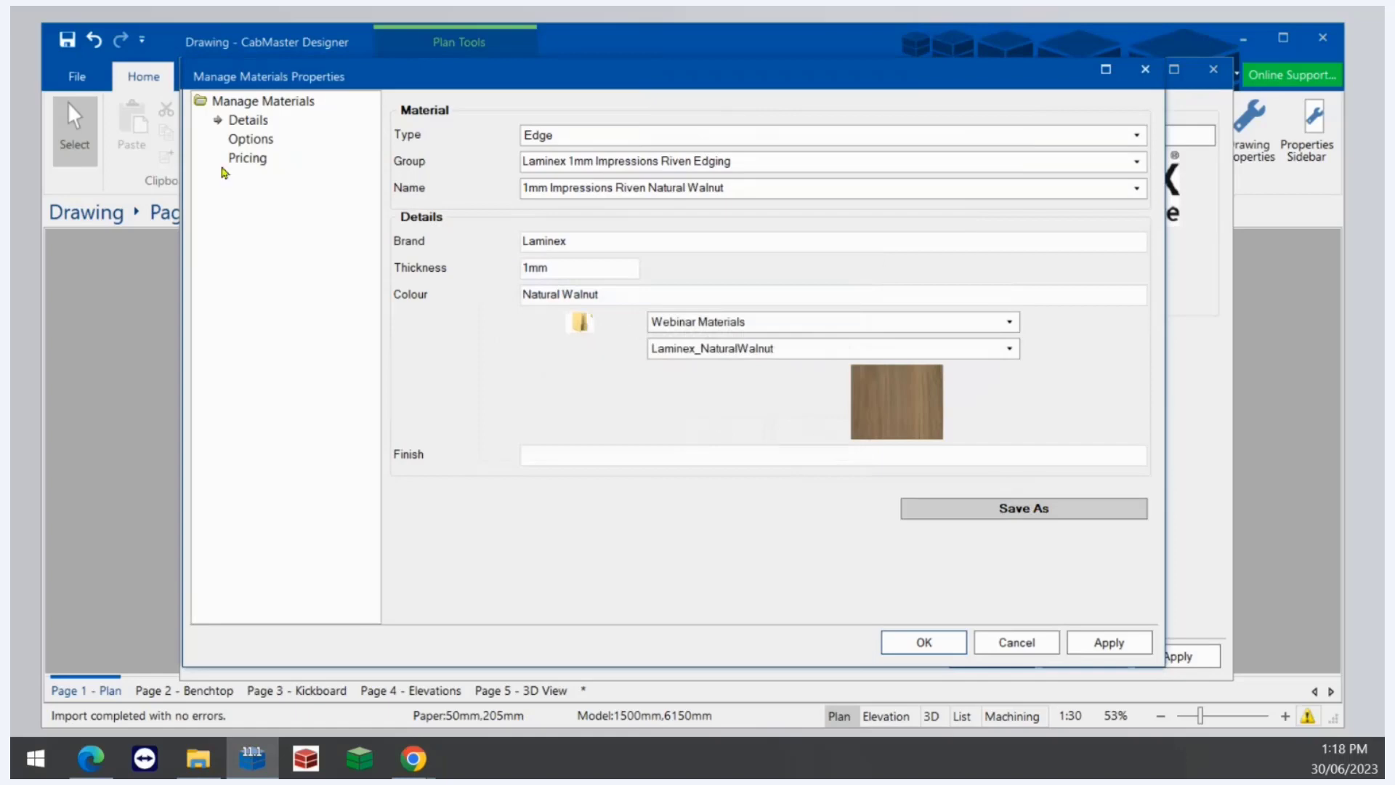
- Review the new edge's options, apply the changes and close the material properties
left_click(252, 139)
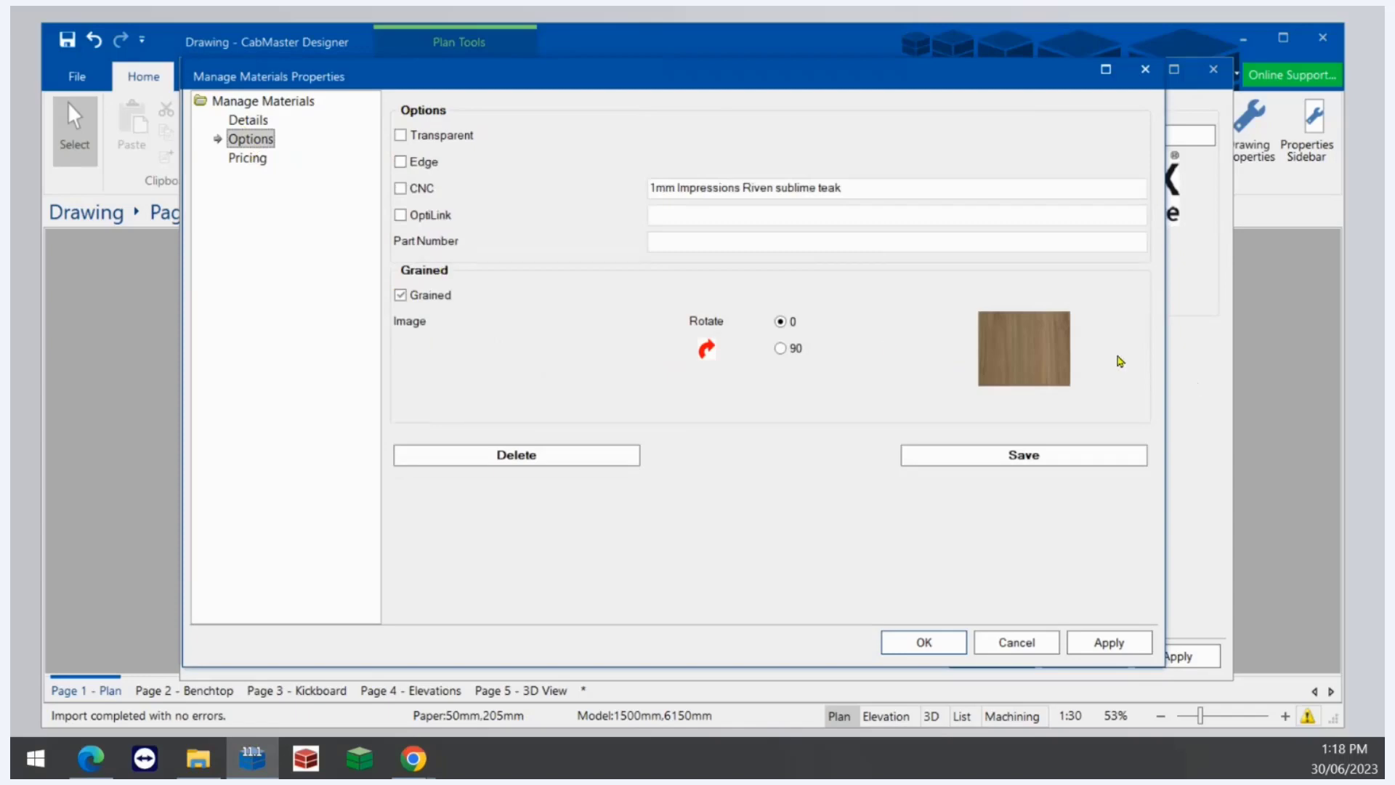
left_click(1101, 646)
left_click(928, 642)
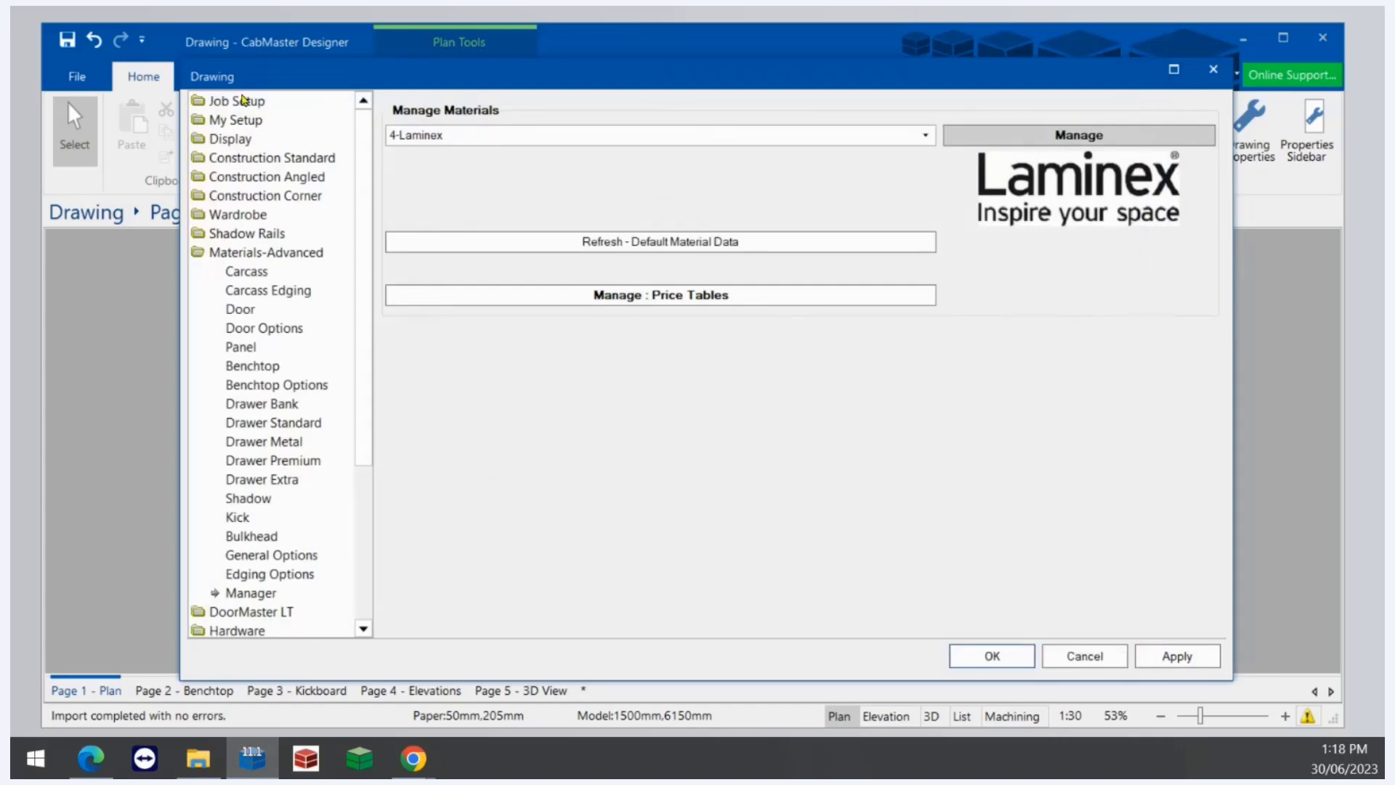
- Assign the 1mm Impressions Riven Natural Walnut edge to the floor door in the job's materials setup
left_click(243, 100)
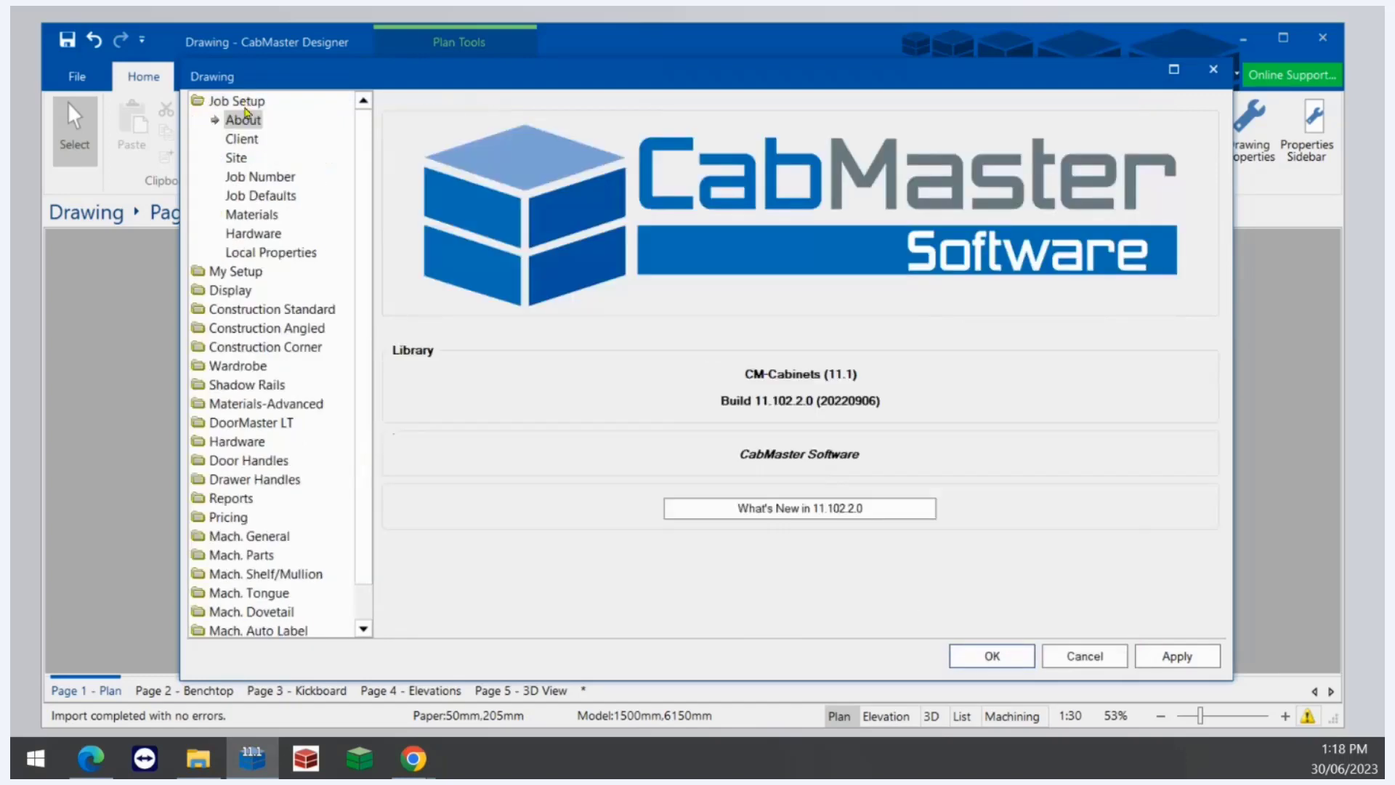
left_click(266, 218)
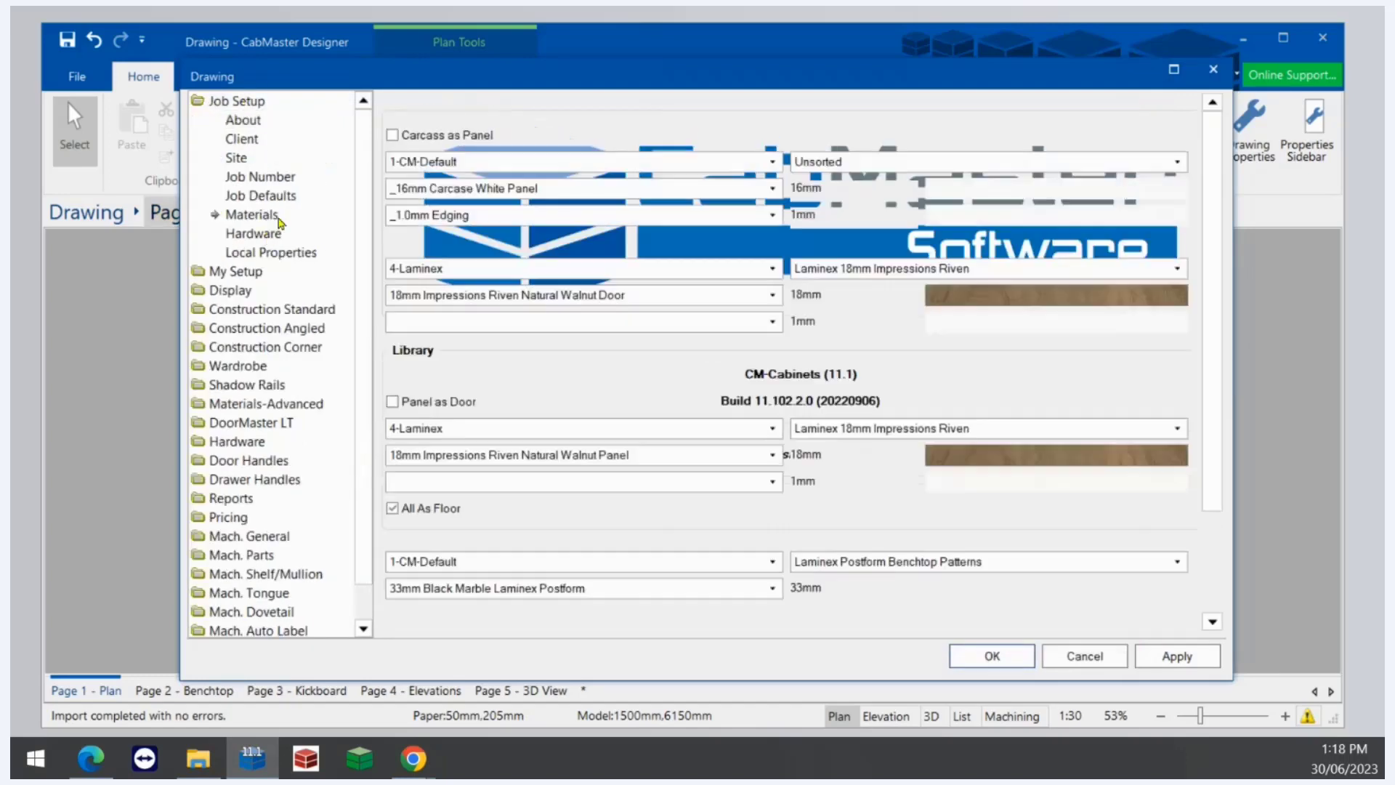
left_click(751, 325)
scroll(694, 211, "down", 6)
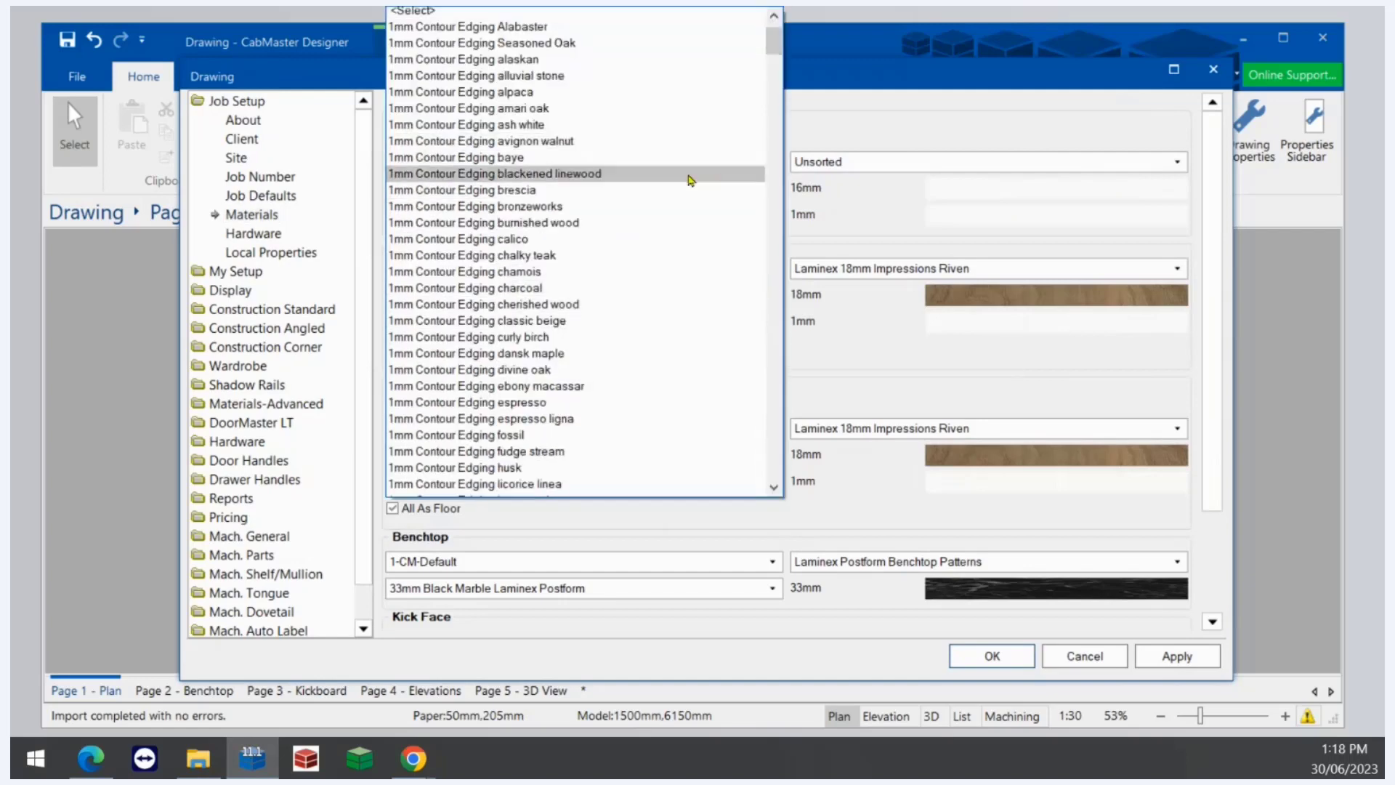
scroll(694, 236, "down", 20)
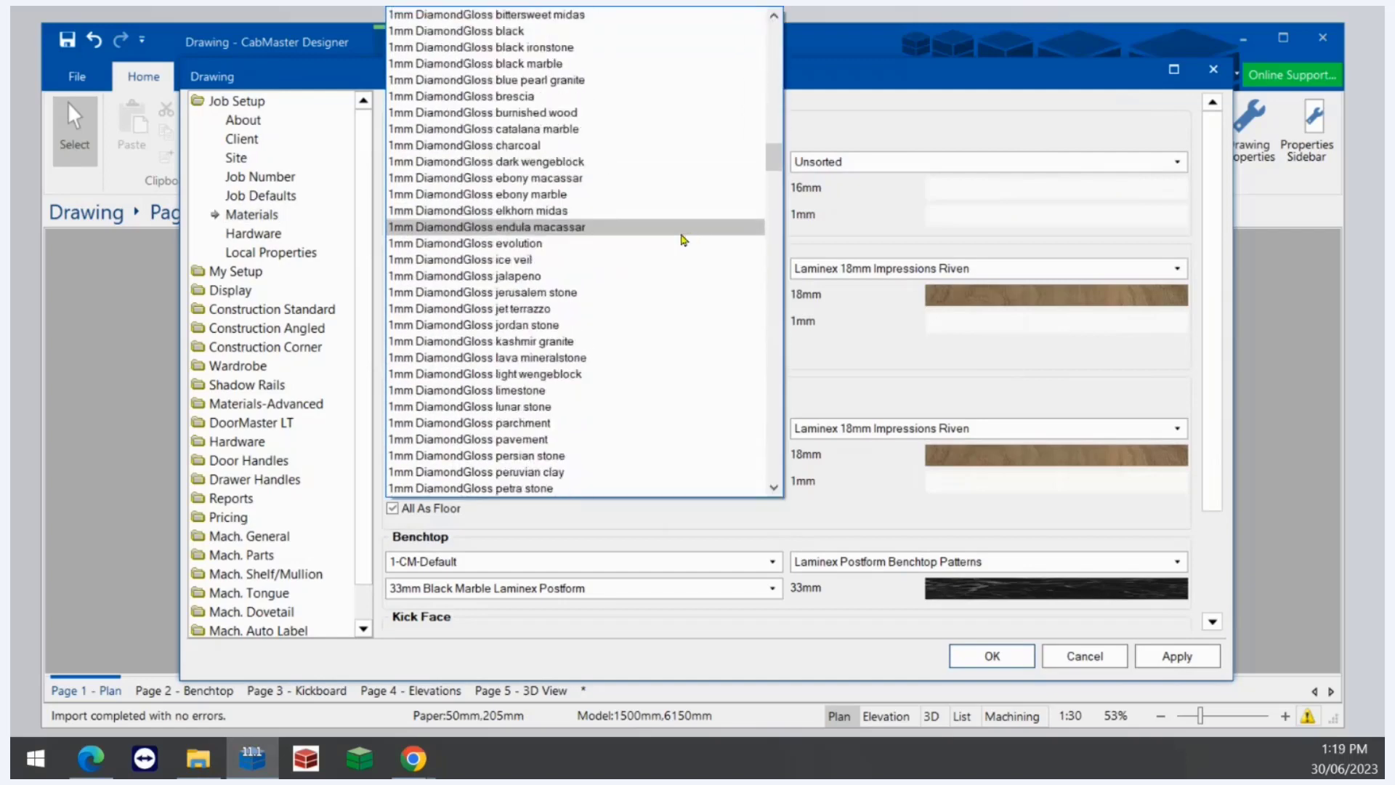
scroll(680, 232, "down", 20)
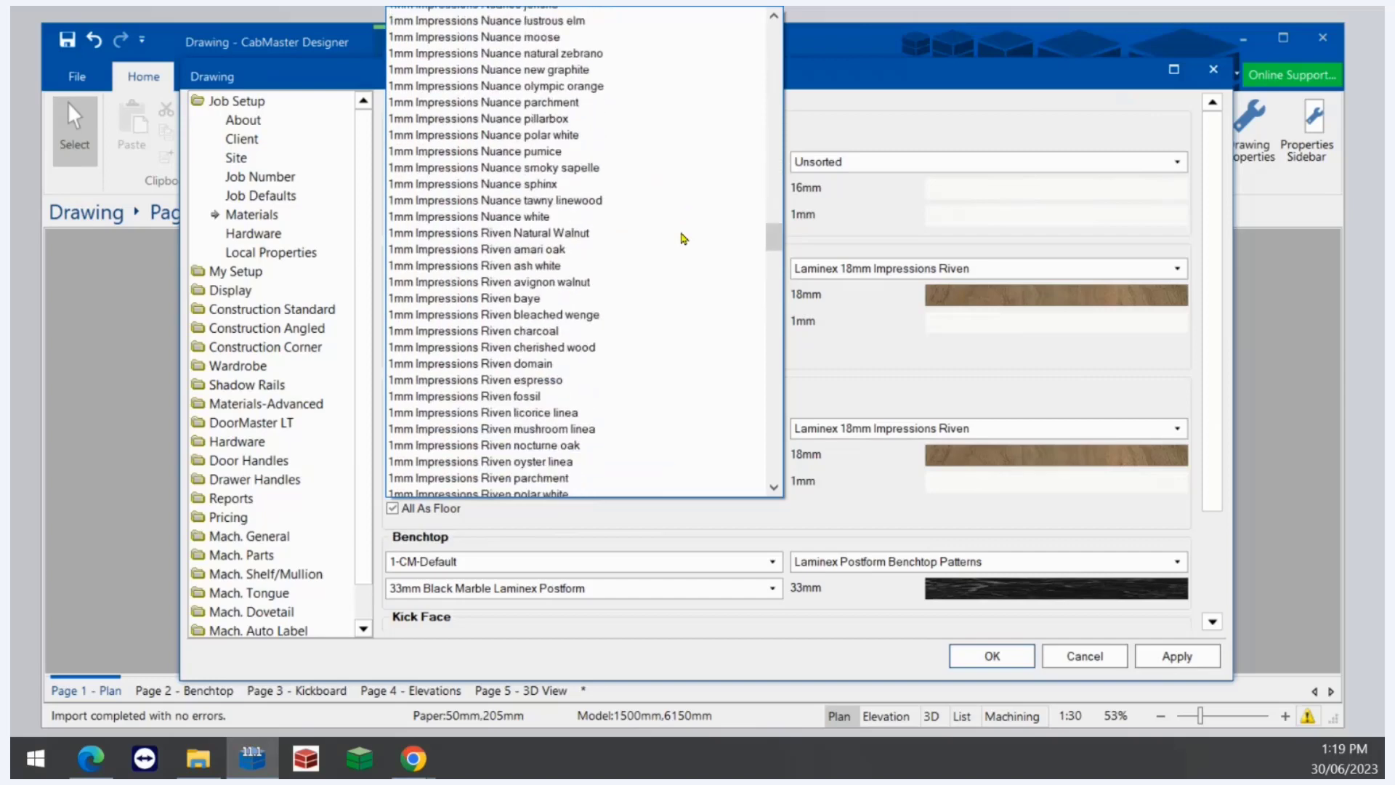
scroll(665, 220, "up", 4)
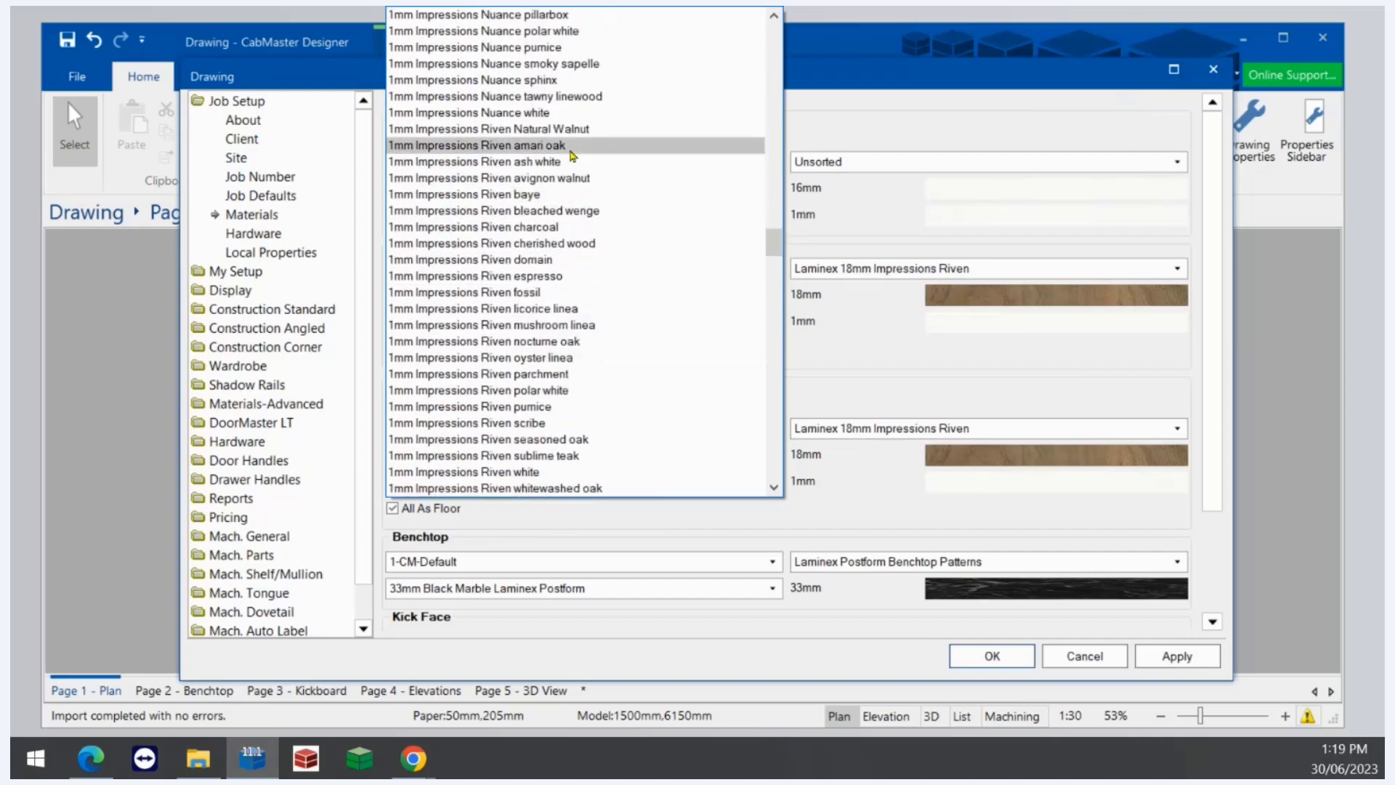
left_click(545, 129)
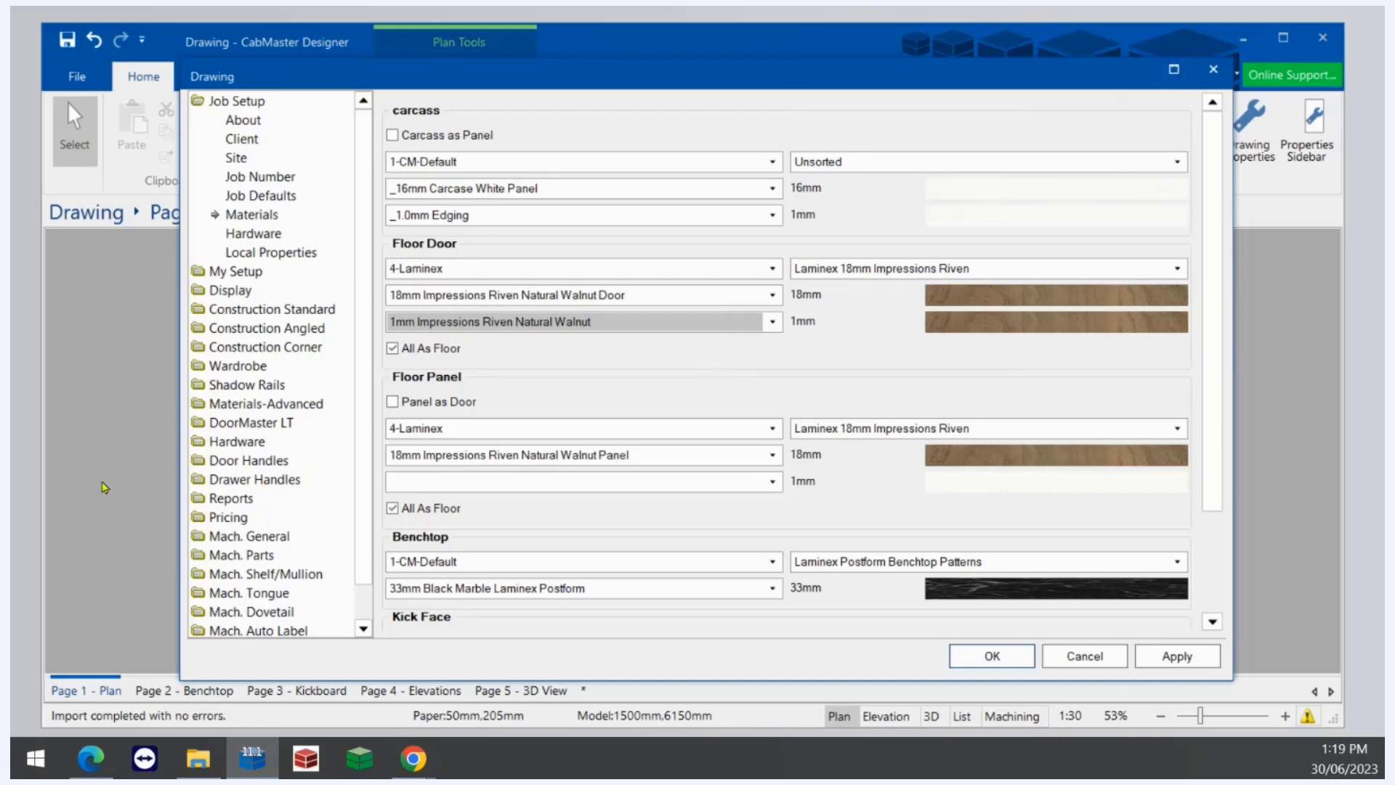
- Open the materials manager and load the 18mm Impressions Riven Natural Walnut Door from the Laminex 18mm Impressions Riven group
left_click(289, 404)
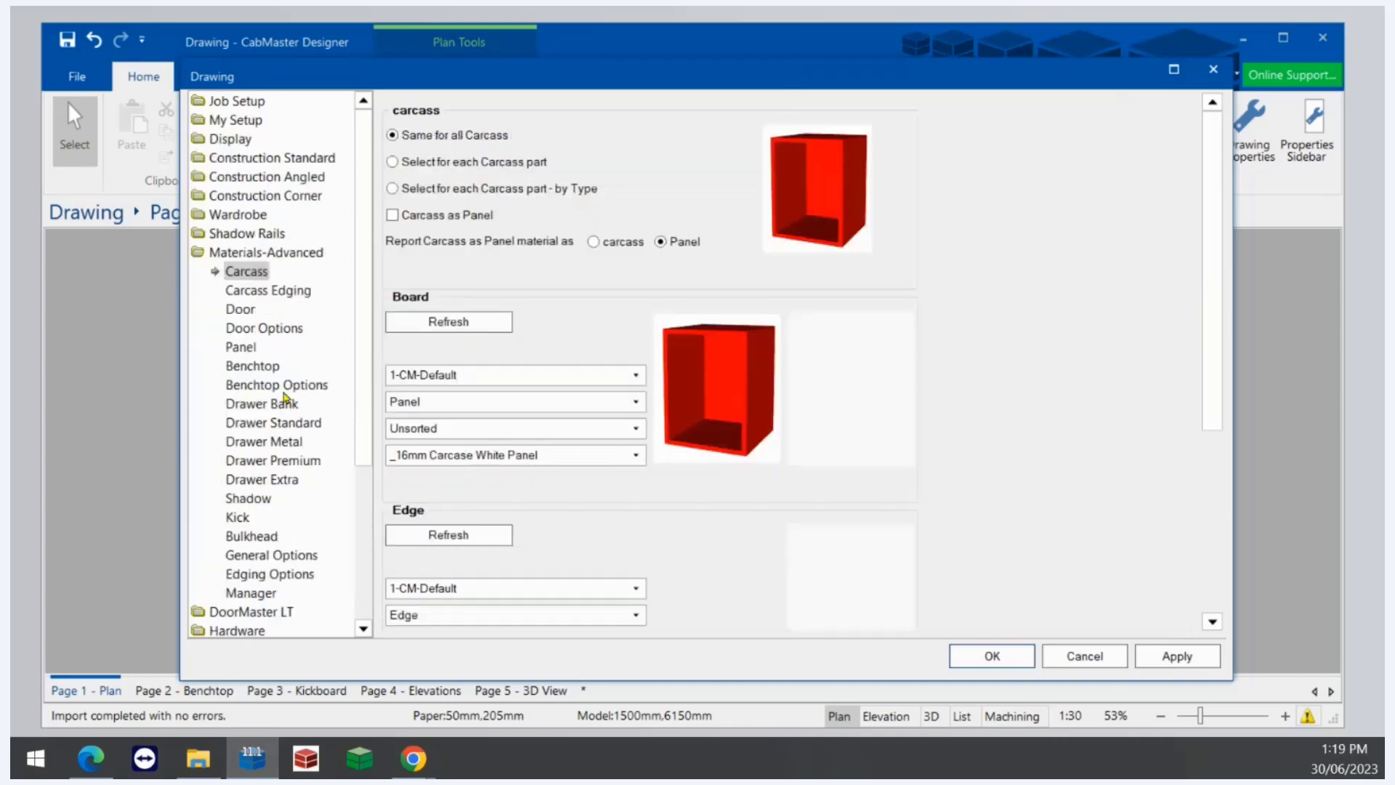
left_click(249, 594)
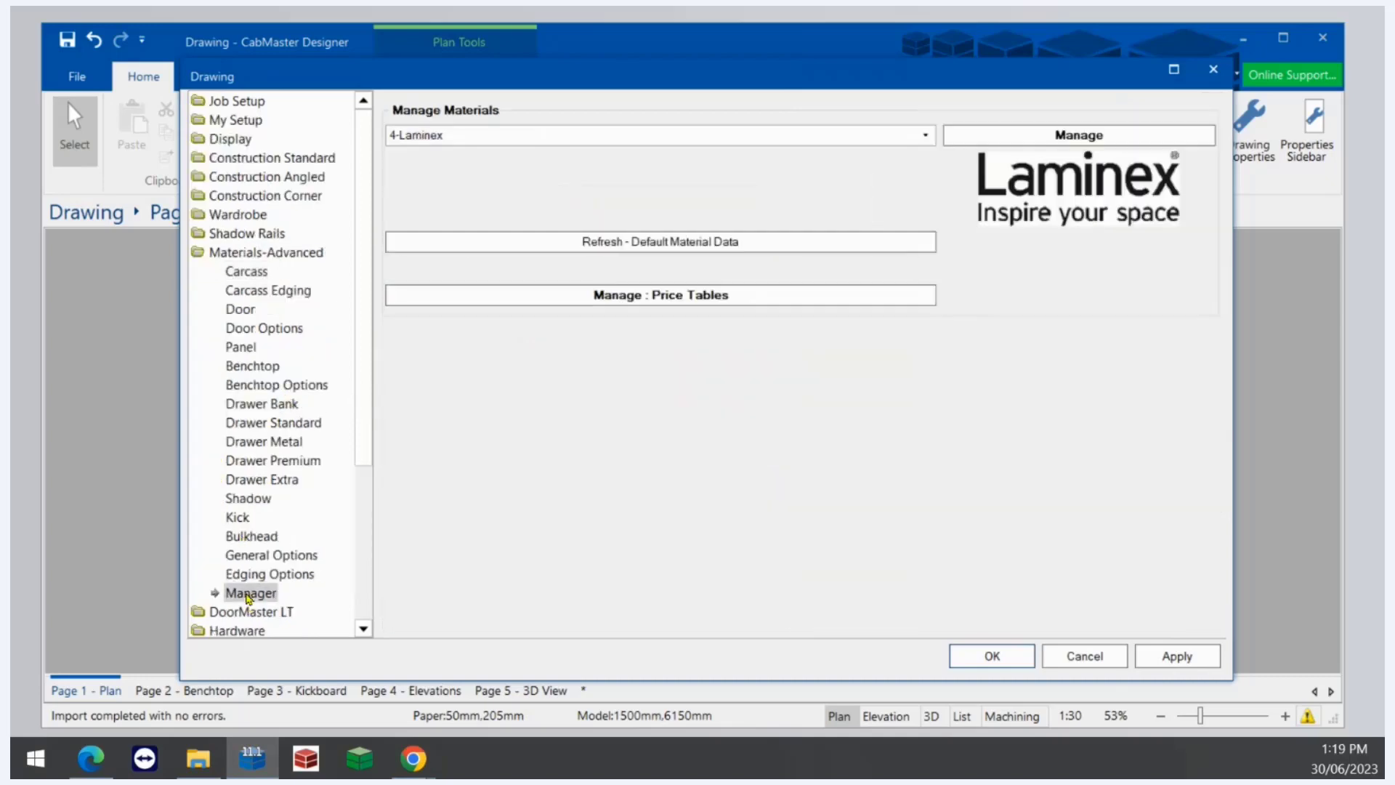
left_click(1036, 138)
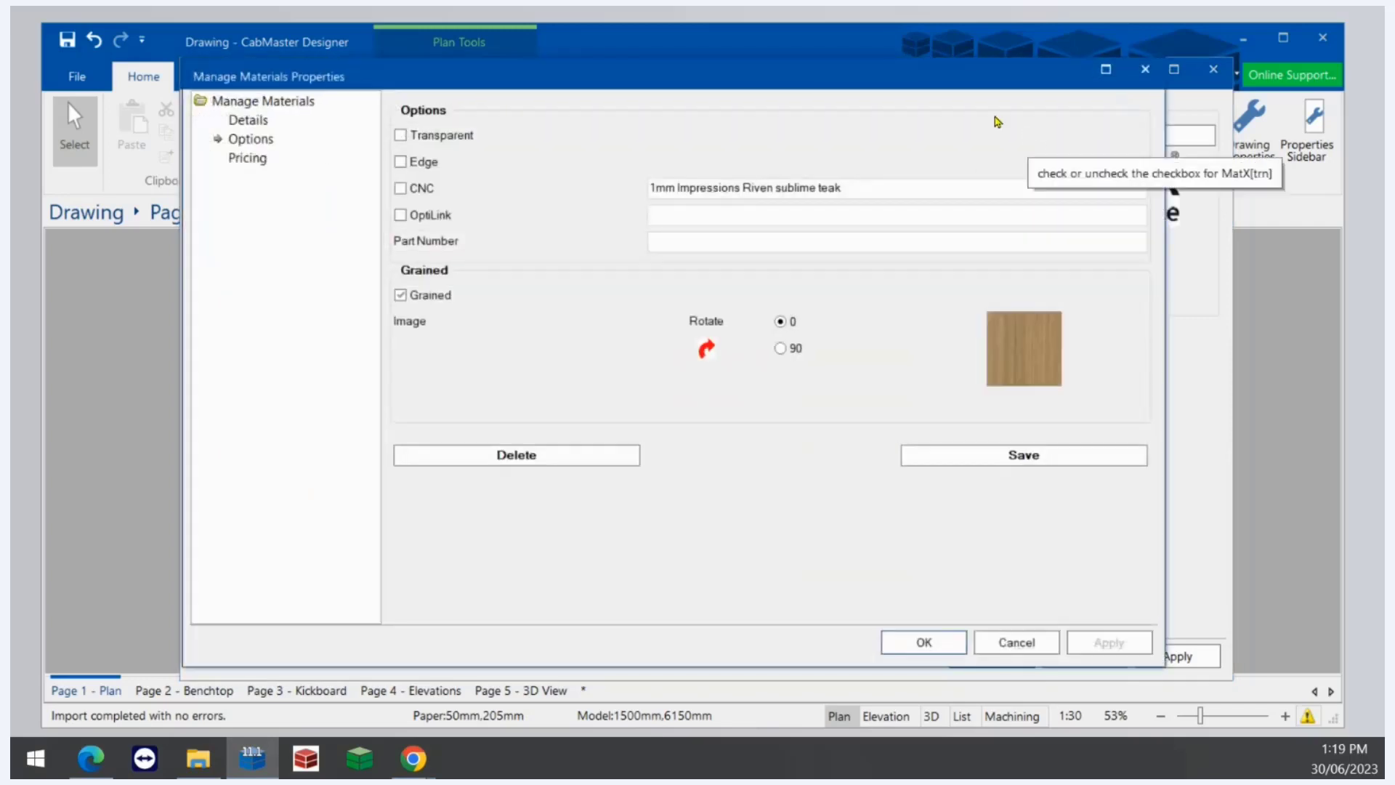
left_click(251, 121)
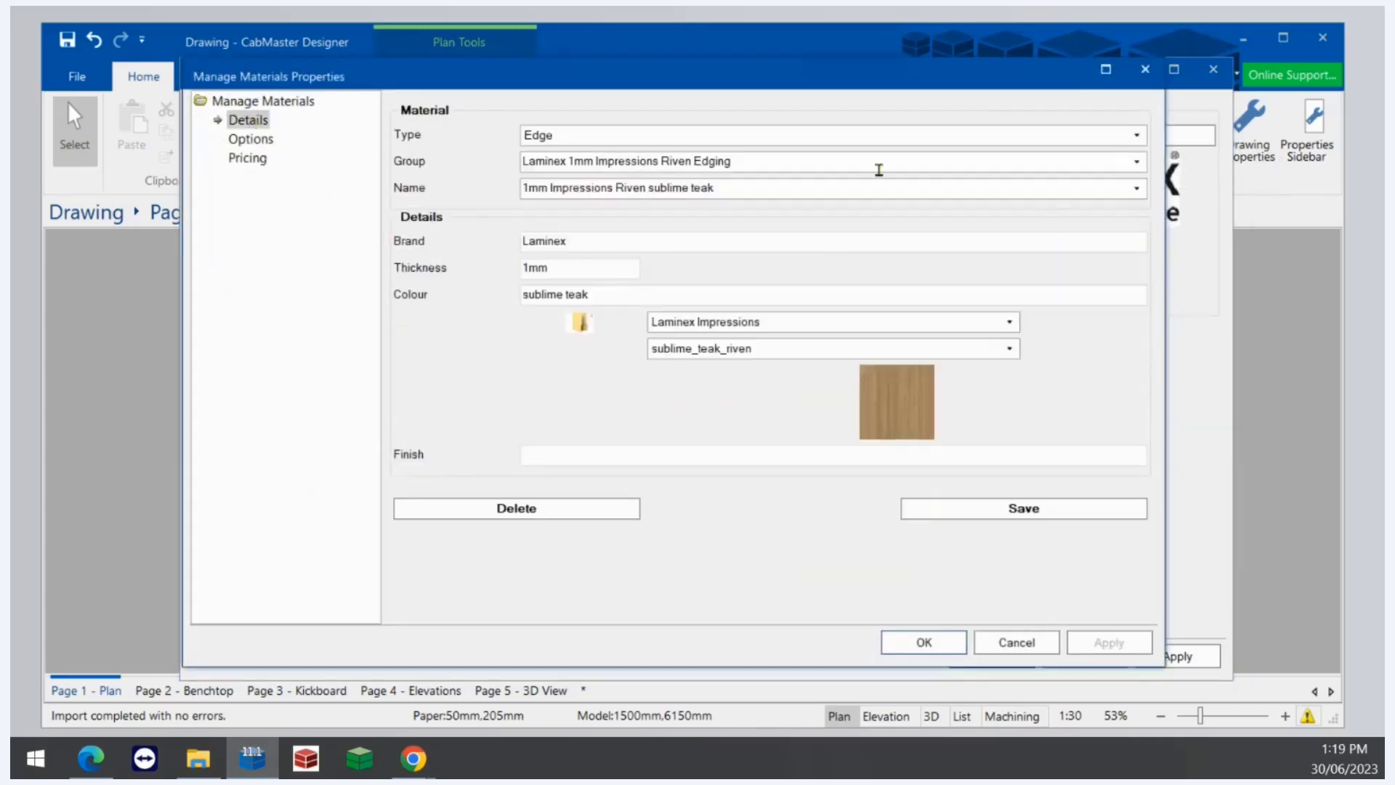
left_click(1135, 135)
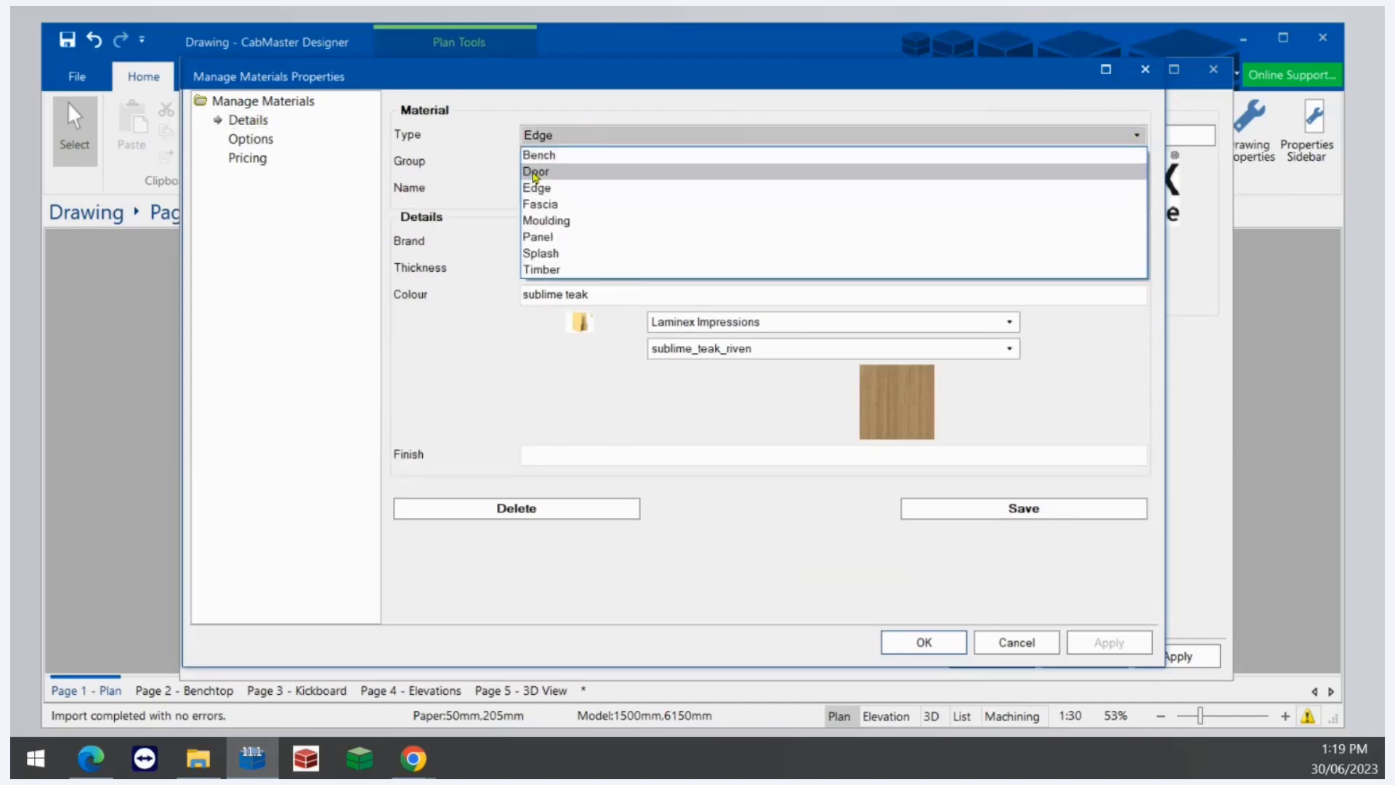
left_click(770, 172)
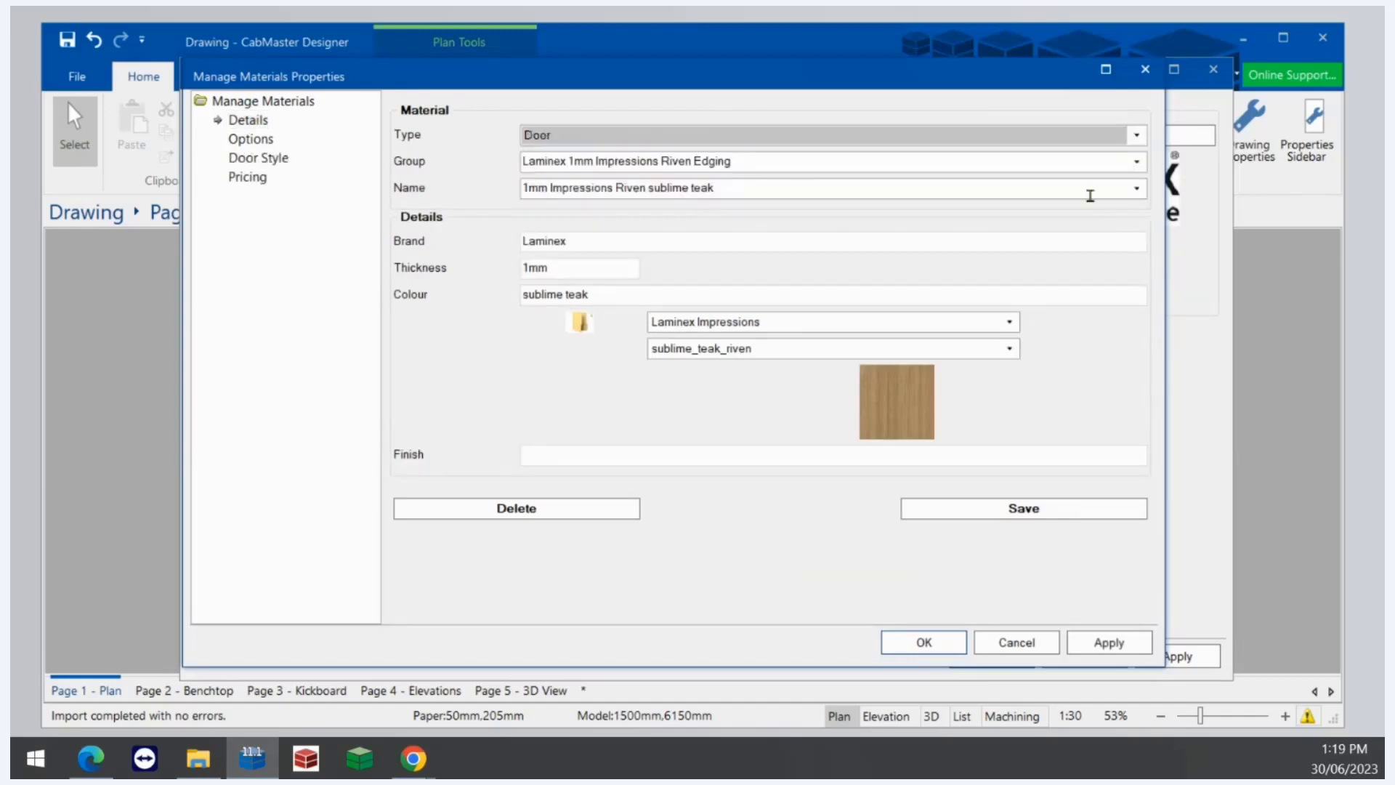
left_click(1136, 161)
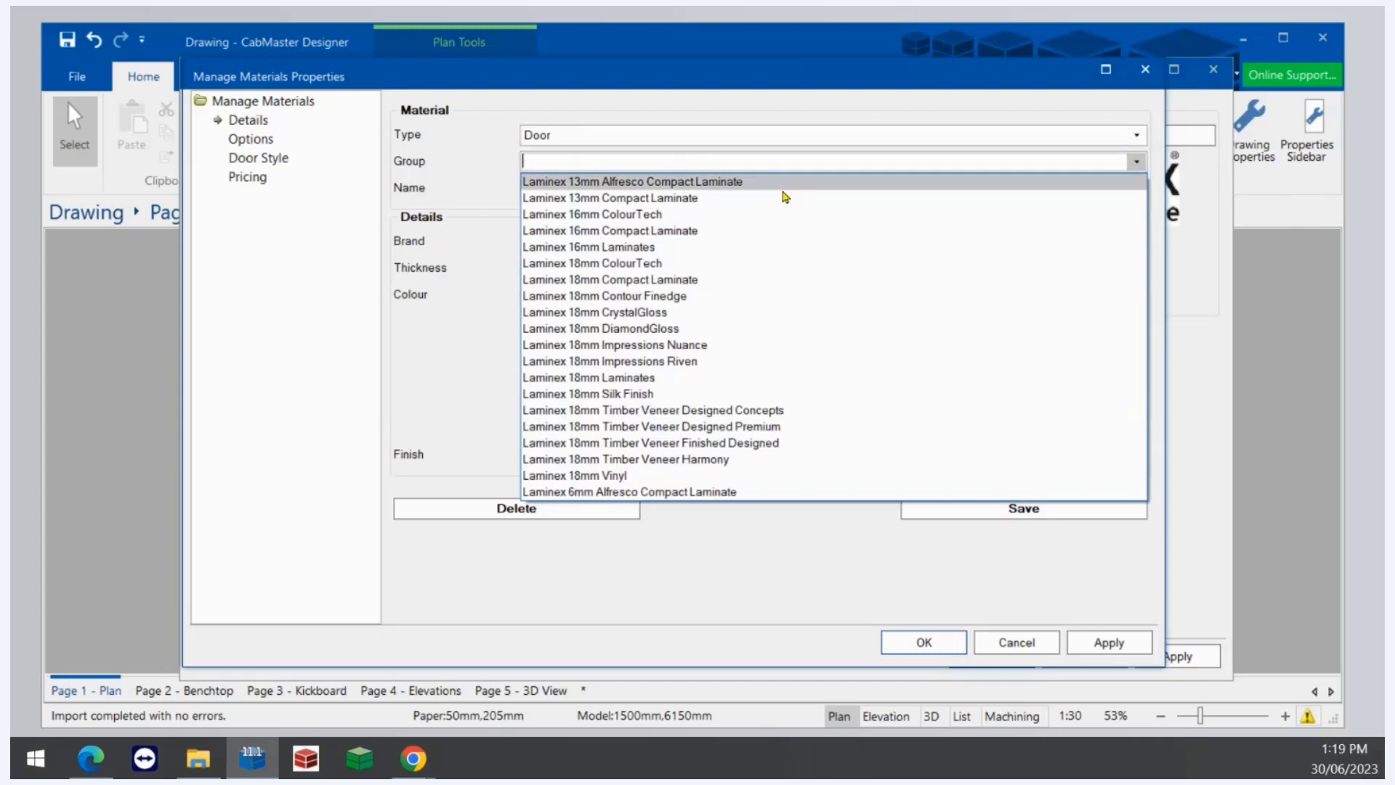
left_click(672, 362)
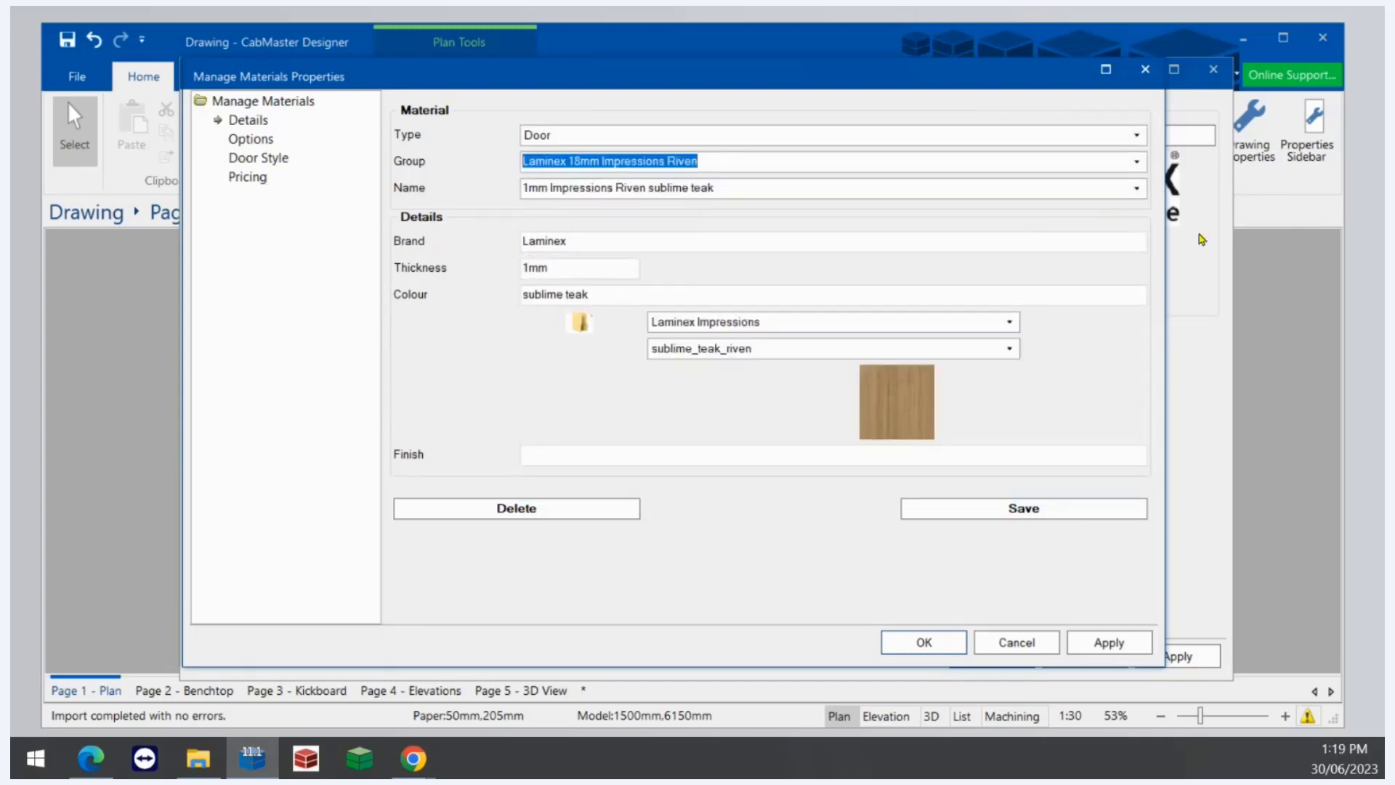
left_click(1136, 189)
left_click(782, 209)
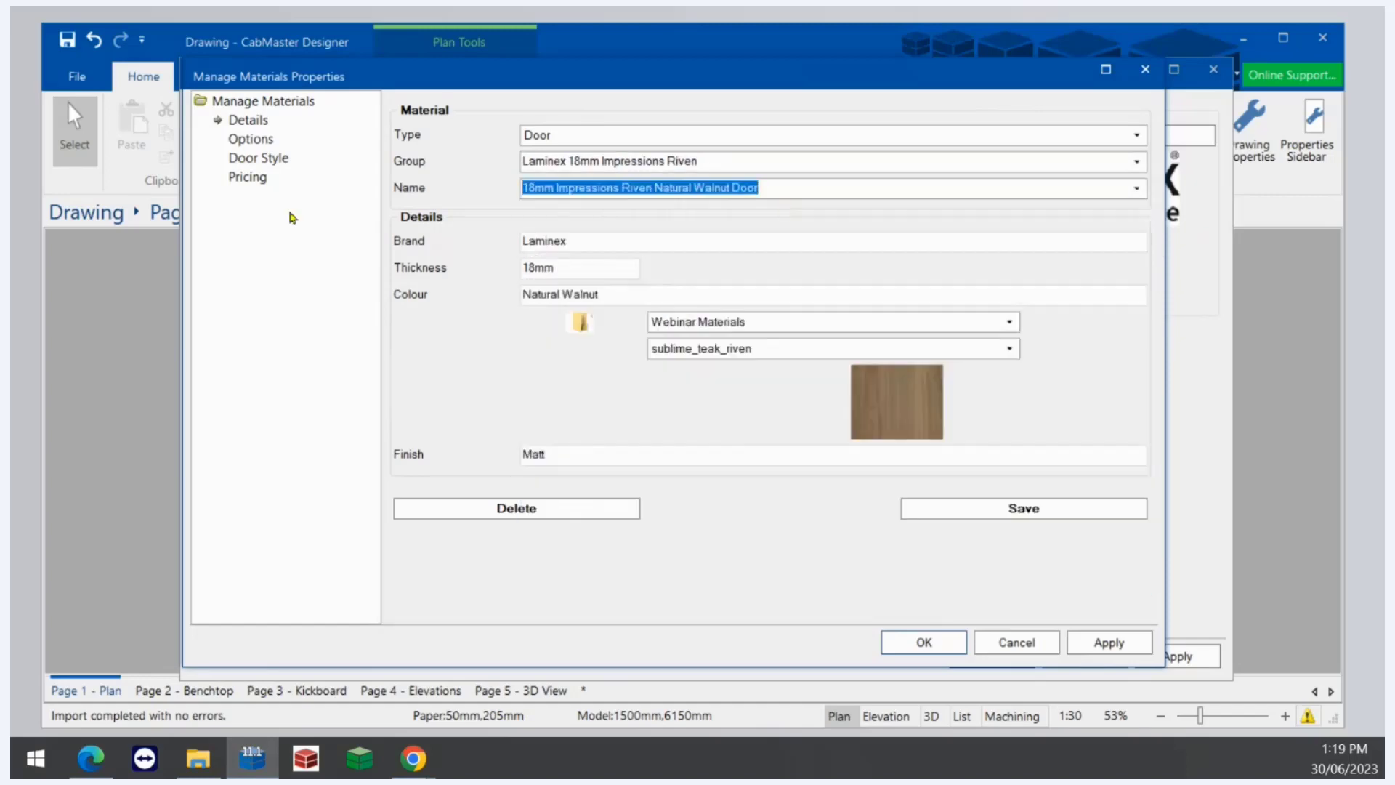
- Try the door style Colonial Arch with a Flat Panel infill, and close the material properties without saving
left_click(262, 160)
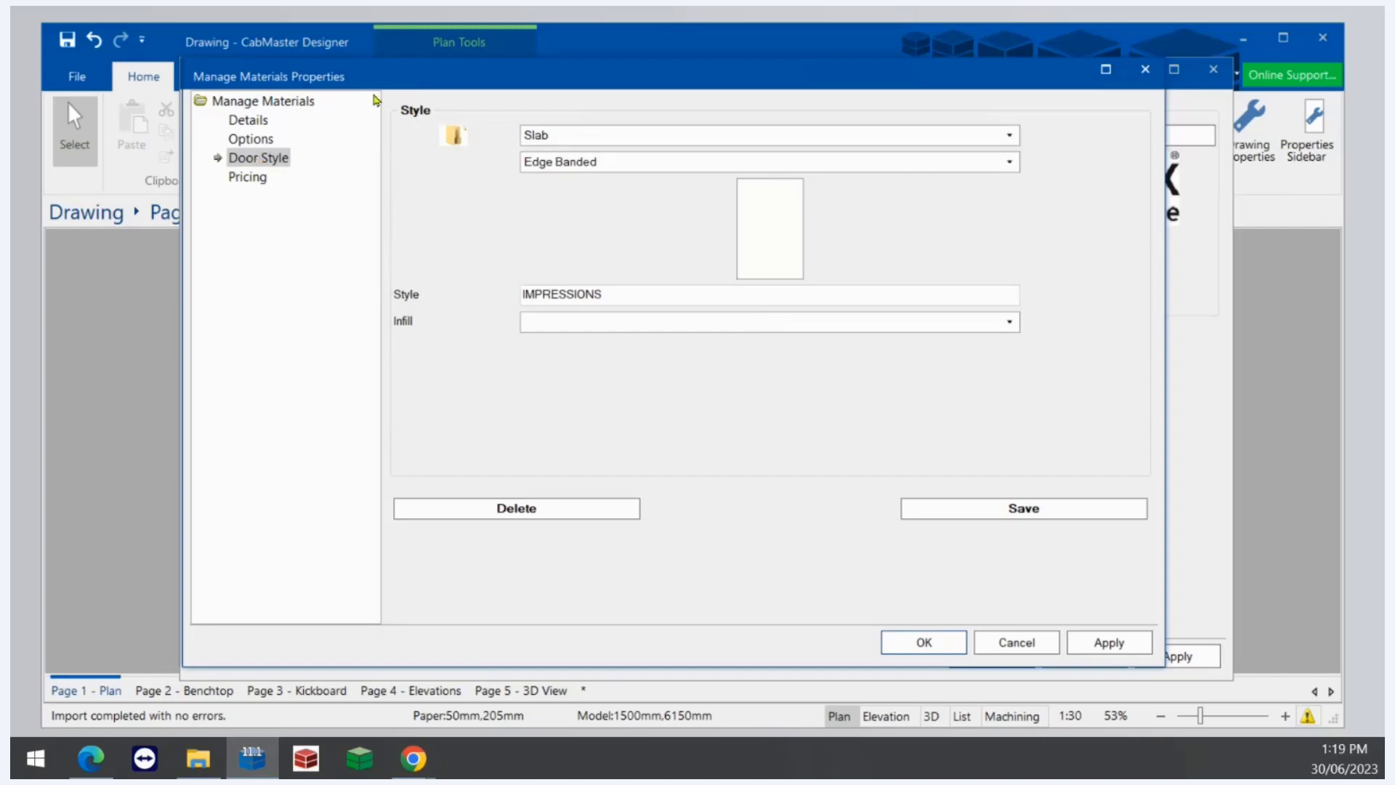
left_click(606, 138)
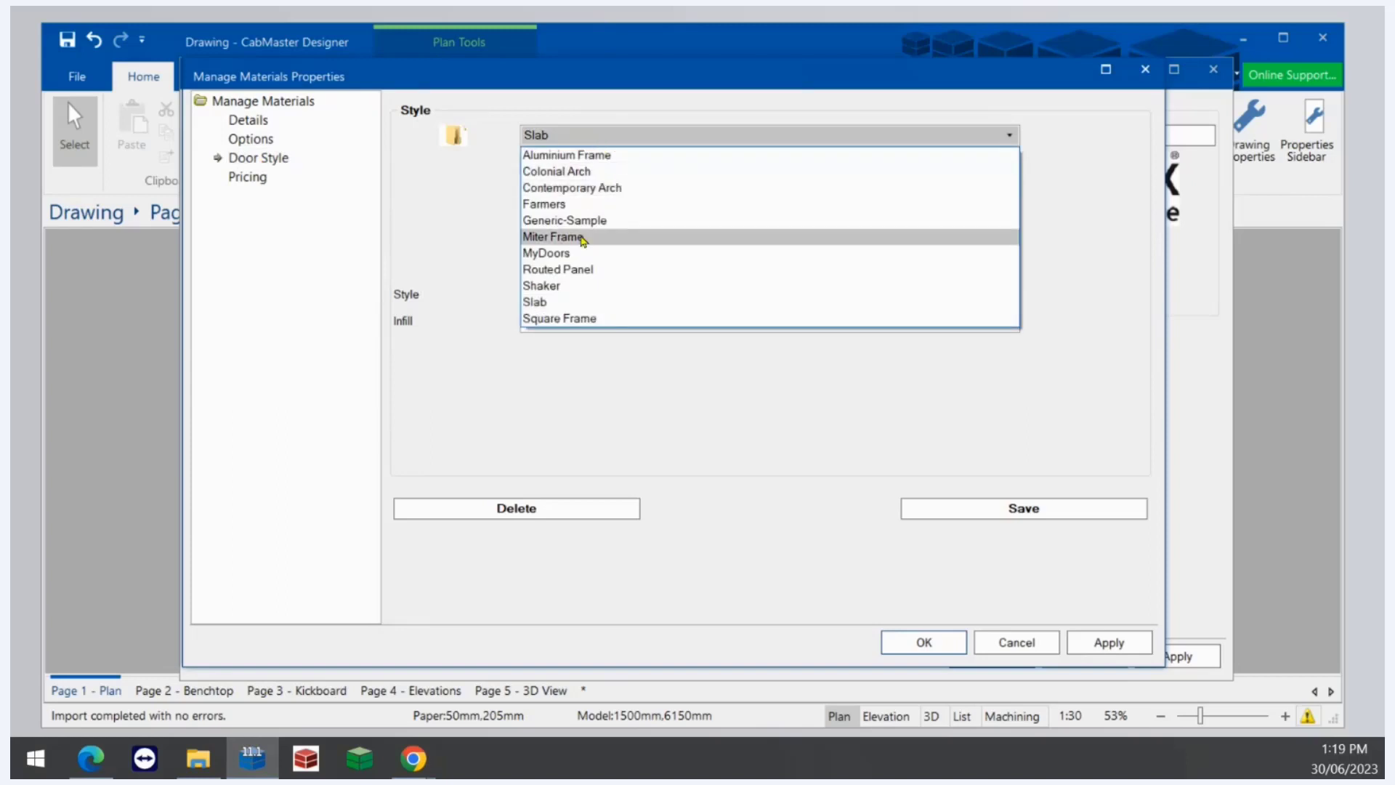
left_click(506, 254)
left_click(554, 165)
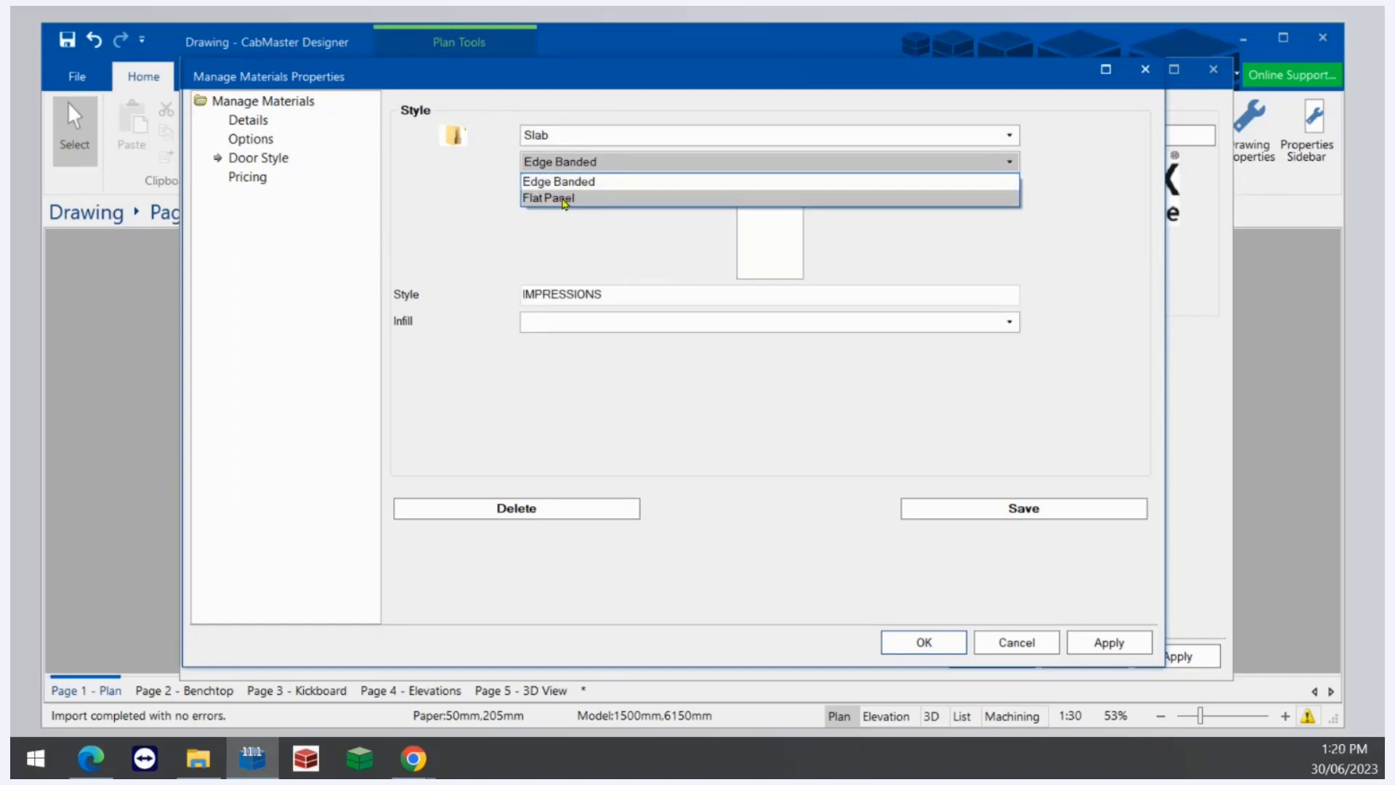
left_click(557, 159)
left_click(562, 143)
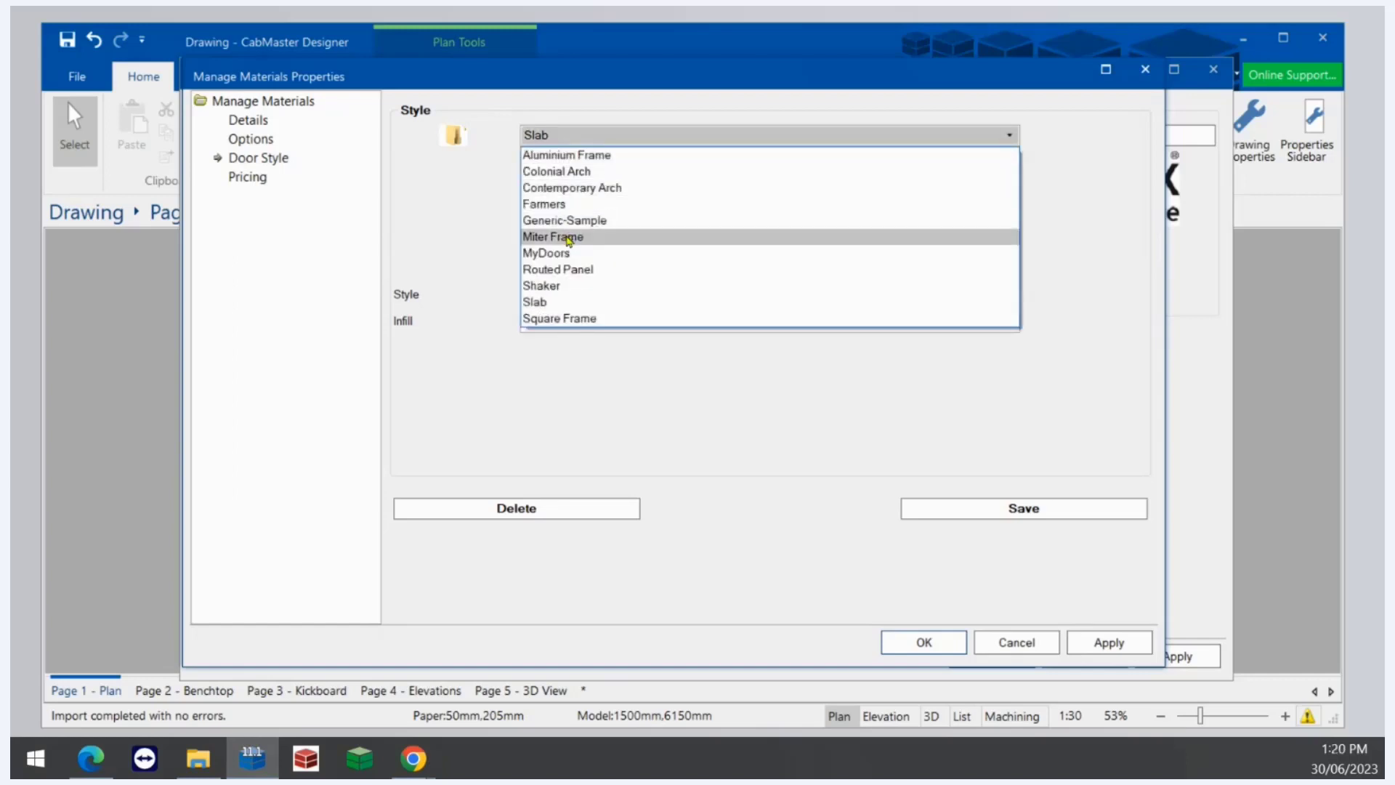
left_click(567, 176)
left_click(573, 169)
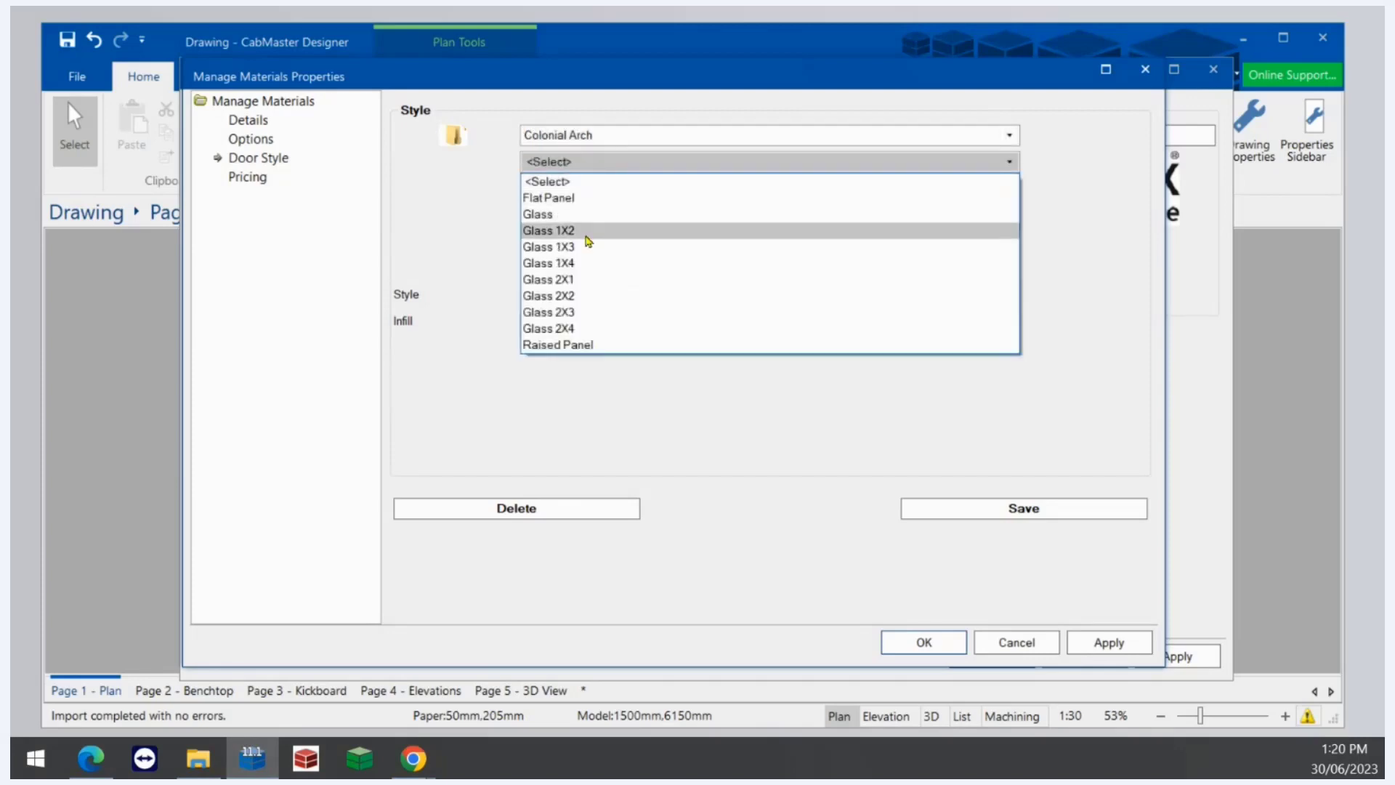
left_click(562, 194)
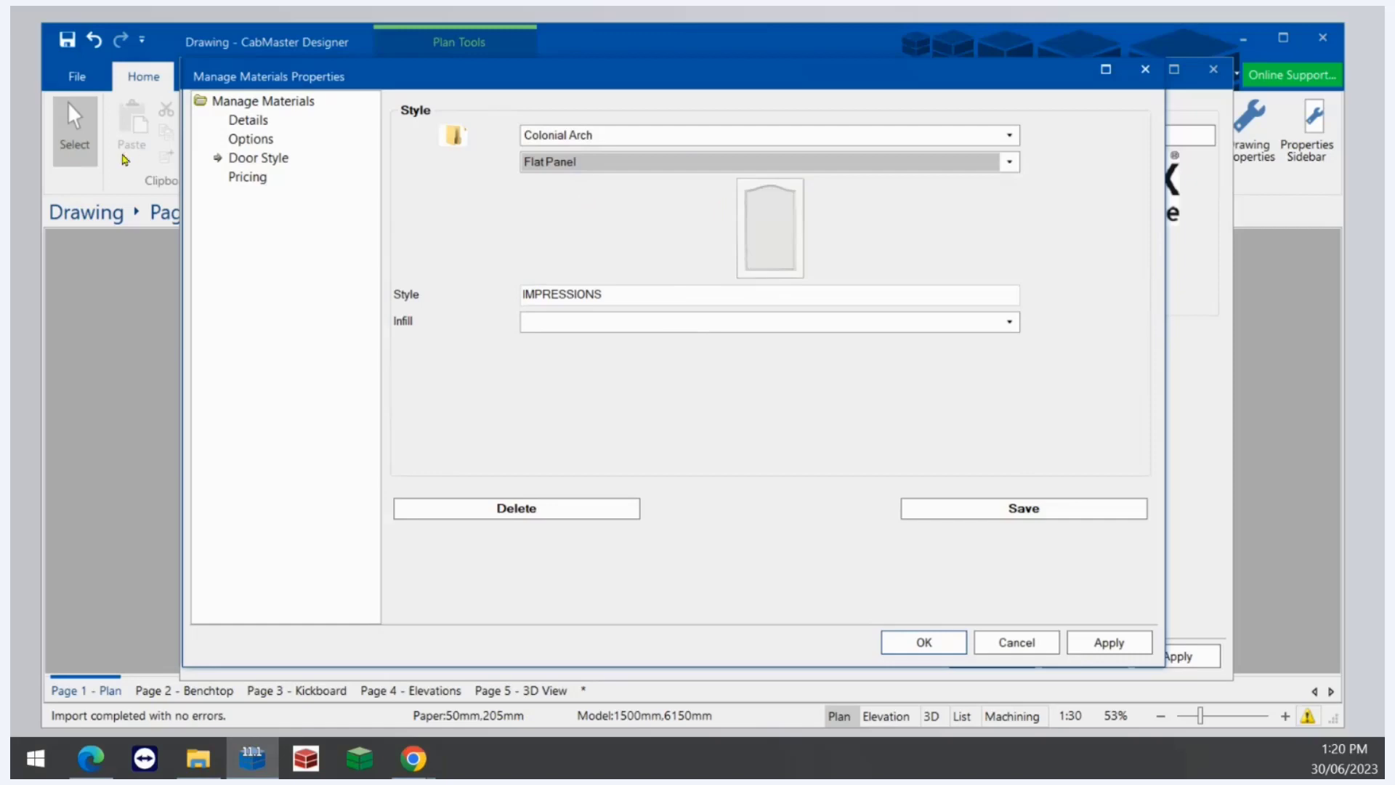
left_click(247, 121)
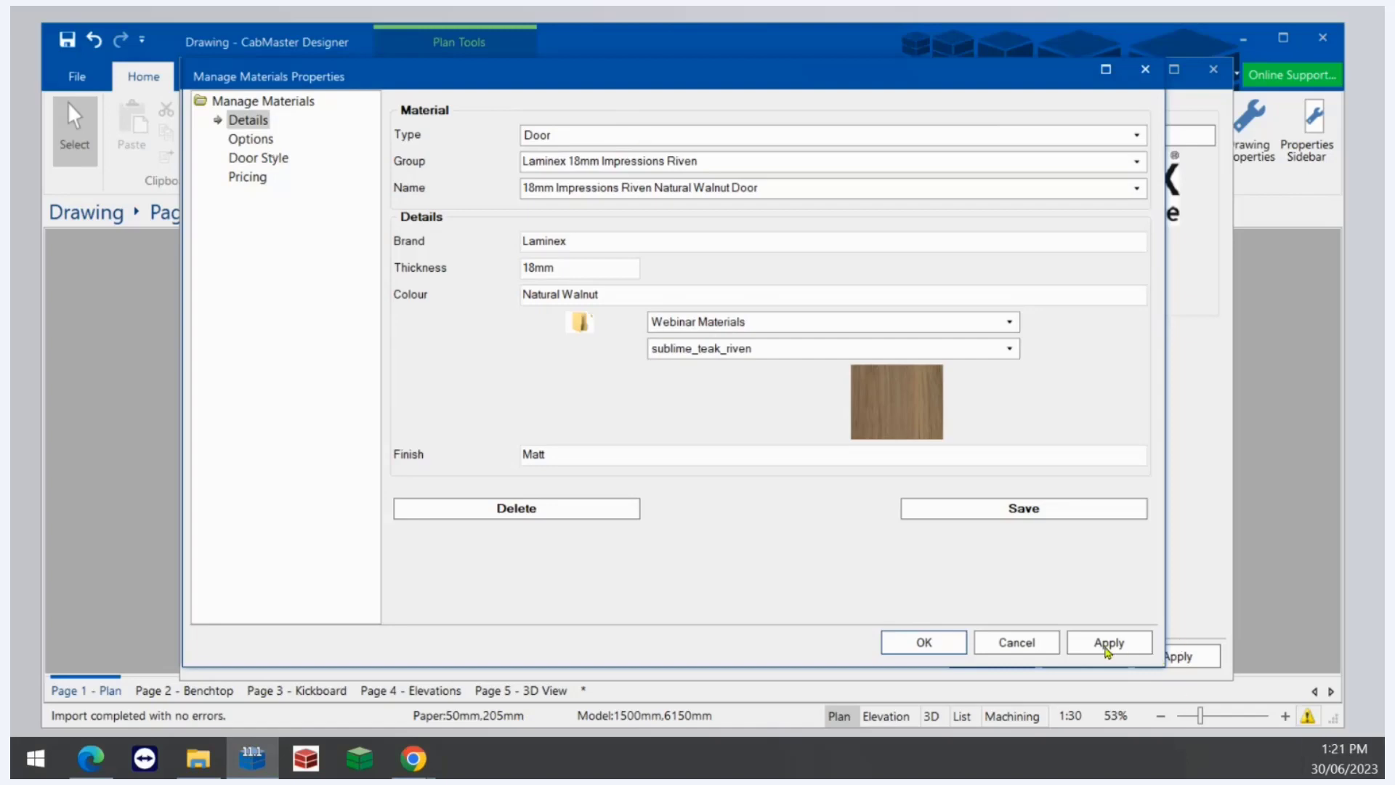
left_click(1050, 644)
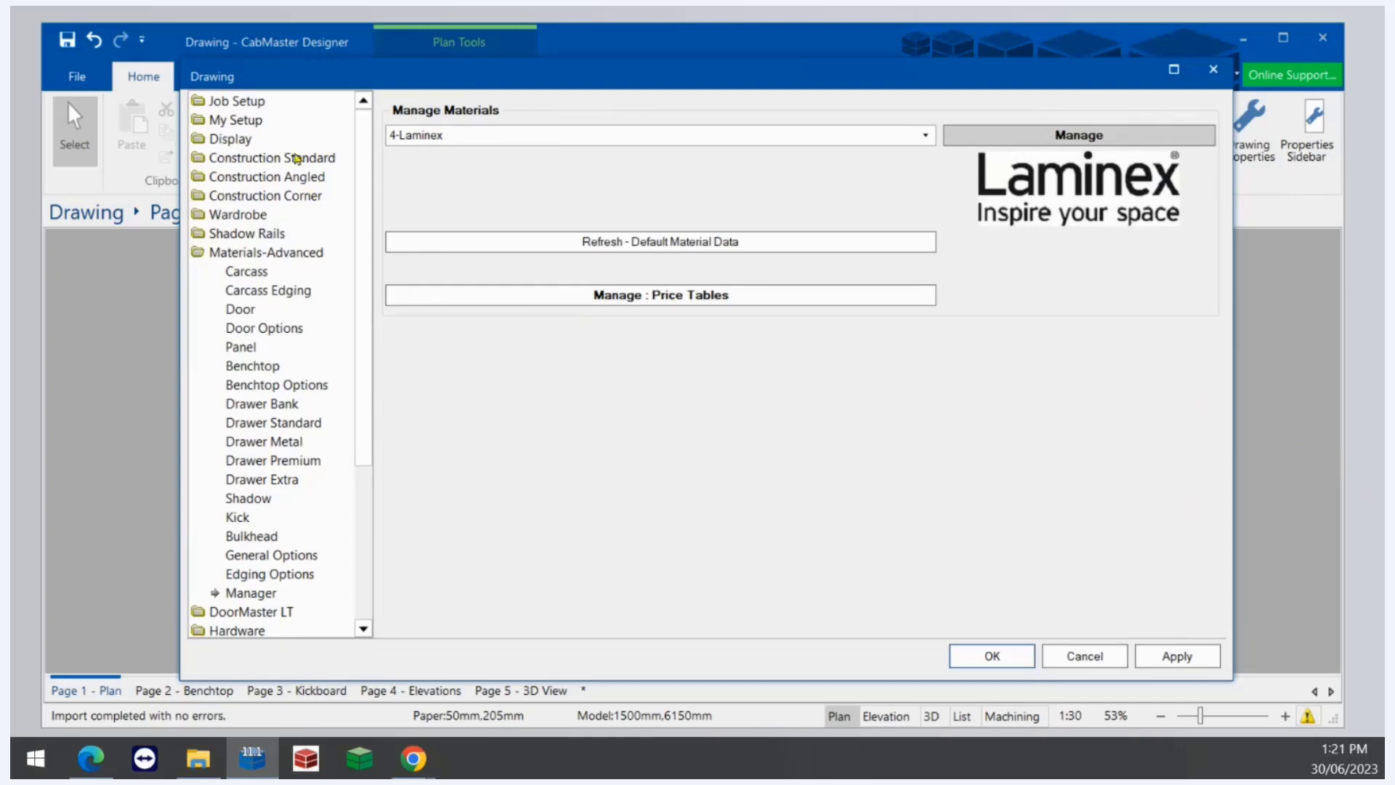
- Try adding a ninth material data source such as Janper Duraform or QuantumQuartz, and cancel the drawing properties
left_click(254, 123)
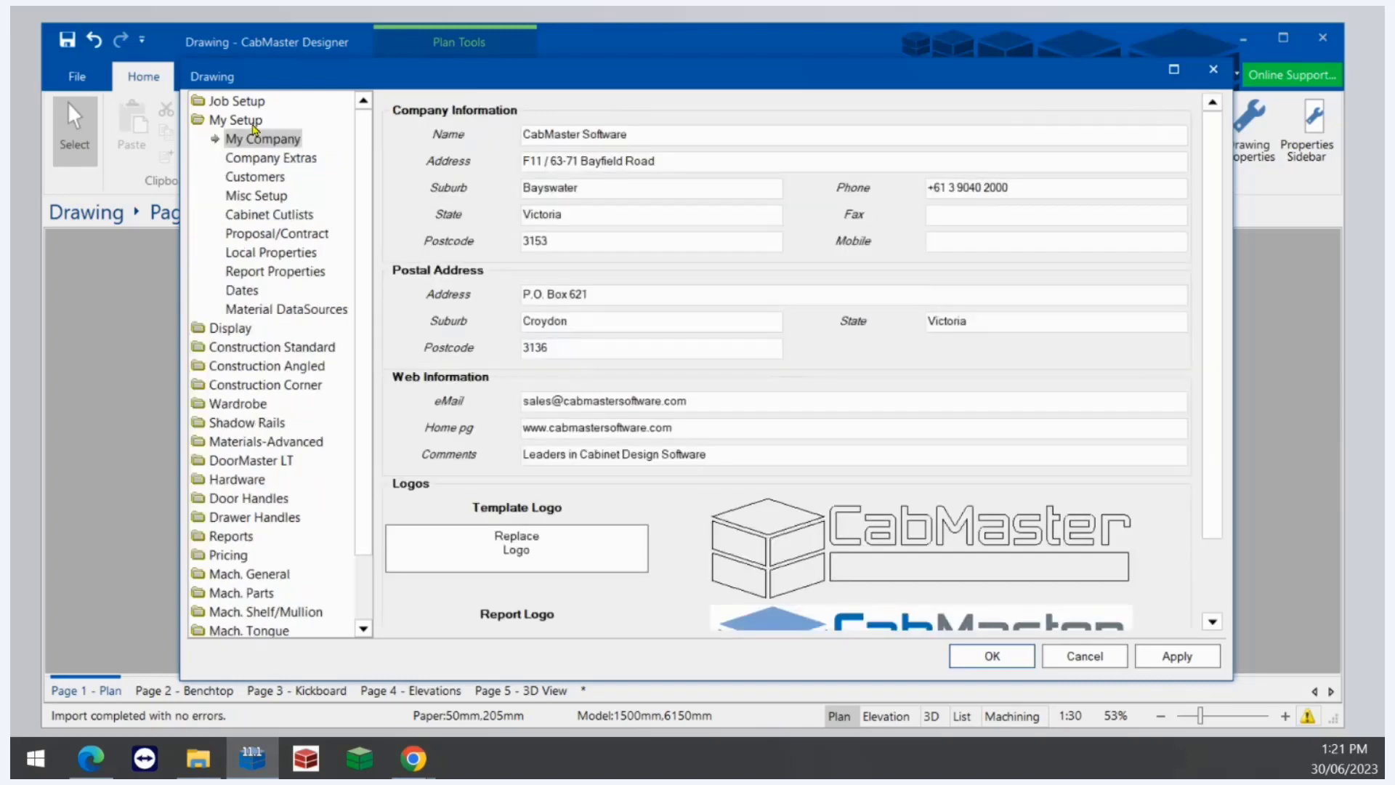
left_click(304, 306)
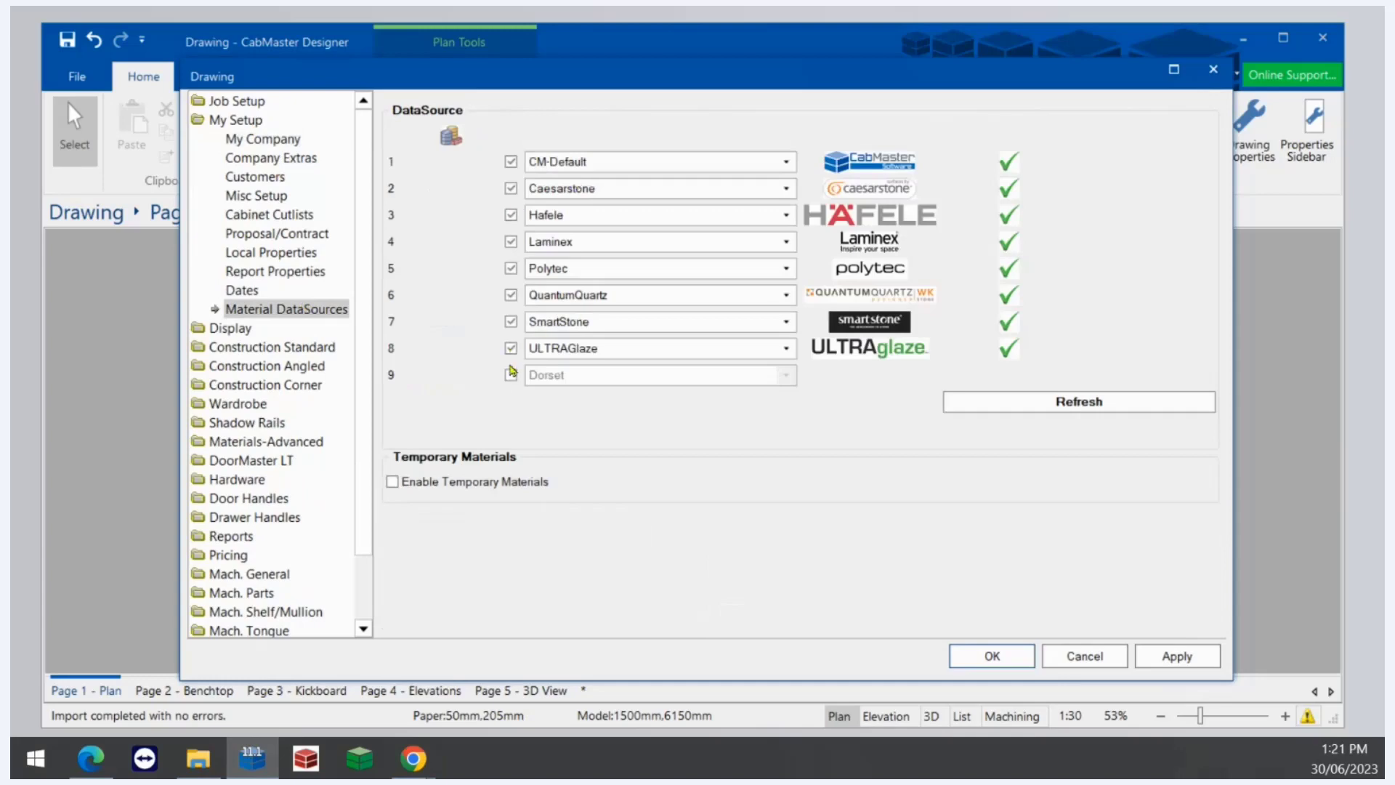
left_click(511, 375)
left_click(569, 376)
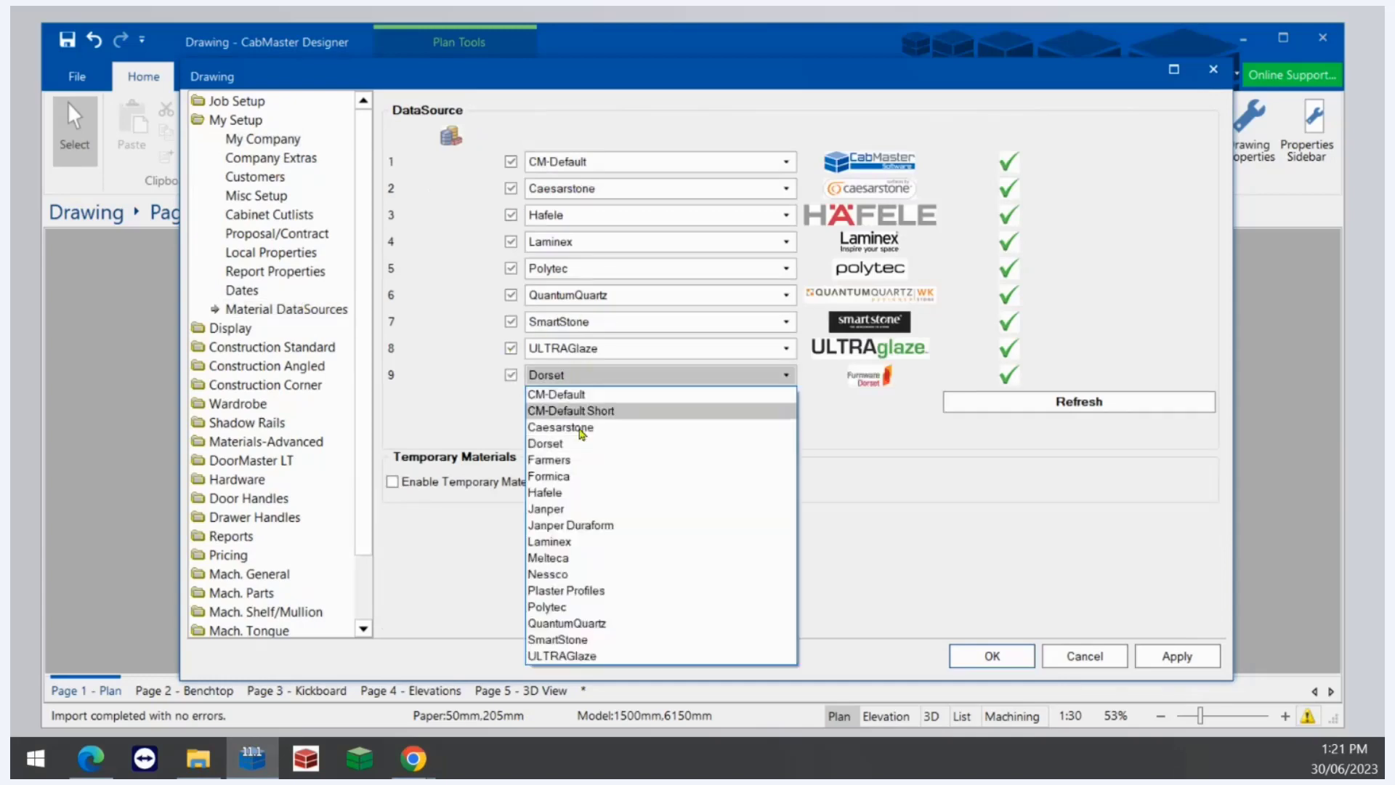
left_click(567, 525)
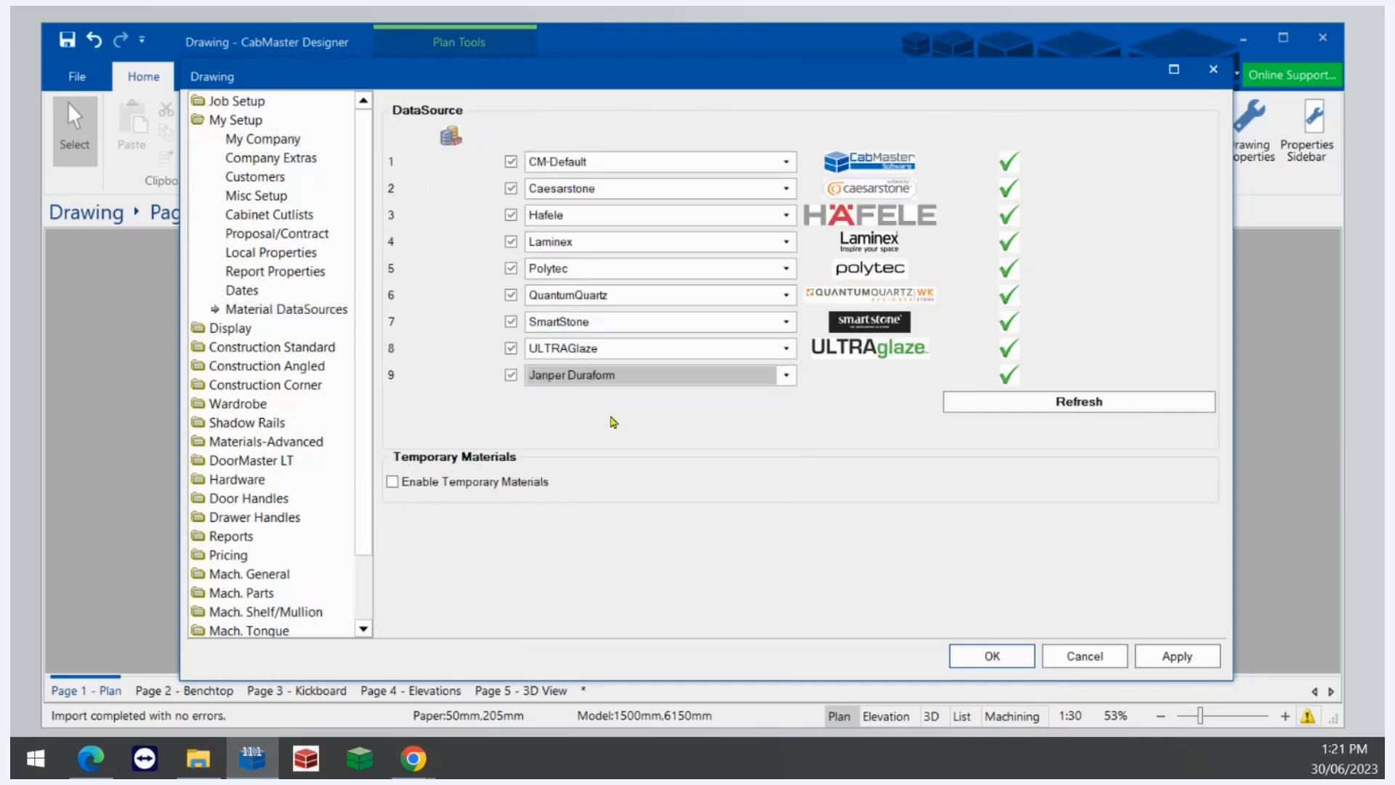
left_click(621, 376)
left_click(659, 624)
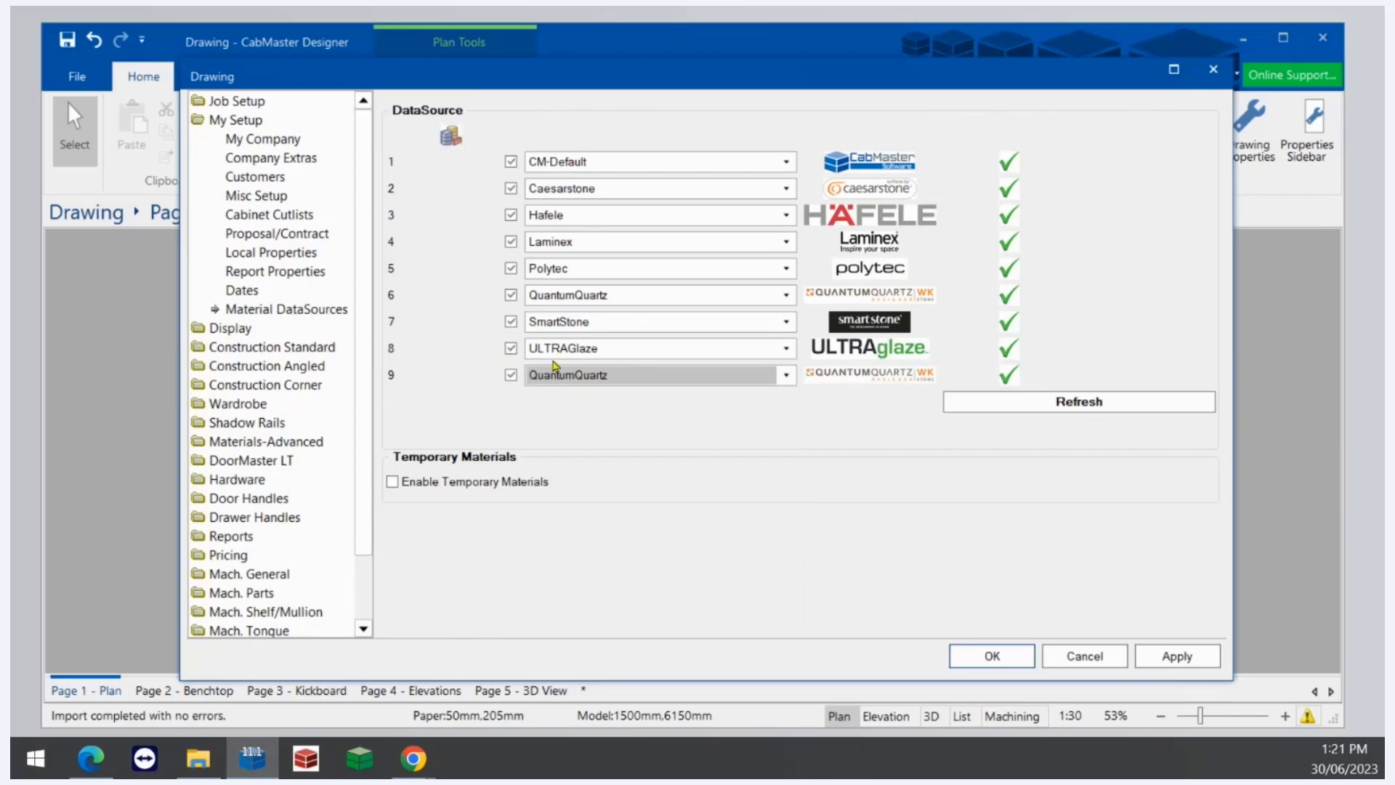
left_click(1117, 662)
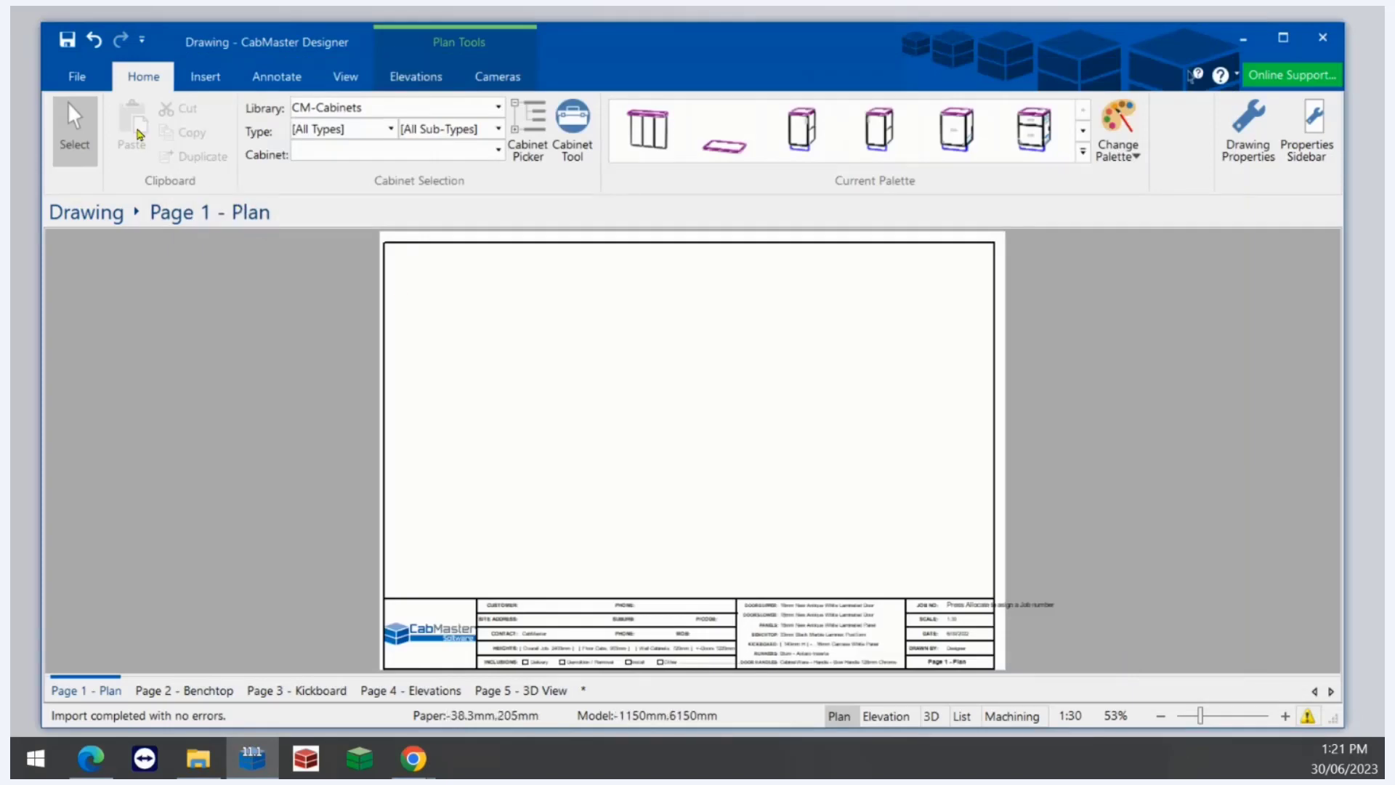
- Open the catalog properties, accept the library edit warning, and set material data sources 5 to 8 to Laminex, applying the change
left_click(67, 79)
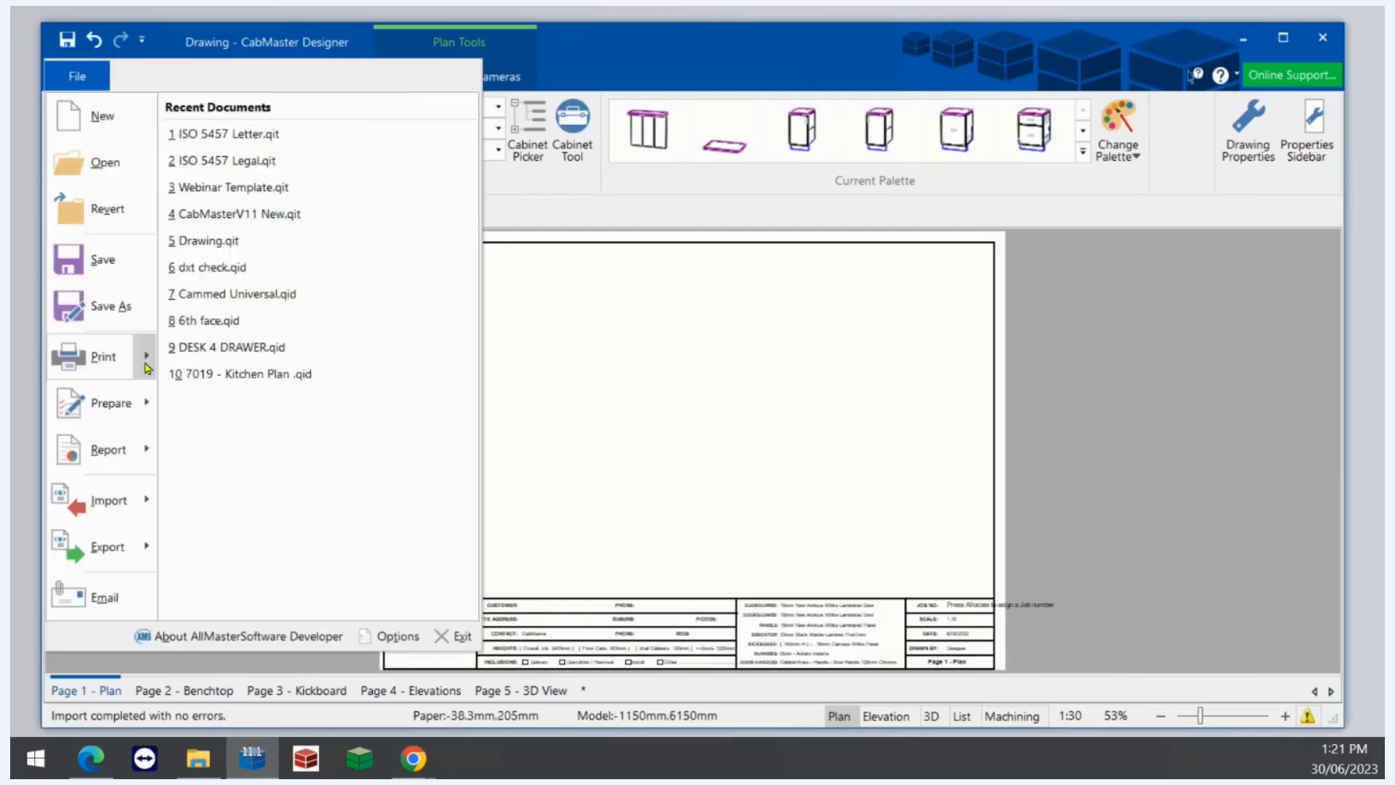
mouse_move(136, 410)
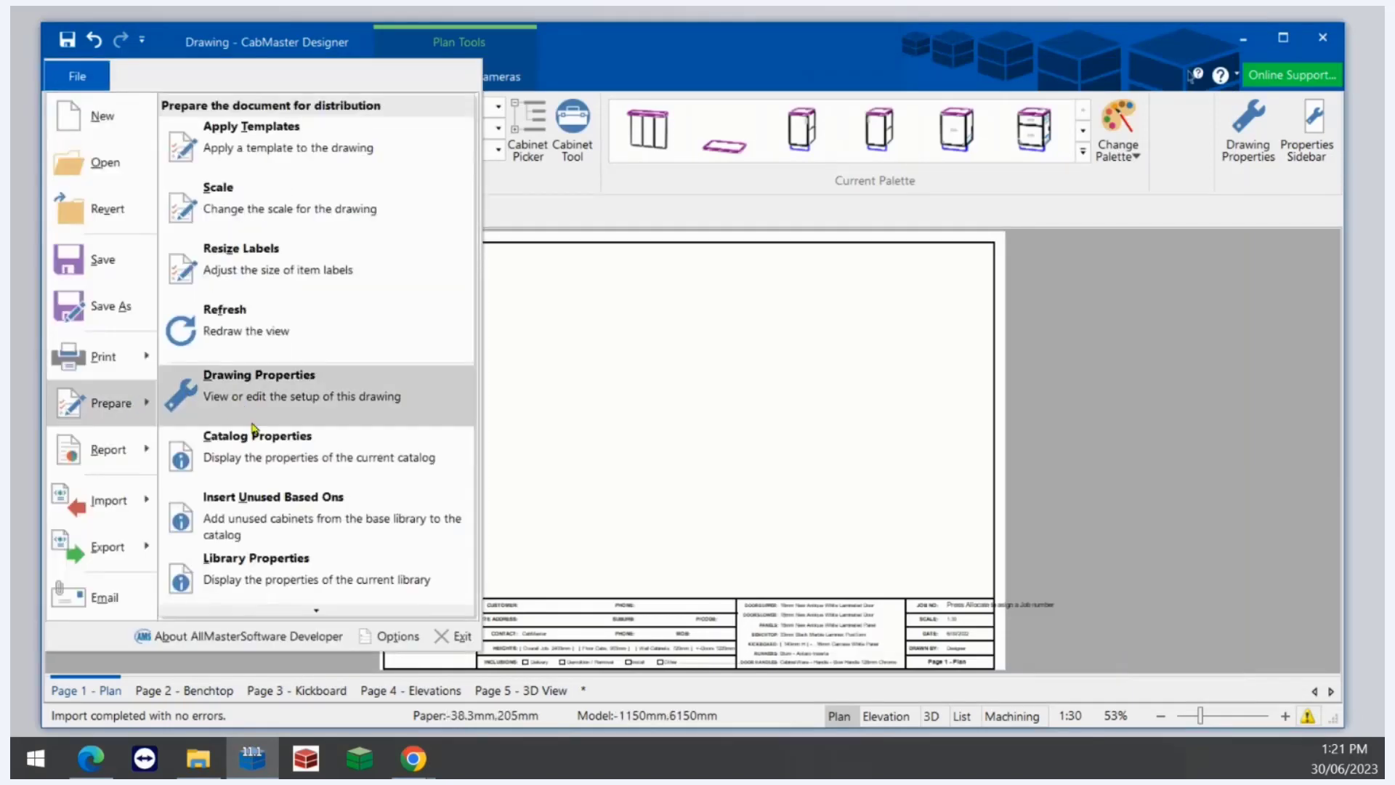
left_click(260, 450)
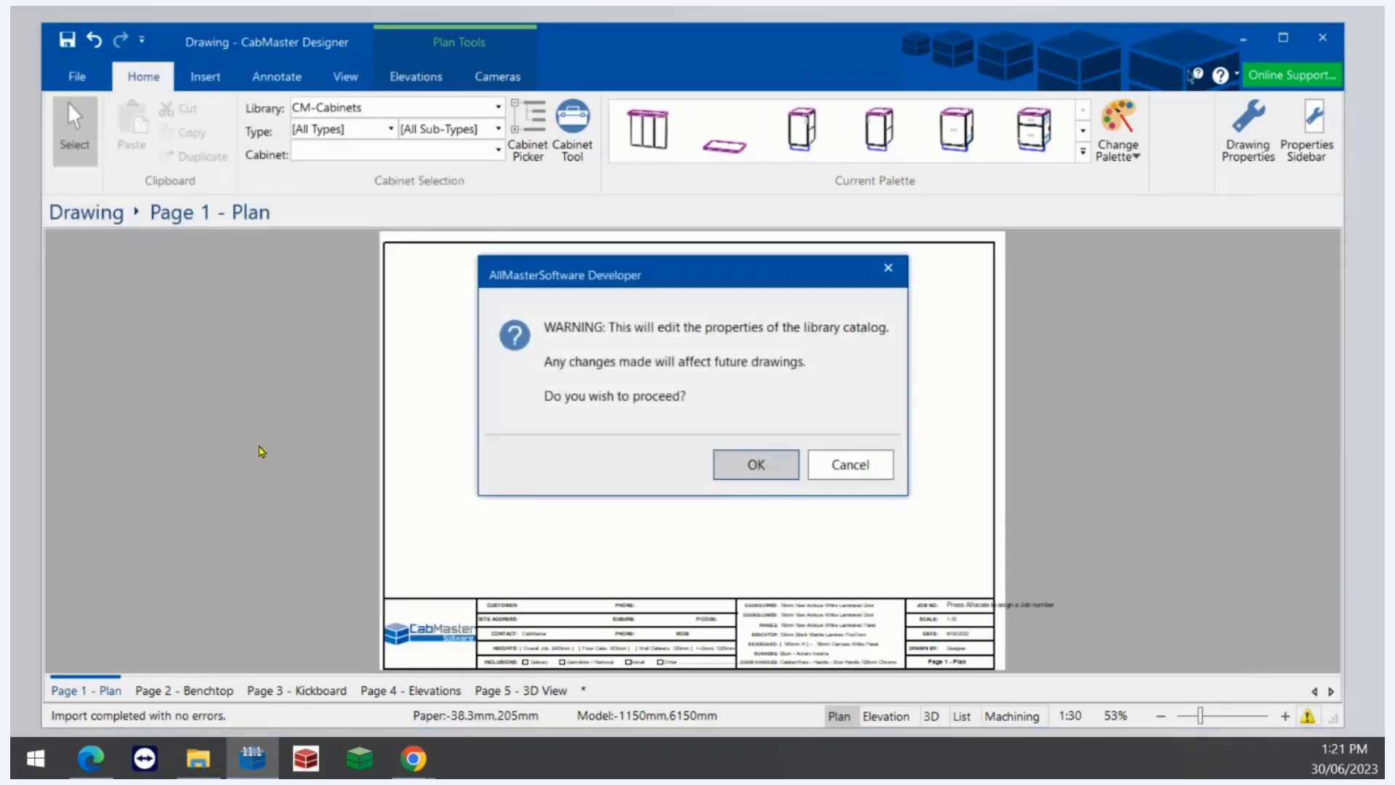
left_click(775, 478)
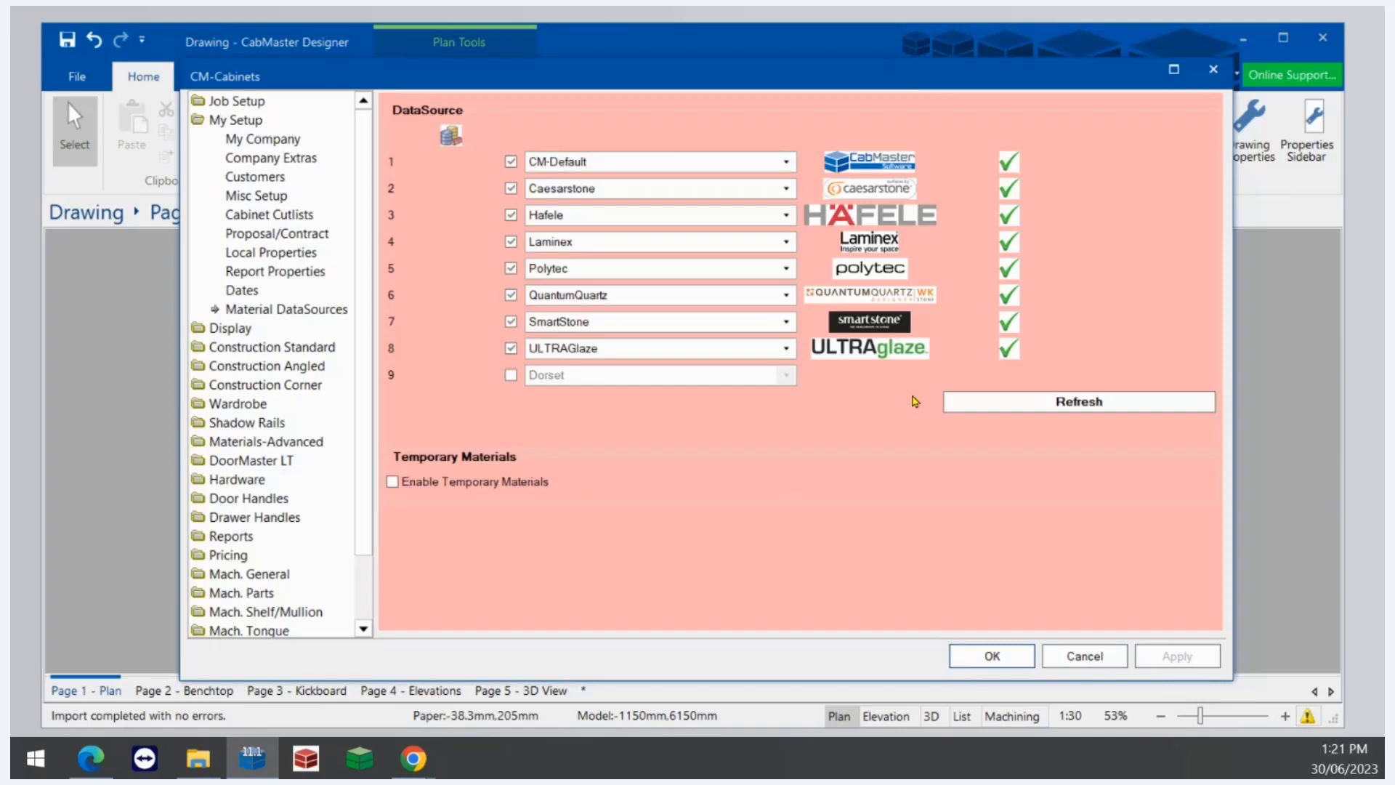
left_click(729, 271)
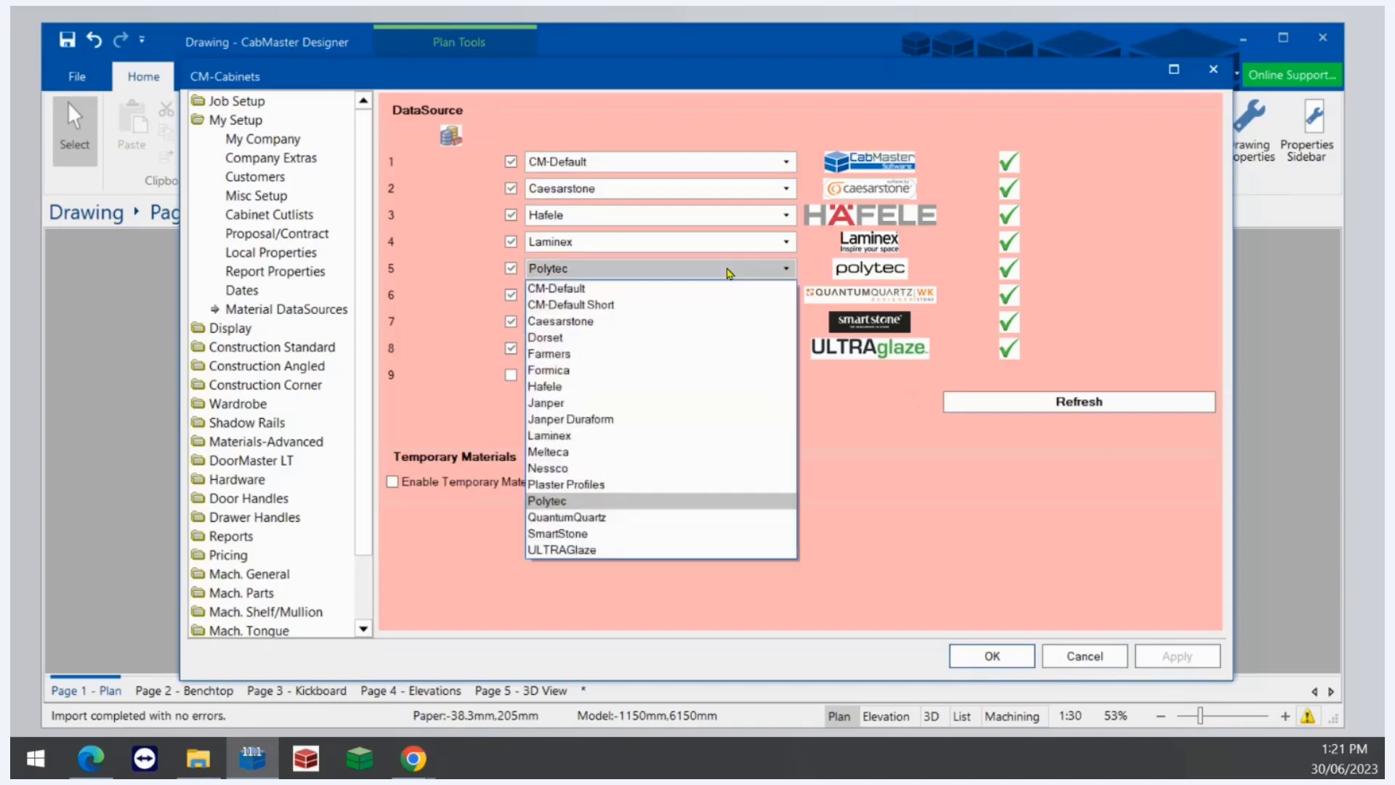
left_click(552, 436)
left_click(577, 295)
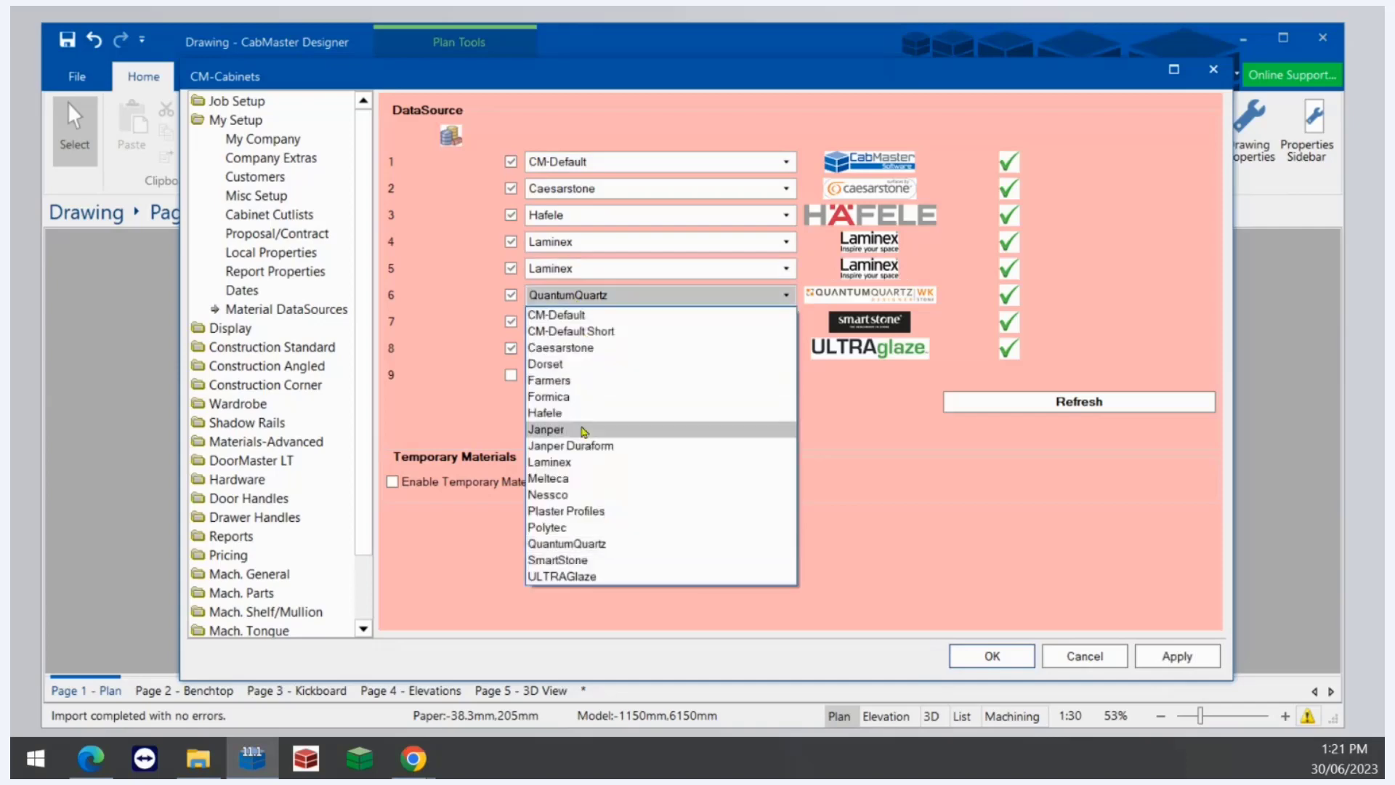
left_click(574, 477)
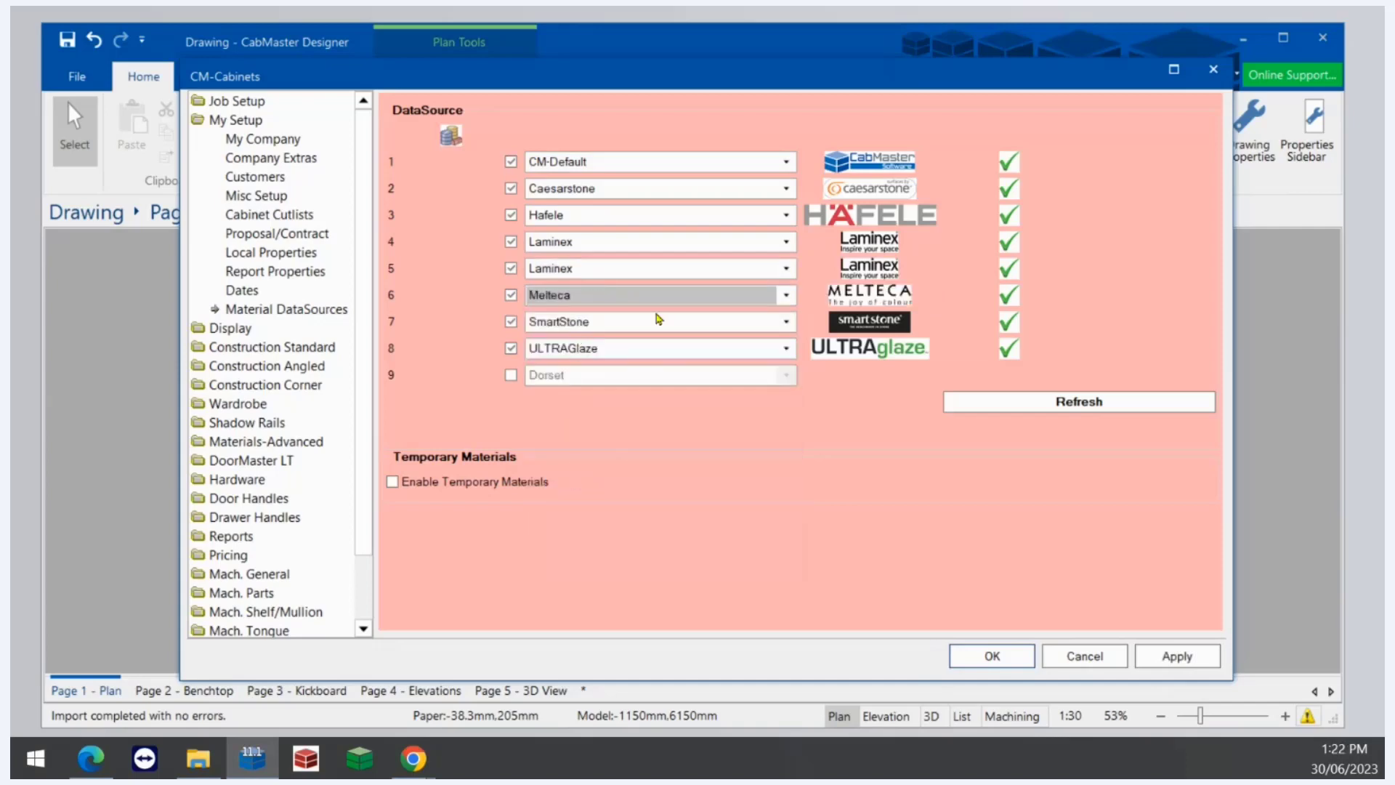
key("Up")
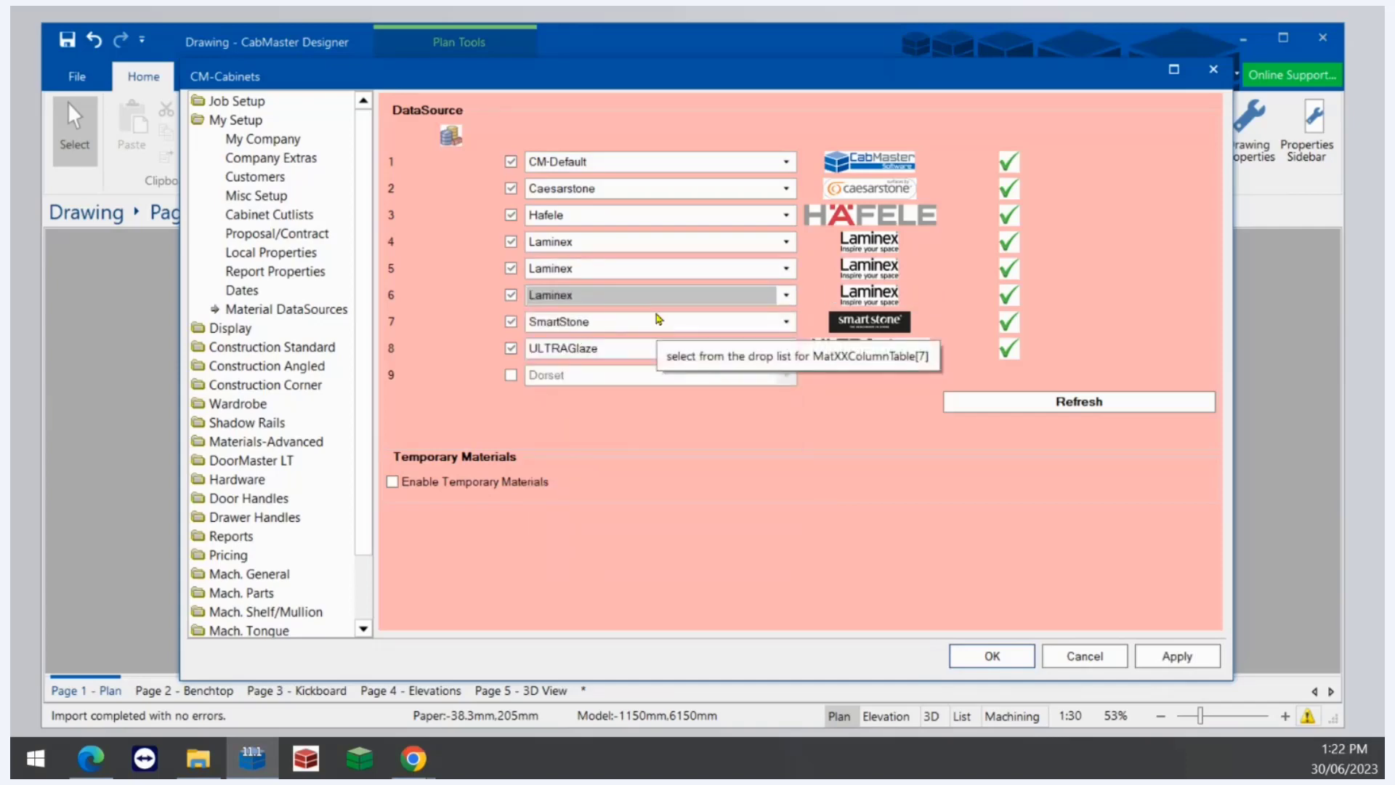
key("Tab")
key("Tab")
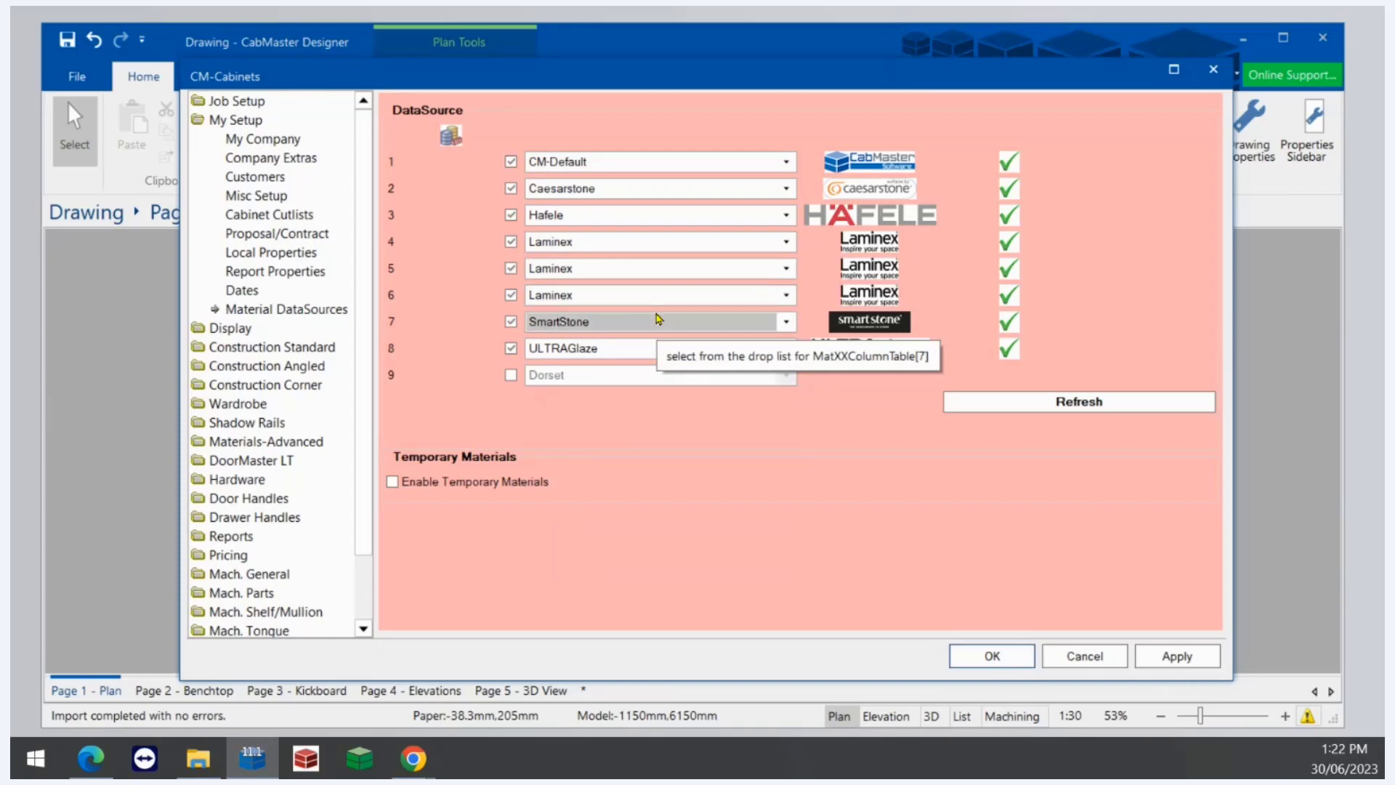
key("Up")
key("Tab")
key("Tab")
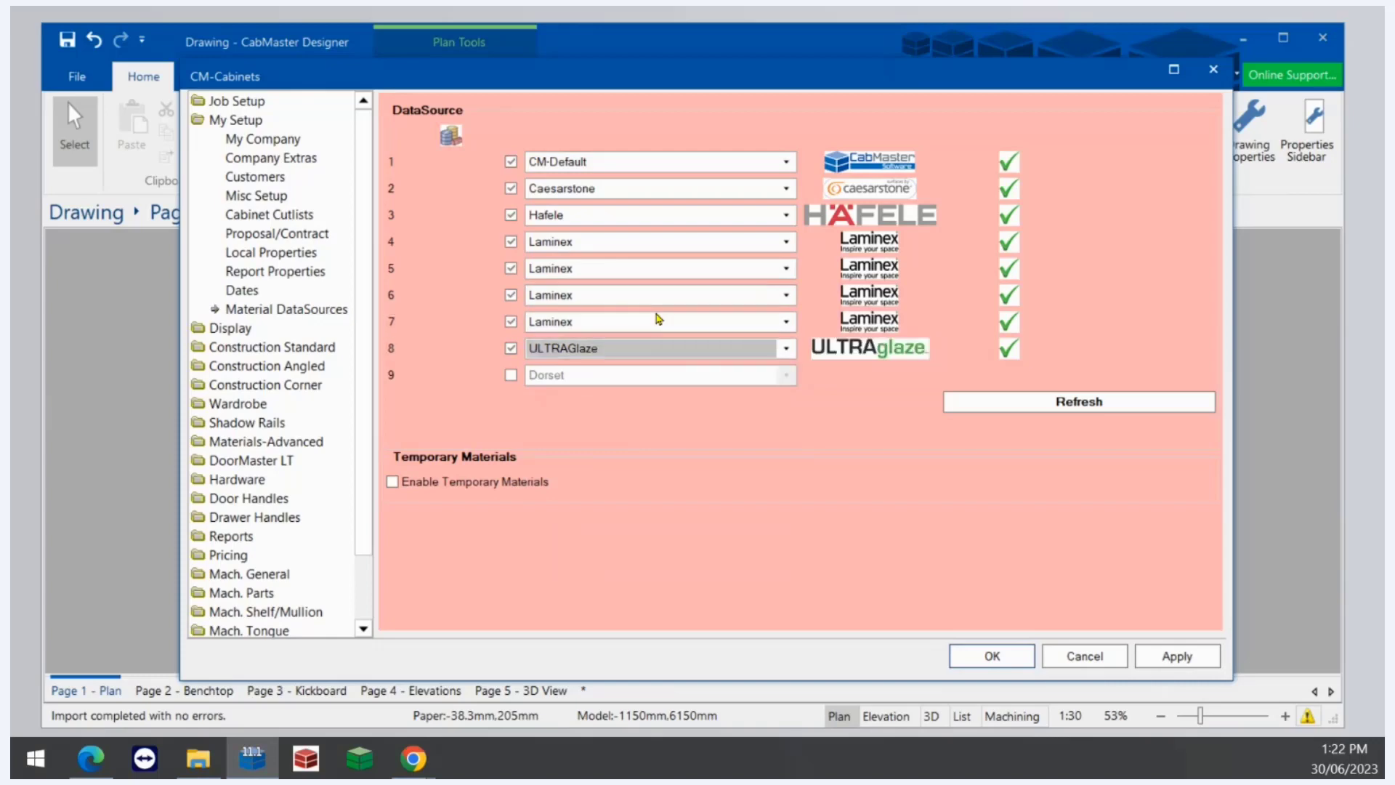
key("Up")
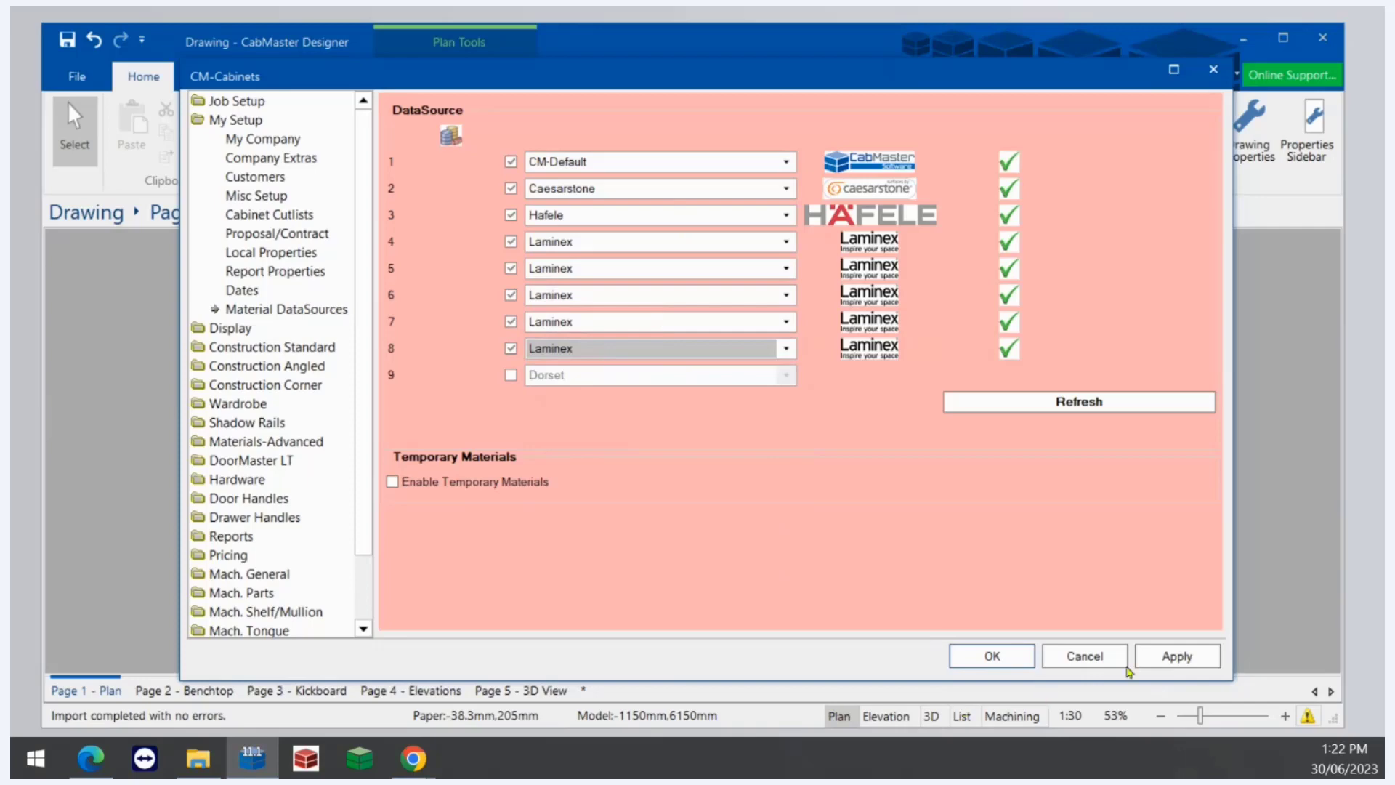
left_click(1154, 655)
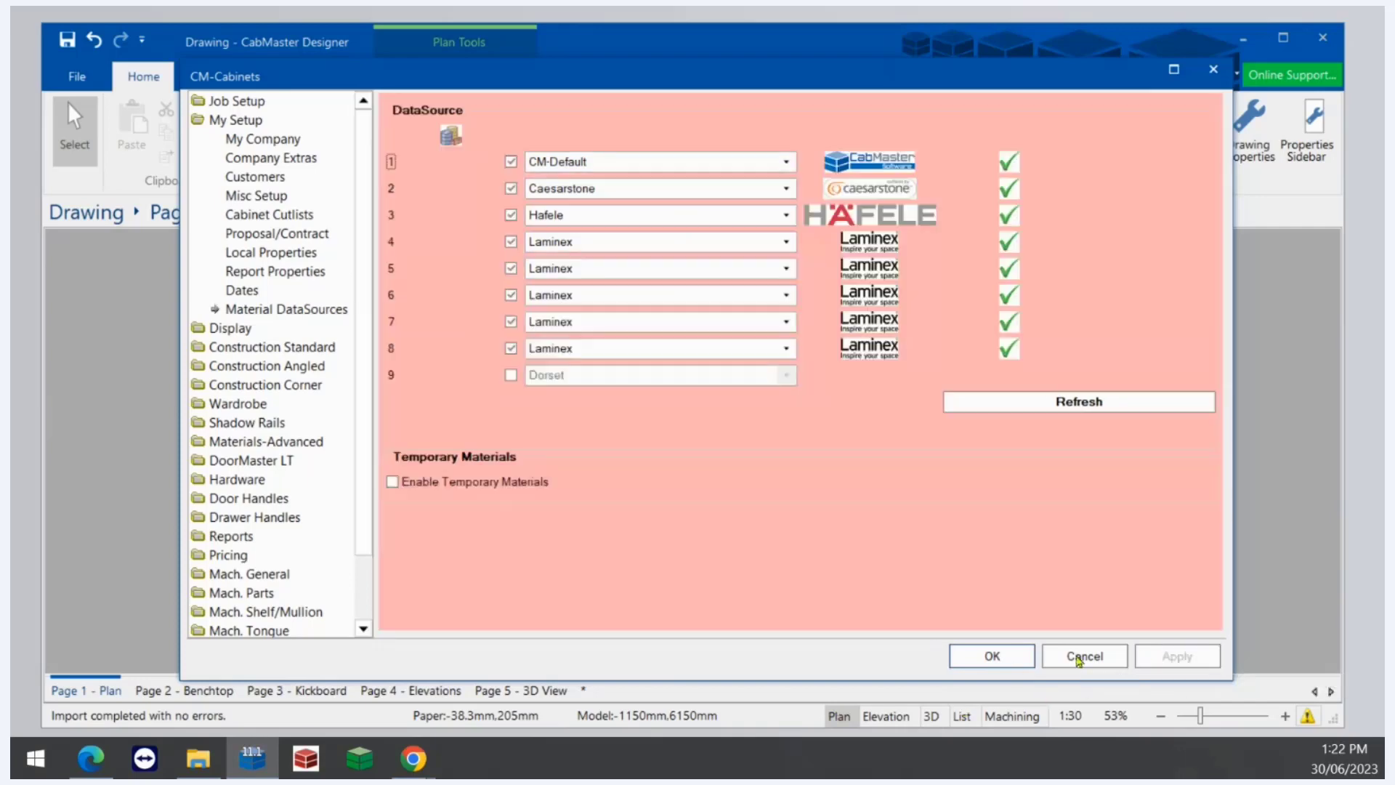
left_click(992, 656)
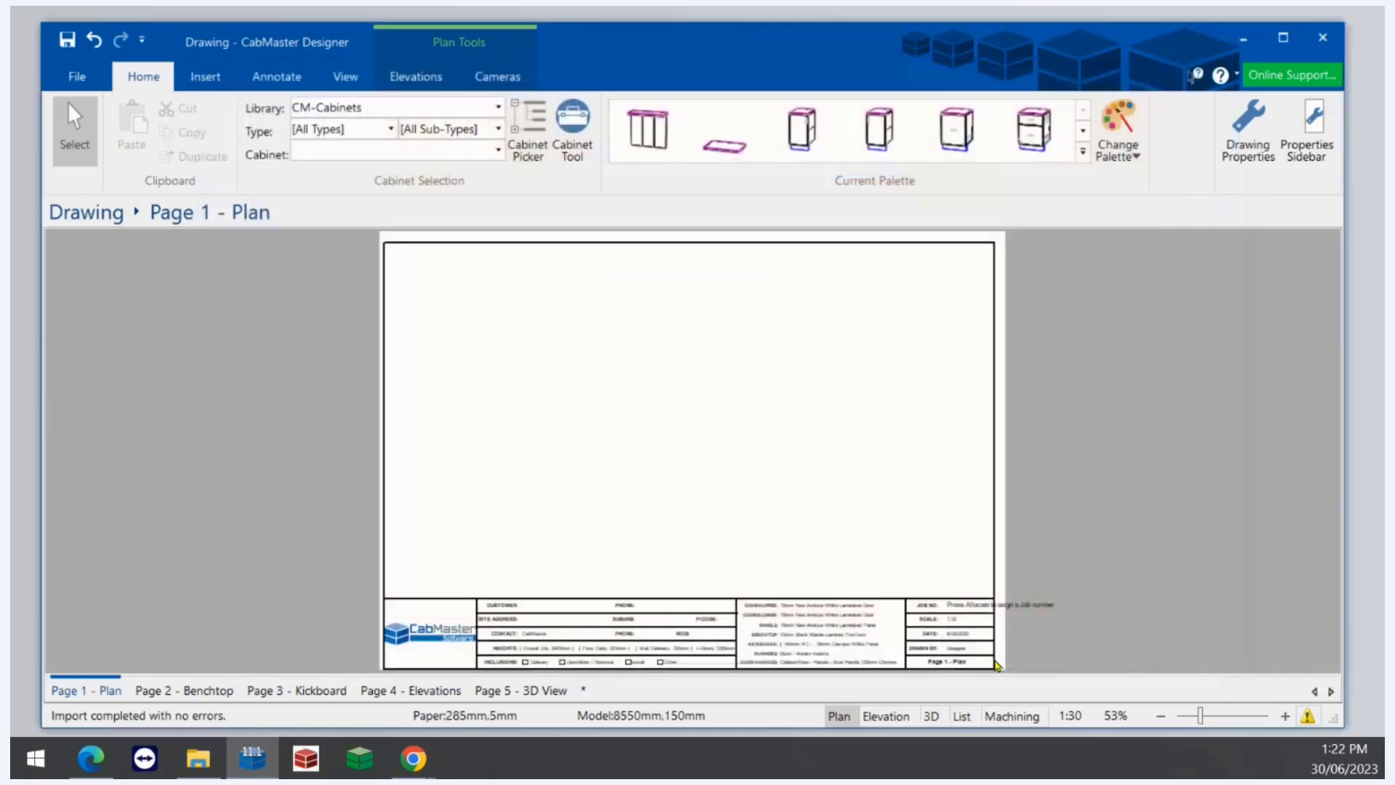
- Close the program without saving the drawing, but save the changes to CM-Cabinets.qim
left_click(1322, 37)
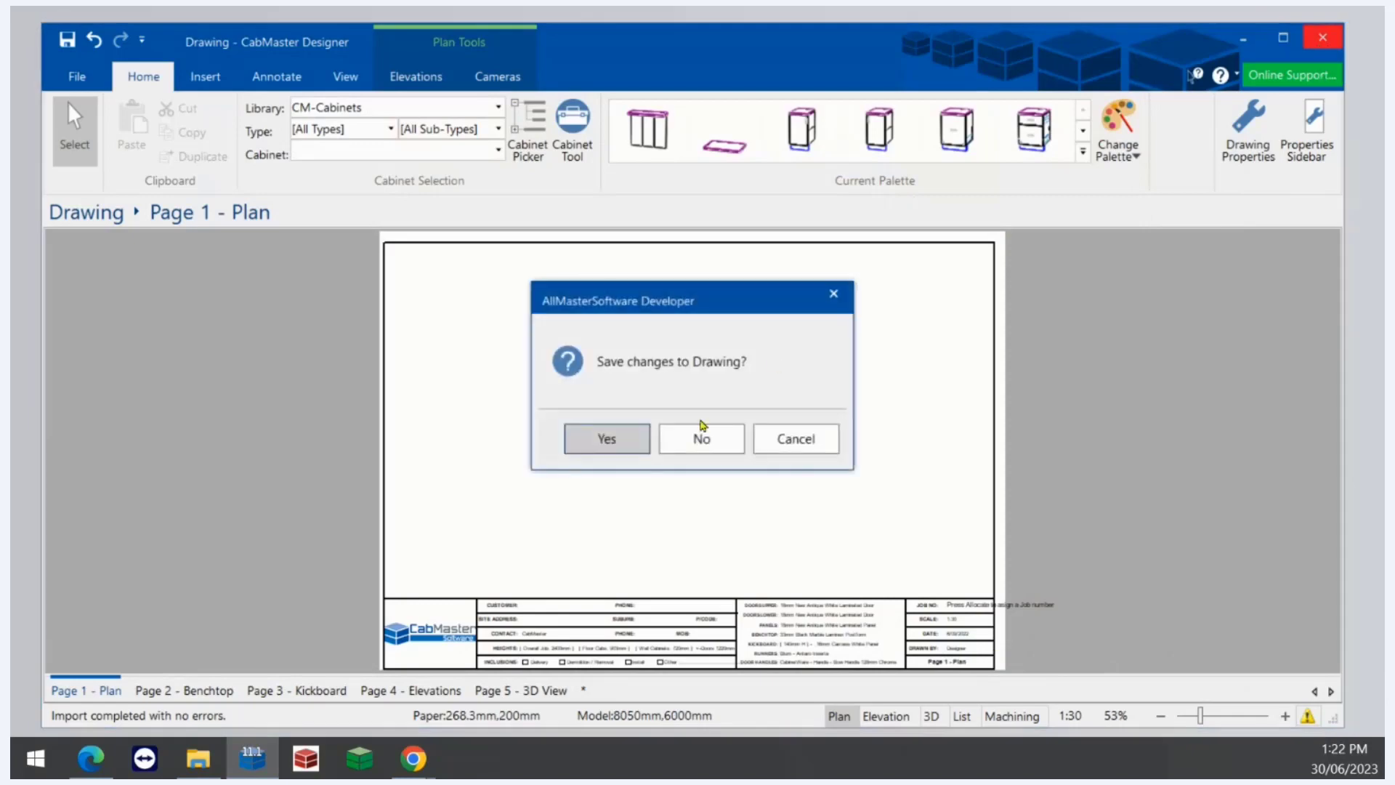
left_click(693, 439)
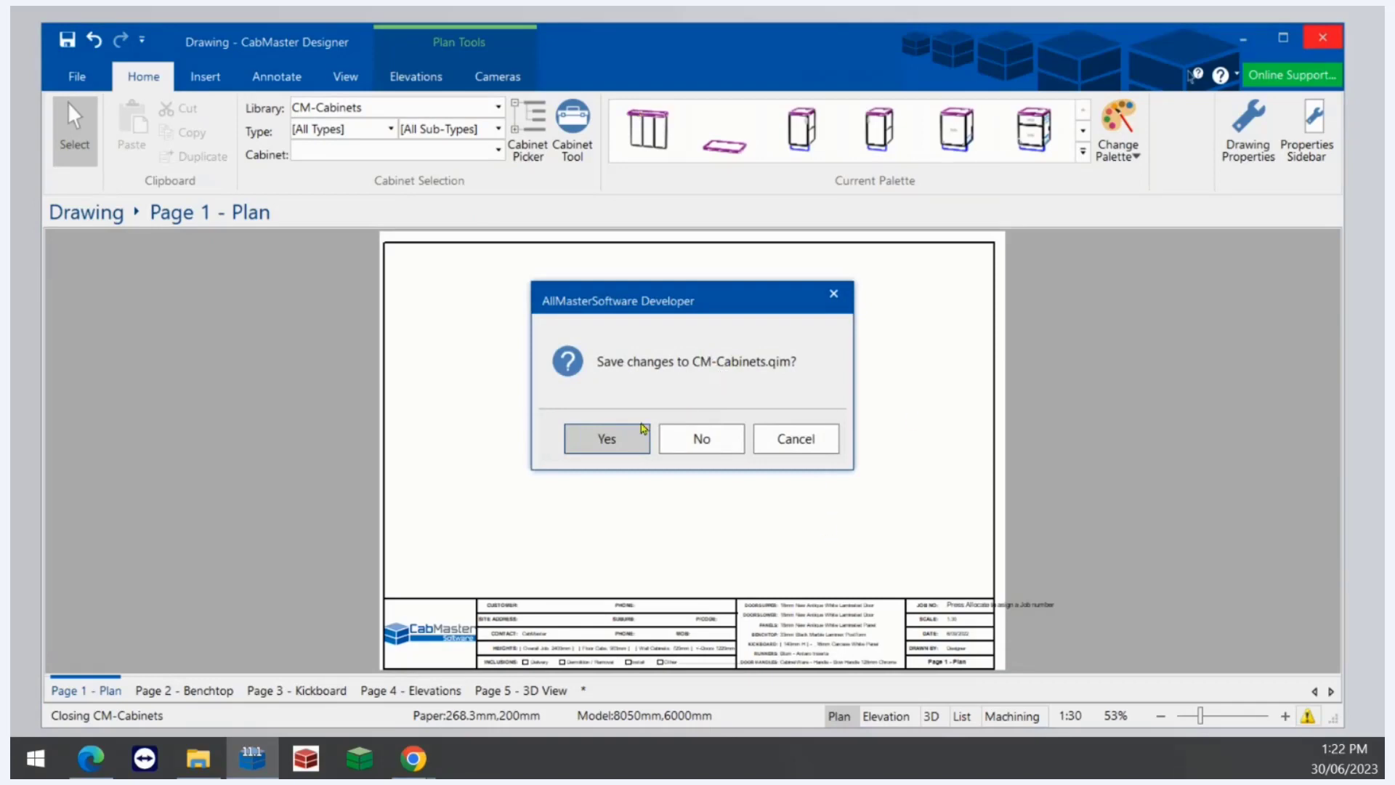
left_click(604, 439)
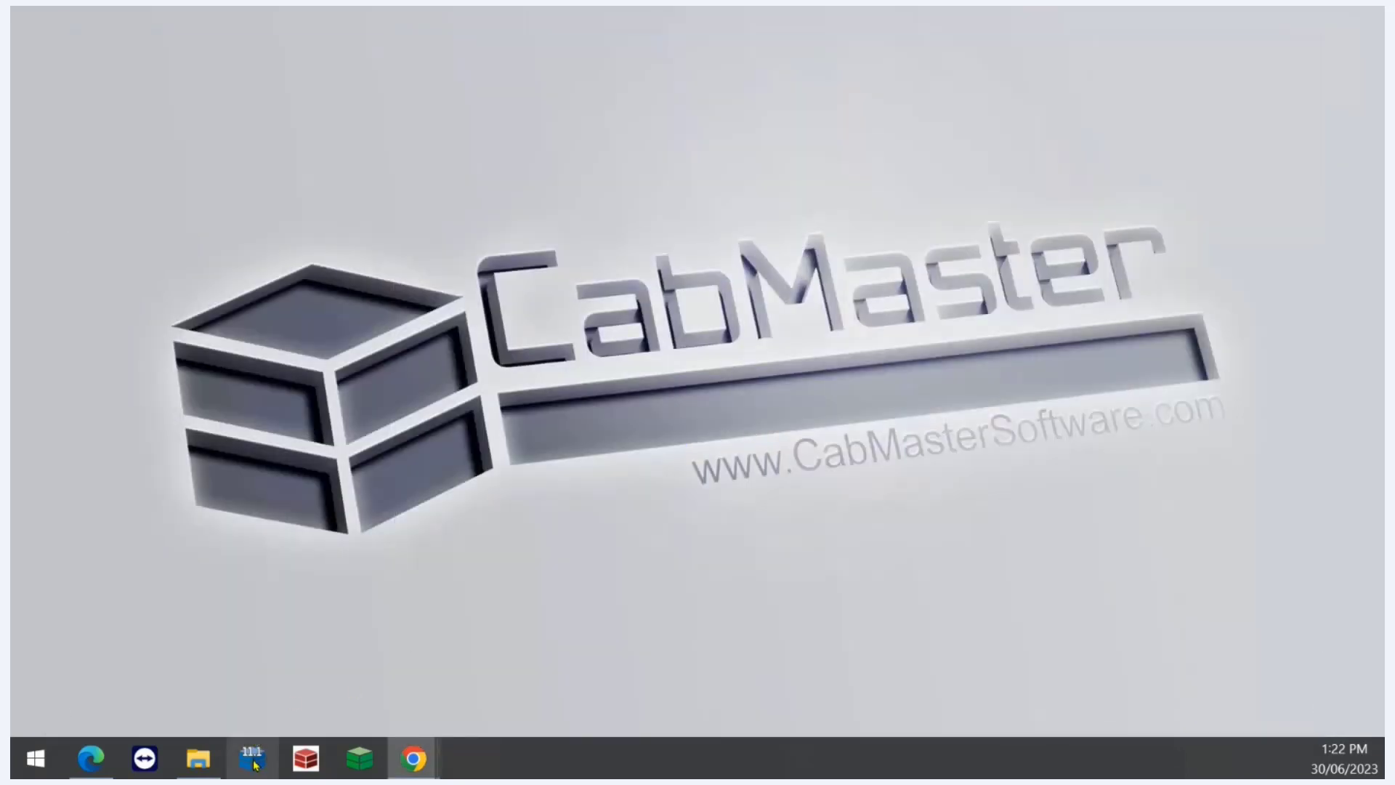
- Relaunch the designer with a new drawing from the CabMasterV11 template and review its material data sources
left_click(253, 760)
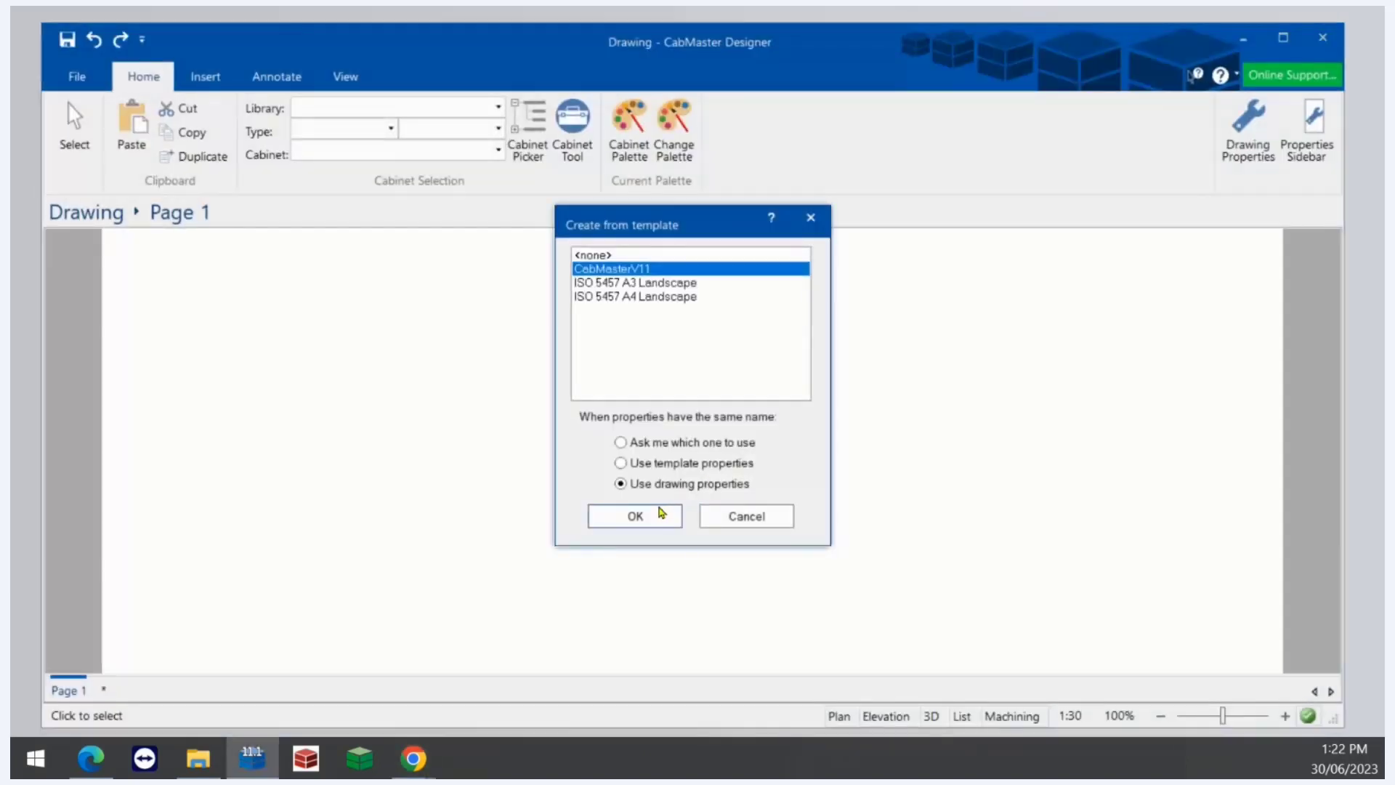
left_click(635, 515)
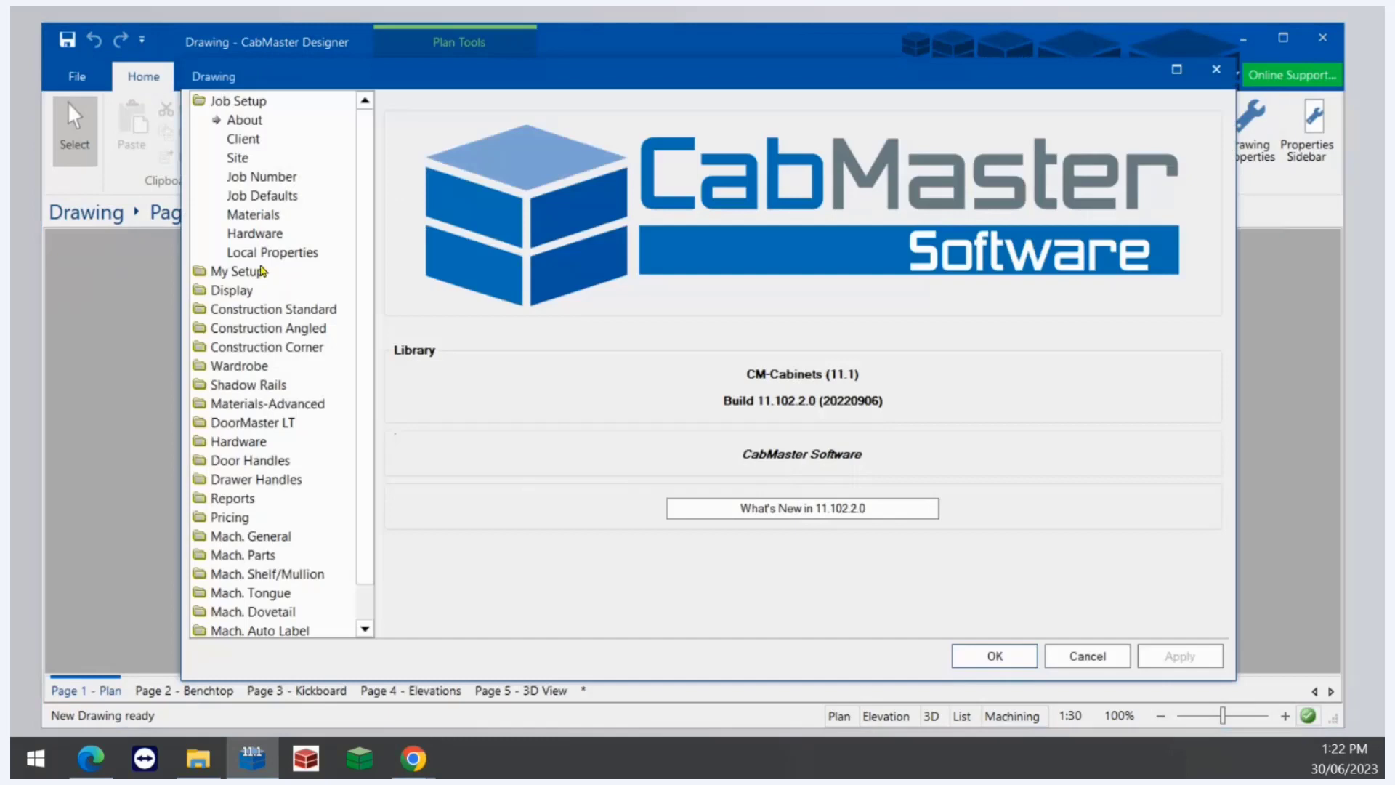
left_click(260, 271)
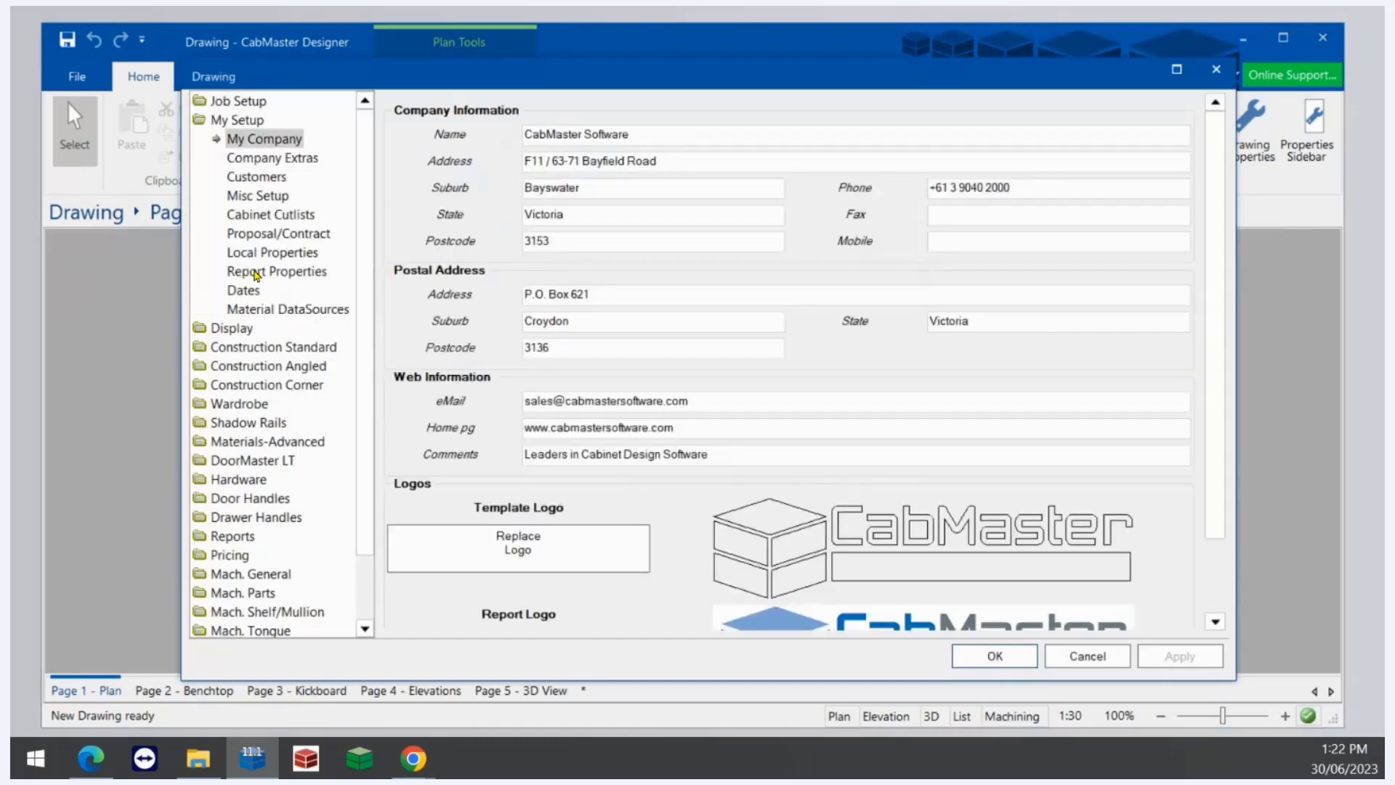
left_click(266, 308)
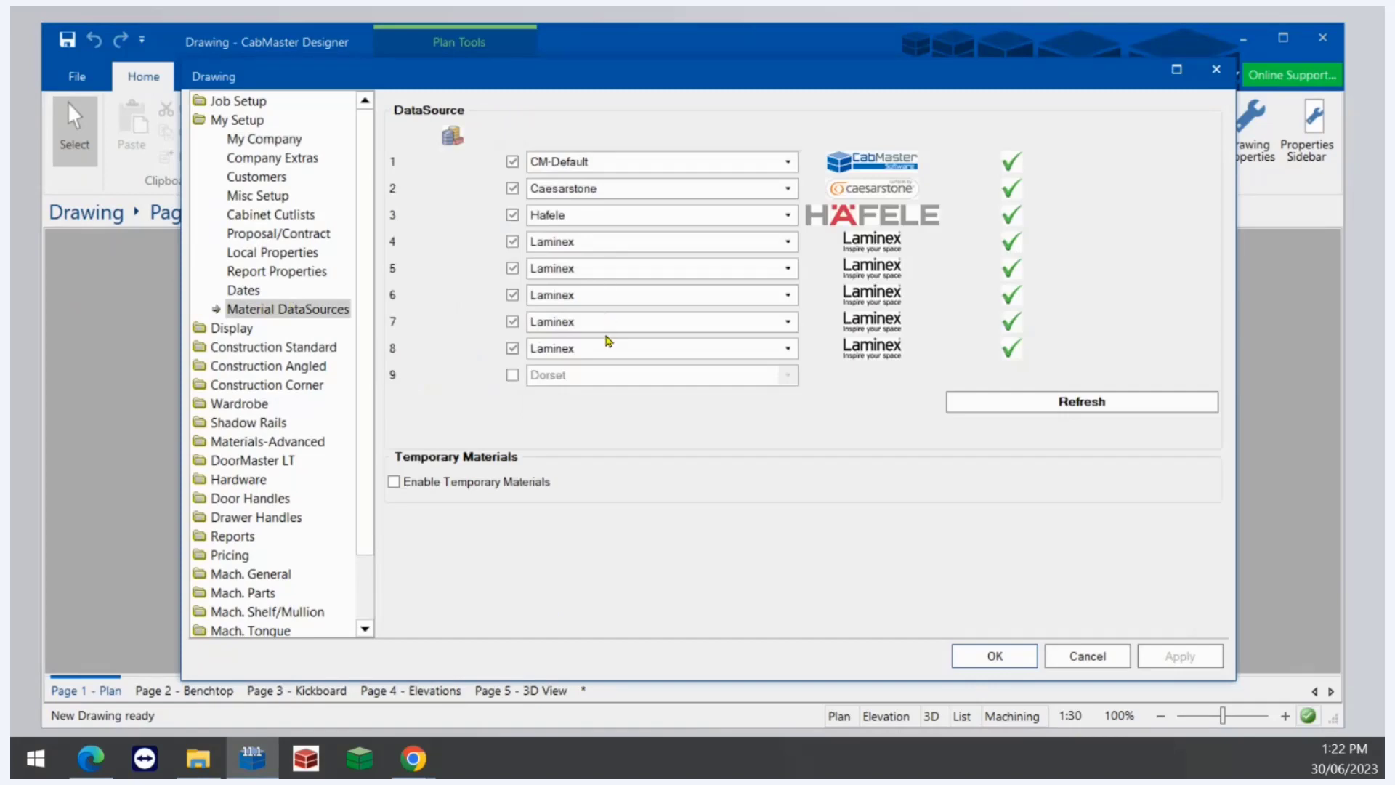
left_click(1217, 70)
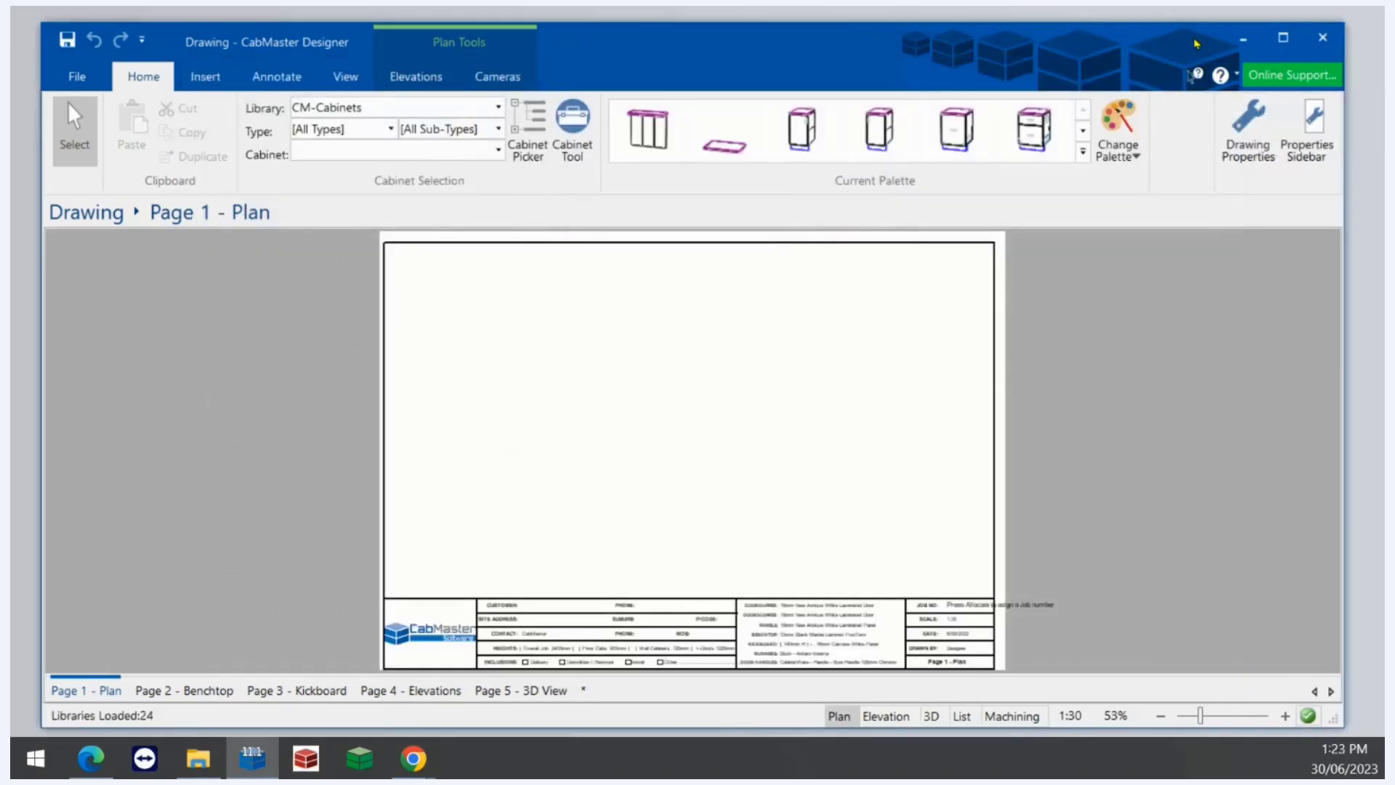